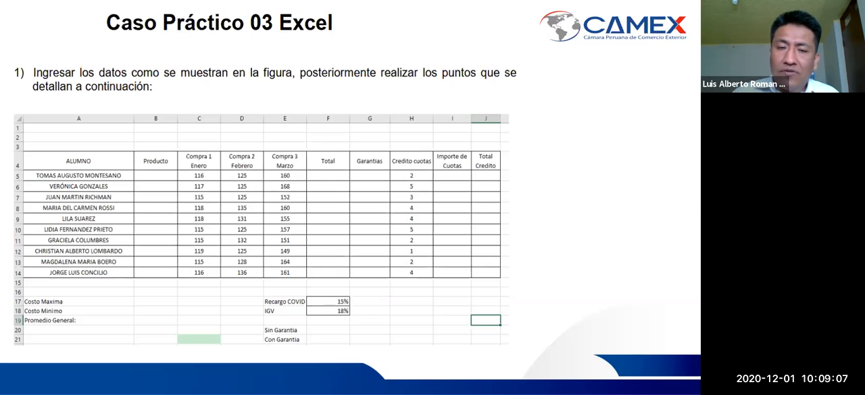
# - Leave the slideshow and switch to the exercise PDF, then to the data workbook
pyautogui.press('Escape')
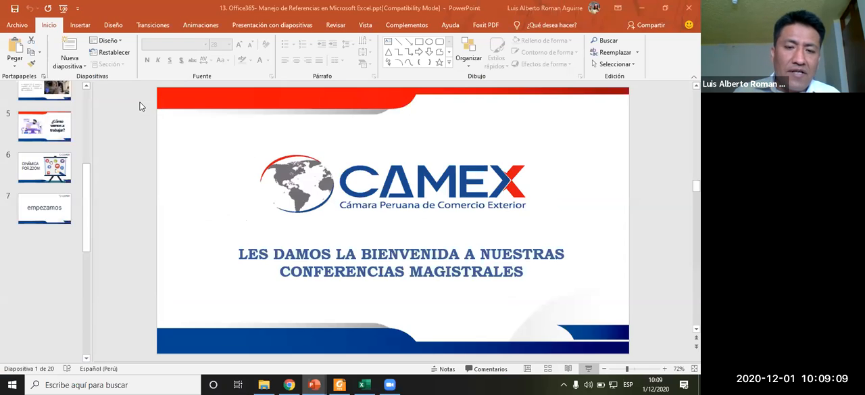
pyautogui.click(339, 384)
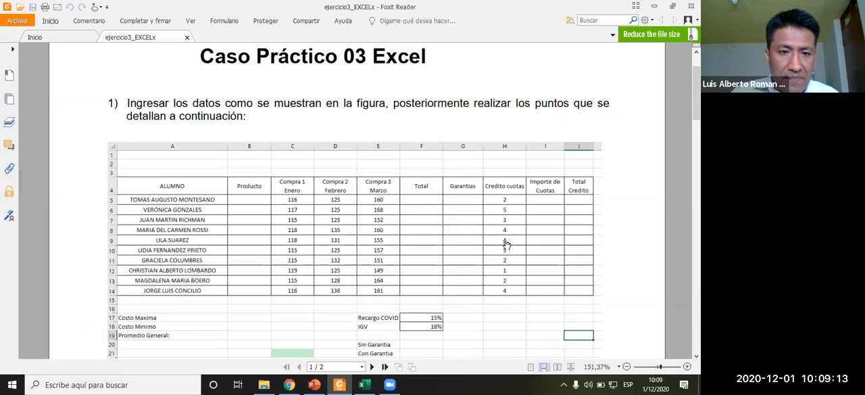
pyautogui.scroll(-1, 379, 349)
pyautogui.click(364, 384)
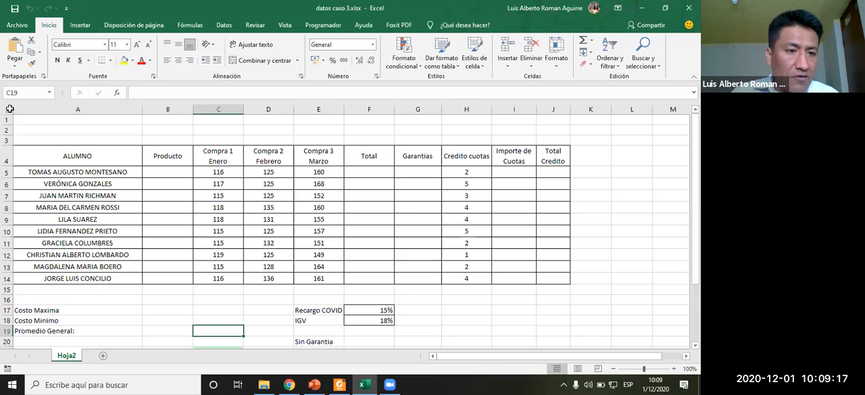
# - Copy the entire sheet of the data workbook and paste it into a new blank workbook
pyautogui.click(7, 109)
pyautogui.hotkey('ctrl', 'c')
pyautogui.click(18, 25)
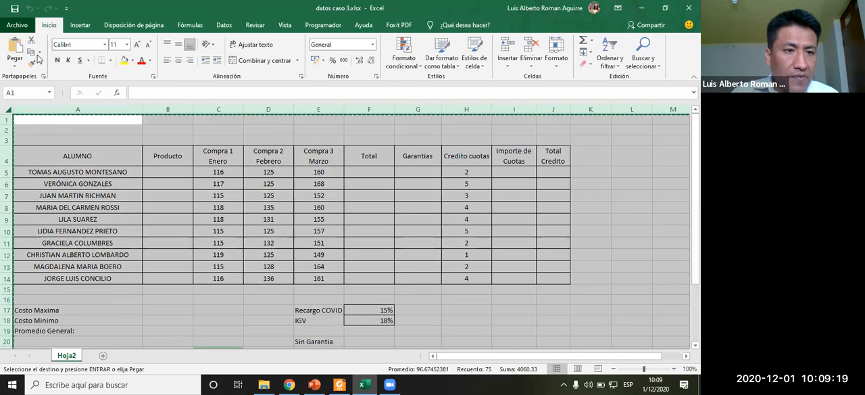
pyautogui.press('Escape')
pyautogui.hotkey('ctrl', 'n')
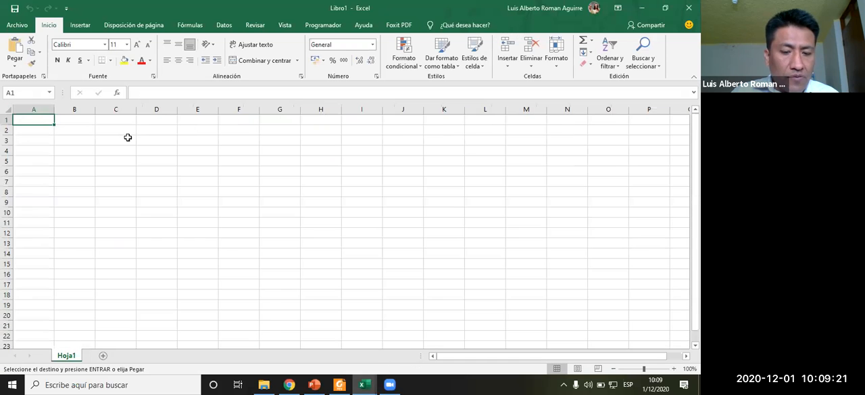
pyautogui.hotkey('ctrl', 'v')
# - Close the original data workbook without keeping the clipboard contents
pyautogui.hotkey('alt', 'Tab')
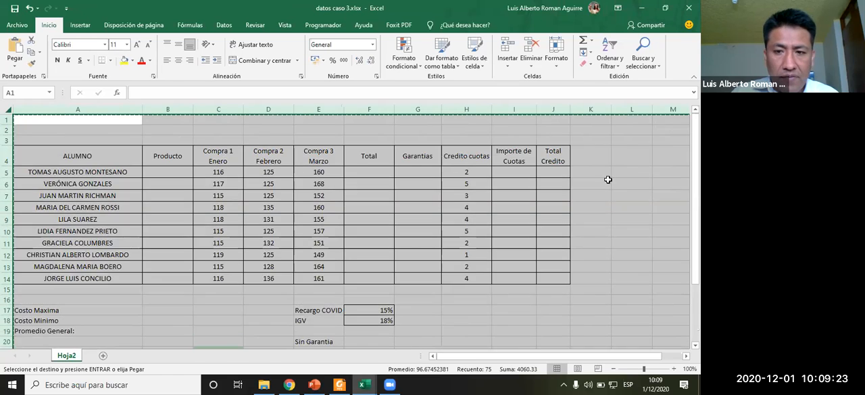
pyautogui.click(608, 180)
pyautogui.click(689, 7)
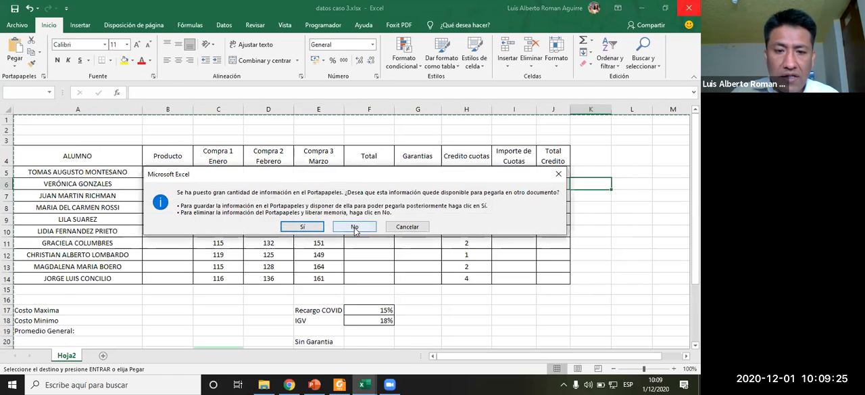
pyautogui.click(355, 228)
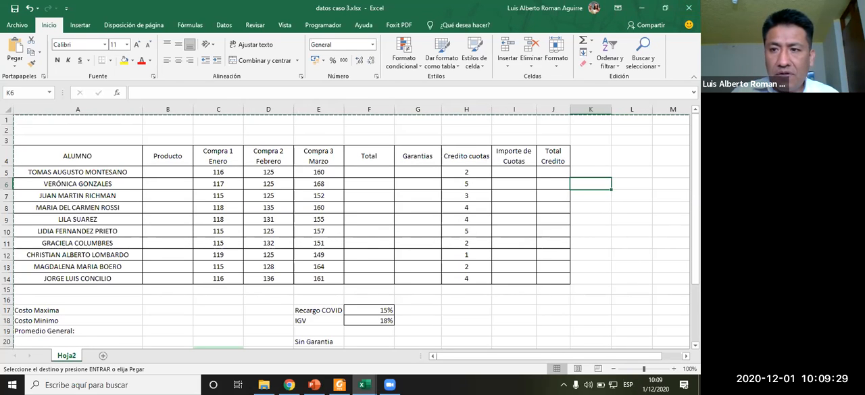
pyautogui.click(689, 7)
pyautogui.click(356, 227)
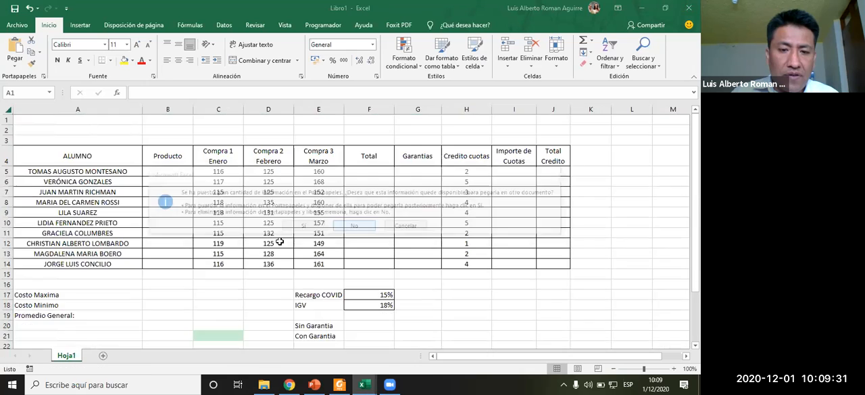
# - Review the exercise instructions in the PDF before returning to the new workbook
pyautogui.click(196, 181)
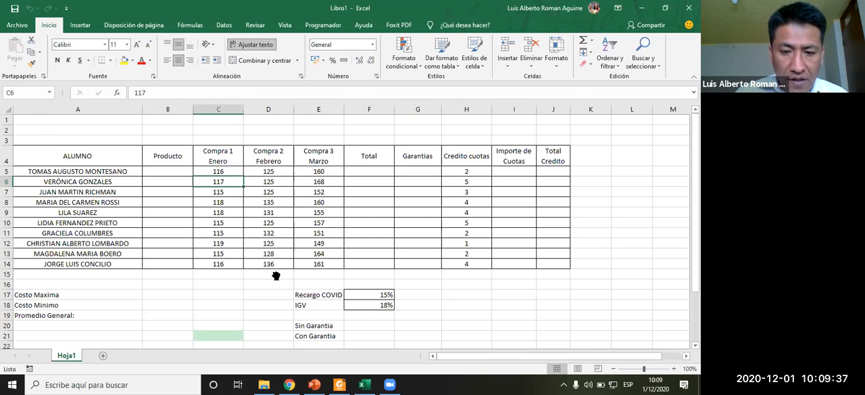
pyautogui.hotkey('alt', 'Tab')
pyautogui.scroll(-6, 267, 284)
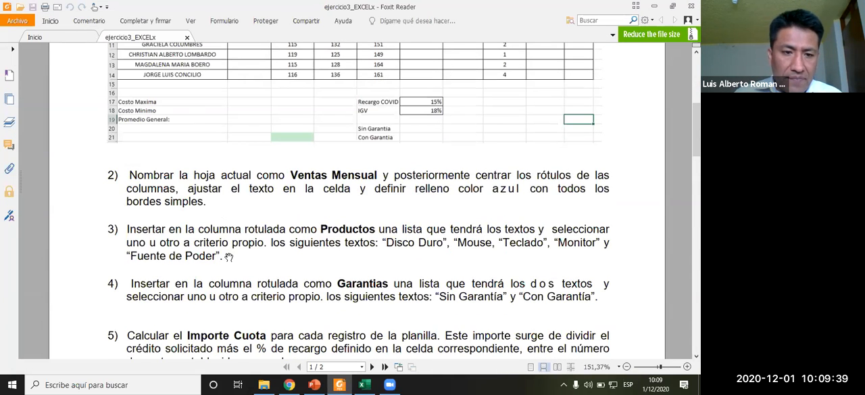
pyautogui.scroll(3, 229, 257)
pyautogui.scroll(2, 244, 262)
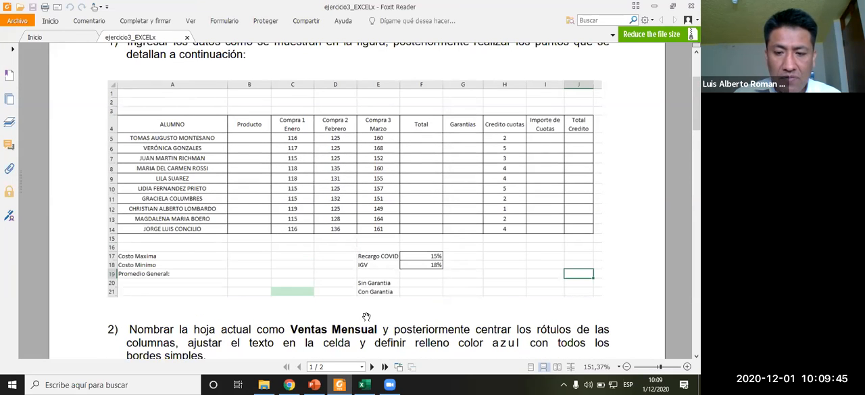
pyautogui.scroll(-4, 307, 317)
pyautogui.scroll(3, 367, 317)
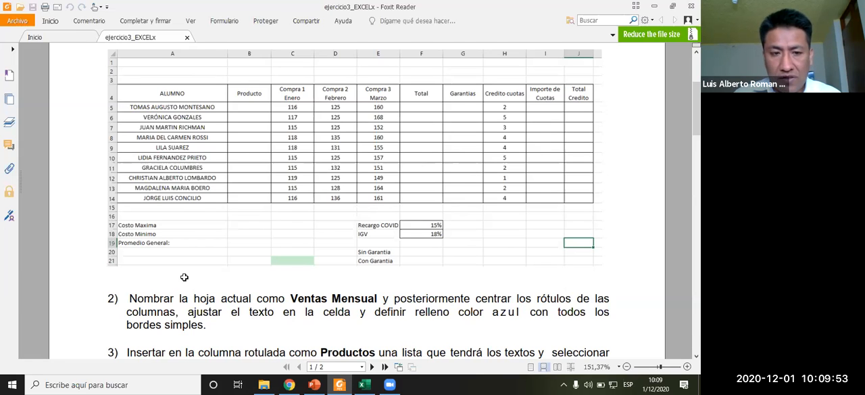
pyautogui.hotkey('alt', 'Tab')
# - Select the table range A4:J14 and center its contents horizontally
pyautogui.moveTo(97, 156); pyautogui.dragTo(325, 223)
pyautogui.moveTo(529, 256); pyautogui.dragTo(543, 265)
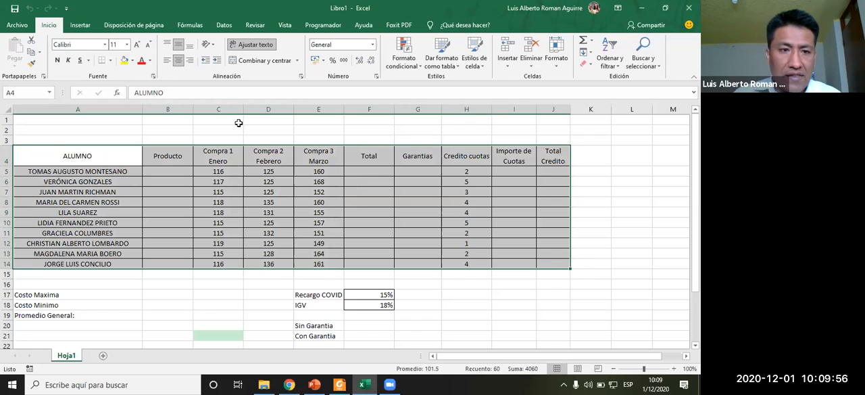
pyautogui.click(167, 60)
pyautogui.click(179, 61)
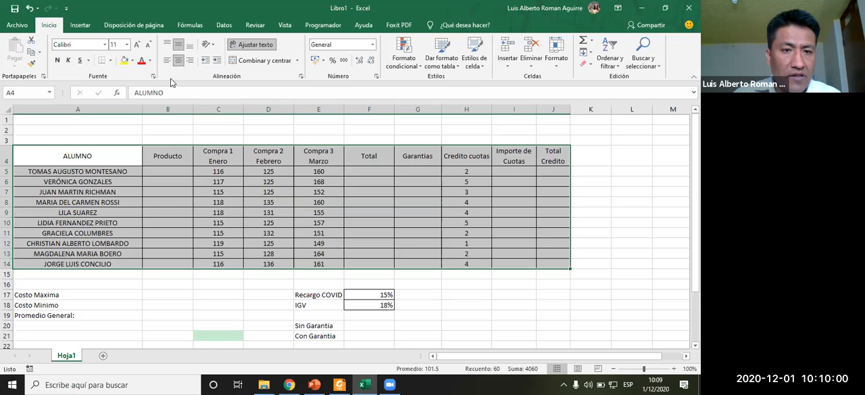
# - Insert a blank column before column A to shift the table one column right
pyautogui.click(96, 109)
pyautogui.rightClick(98, 110)
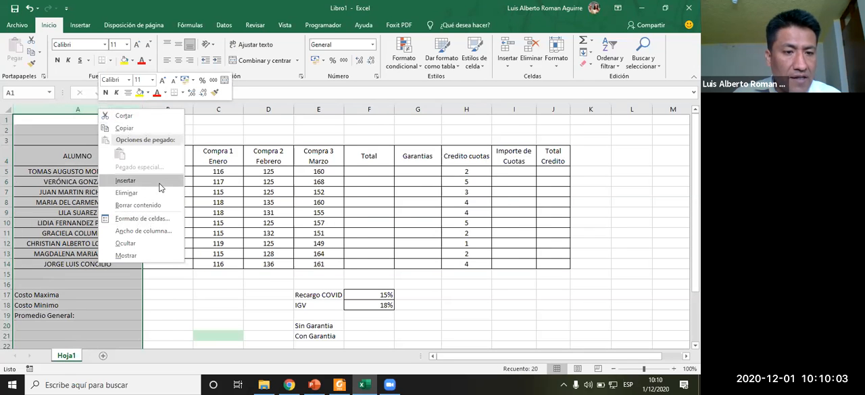
pyautogui.click(159, 183)
pyautogui.click(152, 234)
pyautogui.click(211, 156)
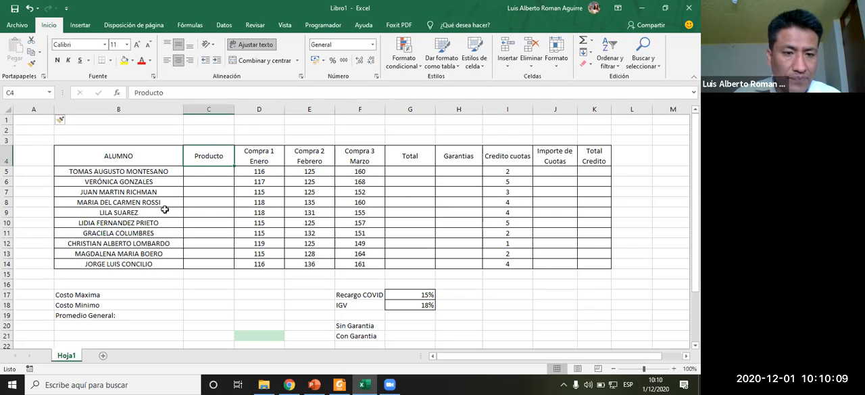
# - Format the range B4:K14 as a table with a blue table style, keeping the headers
pyautogui.moveTo(160, 155); pyautogui.dragTo(602, 265)
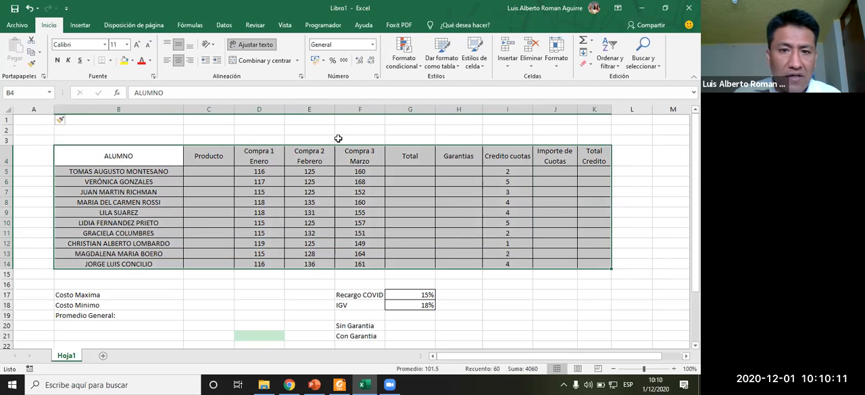
pyautogui.click(455, 69)
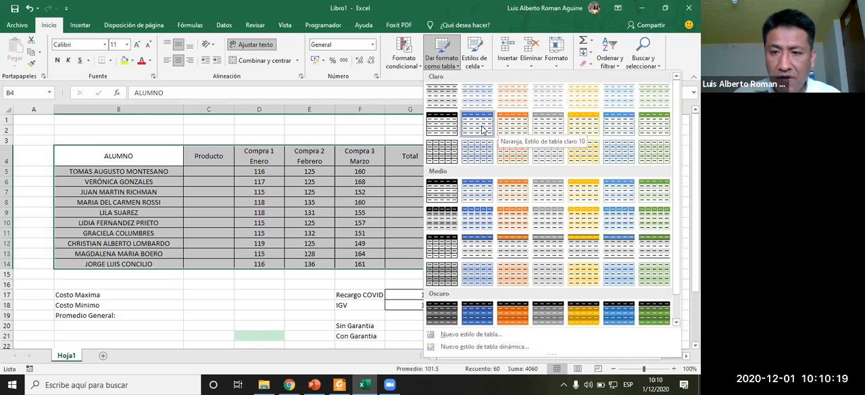
pyautogui.click(484, 130)
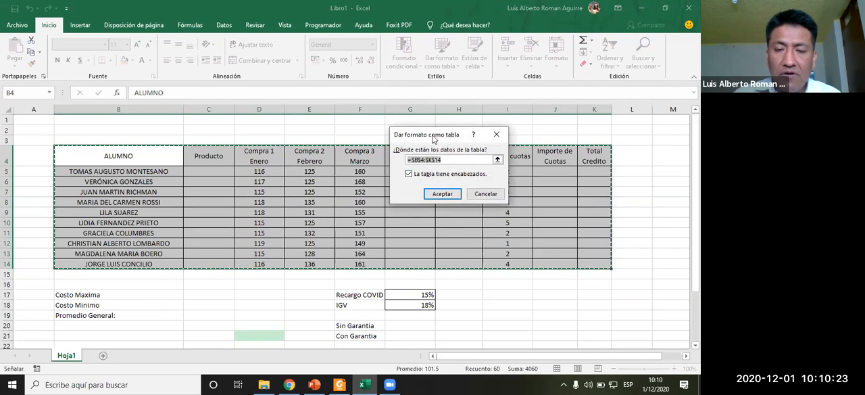
pyautogui.moveTo(285, 68); pyautogui.dragTo(286, 68)
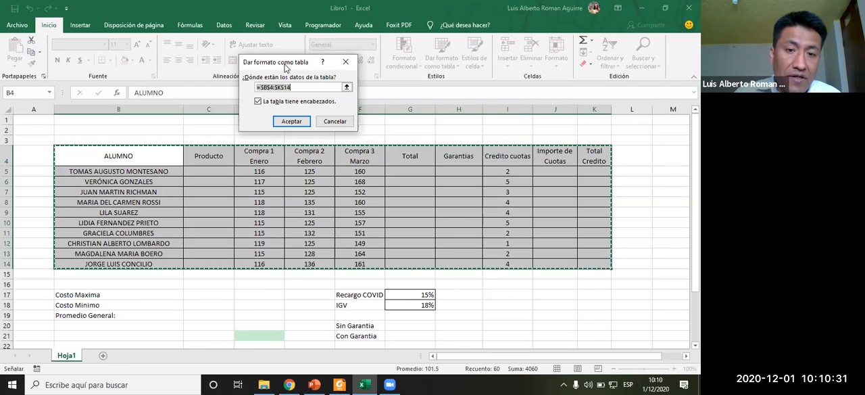
pyautogui.click(292, 122)
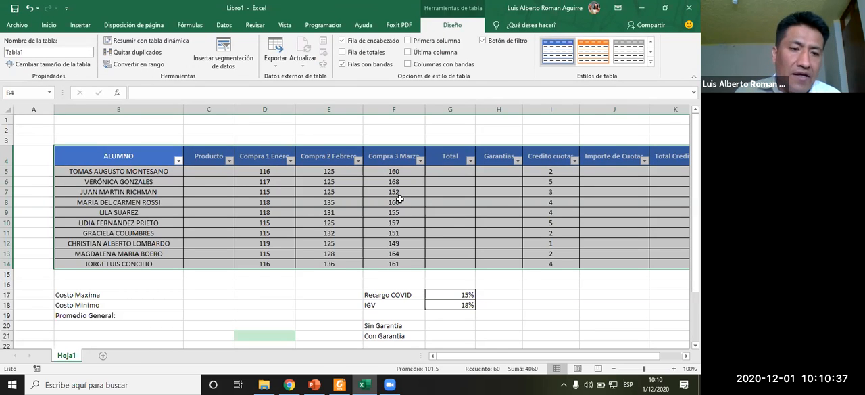
# - Sort the table by ALUMNO from Z to A, and then from A to Z
pyautogui.click(178, 161)
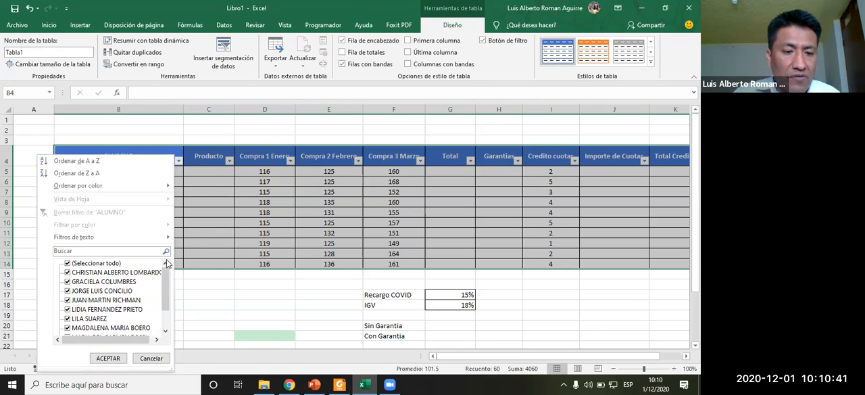
pyautogui.click(282, 252)
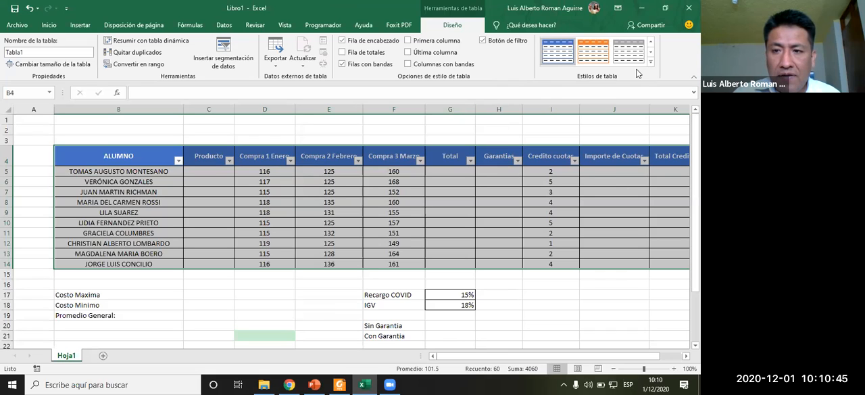
pyautogui.click(177, 161)
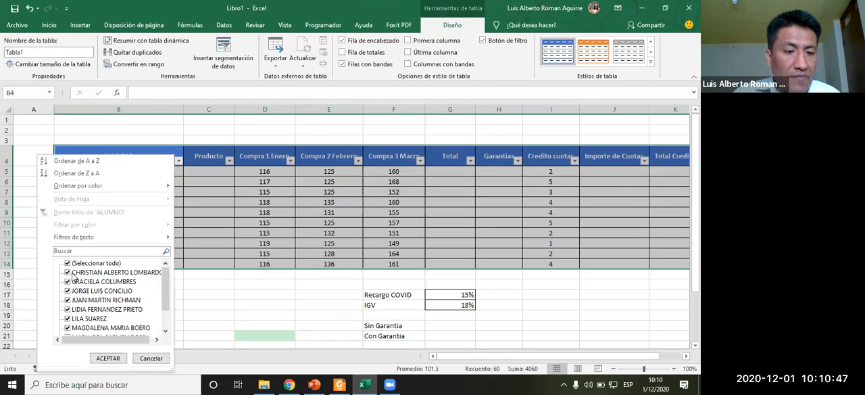
pyautogui.click(90, 172)
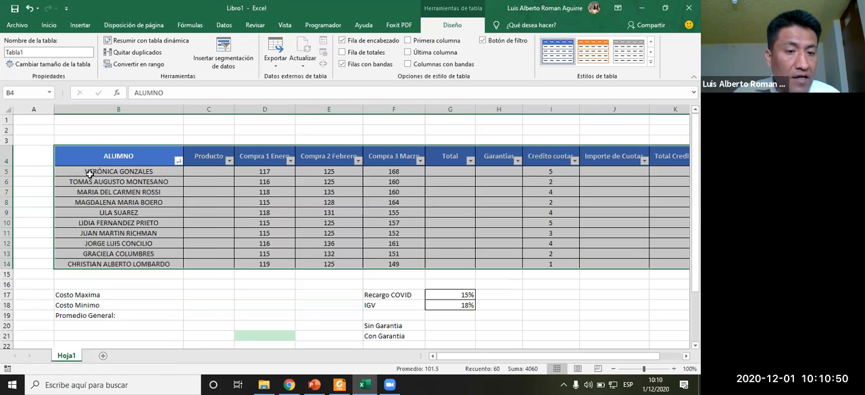
pyautogui.click(178, 161)
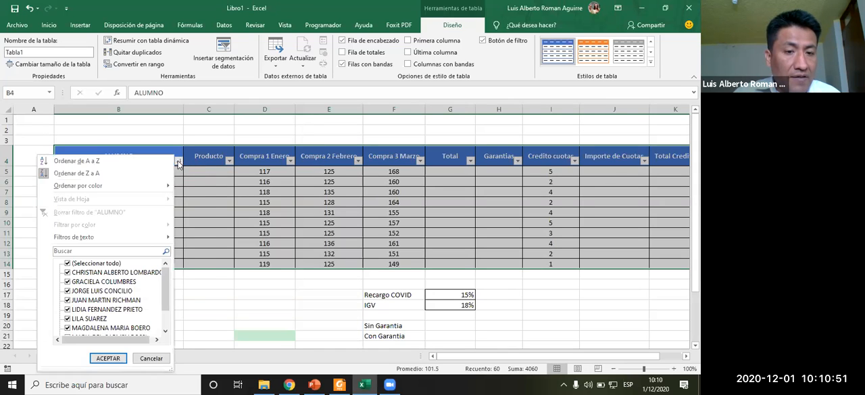
pyautogui.click(97, 162)
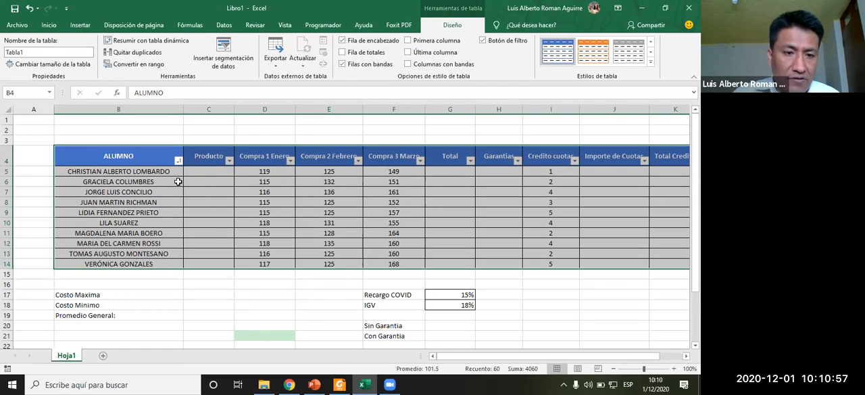
# - Filter the ALUMNO column to show a single student's row, then undo the filter
pyautogui.click(178, 161)
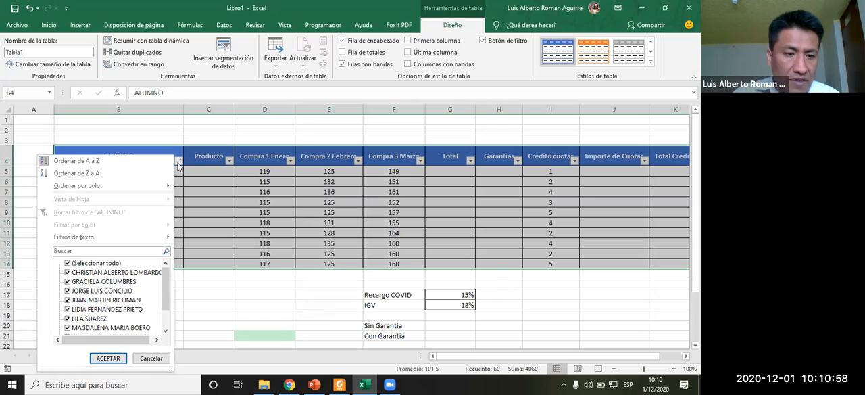
pyautogui.click(68, 263)
pyautogui.click(67, 291)
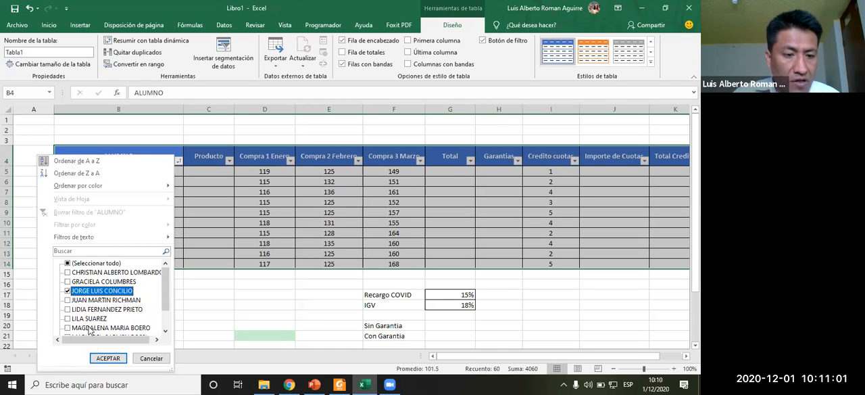
pyautogui.click(108, 357)
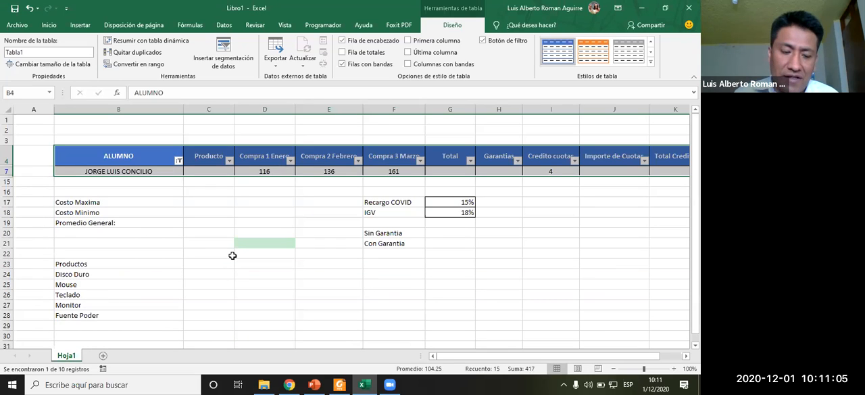
pyautogui.hotkey('ctrl', 'z')
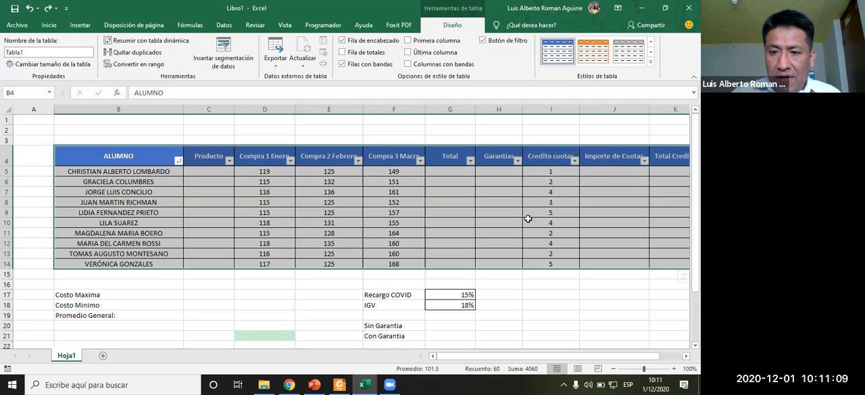
# - Narrow the widths of the table's numeric columns so their headers wrap onto two lines
pyautogui.moveTo(150, 108); pyautogui.dragTo(451, 180)
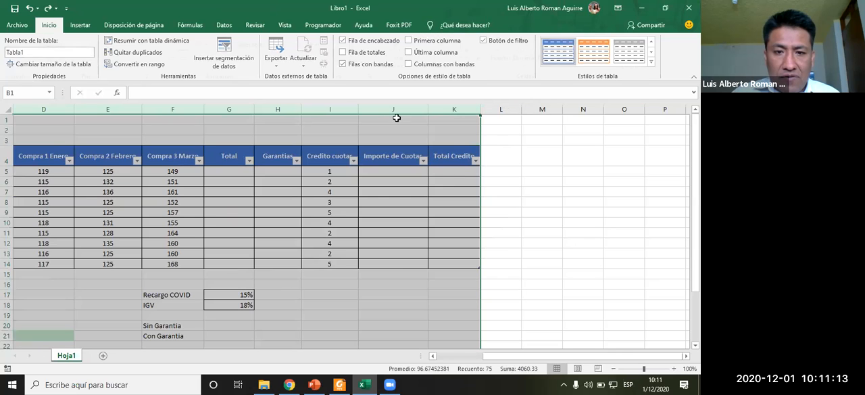
pyautogui.moveTo(359, 110); pyautogui.dragTo(344, 112)
pyautogui.moveTo(485, 357); pyautogui.dragTo(443, 357)
pyautogui.click(119, 192)
pyautogui.moveTo(97, 109); pyautogui.dragTo(183, 123)
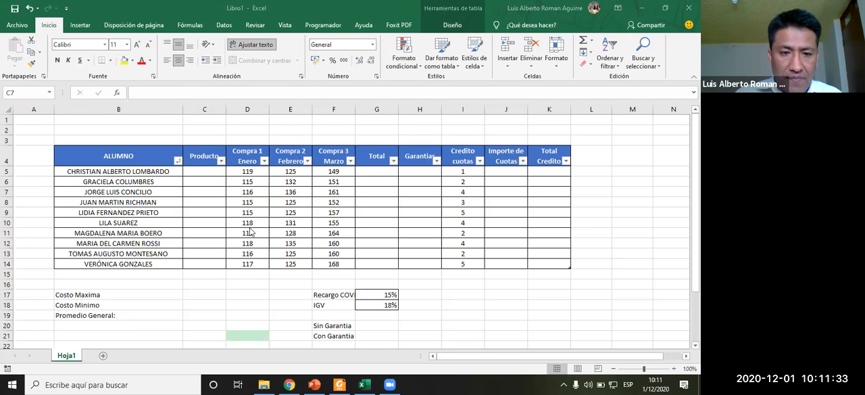
# - Read the exercise instructions for the Productos list and compare them with the table's Producto column
pyautogui.hotkey('alt', 'Tab')
pyautogui.hotkey('alt', 'Tab')
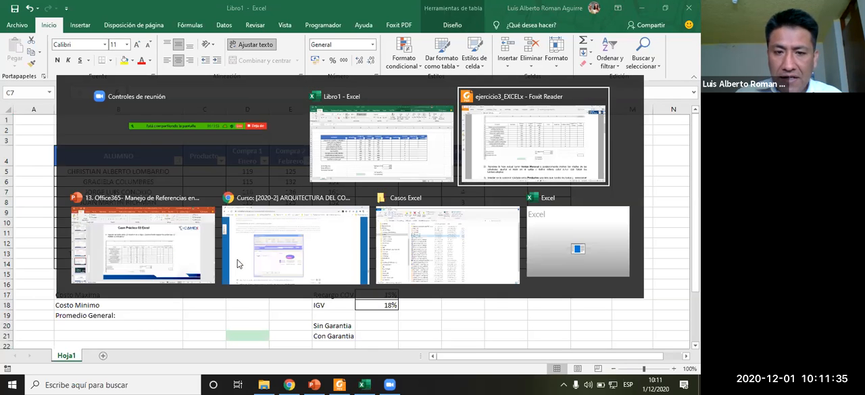
pyautogui.scroll(-3, 248, 274)
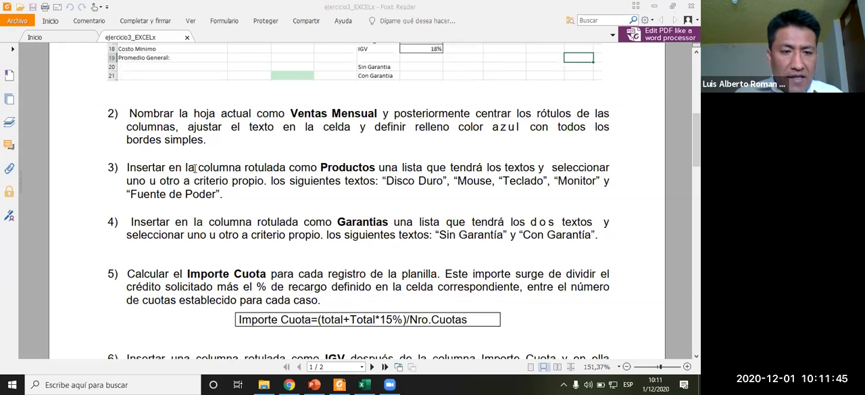
pyautogui.moveTo(194, 169); pyautogui.dragTo(318, 169)
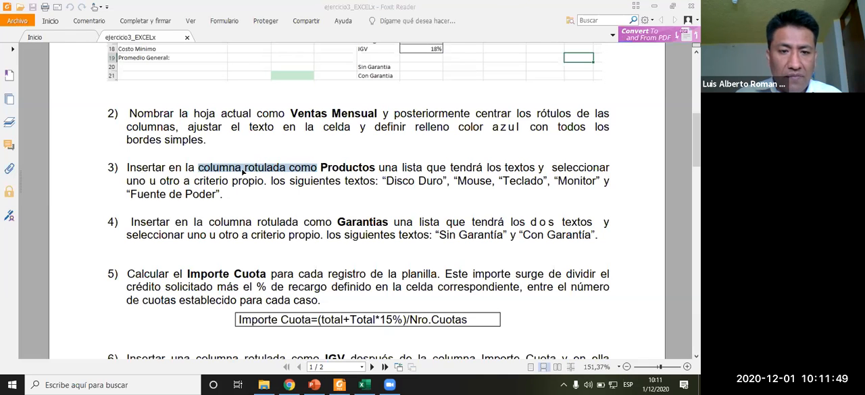
pyautogui.hotkey('alt', 'Tab')
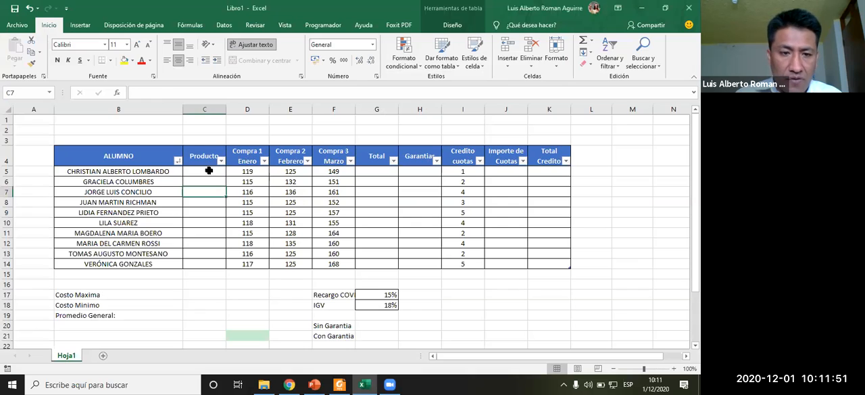
pyautogui.click(211, 157)
pyautogui.hotkey('alt', 'Tab')
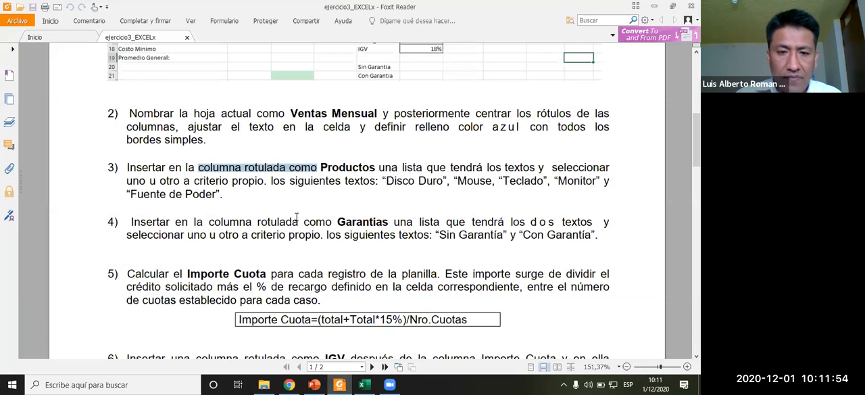
pyautogui.click(316, 219)
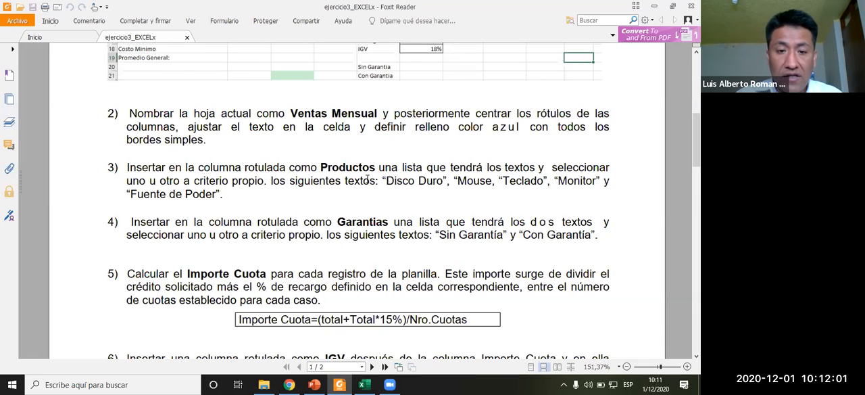
pyautogui.moveTo(403, 183); pyautogui.dragTo(599, 182)
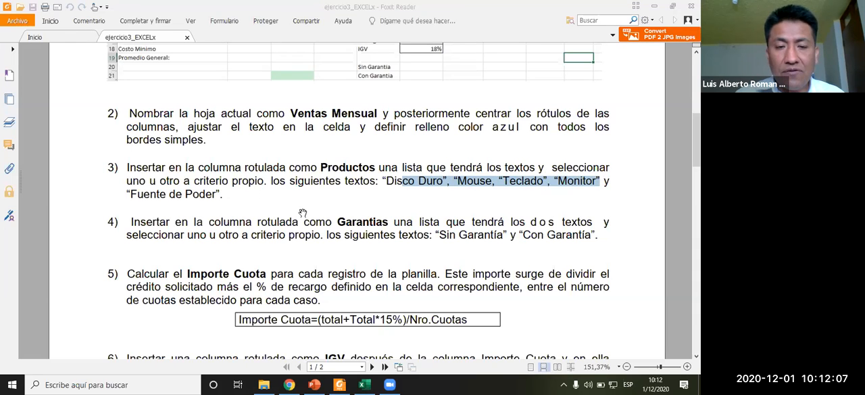
pyautogui.hotkey('alt', 'Tab')
pyautogui.hotkey('alt', 'Tab')
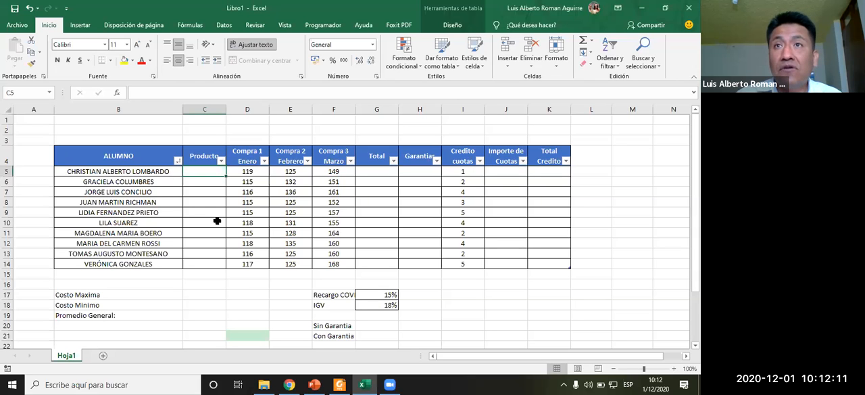
# - Examine the product names listed in B23:B28 below the table
pyautogui.scroll(-3, 234, 275)
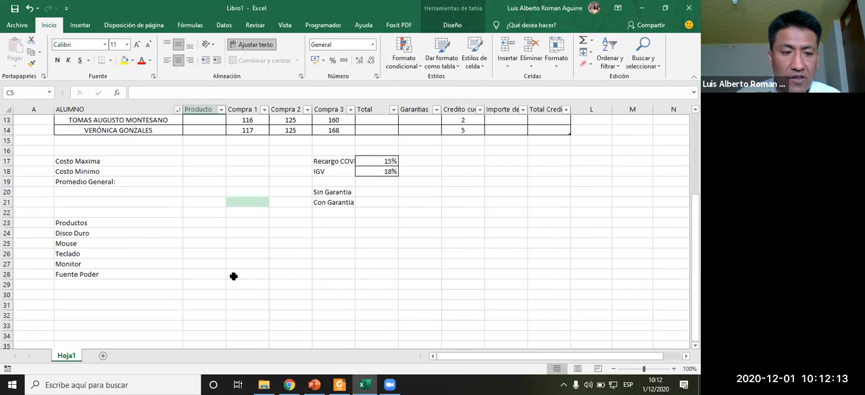
pyautogui.moveTo(91, 223); pyautogui.dragTo(87, 274)
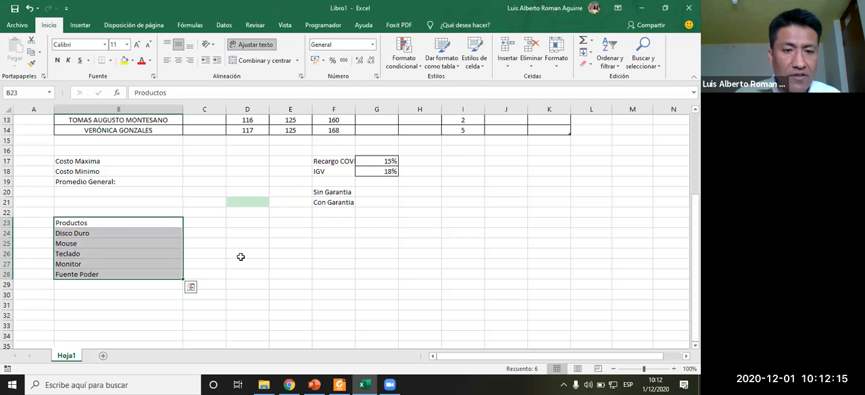
pyautogui.scroll(3, 241, 257)
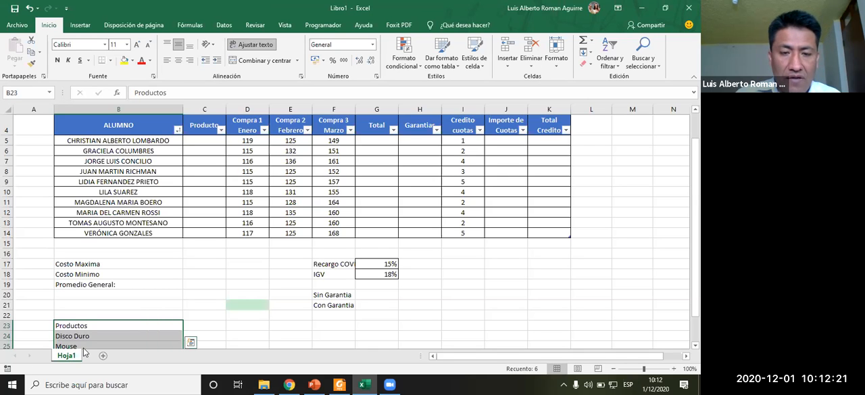
pyautogui.hotkey('alt', 'Tab')
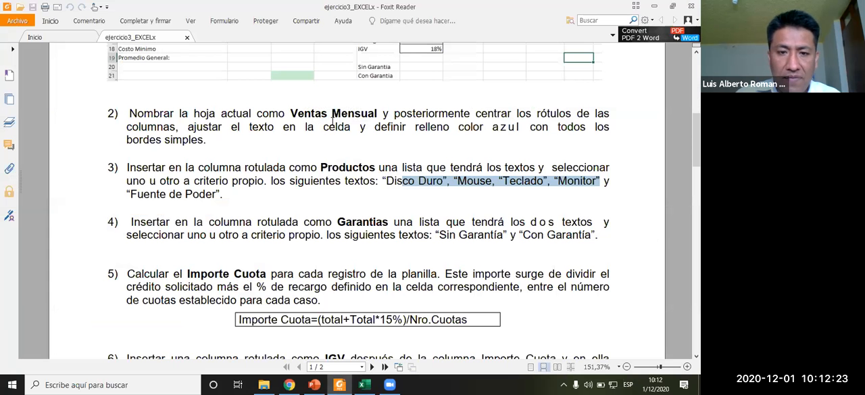
pyautogui.hotkey('alt', 'Tab')
pyautogui.hotkey('alt', 'Tab')
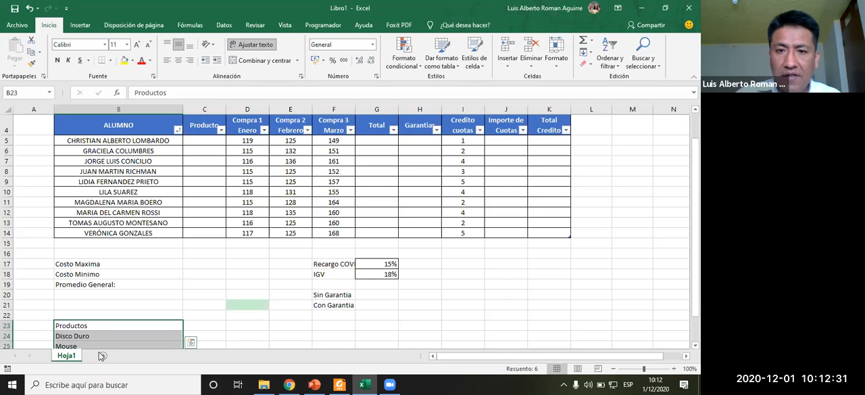
pyautogui.click(203, 154)
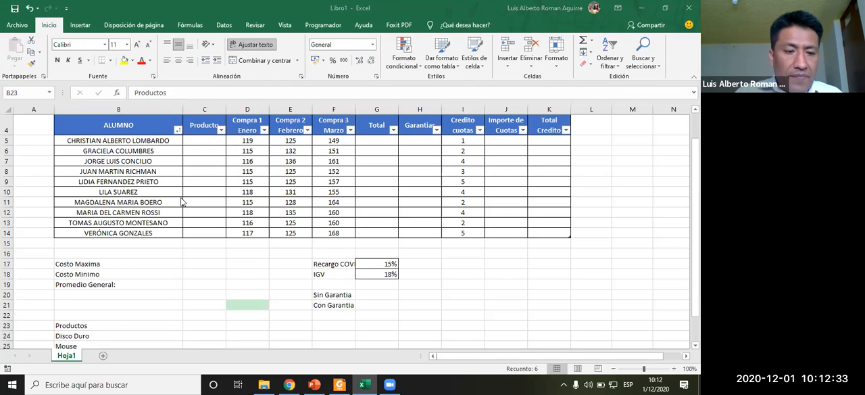
pyautogui.click(74, 359)
pyautogui.click(135, 274)
pyautogui.rightClick(63, 360)
pyautogui.click(260, 317)
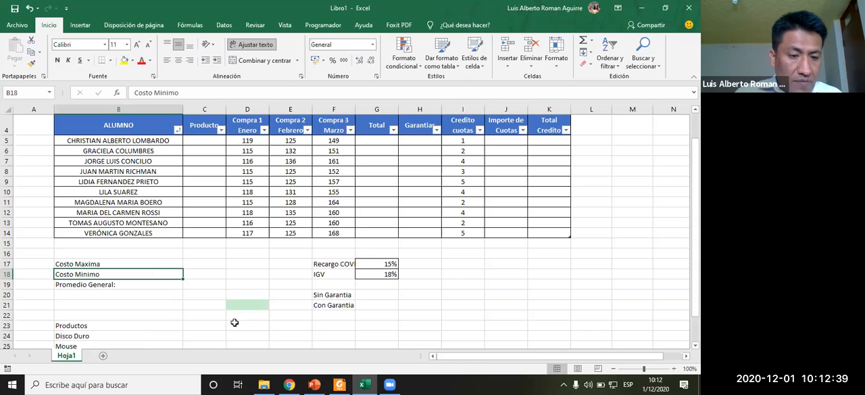
pyautogui.scroll(-2, 234, 321)
pyautogui.click(113, 325)
# - Rename the worksheet as Ventas Fijas
pyautogui.rightClick(68, 358)
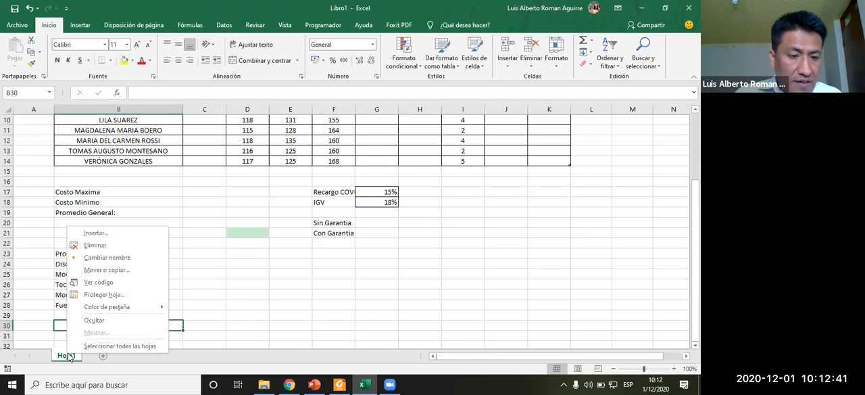
pyautogui.click(107, 257)
pyautogui.write('vENTA')
pyautogui.press('BackSpace')
pyautogui.press('BackSpace')
pyautogui.press('BackSpace')
pyautogui.press('BackSpace')
pyautogui.press('BackSpace')
pyautogui.write('V')
pyautogui.press('capslock')
pyautogui.write('n')
pyautogui.press('BackSpace')
pyautogui.write('entas Fi')
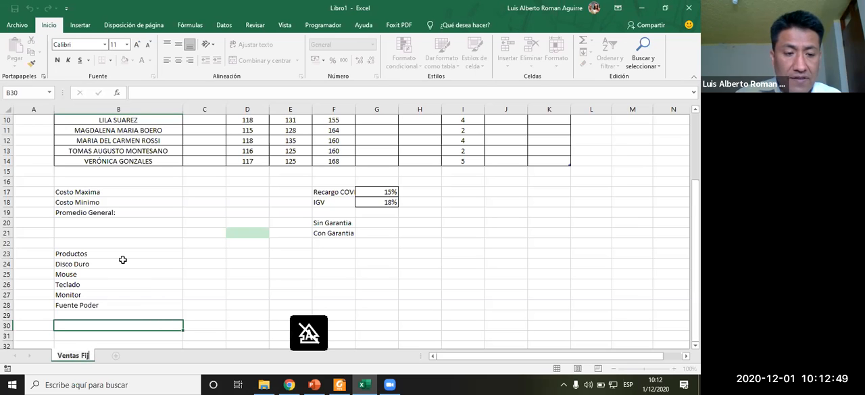
pyautogui.write('jas')
pyautogui.press('Return')
# - Rename the worksheet as Ventas Mensual
pyautogui.hotkey('alt', 'Tab')
pyautogui.hotkey('alt', 'Tab')
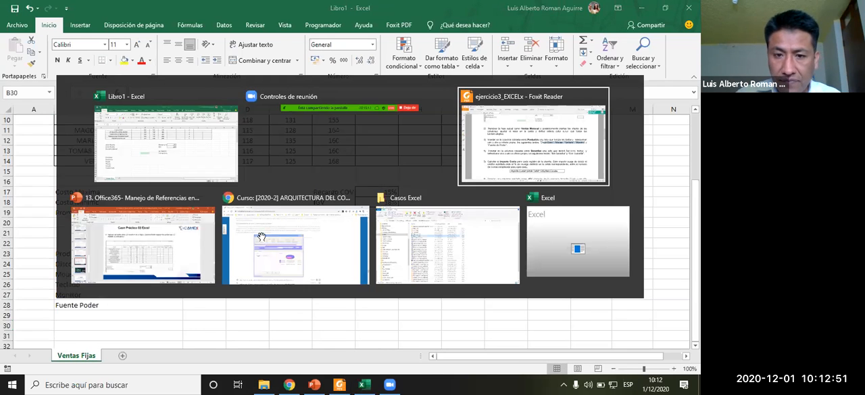
pyautogui.hotkey('alt', 'Tab')
pyautogui.rightClick(95, 355)
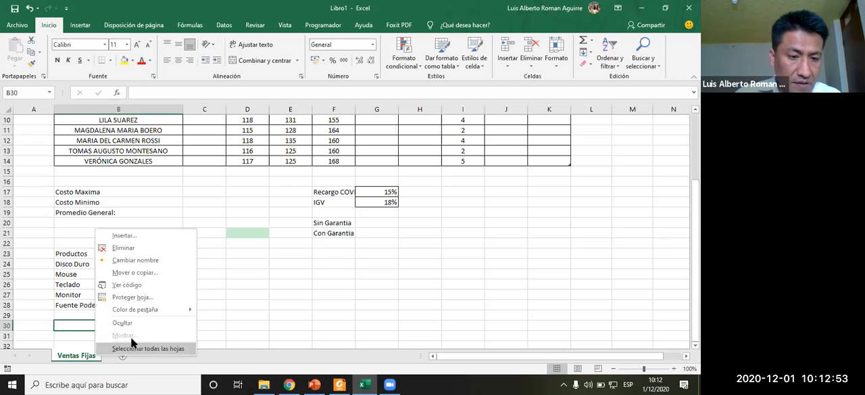
pyautogui.click(136, 259)
pyautogui.click(88, 358)
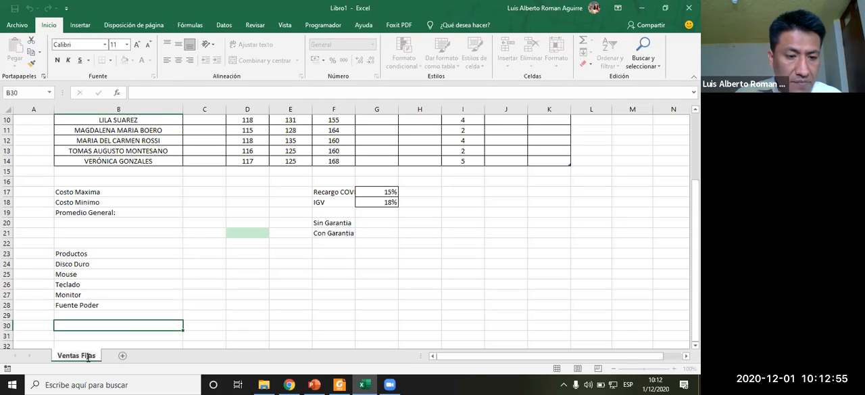
pyautogui.press('BackSpace')
pyautogui.press('BackSpace')
pyautogui.press('BackSpace')
pyautogui.press('BackSpace')
pyautogui.press('BackSpace')
pyautogui.write('Mesnsuales')
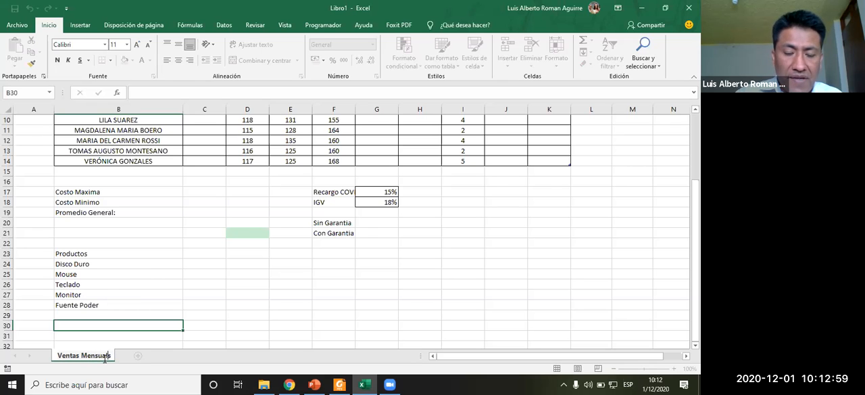
pyautogui.press('Return')
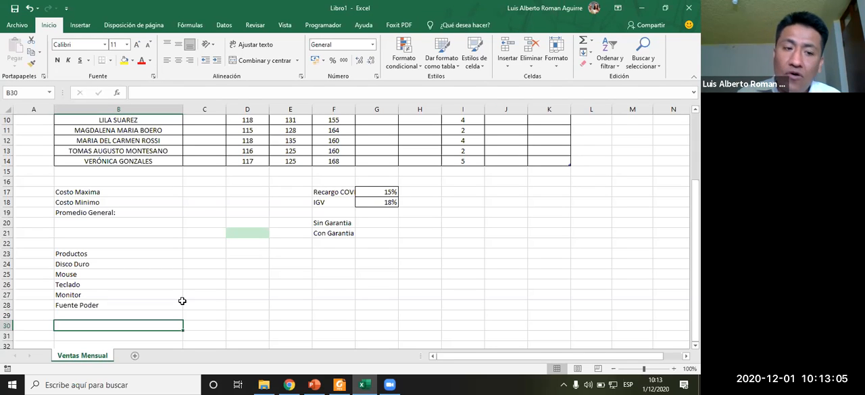
# - Clear the Productos heading from cell B23
pyautogui.click(101, 251)
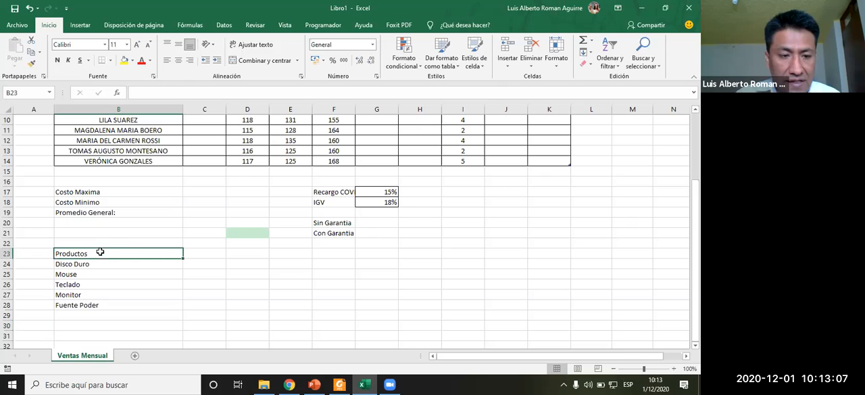
pyautogui.press('Delete')
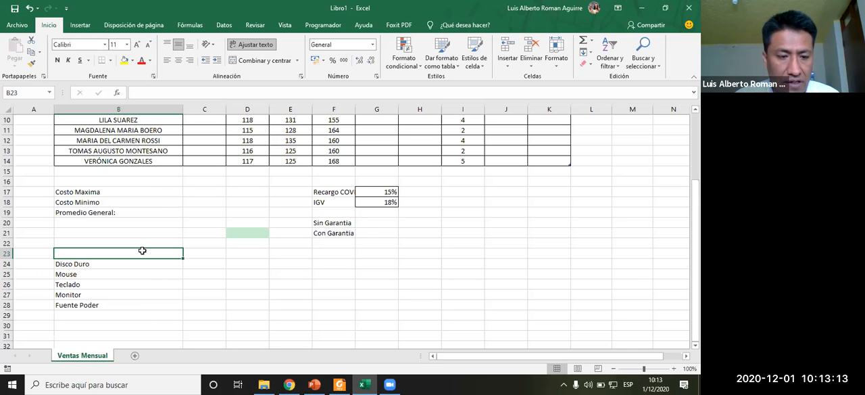
# - Add a new worksheet and rename it Datos
pyautogui.click(135, 356)
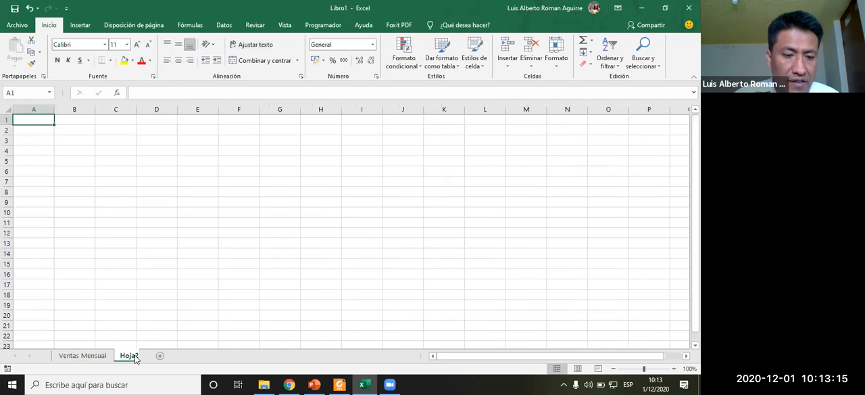
pyautogui.rightClick(135, 357)
pyautogui.click(197, 260)
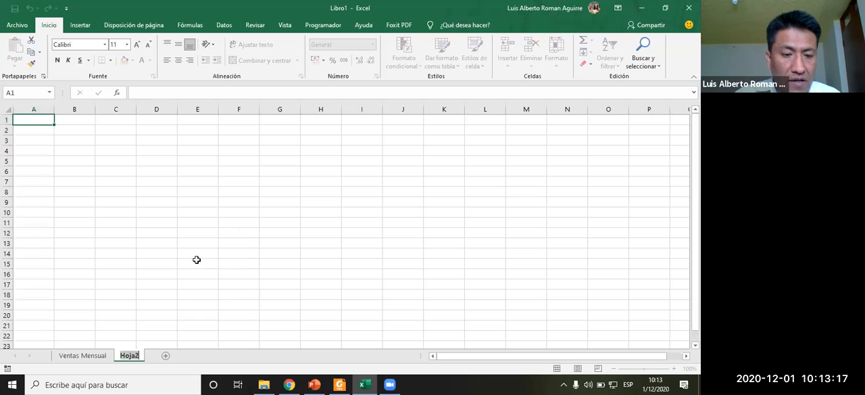
pyautogui.write('Datos')
pyautogui.press('Return')
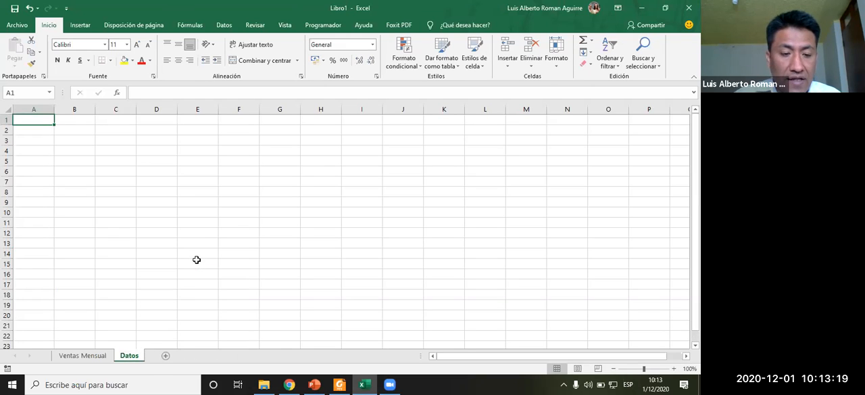
# - Copy the product names B24:B28 from Ventas Mensual into cells C5:C9 of the Datos sheet
pyautogui.click(81, 355)
pyautogui.moveTo(94, 265); pyautogui.dragTo(97, 305)
pyautogui.hotkey('ctrl', 'c')
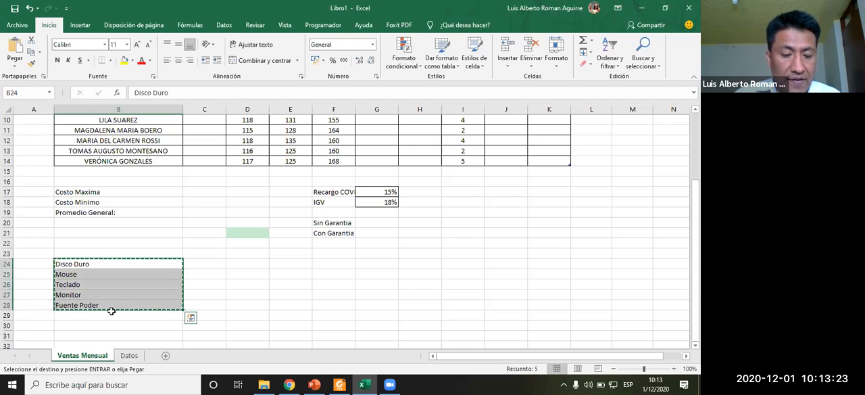
pyautogui.click(129, 356)
pyautogui.click(125, 162)
pyautogui.press('Return')
pyautogui.click(212, 224)
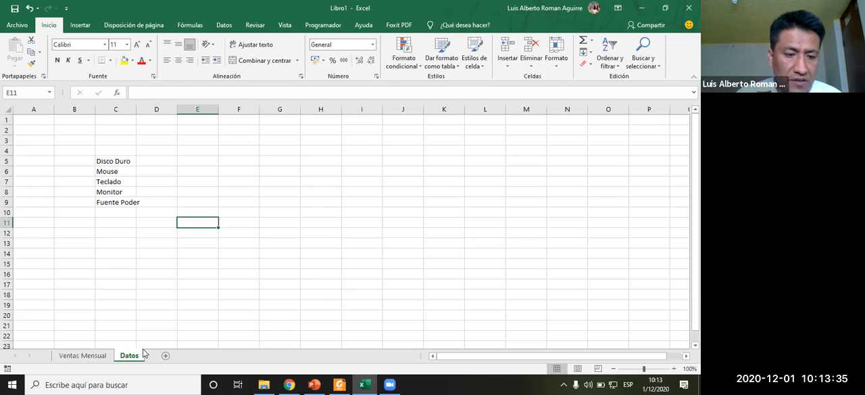
# - In Ventas Mensual, start a List data validation on cell C5 of the Producto column and open the source range picker
pyautogui.click(81, 355)
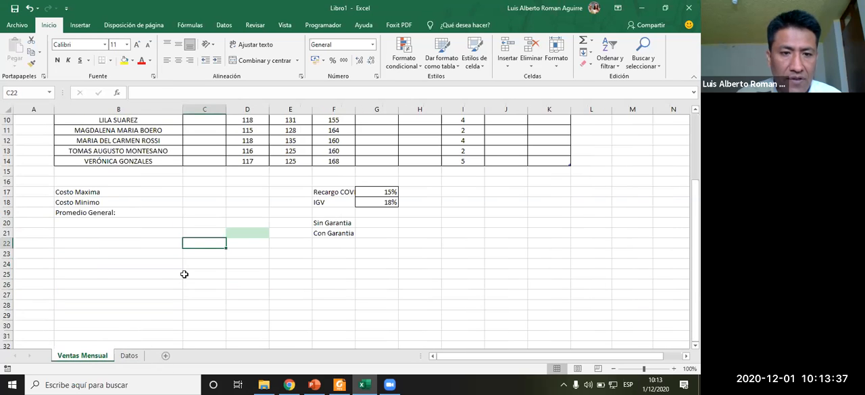
pyautogui.scroll(3, 193, 260)
pyautogui.click(213, 172)
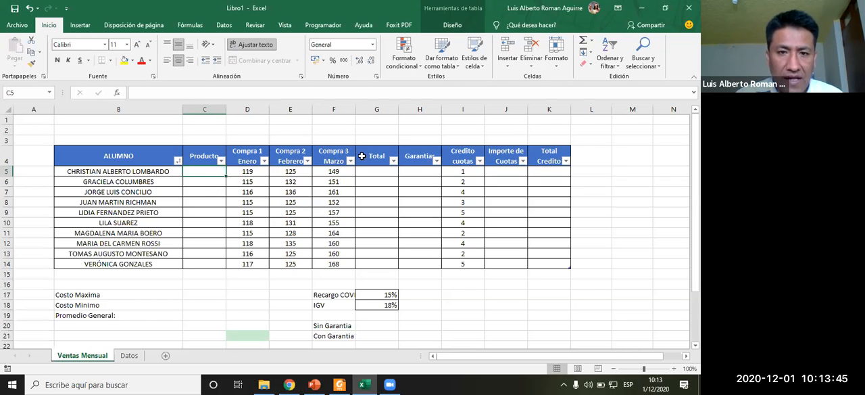
pyautogui.click(197, 27)
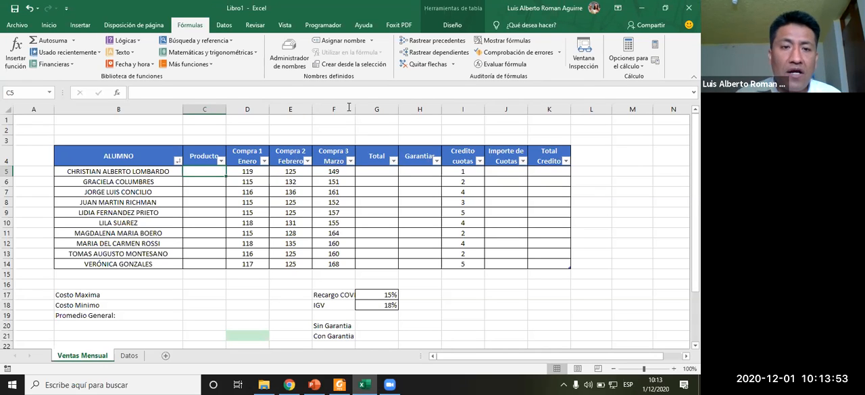
pyautogui.click(224, 25)
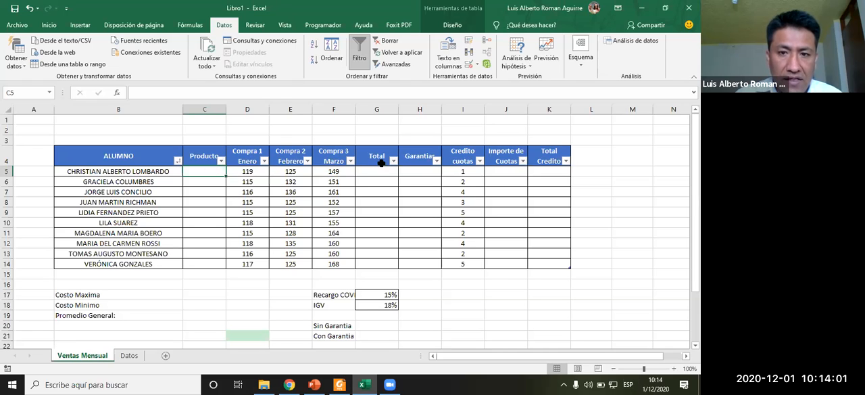
pyautogui.click(478, 66)
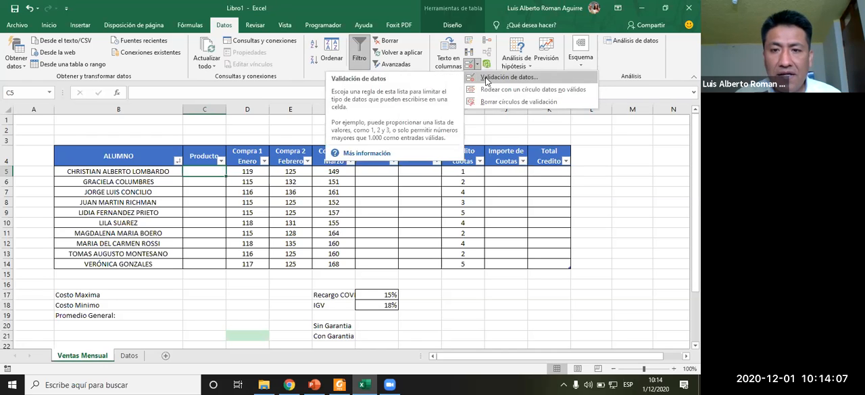
pyautogui.click(484, 79)
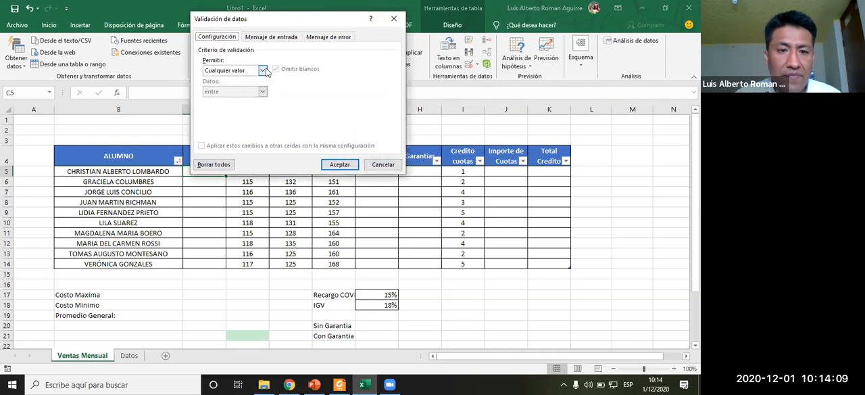
pyautogui.click(256, 72)
pyautogui.click(223, 99)
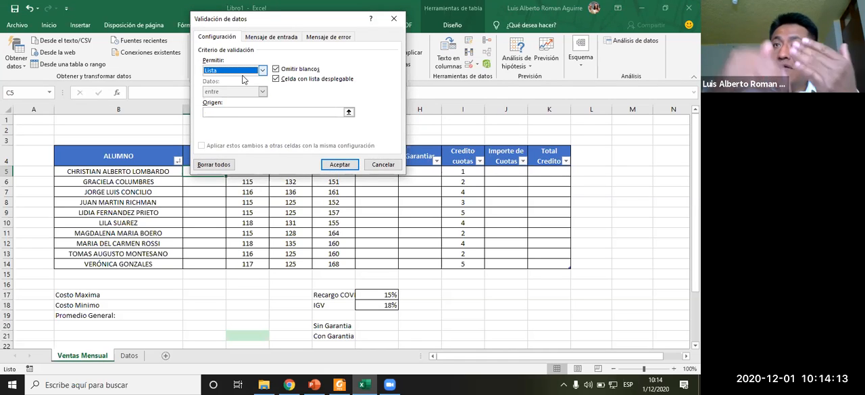
pyautogui.click(349, 113)
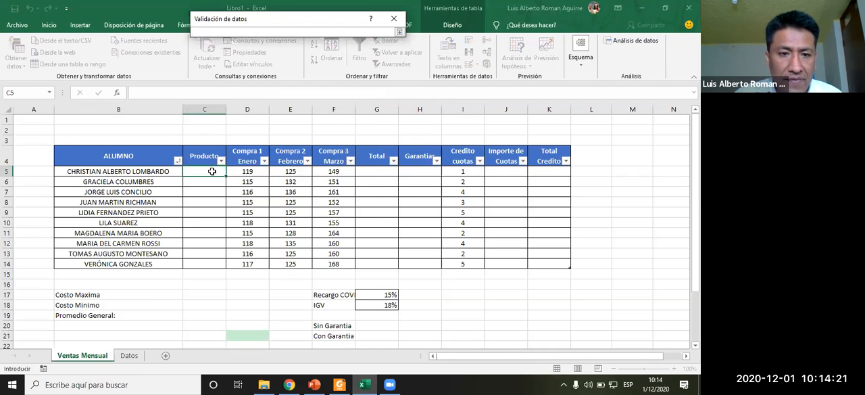
# - Set the list source to the product names on the Datos sheet, range Datos!$C$5:$C$16
pyautogui.click(129, 355)
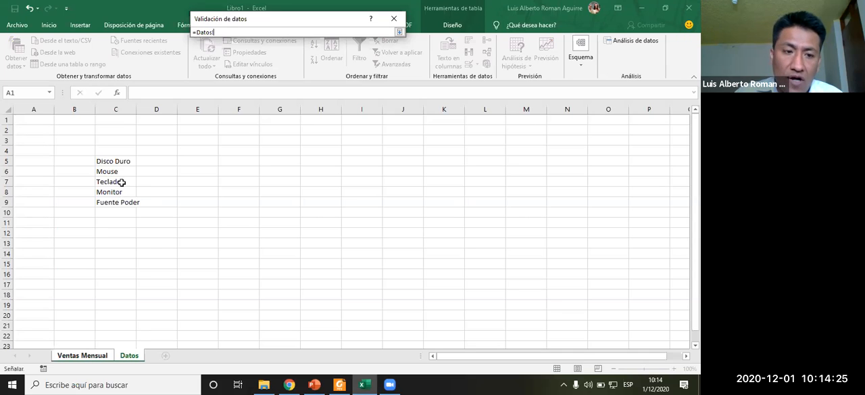
pyautogui.moveTo(120, 160); pyautogui.dragTo(119, 183)
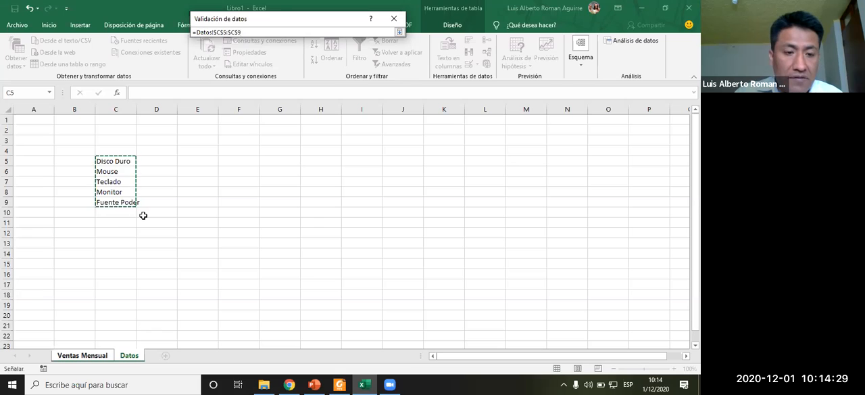
pyautogui.moveTo(143, 215); pyautogui.dragTo(144, 215)
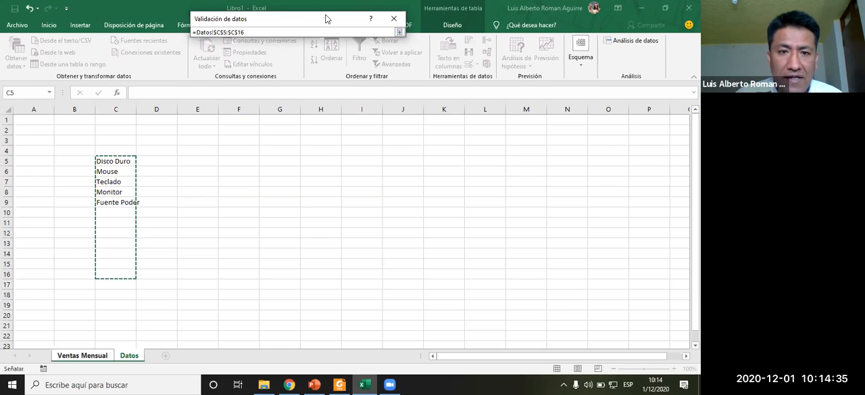
pyautogui.moveTo(327, 21); pyautogui.dragTo(367, 174)
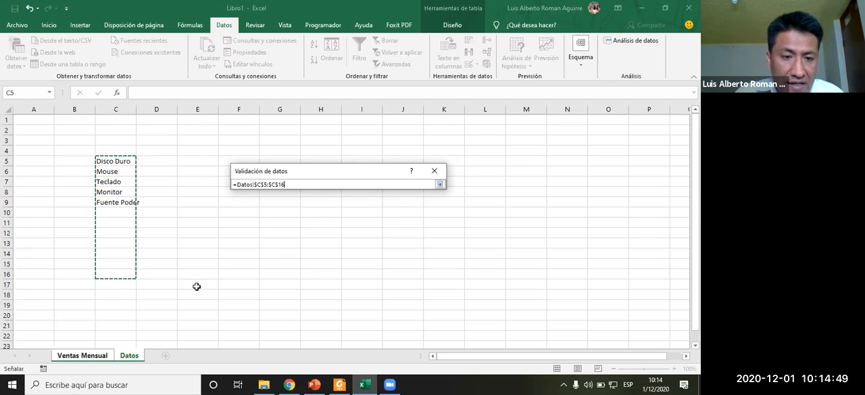
pyautogui.moveTo(259, 173); pyautogui.dragTo(202, 248)
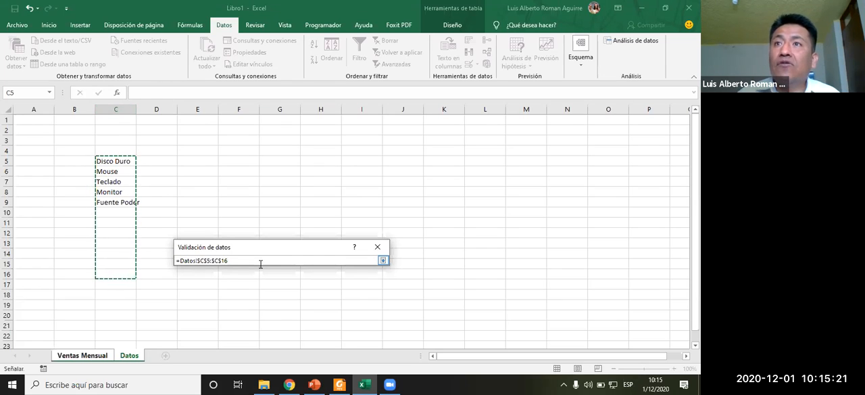
# - Switch to the PowerPoint presentation and view the slide on cell references
pyautogui.click(314, 384)
pyautogui.scroll(5, 38, 227)
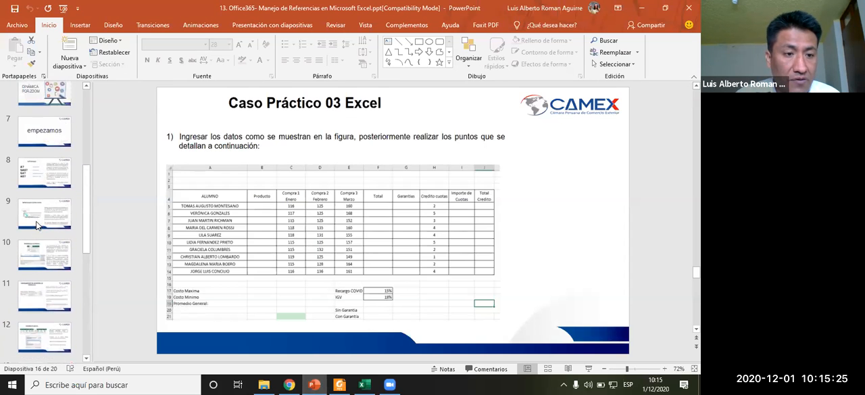
pyautogui.click(41, 200)
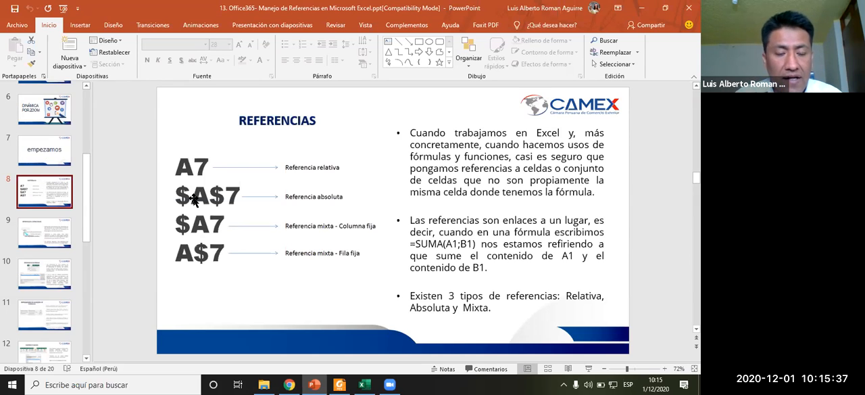
# - Return to Excel and confirm the list validation for the Producto cell
pyautogui.hotkey('alt', 'Tab')
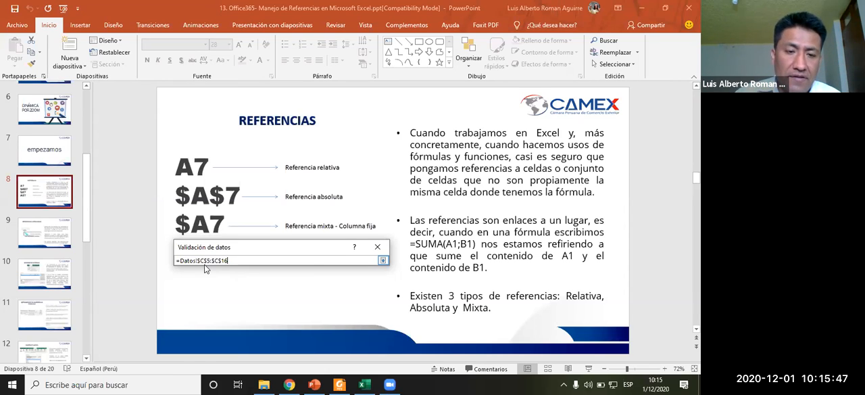
pyautogui.press('Return')
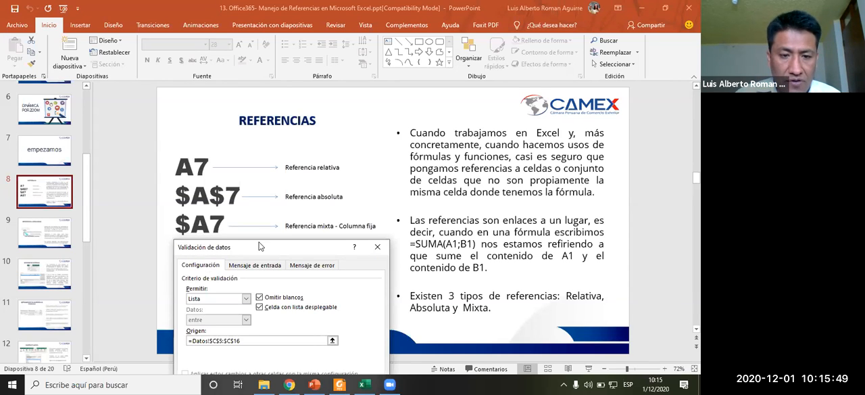
pyautogui.moveTo(268, 246); pyautogui.dragTo(371, 111)
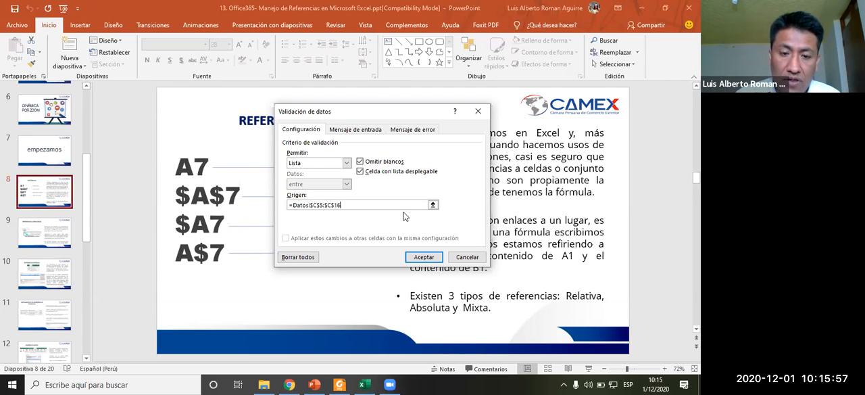
pyautogui.click(424, 257)
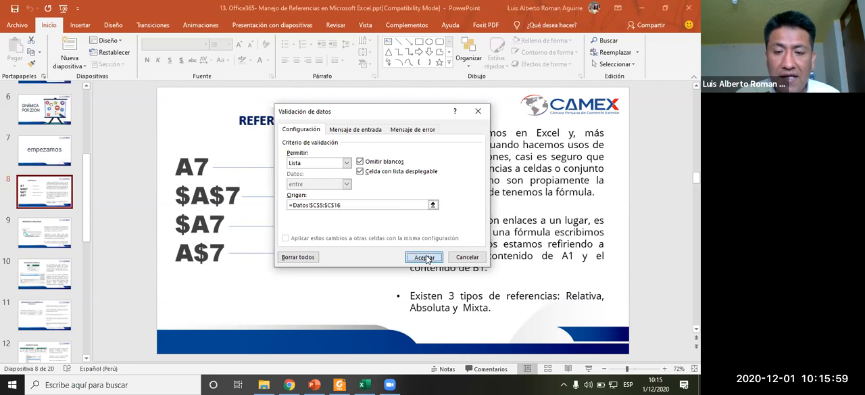
pyautogui.click(363, 384)
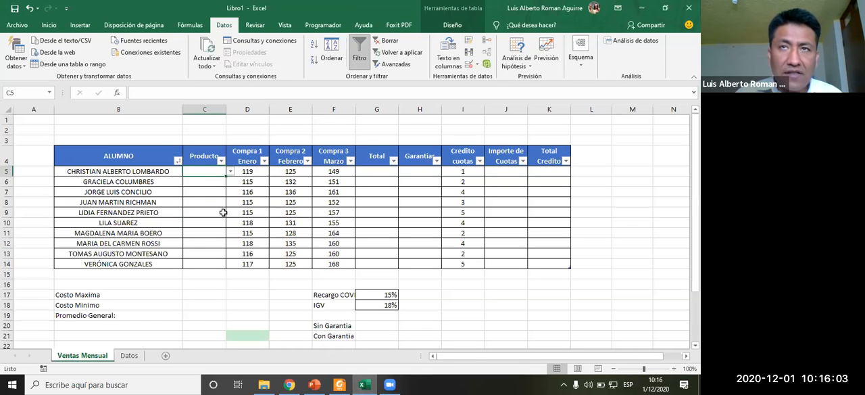
# - Choose Mouse from the new dropdown list in cell C5
pyautogui.click(230, 172)
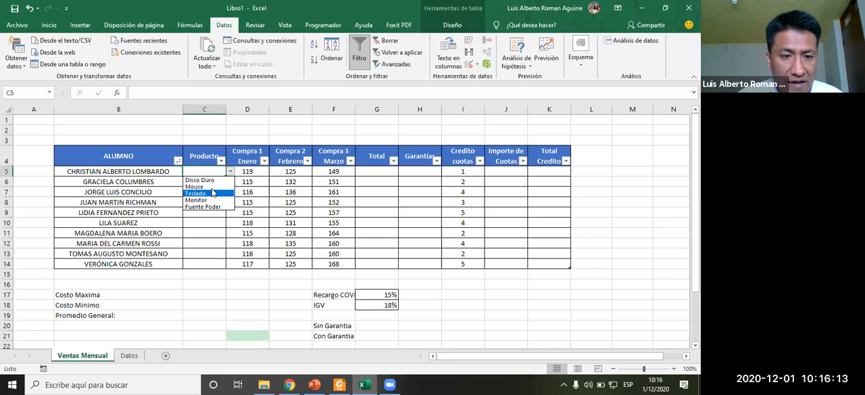
pyautogui.click(206, 188)
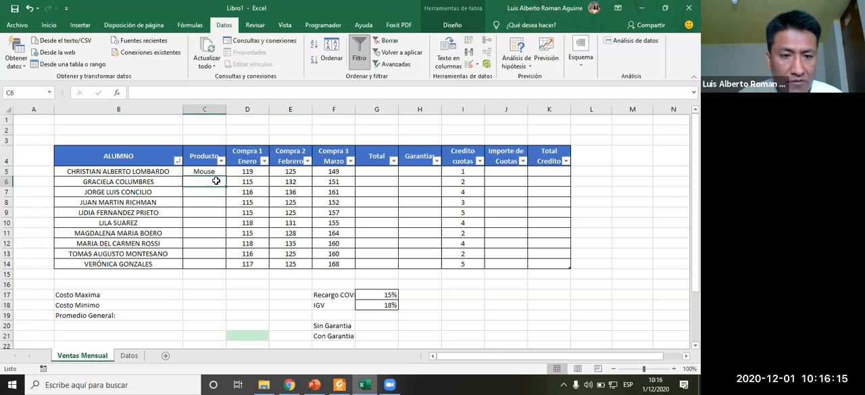
# - Copy cell C5 with its dropdown down the Producto column through C14
pyautogui.click(213, 191)
pyautogui.click(212, 171)
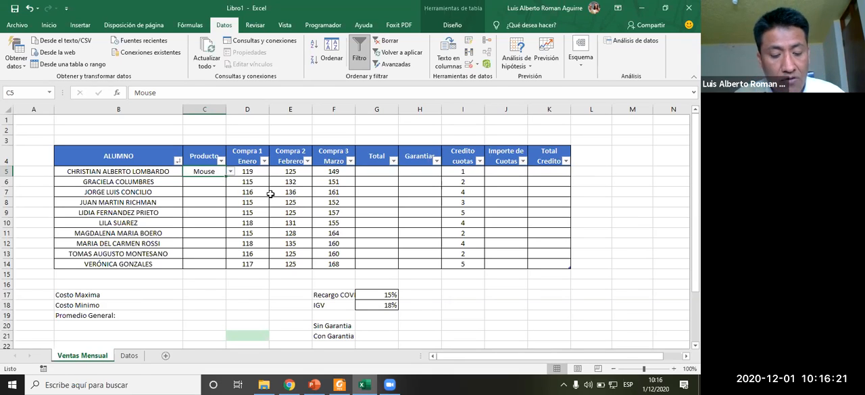
pyautogui.hotkey('ctrl', 'c')
pyautogui.click(219, 184)
pyautogui.hotkey('ctrl', 'v')
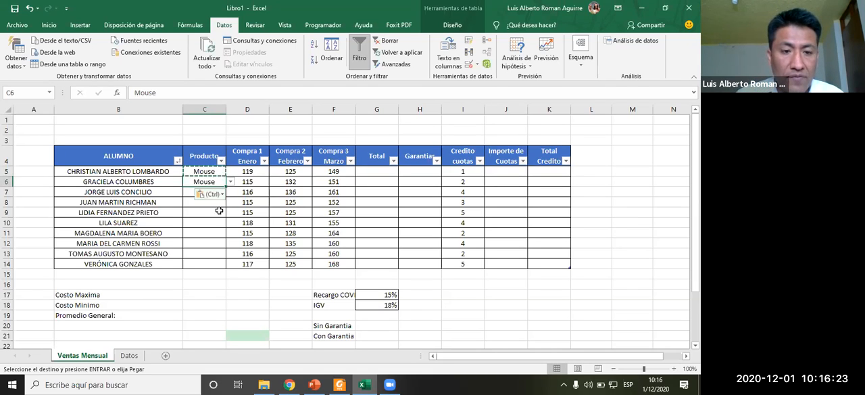
pyautogui.moveTo(225, 186); pyautogui.dragTo(225, 196)
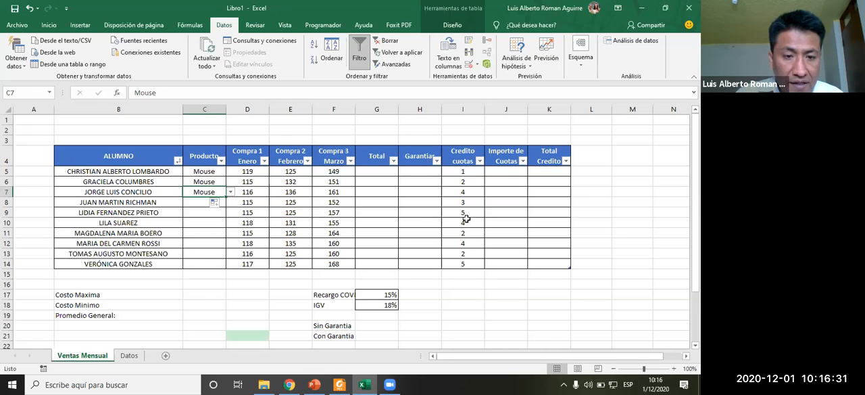
pyautogui.click(615, 191)
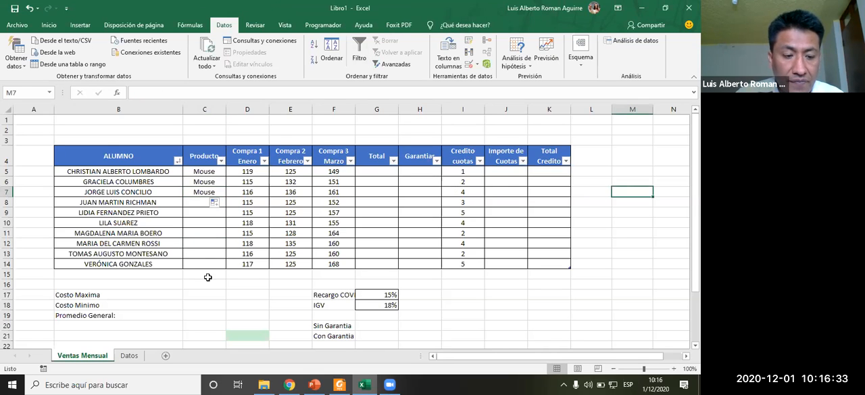
pyautogui.click(232, 277)
pyautogui.click(201, 182)
pyautogui.click(204, 189)
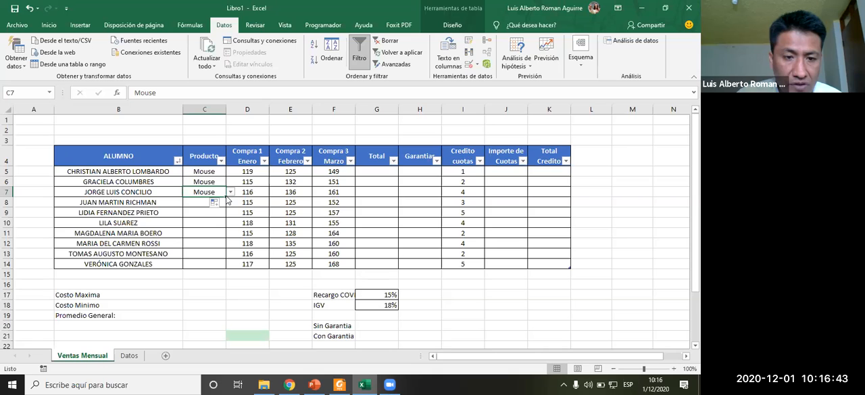
pyautogui.moveTo(227, 198); pyautogui.dragTo(227, 269)
pyautogui.click(209, 211)
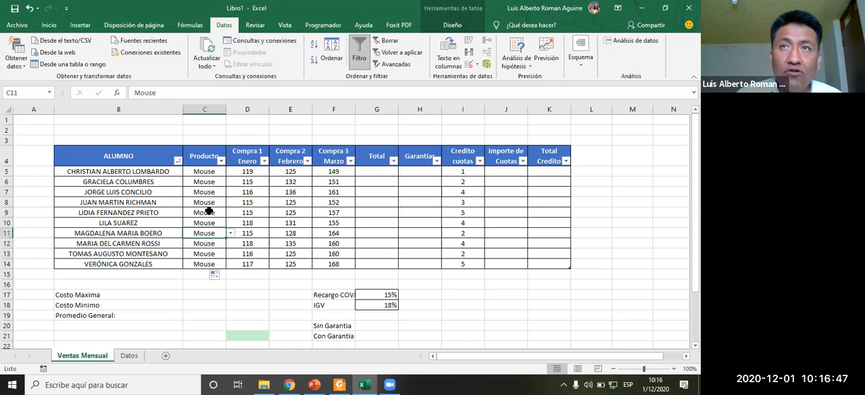
# - Set the Producto of rows 7 and 8 to Monitor using the cell dropdowns
pyautogui.click(225, 201)
pyautogui.click(230, 202)
pyautogui.click(215, 229)
pyautogui.click(213, 192)
pyautogui.click(231, 193)
pyautogui.click(216, 218)
pyautogui.click(209, 182)
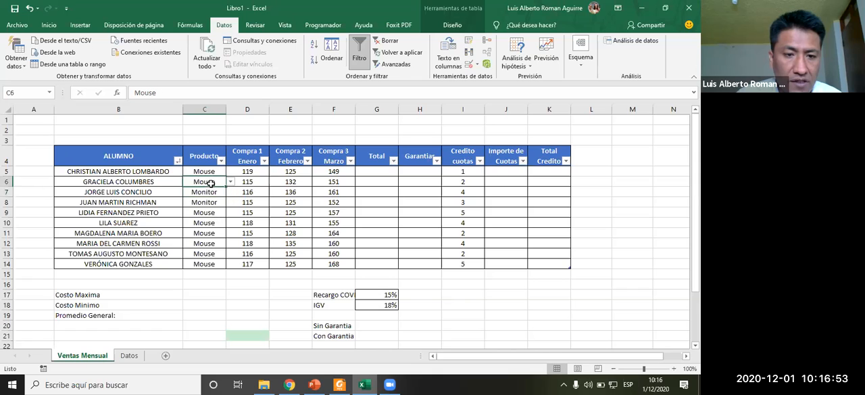
pyautogui.click(231, 181)
pyautogui.press('Escape')
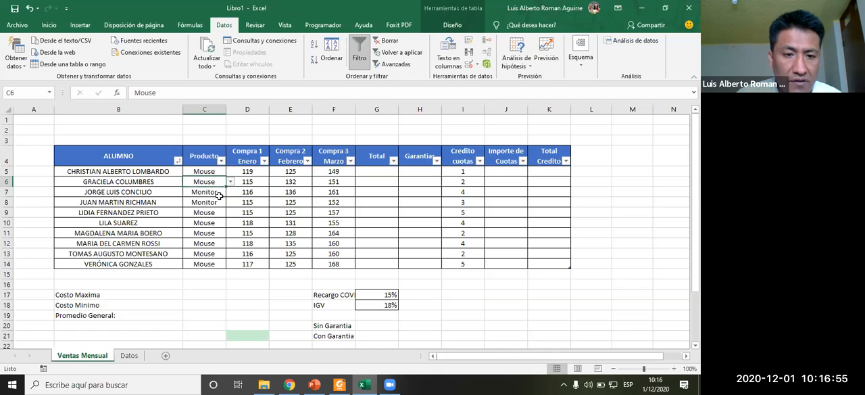
# - Pick products from the dropdowns: Disco Duro in C6 and C10, Teclado in C12, Monitor in C13, Fuente Poder in C14
pyautogui.click(231, 182)
pyautogui.click(216, 192)
pyautogui.click(207, 222)
pyautogui.click(230, 223)
pyautogui.click(206, 231)
pyautogui.click(220, 243)
pyautogui.click(231, 243)
pyautogui.click(216, 265)
pyautogui.click(216, 253)
pyautogui.click(231, 253)
pyautogui.press('Escape')
pyautogui.click(215, 265)
pyautogui.click(231, 263)
pyautogui.click(226, 296)
pyautogui.click(226, 296)
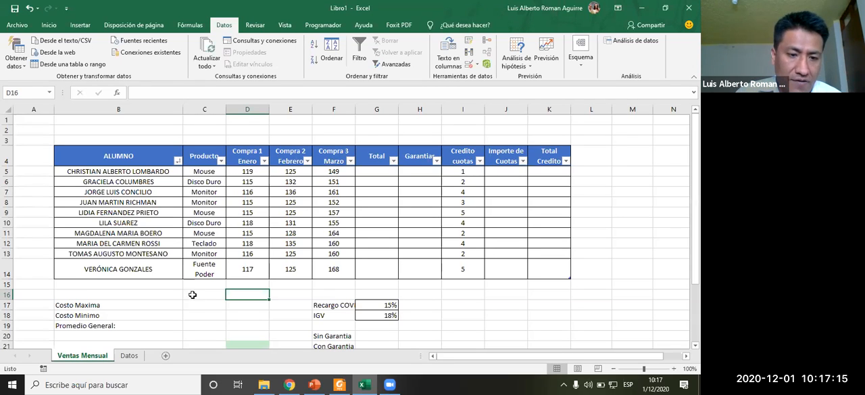
# - Copy the Sin Garantia and Con Garantia labels into cell C4 of a new blank workbook
pyautogui.click(128, 358)
pyautogui.click(83, 355)
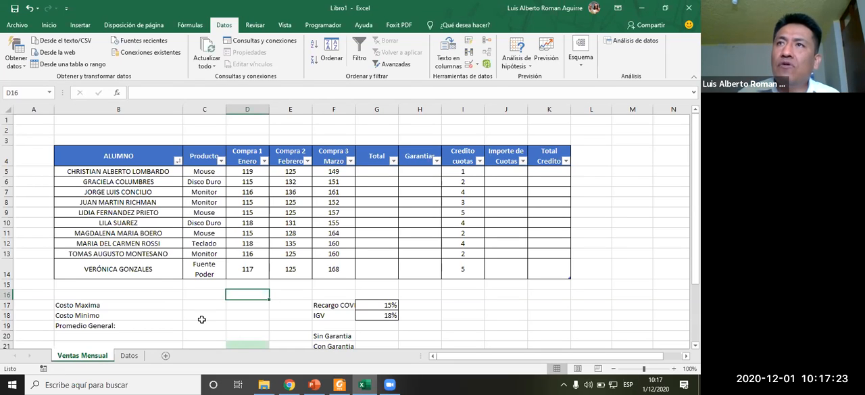
pyautogui.scroll(-2, 284, 323)
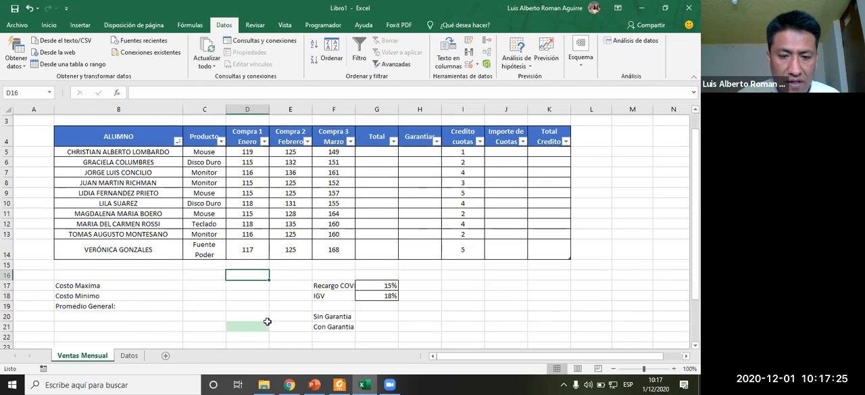
pyautogui.moveTo(336, 264); pyautogui.dragTo(340, 278)
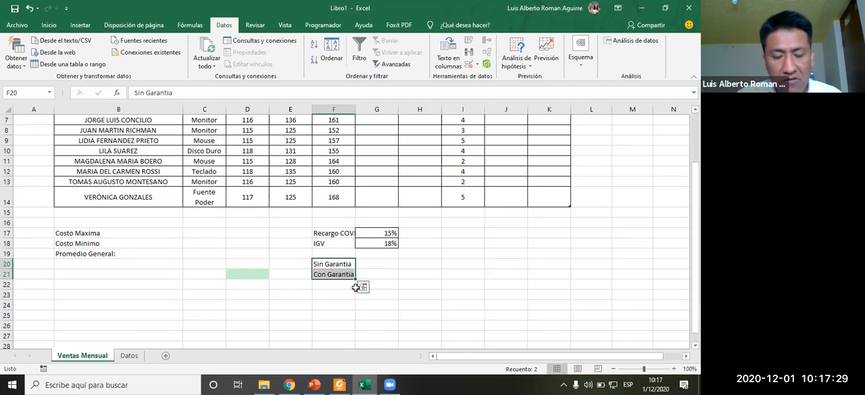
pyautogui.hotkey('ctrl', 'c')
pyautogui.click(156, 234)
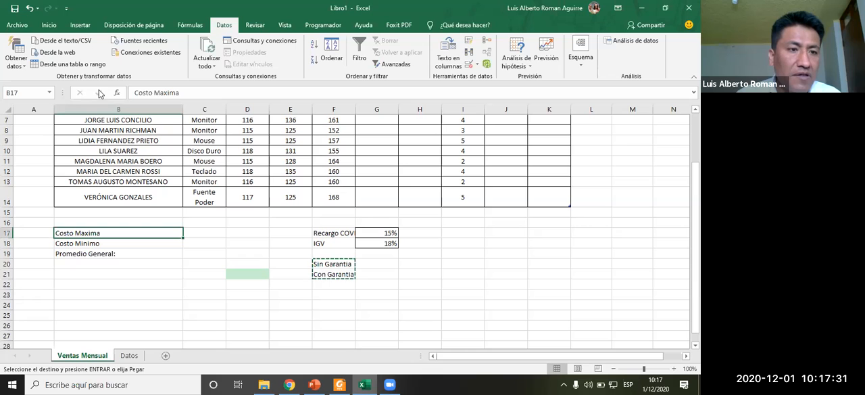
pyautogui.click(18, 25)
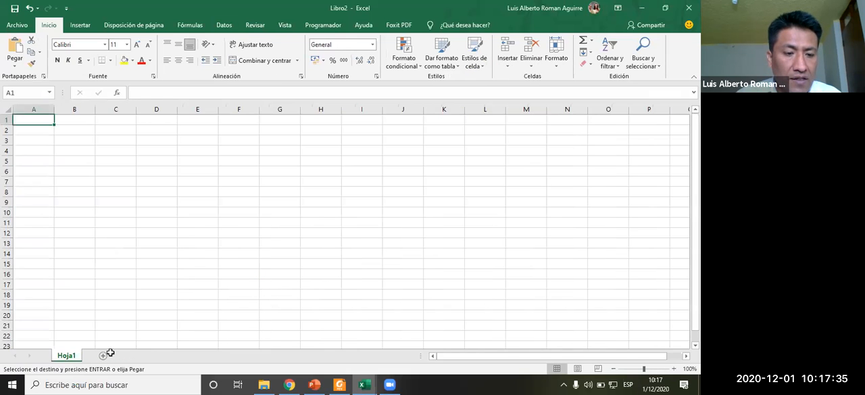
pyautogui.click(118, 148)
pyautogui.hotkey('ctrl', 'v')
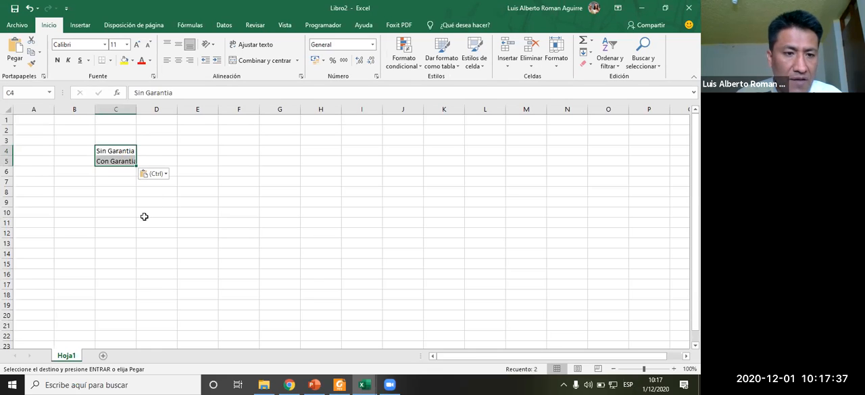
# - Widen column C of the new workbook so the labels fit
pyautogui.moveTo(145, 217); pyautogui.dragTo(156, 222)
pyautogui.moveTo(136, 108); pyautogui.dragTo(149, 108)
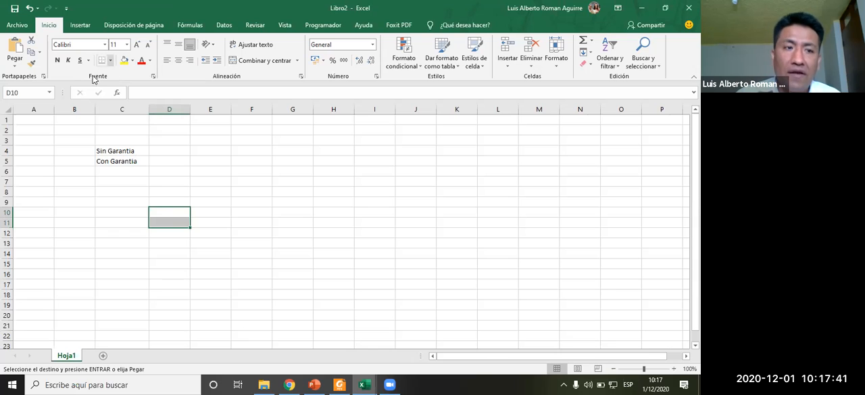
pyautogui.press('Escape')
# - Save the new workbook in Documents under the name RefEXTERNA
pyautogui.hotkey('ctrl', 's')
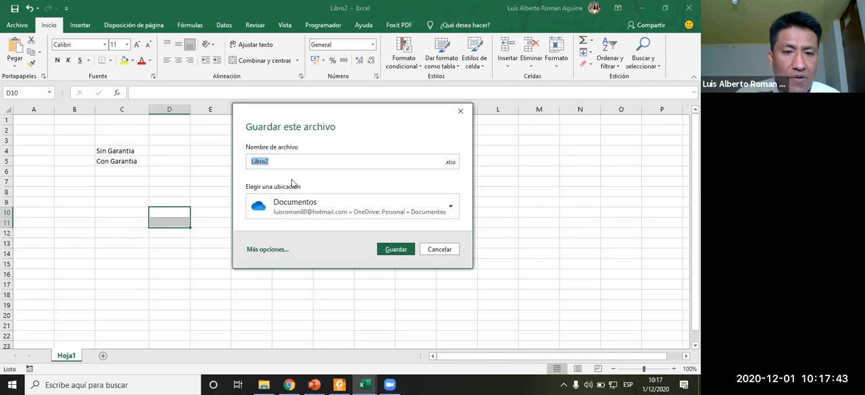
pyautogui.click(269, 251)
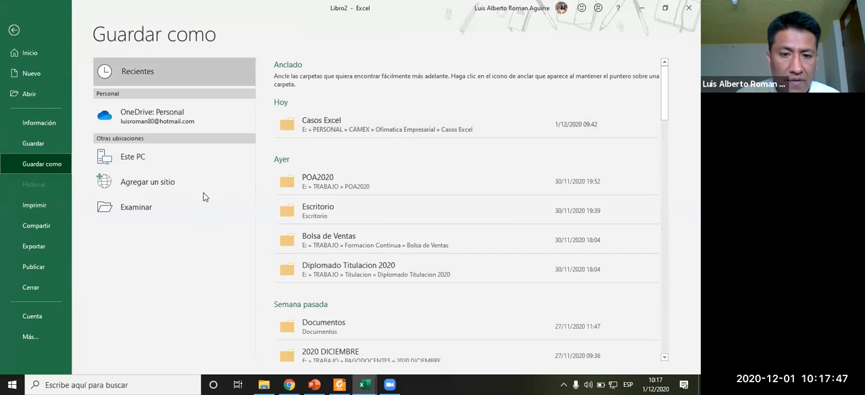
pyautogui.click(142, 213)
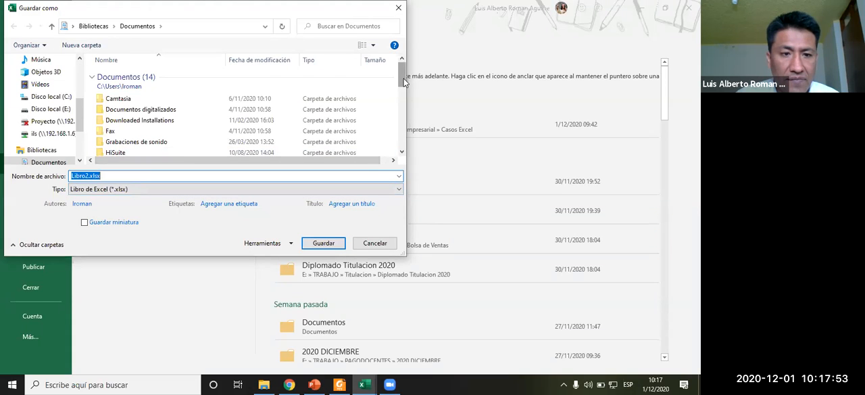
pyautogui.moveTo(404, 79); pyautogui.dragTo(404, 141)
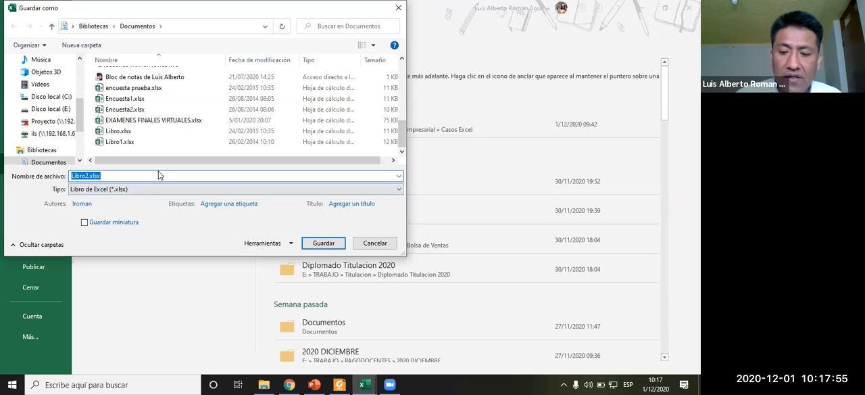
pyautogui.write('Re')
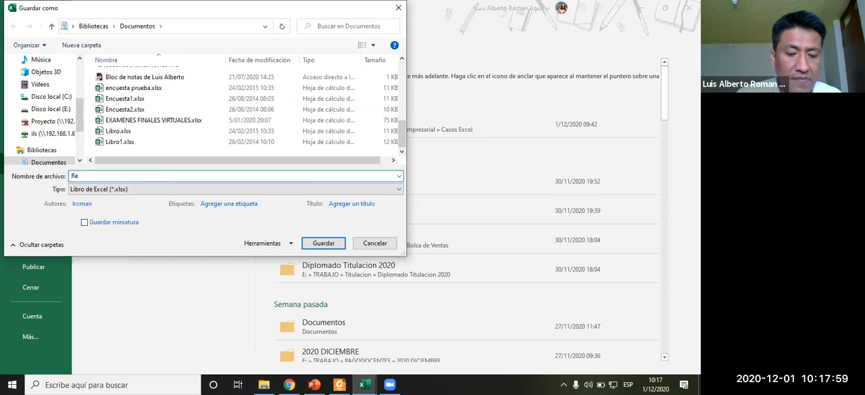
pyautogui.write('fEXTERNA')
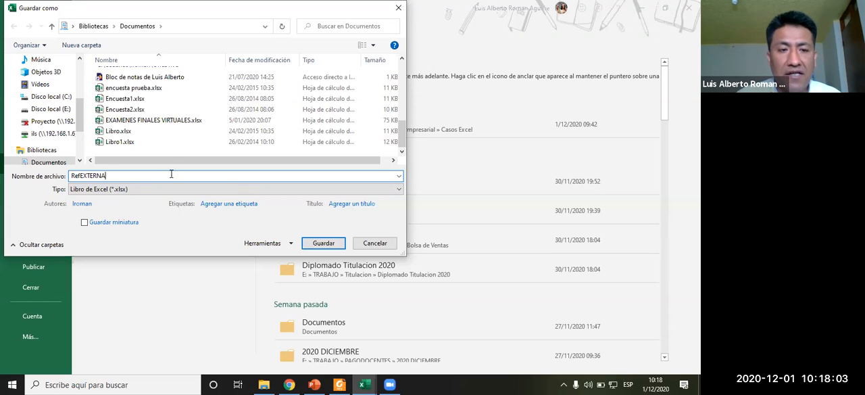
pyautogui.click(324, 244)
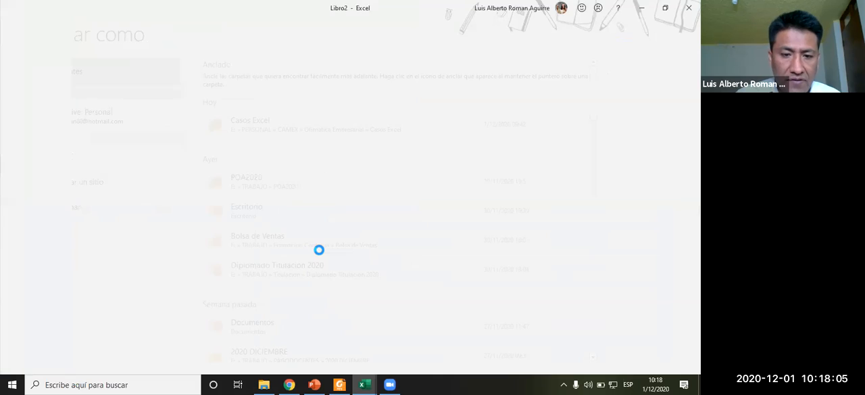
pyautogui.click(169, 152)
pyautogui.click(157, 201)
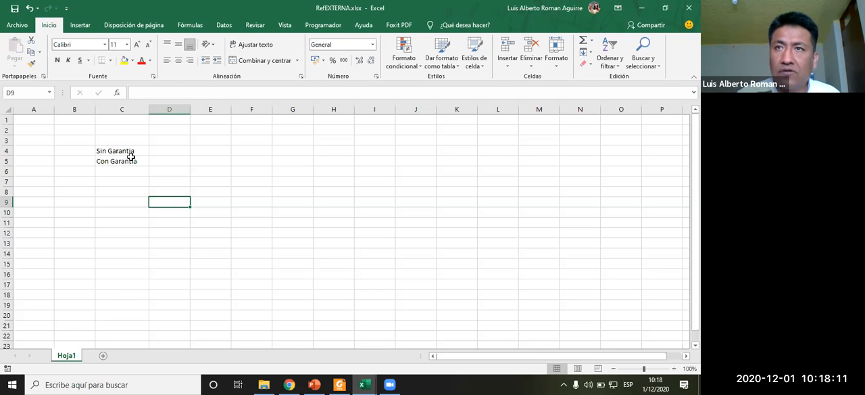
# - Read instruction 4 about the Garantias list in the exercise PDF
pyautogui.click(340, 383)
pyautogui.click(295, 206)
pyautogui.scroll(1, 295, 204)
pyautogui.scroll(-1, 296, 203)
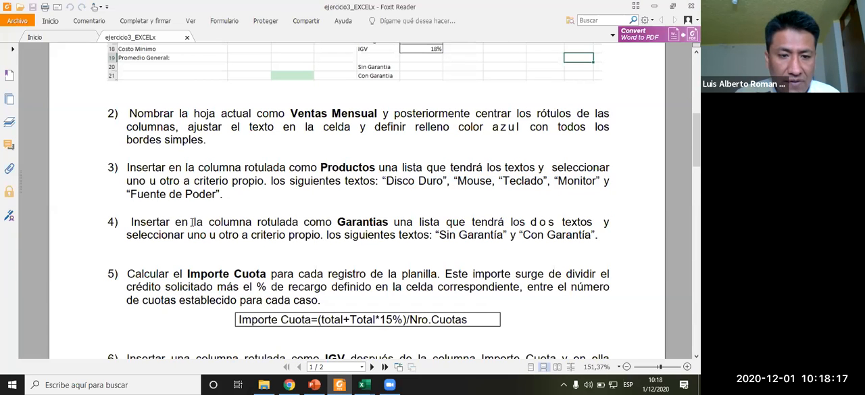
pyautogui.moveTo(302, 223); pyautogui.dragTo(396, 222)
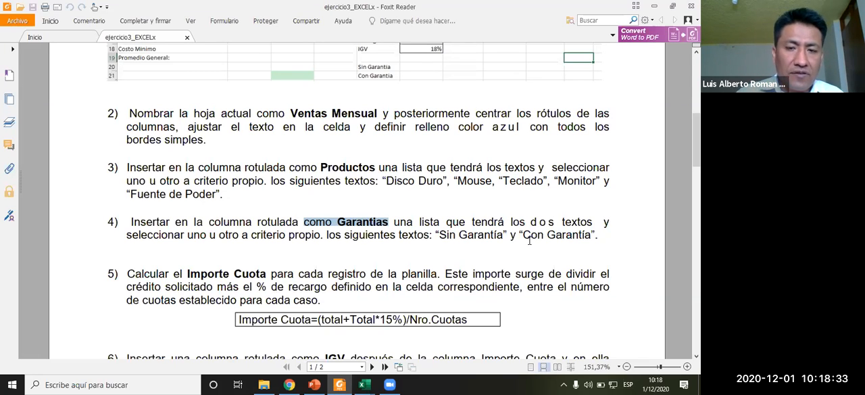
pyautogui.hotkey('alt', 'Tab')
pyautogui.click(160, 149)
pyautogui.click(188, 180)
pyautogui.click(135, 162)
pyautogui.moveTo(125, 139); pyautogui.dragTo(123, 163)
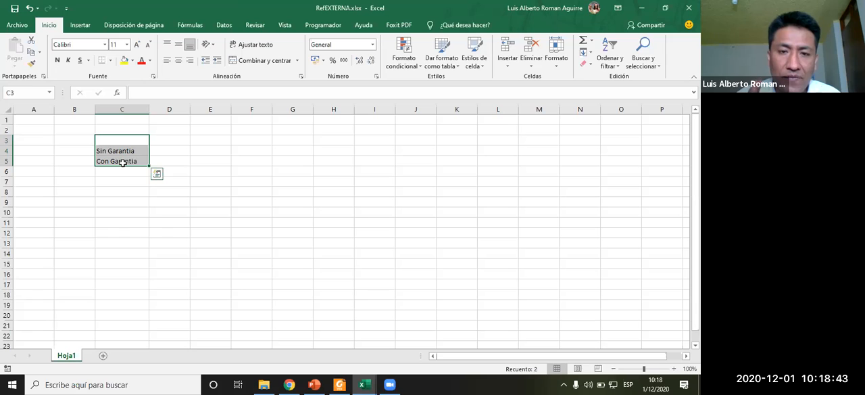
pyautogui.click(252, 151)
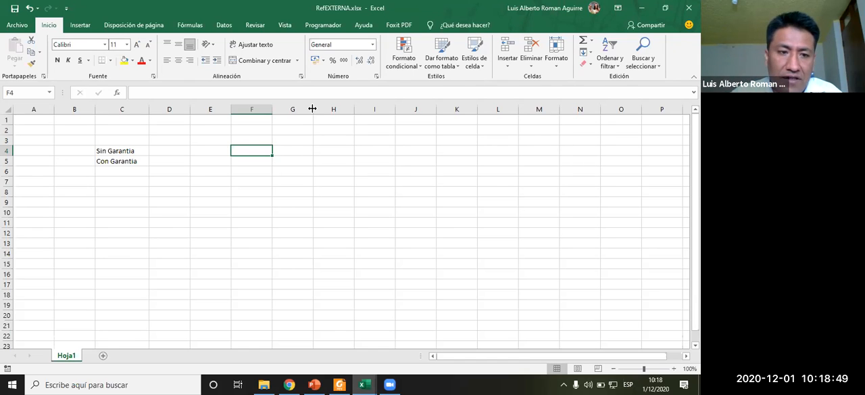
pyautogui.moveTo(134, 145); pyautogui.dragTo(132, 163)
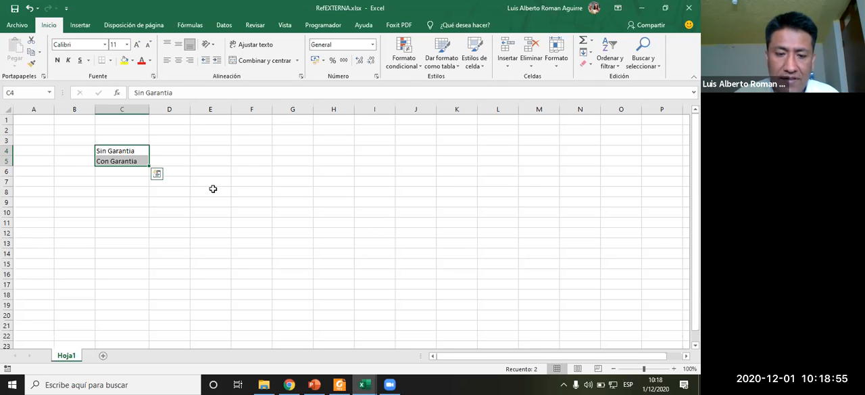
# - Back in Libro1, start a List data validation on Garantias cell H5 and open the source range picker
pyautogui.click(365, 384)
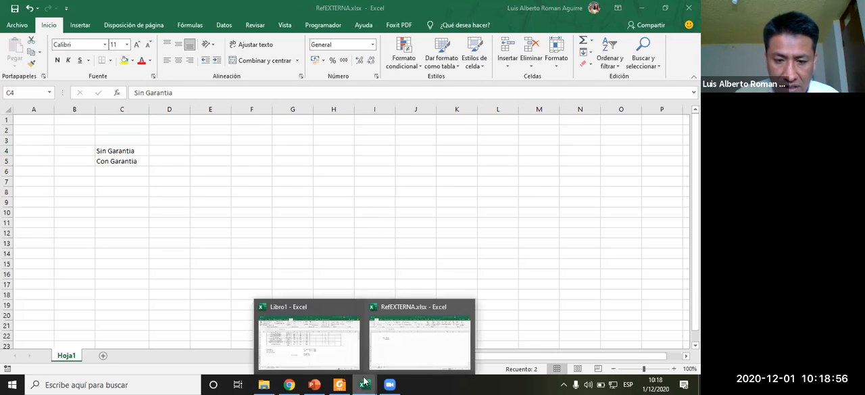
pyautogui.click(308, 355)
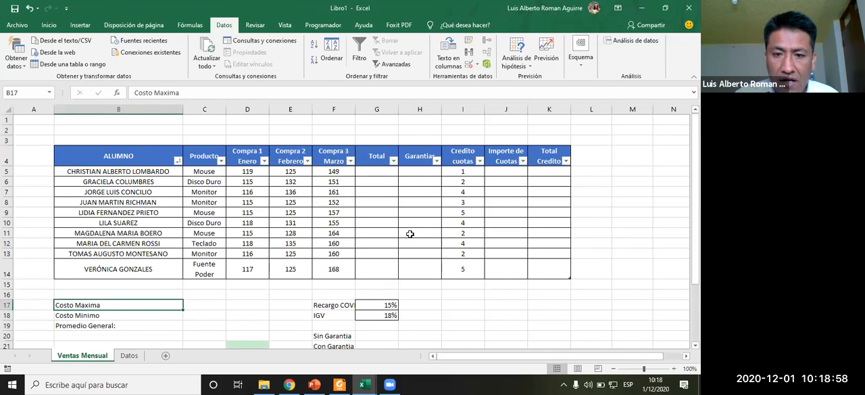
pyautogui.click(421, 171)
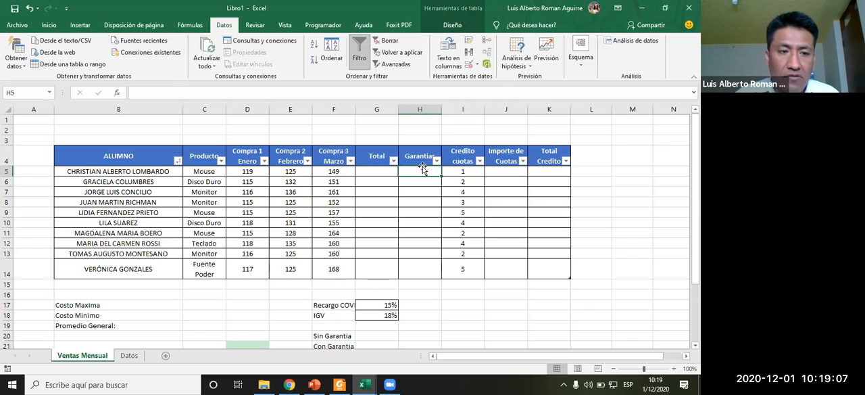
pyautogui.click(477, 64)
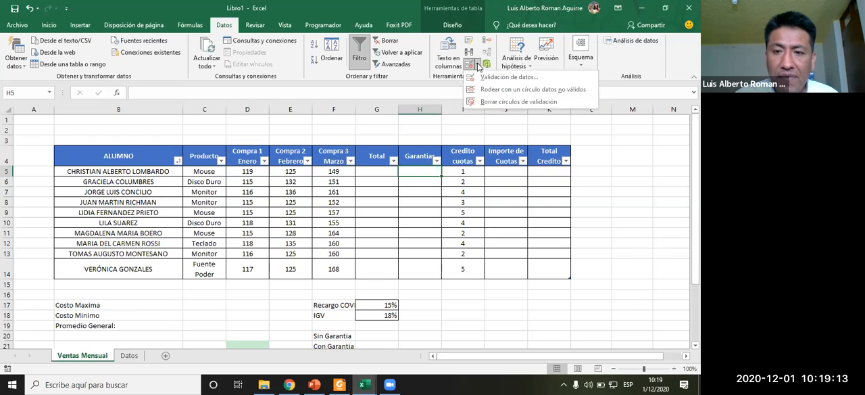
pyautogui.click(487, 78)
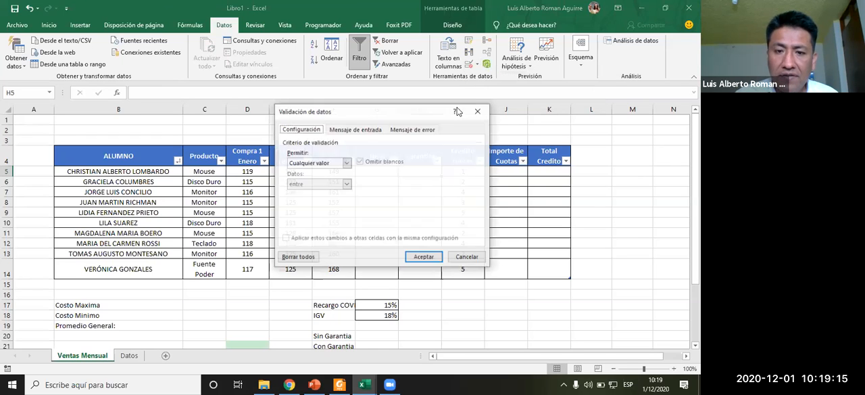
pyautogui.click(331, 164)
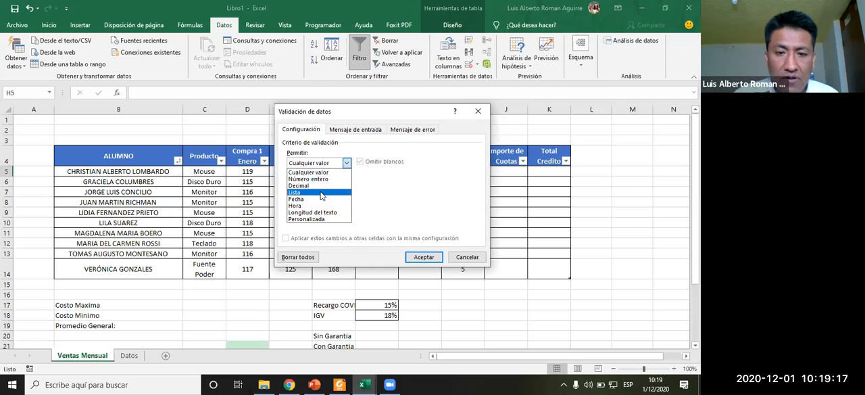
pyautogui.click(322, 193)
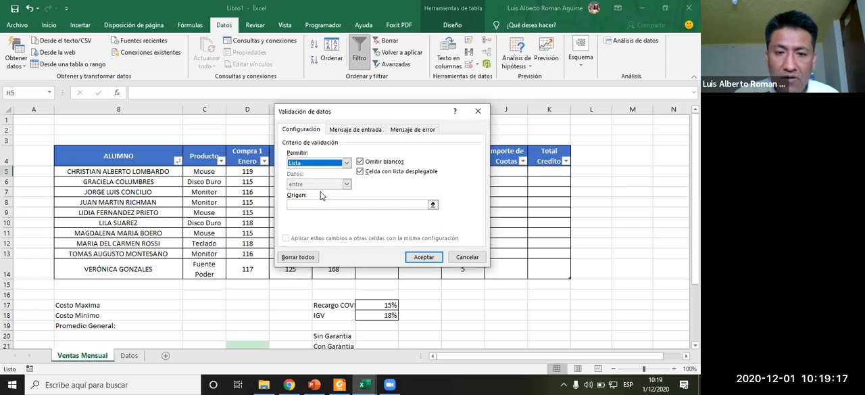
pyautogui.click(433, 206)
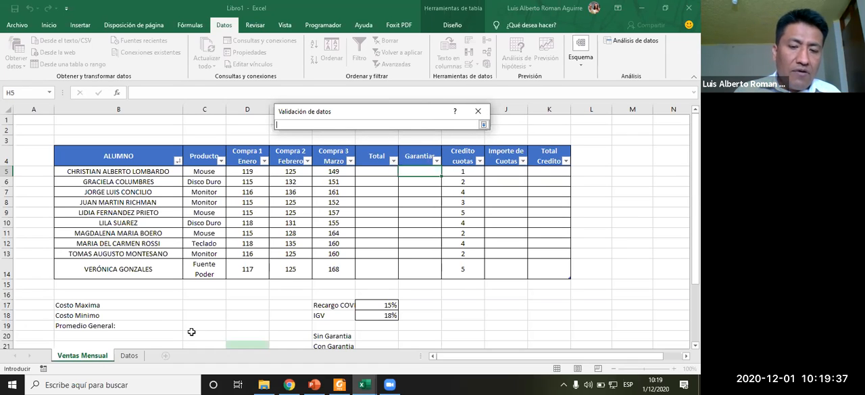
# - Try to use RefEXTERNA's Hoja1 range C4:C11 as the list source for the Garantias validation, then cancel
pyautogui.moveTo(364, 384)
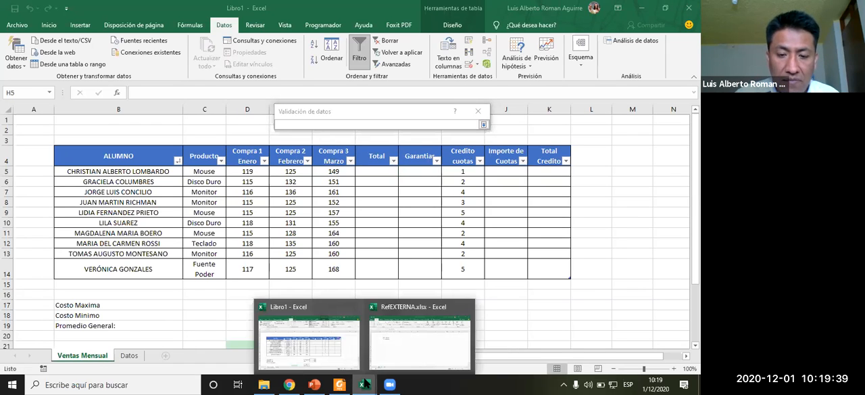
pyautogui.click(405, 346)
pyautogui.moveTo(121, 149); pyautogui.dragTo(126, 223)
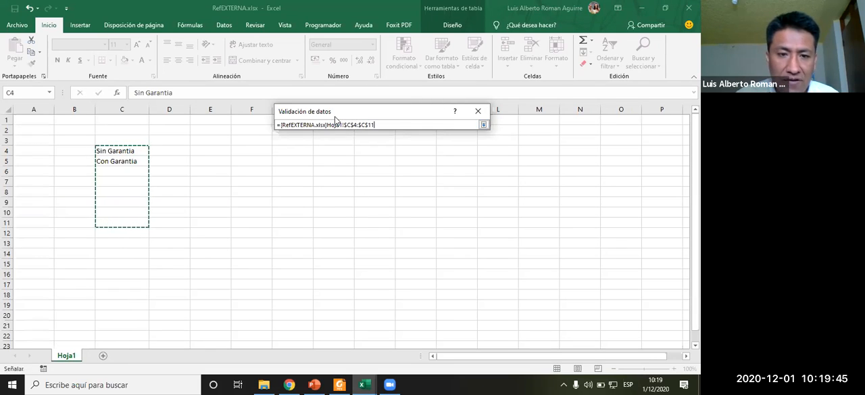
pyautogui.moveTo(335, 119); pyautogui.dragTo(269, 191)
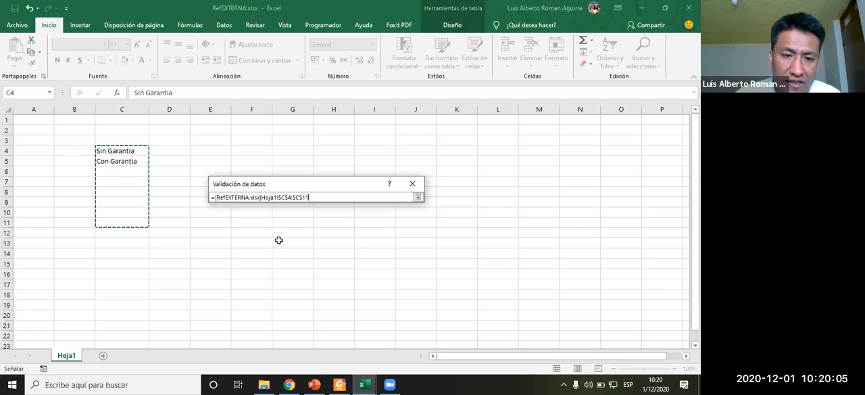
pyautogui.moveTo(261, 198); pyautogui.dragTo(277, 197)
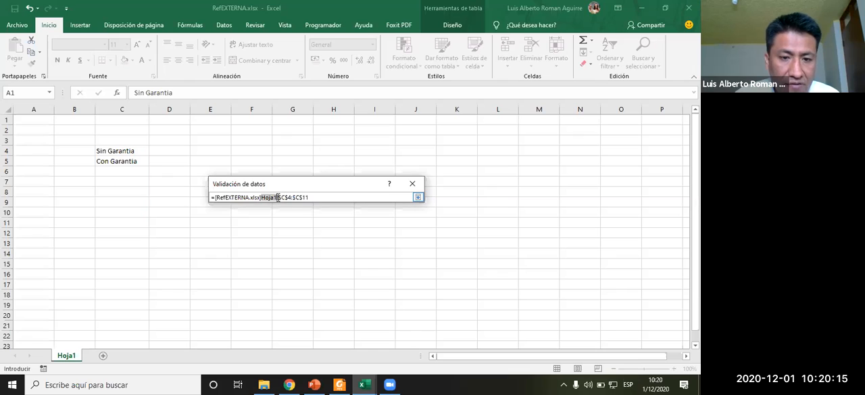
pyautogui.moveTo(278, 197); pyautogui.dragTo(321, 198)
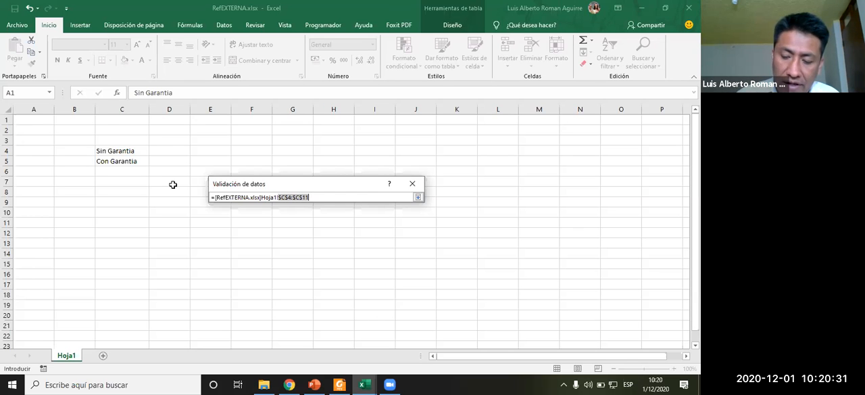
pyautogui.press('Return')
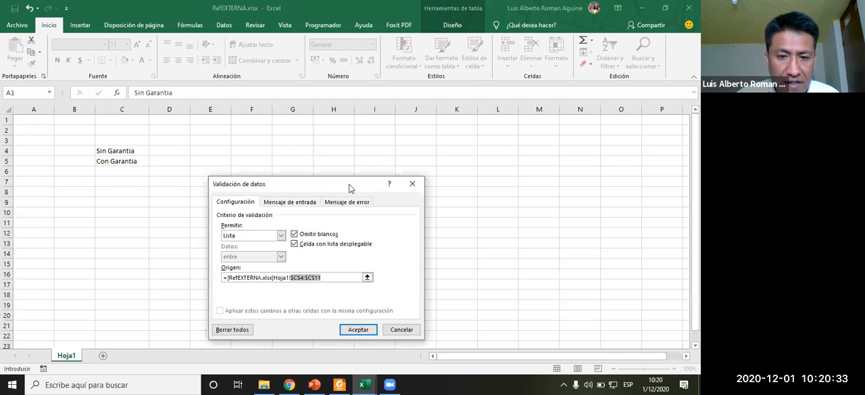
pyautogui.moveTo(349, 185); pyautogui.dragTo(383, 95)
pyautogui.click(369, 186)
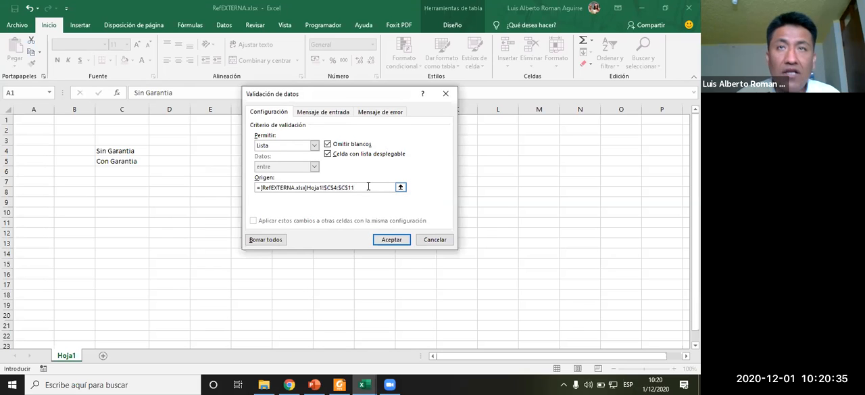
pyautogui.click(390, 240)
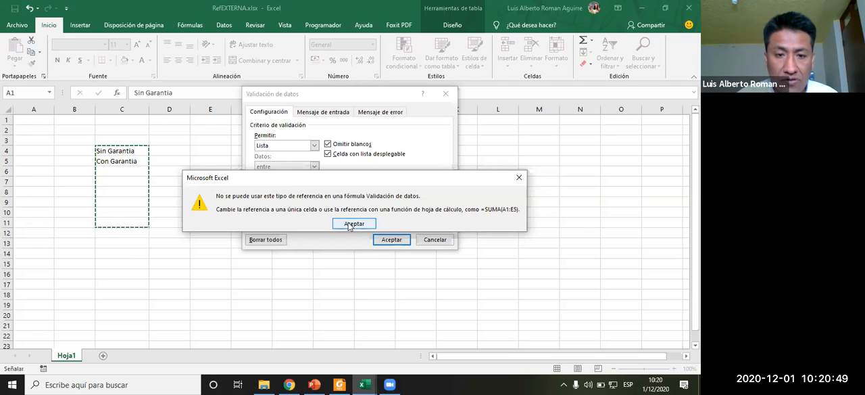
pyautogui.click(352, 224)
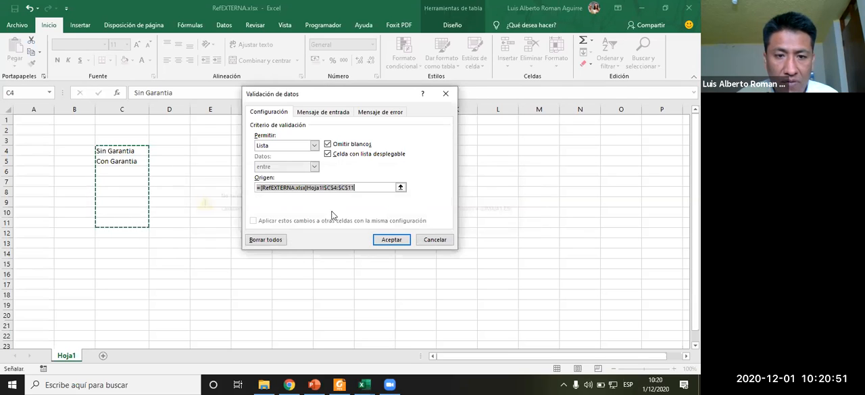
pyautogui.click(314, 146)
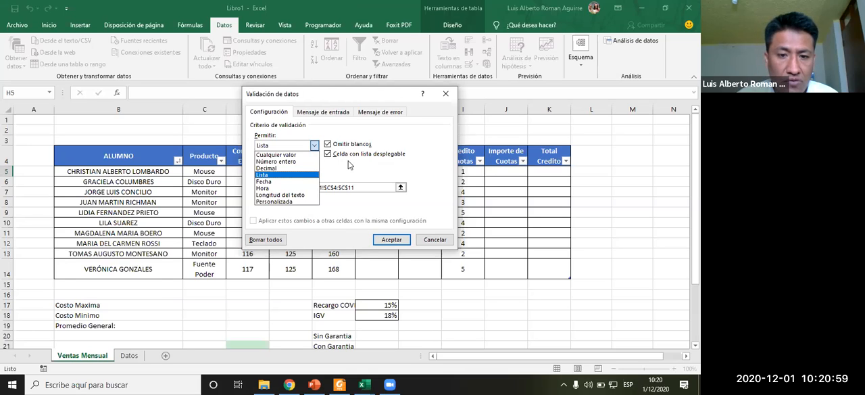
pyautogui.click(435, 240)
pyautogui.click(435, 240)
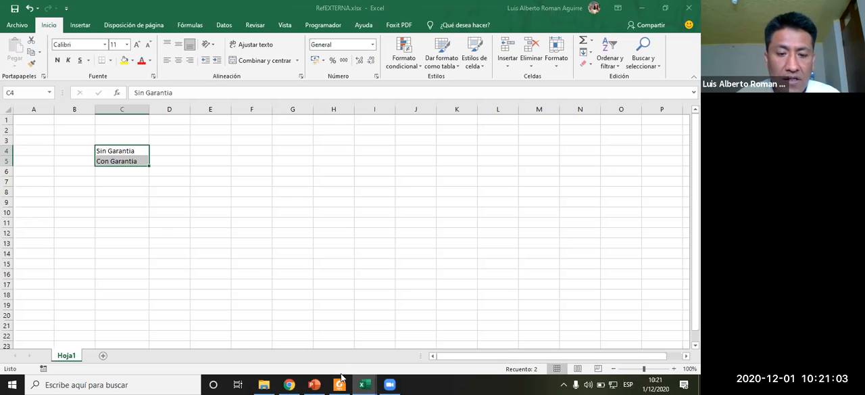
# - Look over the Datos sheet lists and the Sin Garantia and Con Garantia cells in RefEXTERNA
pyautogui.click(363, 385)
pyautogui.click(330, 348)
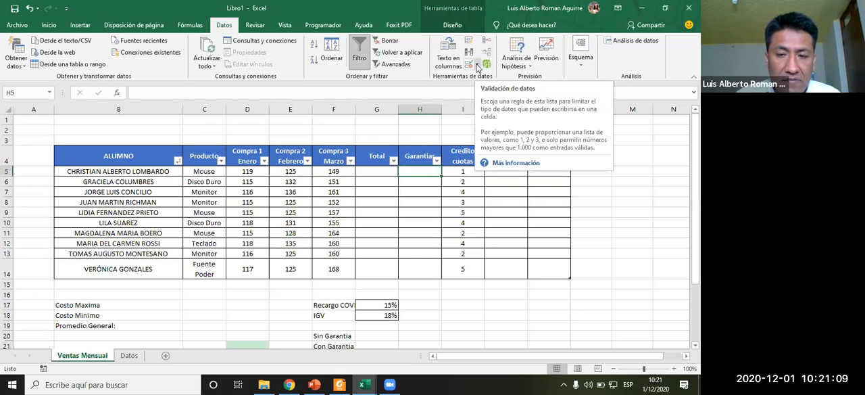
pyautogui.click(129, 355)
pyautogui.click(184, 238)
pyautogui.click(189, 182)
pyautogui.moveTo(365, 384)
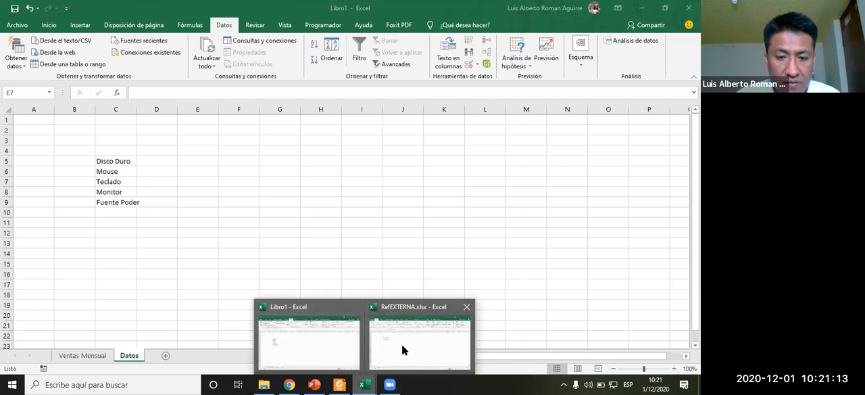
pyautogui.click(402, 344)
pyautogui.click(132, 171)
pyautogui.click(135, 141)
pyautogui.click(136, 162)
pyautogui.moveTo(137, 152); pyautogui.dragTo(137, 163)
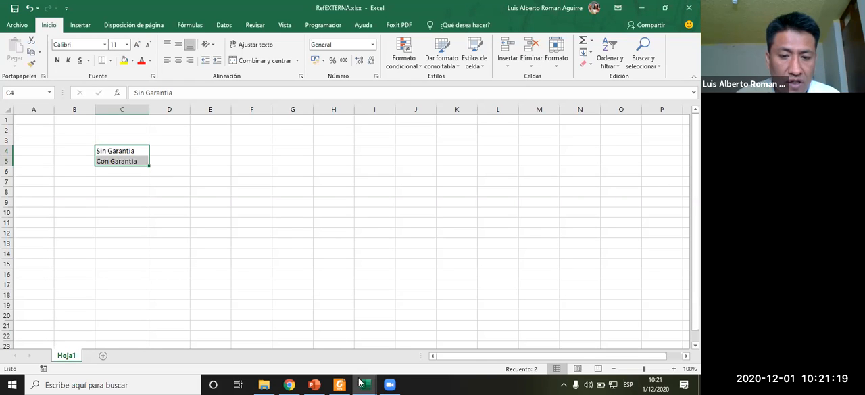
pyautogui.moveTo(360, 383)
pyautogui.click(321, 347)
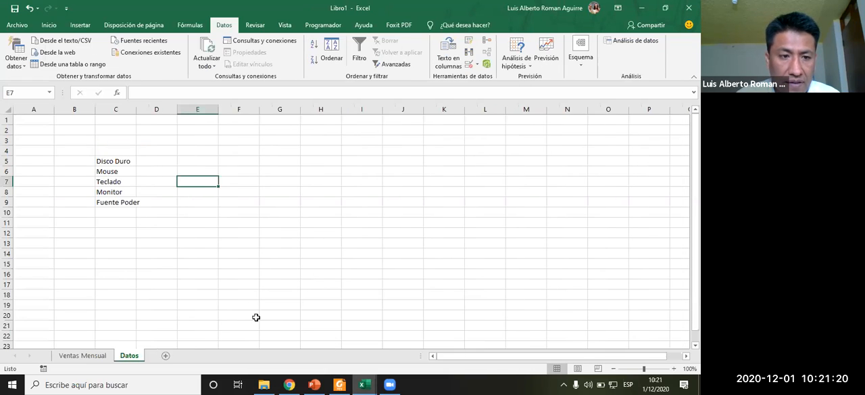
pyautogui.click(94, 355)
pyautogui.moveTo(333, 338); pyautogui.dragTo(334, 345)
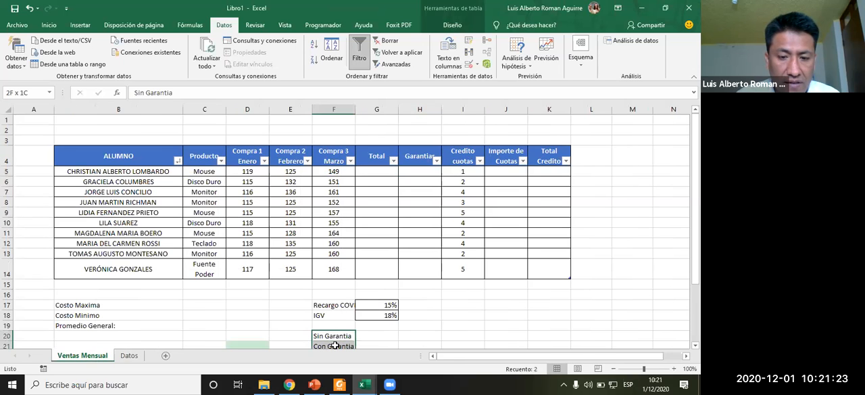
pyautogui.hotkey('ctrl', 'c')
pyautogui.click(422, 334)
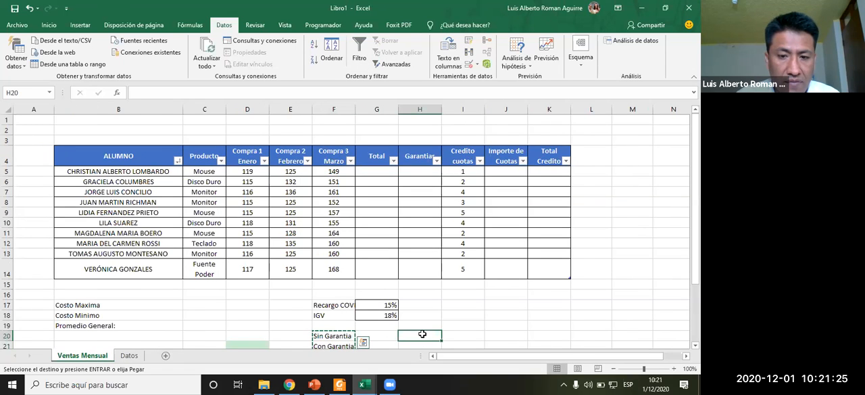
pyautogui.press('Escape')
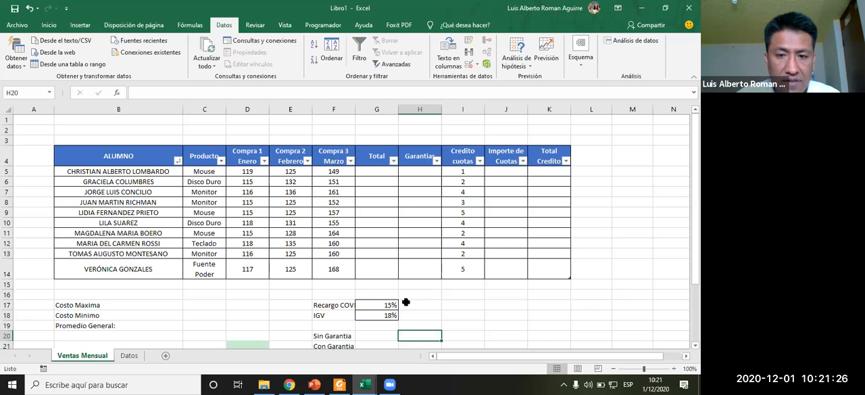
pyautogui.click(453, 305)
pyautogui.moveTo(338, 336); pyautogui.dragTo(333, 345)
pyautogui.click(129, 355)
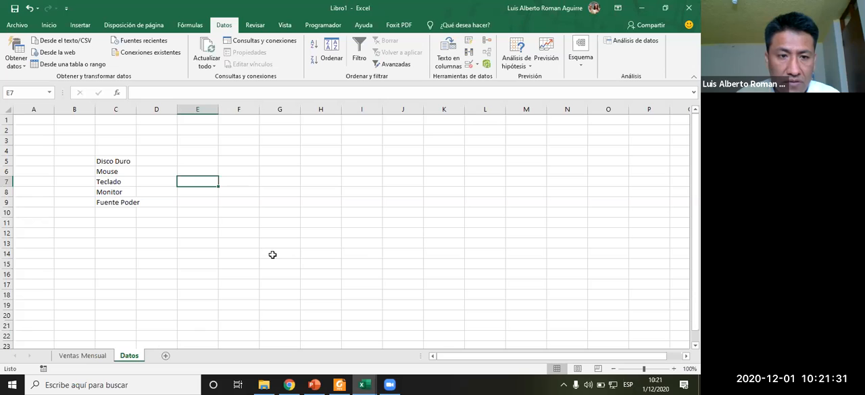
pyautogui.moveTo(363, 383)
pyautogui.click(380, 359)
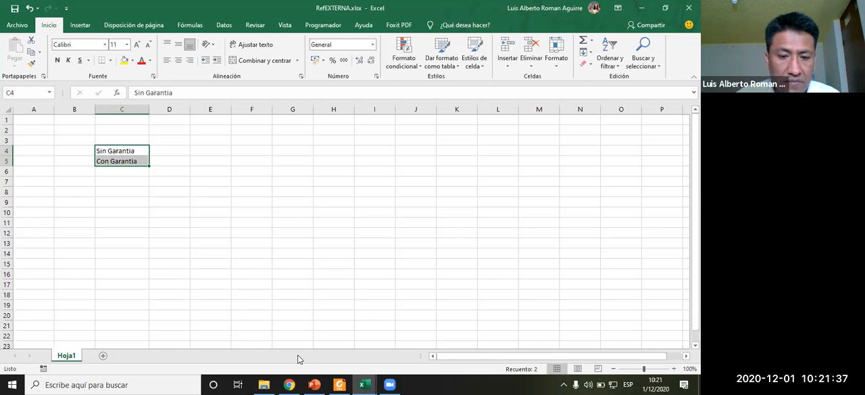
pyautogui.click(364, 384)
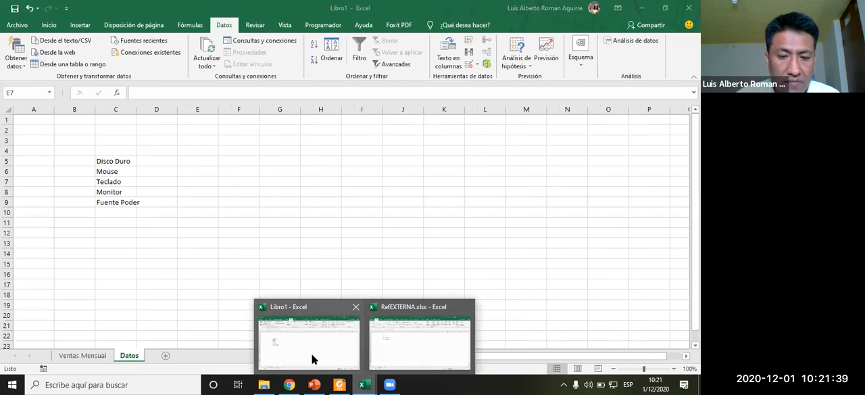
pyautogui.click(311, 354)
# - Link Garantias cell H5 to RefEXTERNA's Hoja1 cell C4 and fill the formula down to H14
pyautogui.click(100, 355)
pyautogui.click(423, 171)
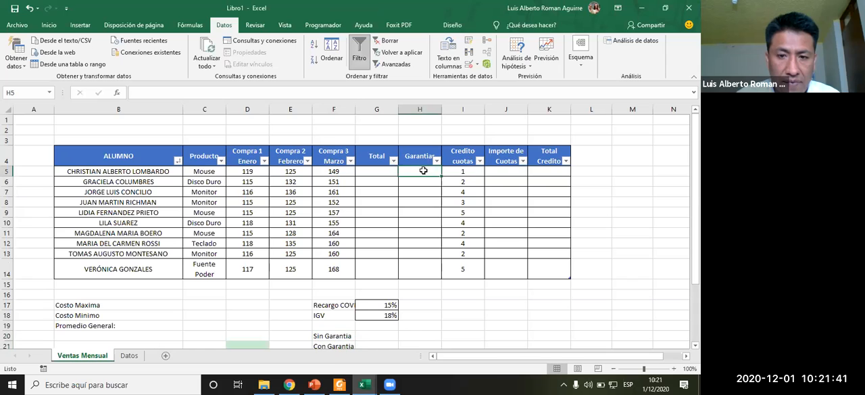
pyautogui.write('=')
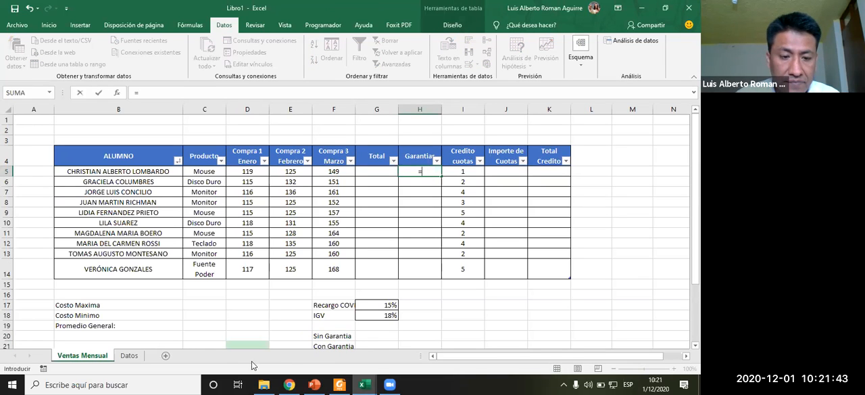
pyautogui.click(365, 384)
pyautogui.click(397, 344)
pyautogui.moveTo(106, 151); pyautogui.dragTo(135, 146)
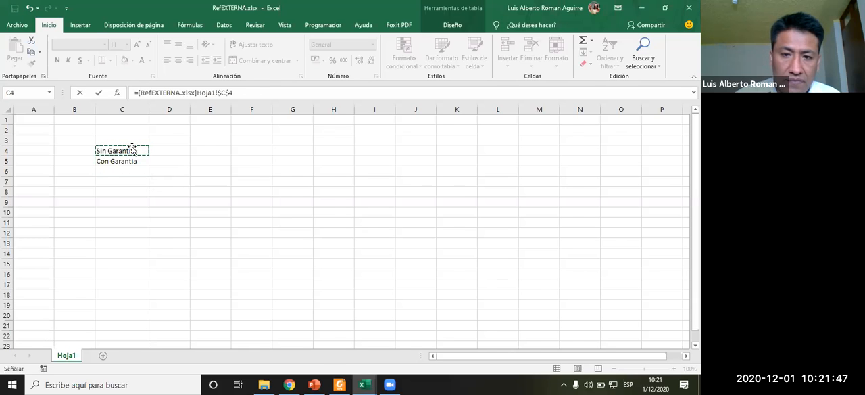
pyautogui.press('Return')
pyautogui.click(414, 202)
pyautogui.click(419, 169)
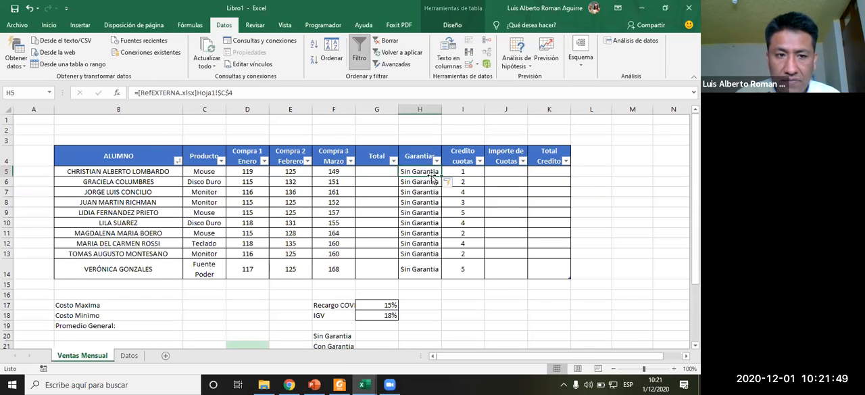
pyautogui.moveTo(419, 172); pyautogui.dragTo(419, 269)
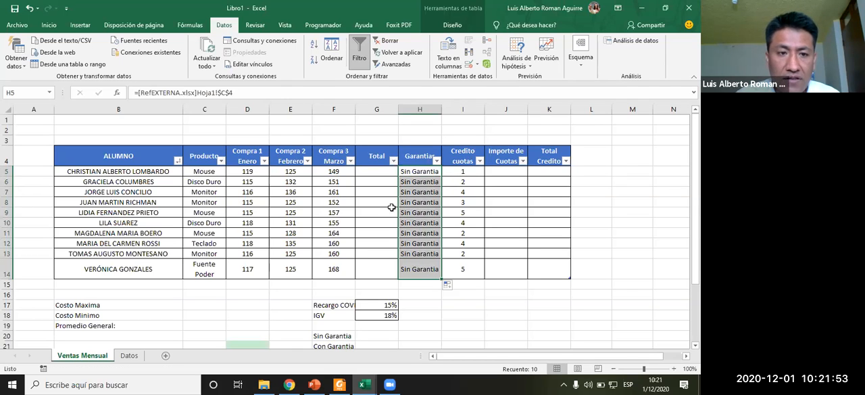
# - Close the RefEXTERNA workbook and check the linked Garantias formulas in Libro1
pyautogui.click(423, 191)
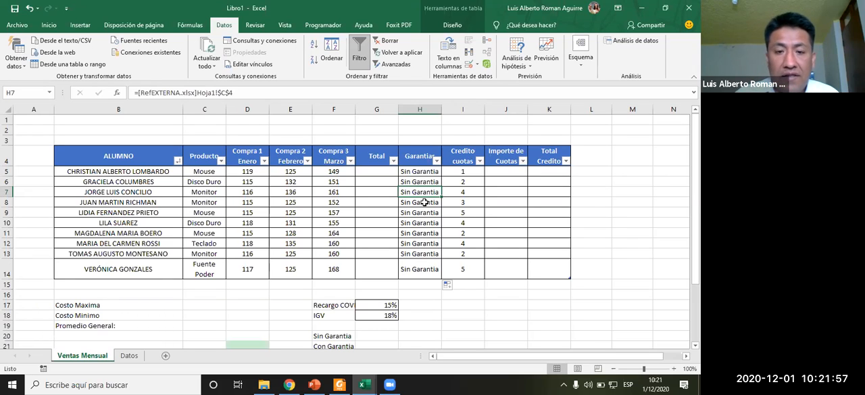
pyautogui.click(425, 172)
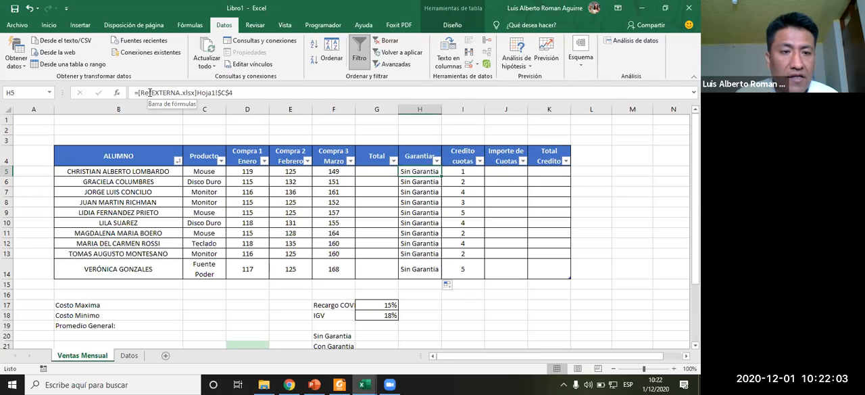
pyautogui.click(363, 384)
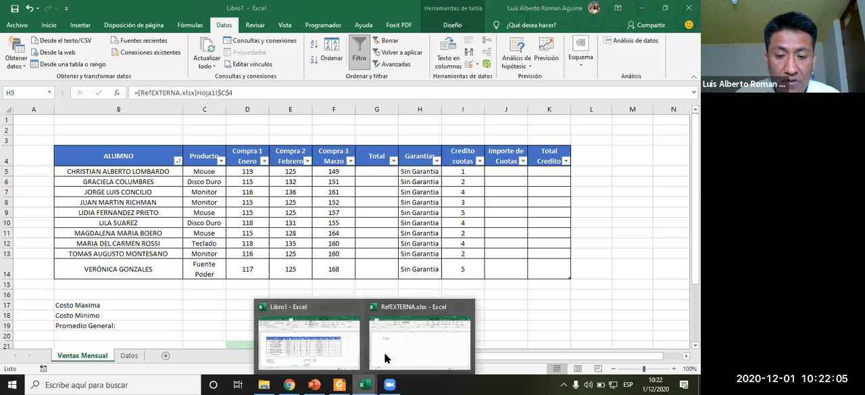
pyautogui.click(392, 350)
pyautogui.click(558, 190)
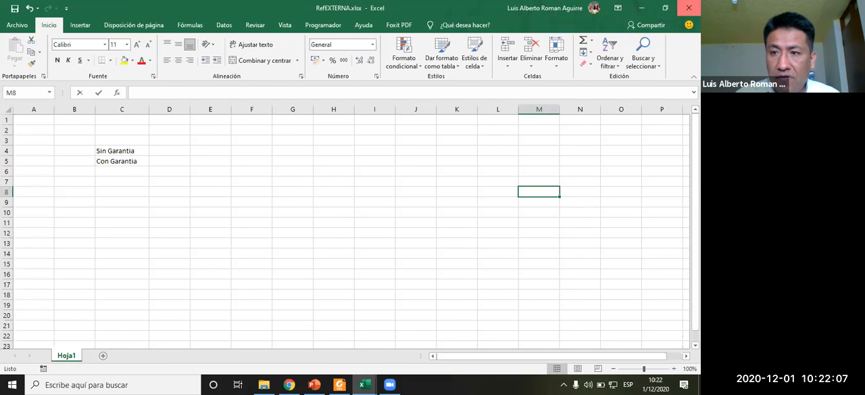
pyautogui.click(689, 7)
pyautogui.click(384, 231)
pyautogui.click(386, 204)
pyautogui.click(421, 211)
pyautogui.click(420, 194)
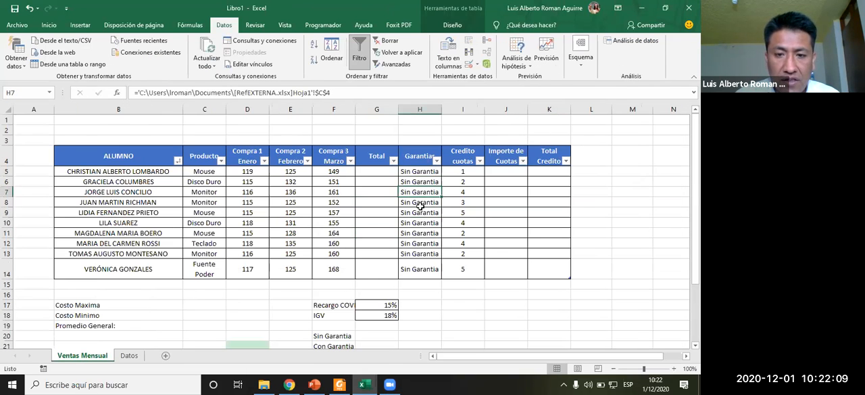
pyautogui.click(423, 173)
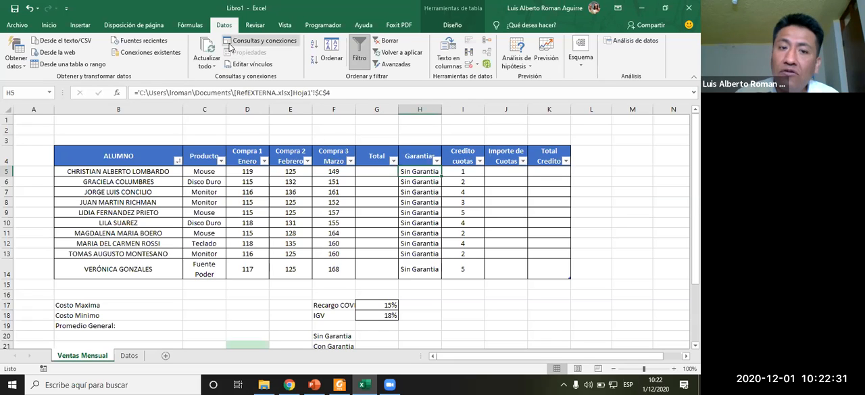
# - Open the RefEXTERNA source from the Edit Links dialog and close it again
pyautogui.click(262, 65)
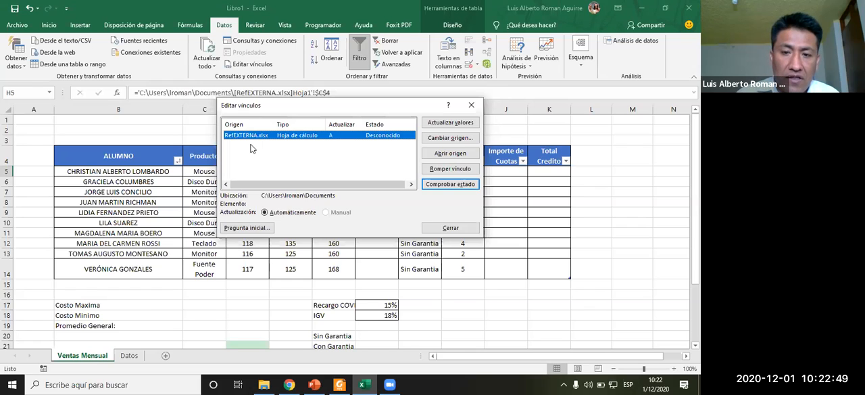
pyautogui.click(451, 155)
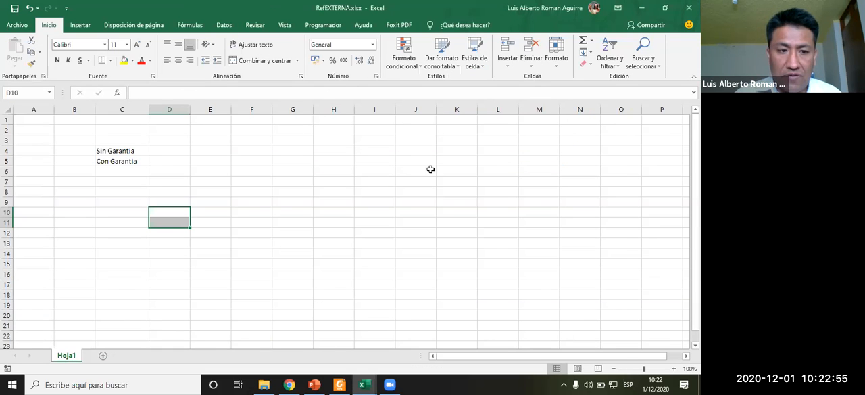
pyautogui.click(688, 8)
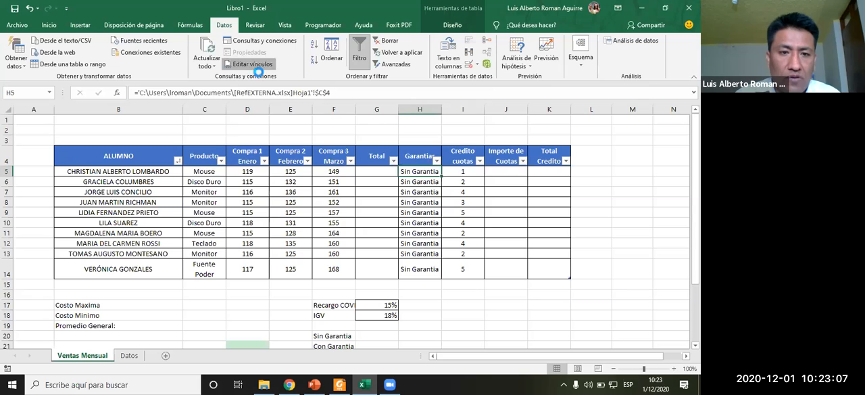
# - Open the RefEXTERNA source workbook from the Edit Links dialog
pyautogui.click(252, 63)
pyautogui.click(446, 152)
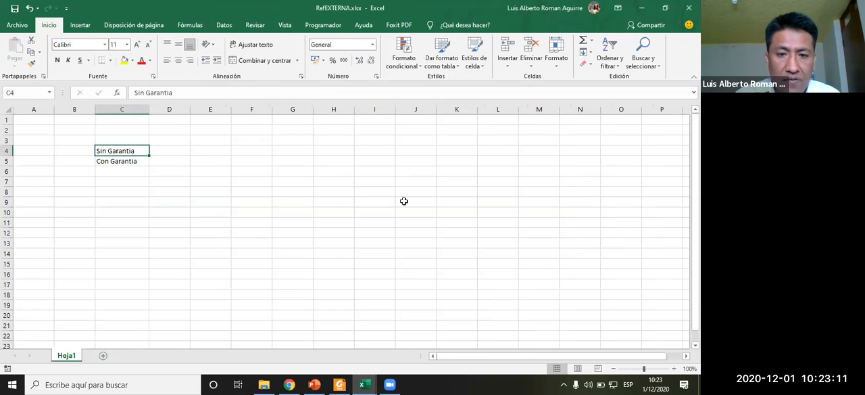
# - Link Garantias cell H5 to the range C4:C5 on RefEXTERNA's Hoja1
pyautogui.hotkey('alt', 'Tab')
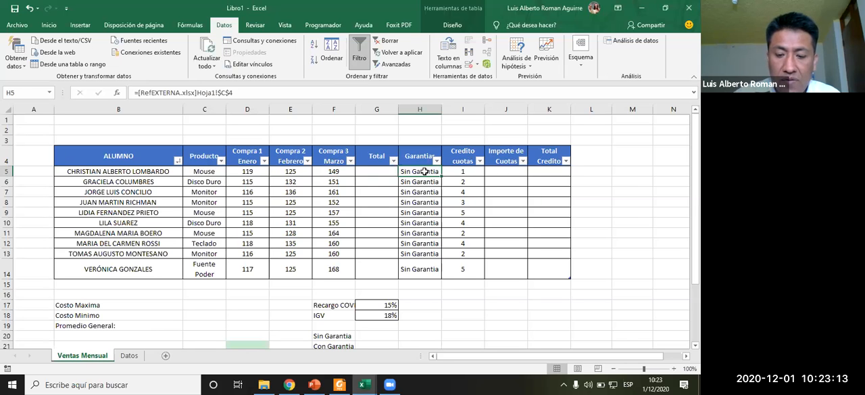
pyautogui.write('=')
pyautogui.hotkey('alt', 'Tab')
pyautogui.moveTo(119, 152); pyautogui.dragTo(117, 164)
pyautogui.press('Return')
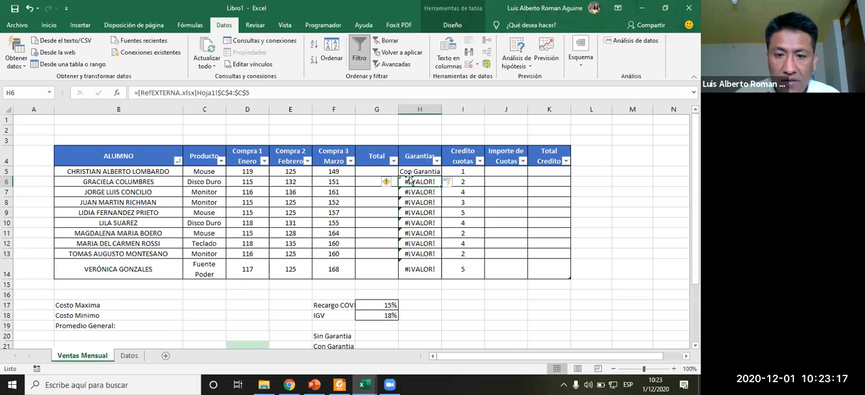
# - Undo the row height change and the error values filled into Garantias cells H6 to H14
pyautogui.moveTo(441, 177); pyautogui.dragTo(431, 268)
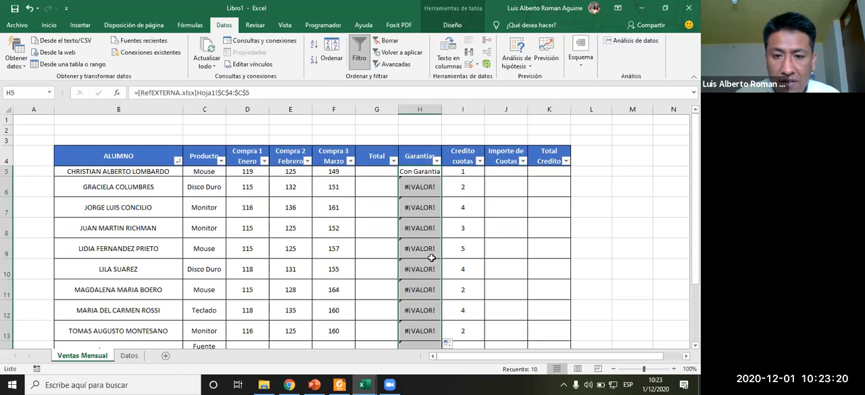
pyautogui.click(420, 191)
pyautogui.hotkey('ctrl', 'z')
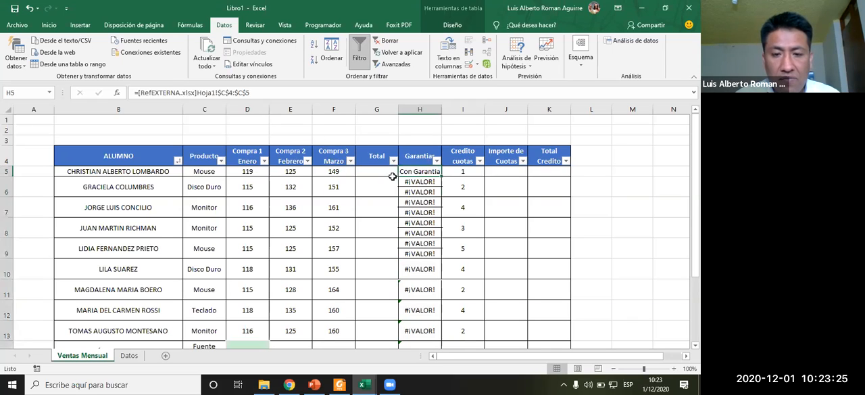
pyautogui.click(430, 221)
pyautogui.click(419, 201)
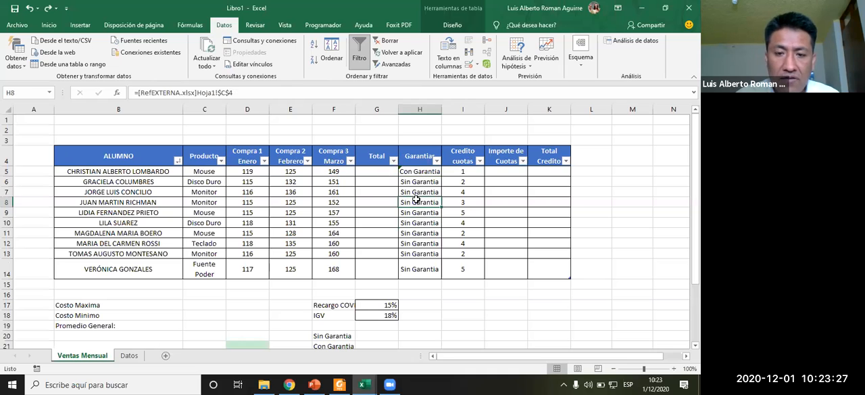
# - Close the RefEXTERNA workbook and inspect the linked Garantias formulas in Libro1
pyautogui.hotkey('alt', 'Tab')
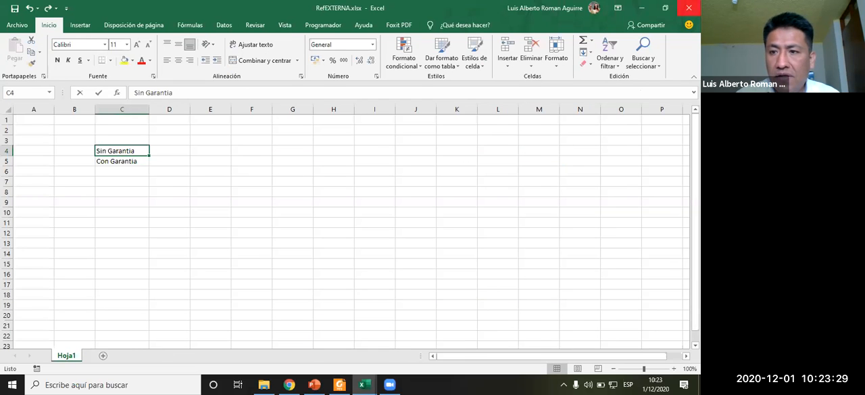
pyautogui.click(688, 8)
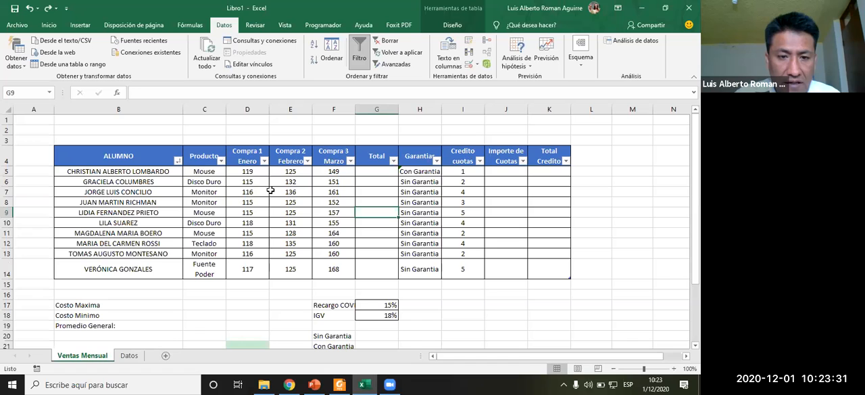
pyautogui.click(244, 180)
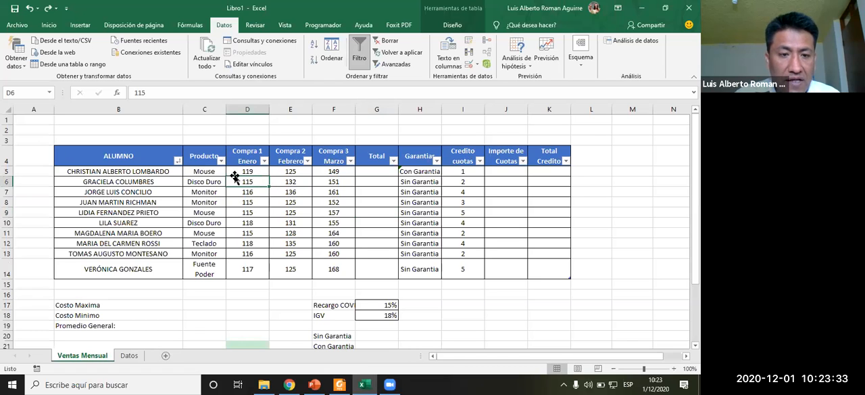
pyautogui.moveTo(195, 179); pyautogui.dragTo(196, 174)
pyautogui.click(230, 183)
pyautogui.click(427, 191)
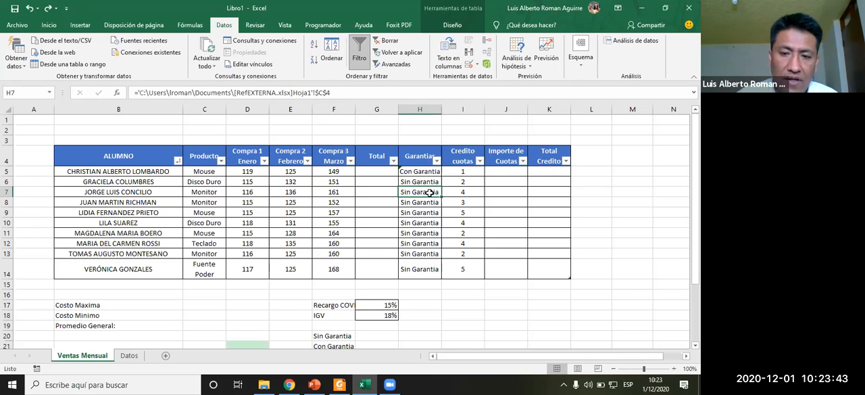
# - Review the exercise instructions for Importe Cuota, IGV and Total Crédito in the PDF
pyautogui.hotkey('alt', 'Tab')
pyautogui.hotkey('alt', 'Tab')
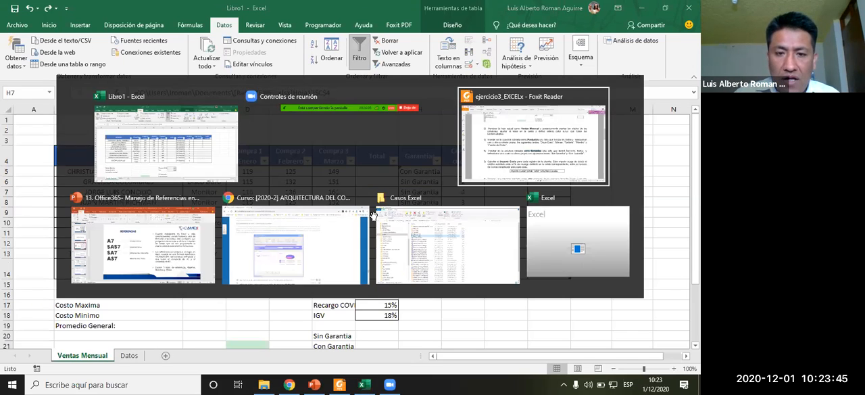
pyautogui.scroll(-2, 322, 267)
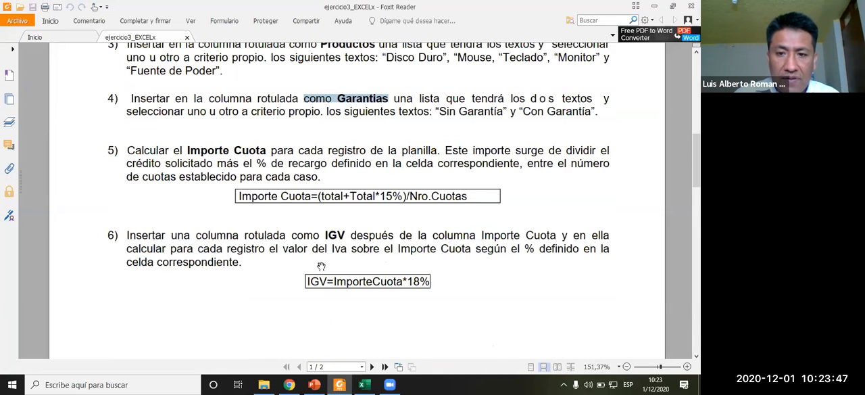
pyautogui.scroll(-1, 321, 267)
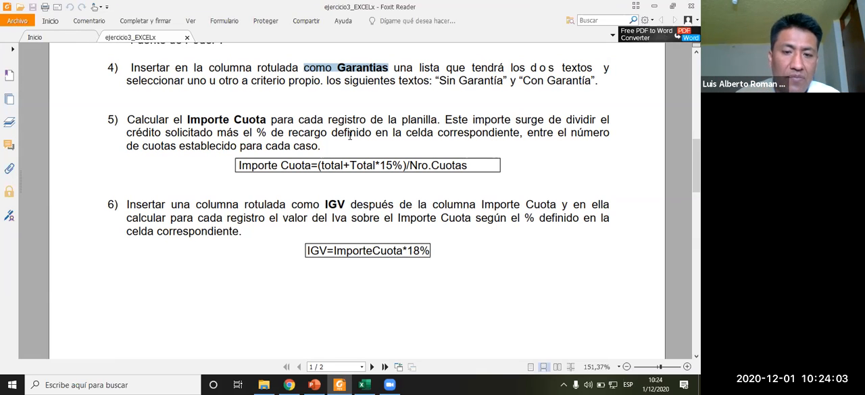
pyautogui.hotkey('alt', 'Tab')
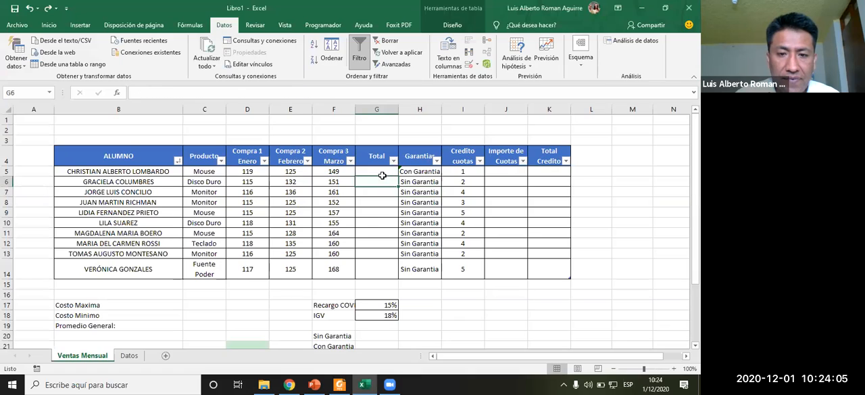
pyautogui.hotkey('alt', 'Tab')
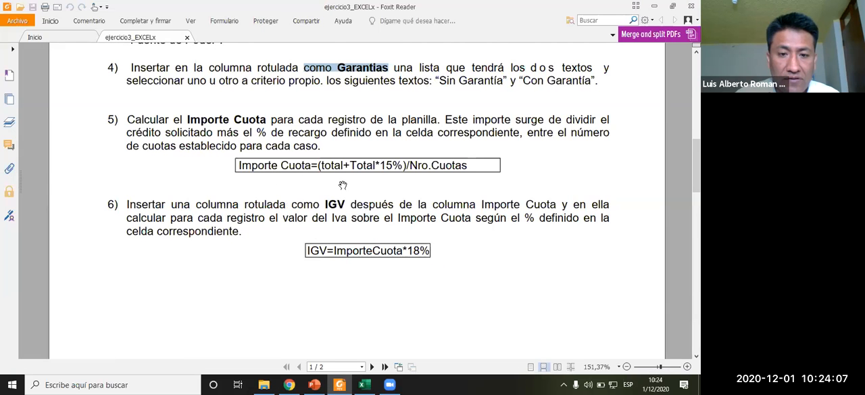
pyautogui.hotkey('alt', 'Tab')
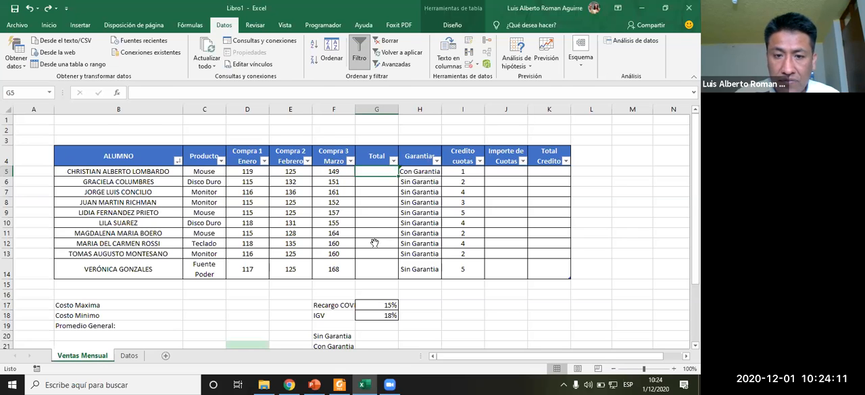
pyautogui.hotkey('alt', 'Tab')
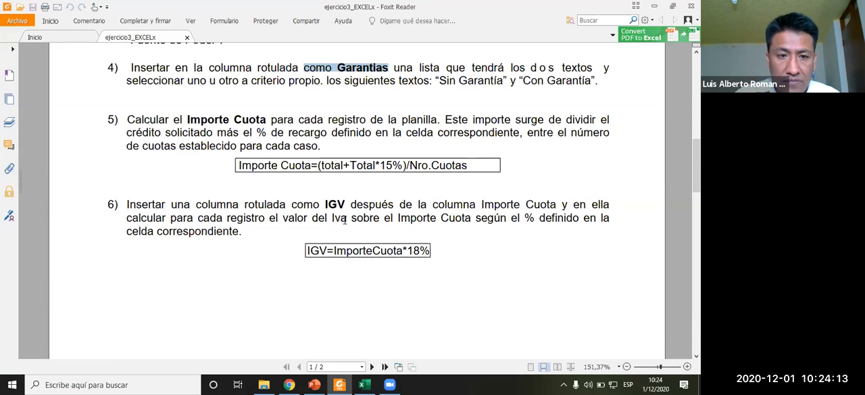
pyautogui.scroll(-6, 344, 220)
pyautogui.scroll(4, 345, 220)
pyautogui.scroll(-5, 344, 219)
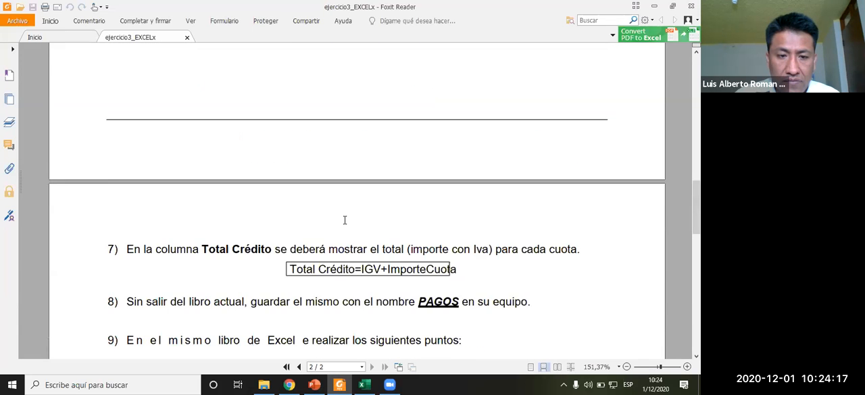
pyautogui.scroll(-3, 345, 219)
pyautogui.scroll(7, 345, 220)
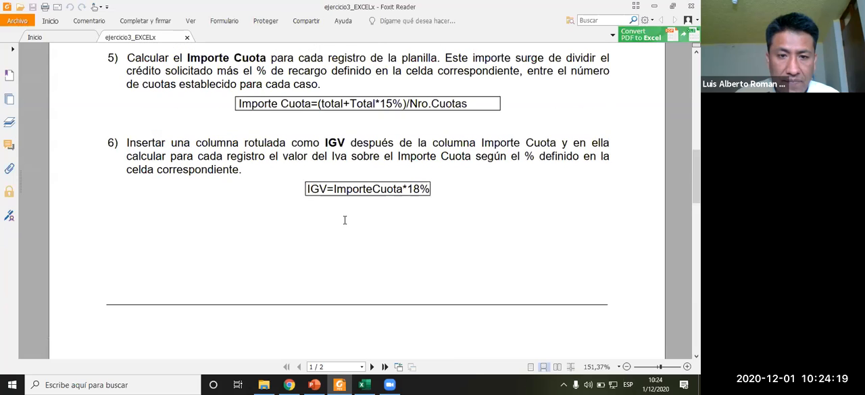
pyautogui.hotkey('alt', 'Tab')
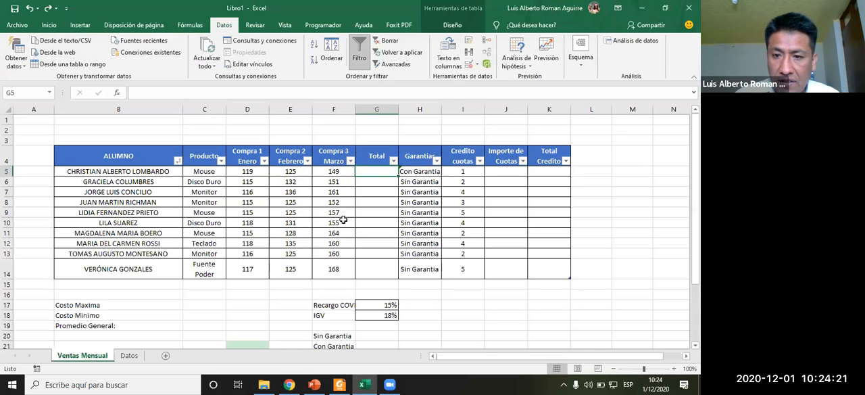
pyautogui.hotkey('alt', 'Tab')
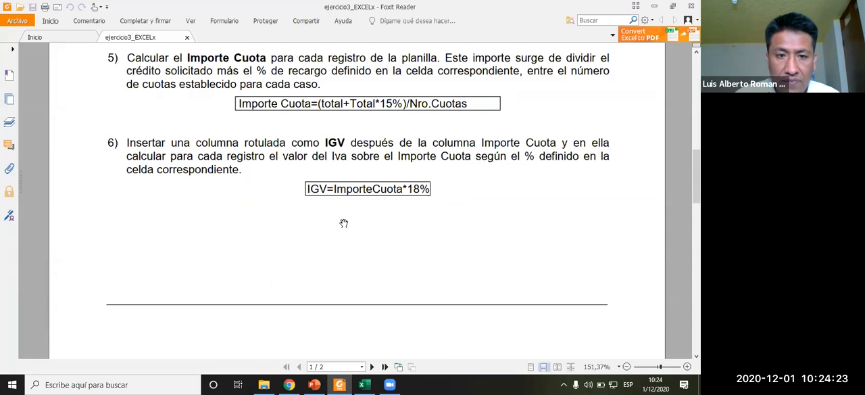
pyautogui.scroll(-6, 343, 223)
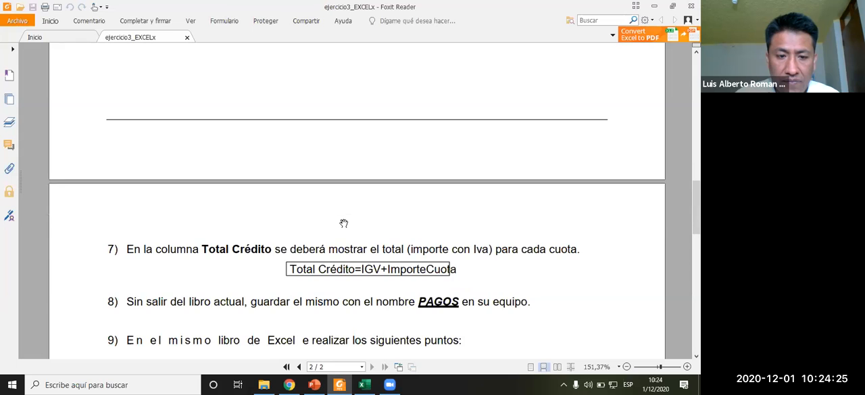
pyautogui.scroll(7, 343, 223)
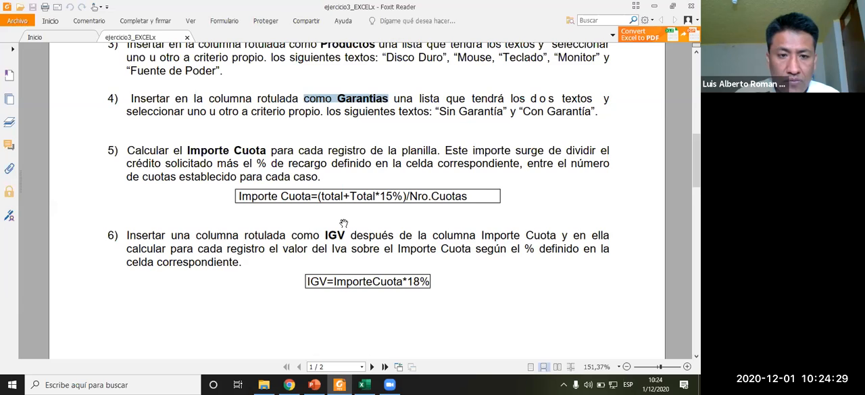
pyautogui.scroll(1, 343, 223)
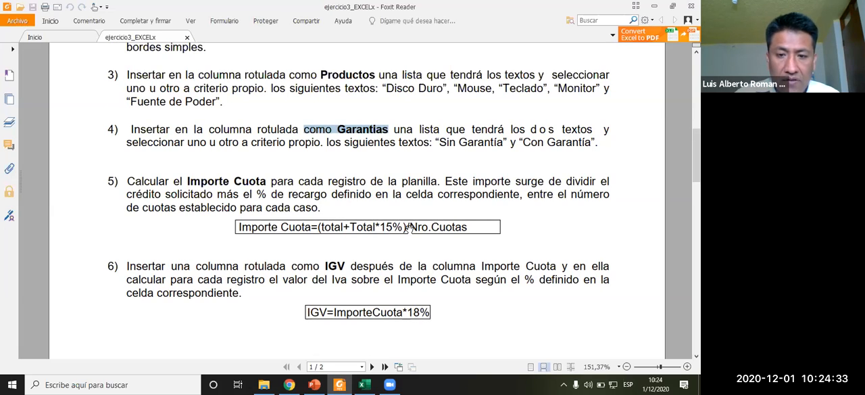
pyautogui.hotkey('alt', 'Tab')
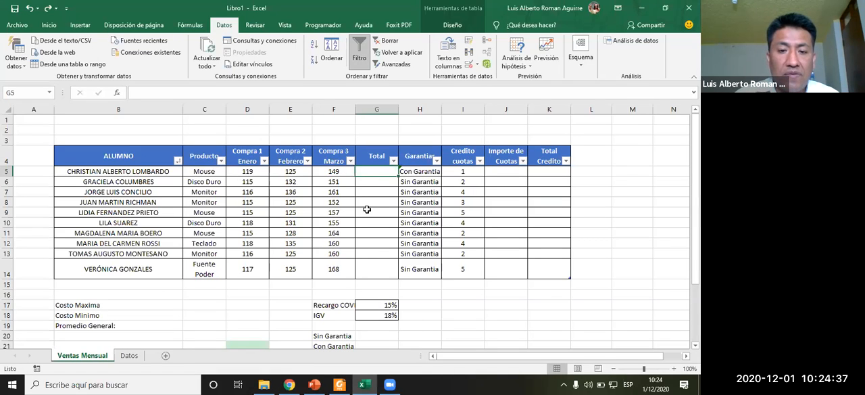
pyautogui.hotkey('alt', 'Tab')
pyautogui.scroll(-8, 359, 263)
pyautogui.scroll(8, 360, 264)
pyautogui.scroll(2, 361, 263)
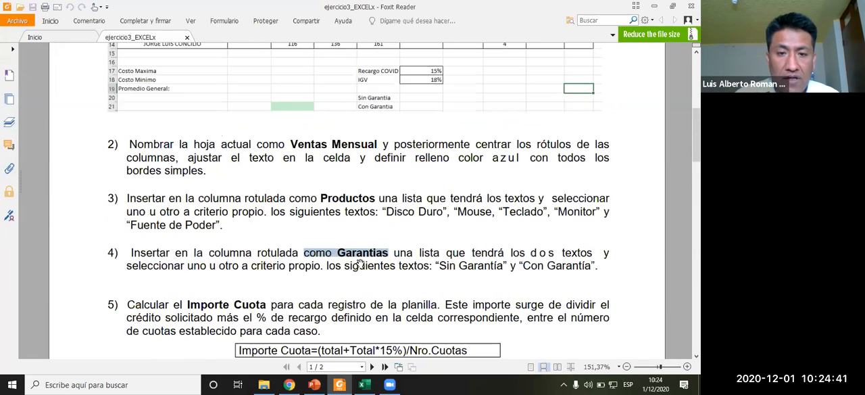
pyautogui.scroll(-1, 342, 235)
pyautogui.scroll(1, 342, 234)
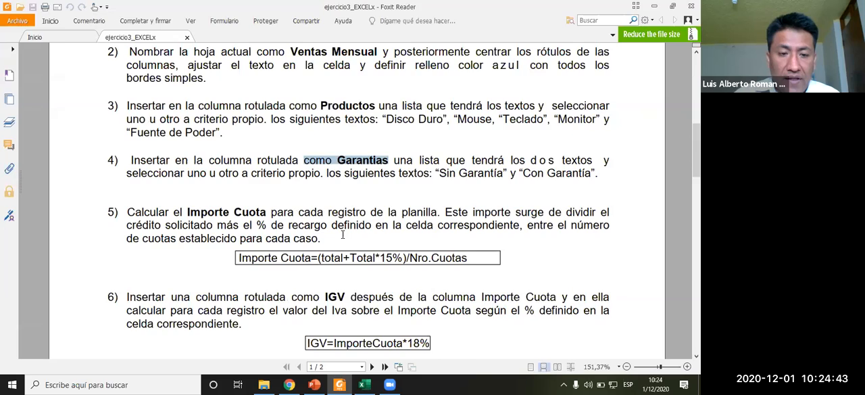
pyautogui.hotkey('alt', 'Tab')
pyautogui.click(380, 184)
pyautogui.click(382, 171)
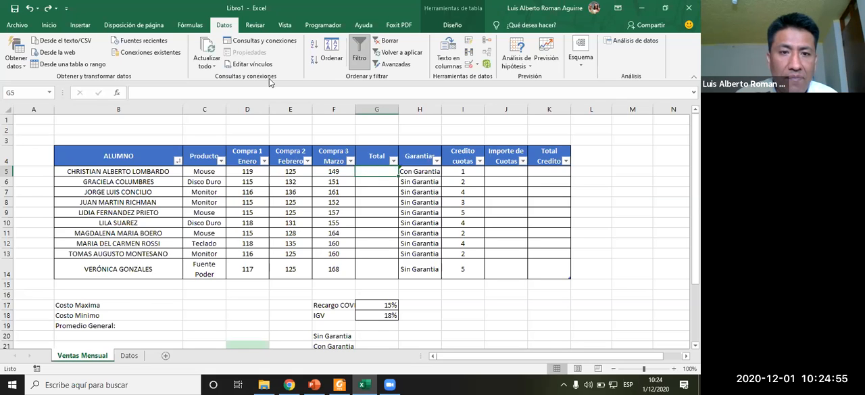
pyautogui.click(190, 25)
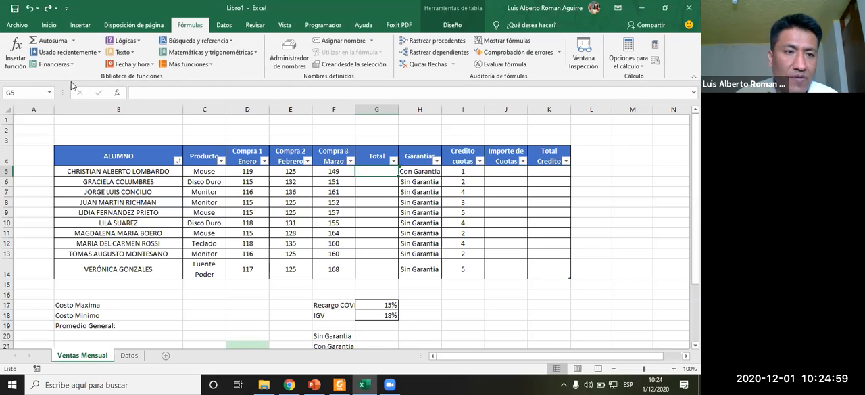
pyautogui.click(19, 65)
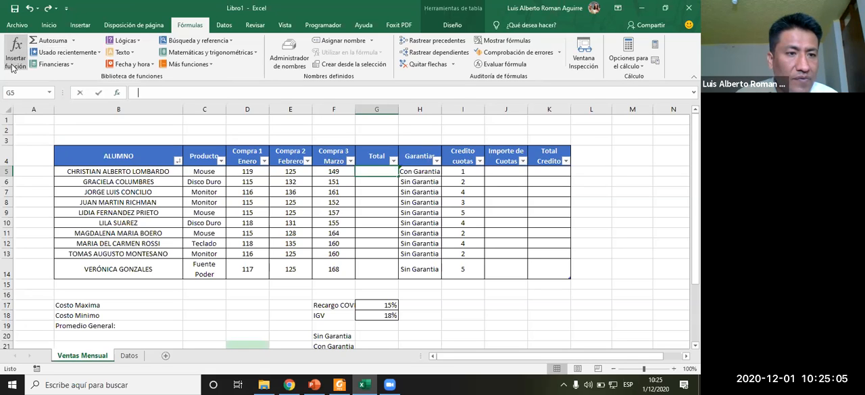
pyautogui.moveTo(377, 86); pyautogui.dragTo(569, 79)
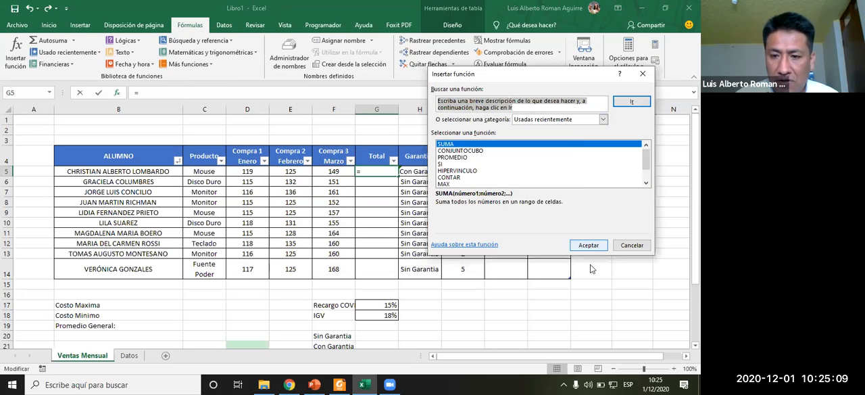
pyautogui.click(587, 245)
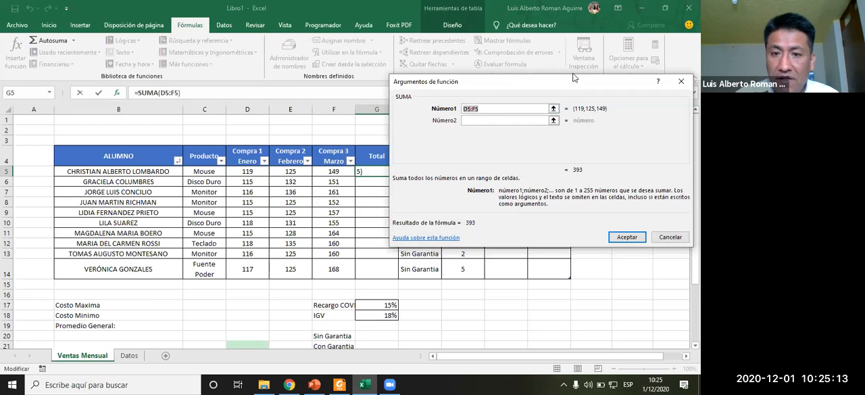
pyautogui.moveTo(574, 78); pyautogui.dragTo(534, 66)
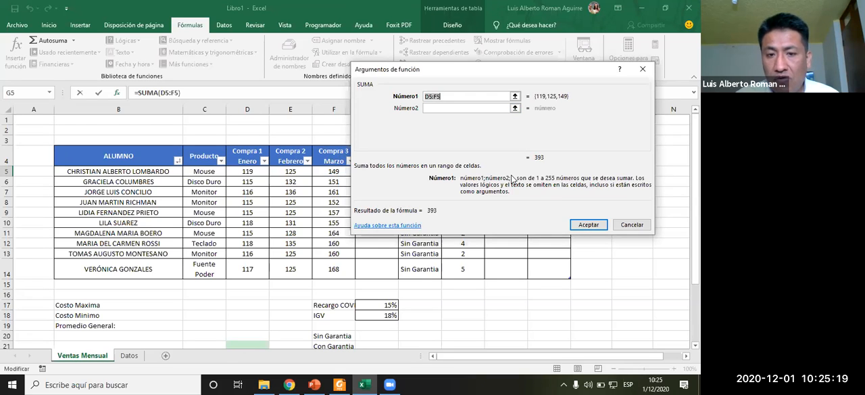
pyautogui.click(632, 225)
pyautogui.moveTo(248, 171); pyautogui.dragTo(367, 174)
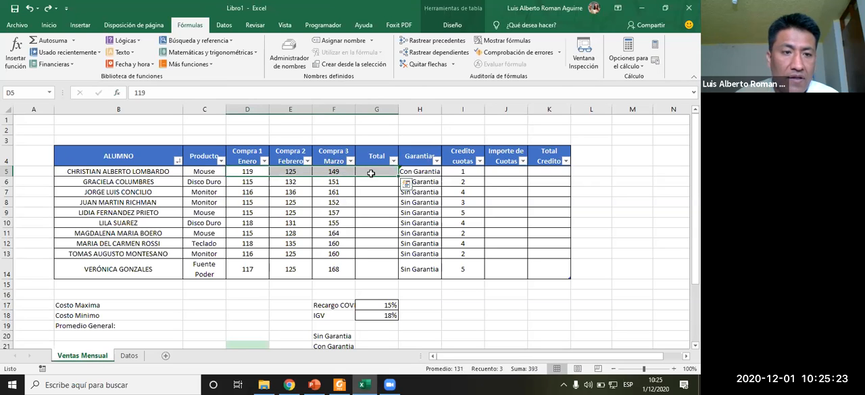
pyautogui.click(367, 174)
pyautogui.click(16, 51)
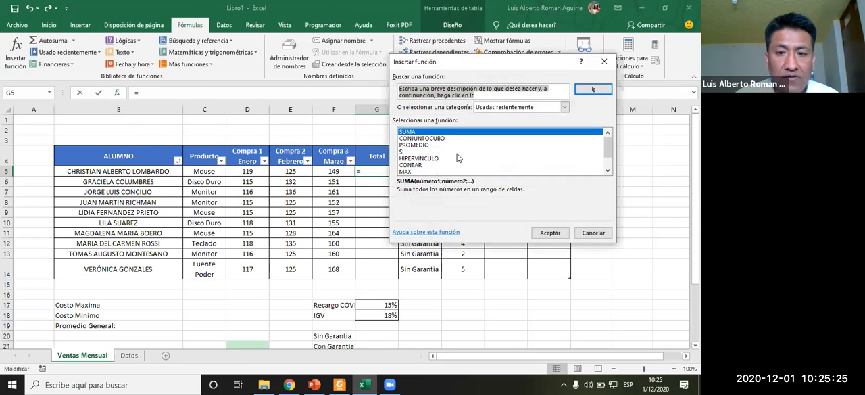
pyautogui.click(550, 232)
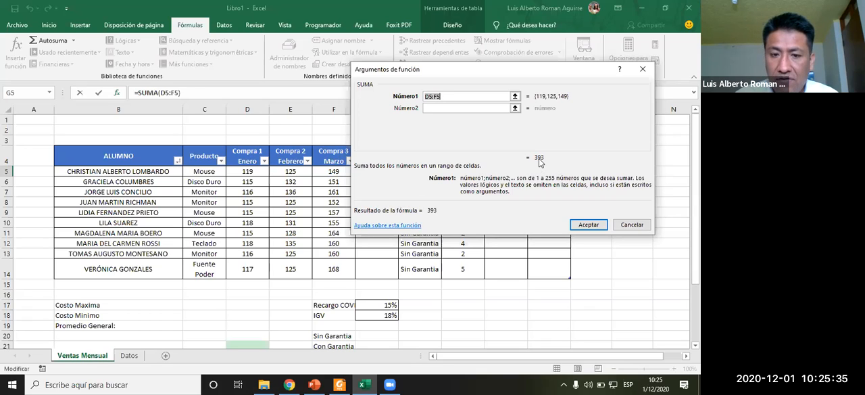
pyautogui.click(628, 224)
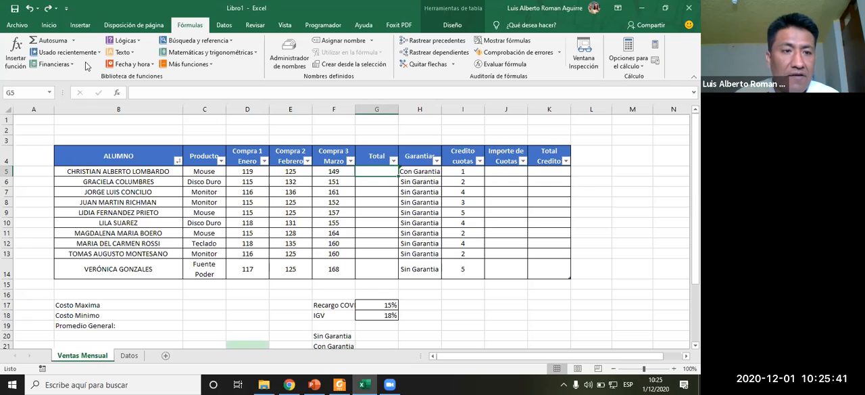
# - Fill the Total column with AutoSum adding Compra 1 Enero through Compra 3 Marzo for every student row
pyautogui.click(75, 41)
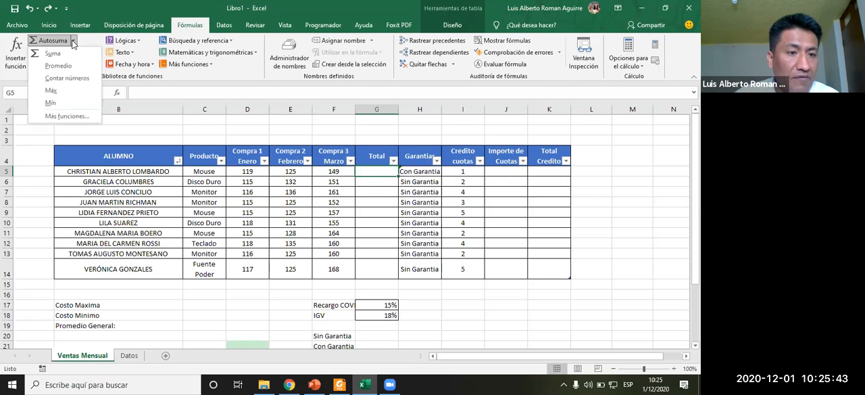
pyautogui.click(53, 53)
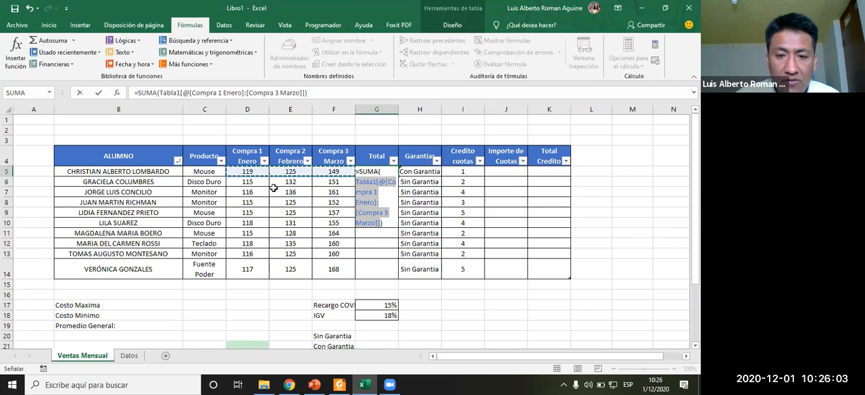
pyautogui.hotkey('ctrl', 'Return')
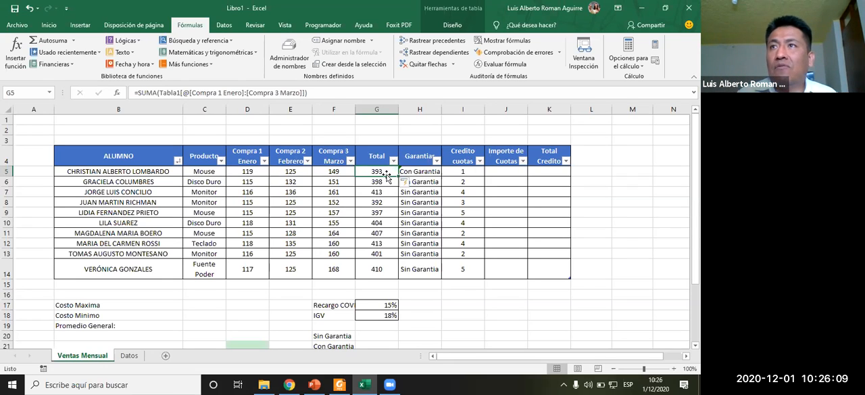
# - Apply a different table style to the Ventas Mensual table
pyautogui.moveTo(138, 156); pyautogui.dragTo(546, 273)
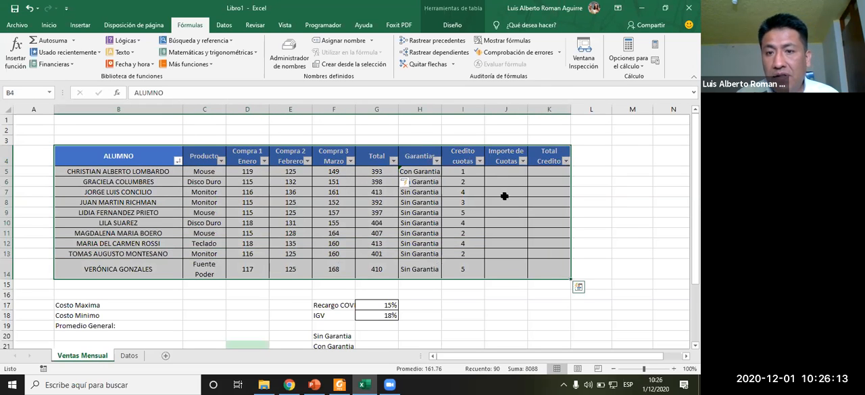
pyautogui.click(453, 25)
pyautogui.click(652, 53)
pyautogui.click(651, 44)
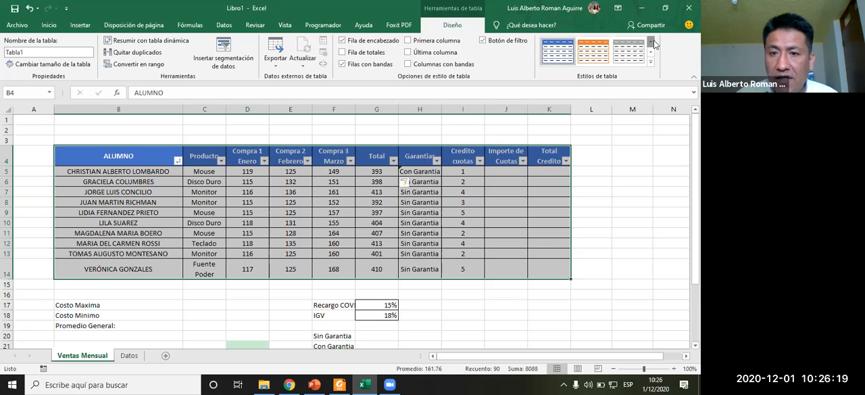
pyautogui.click(651, 42)
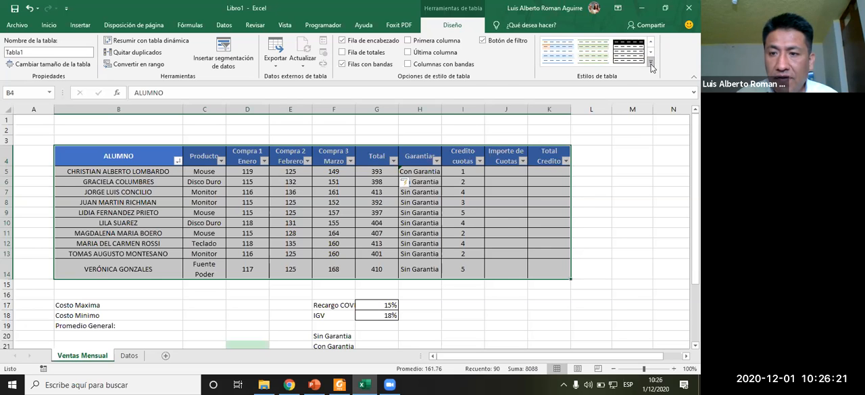
pyautogui.click(652, 65)
pyautogui.click(463, 66)
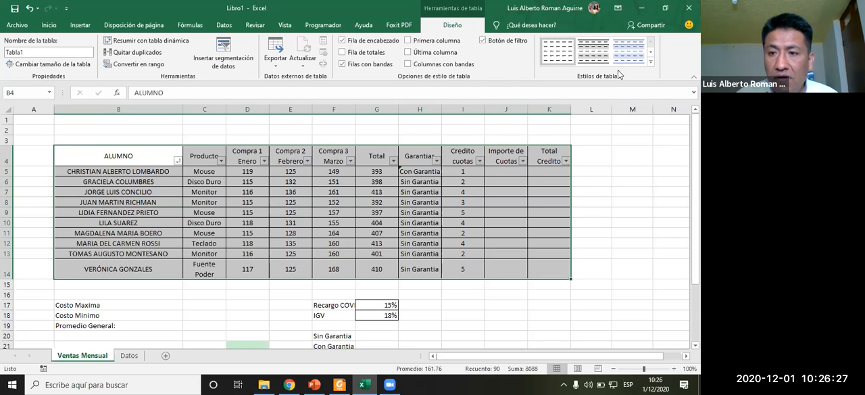
pyautogui.click(651, 64)
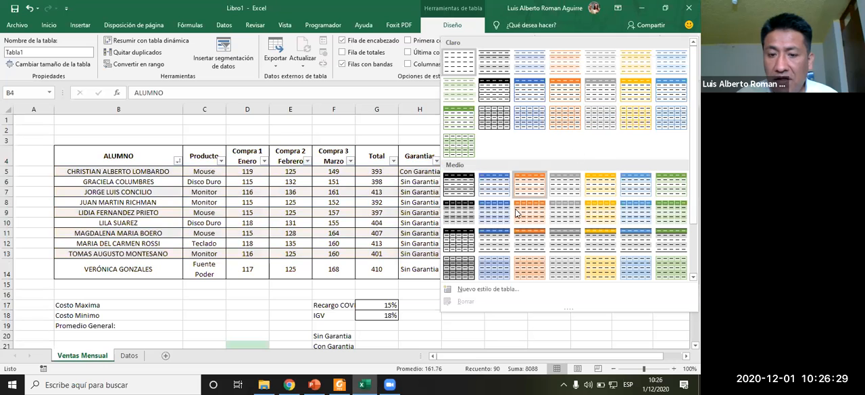
pyautogui.click(199, 128)
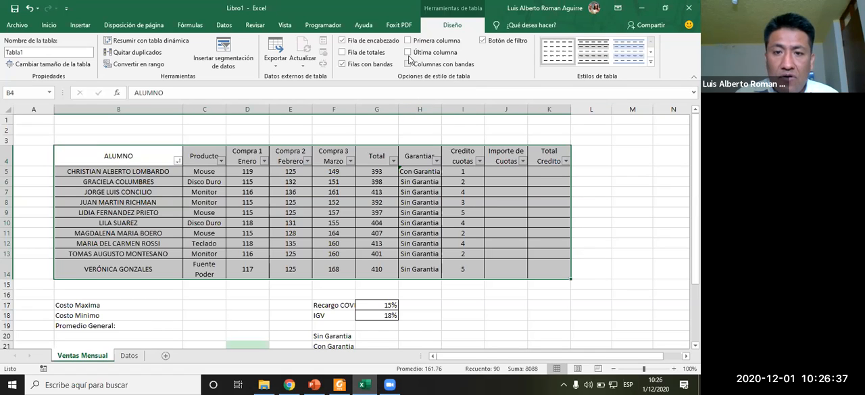
# - Turn on the table's total row
pyautogui.click(343, 53)
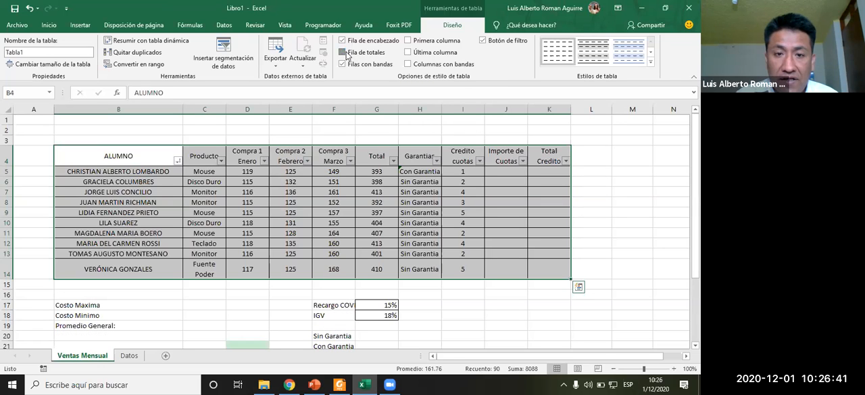
pyautogui.click(346, 54)
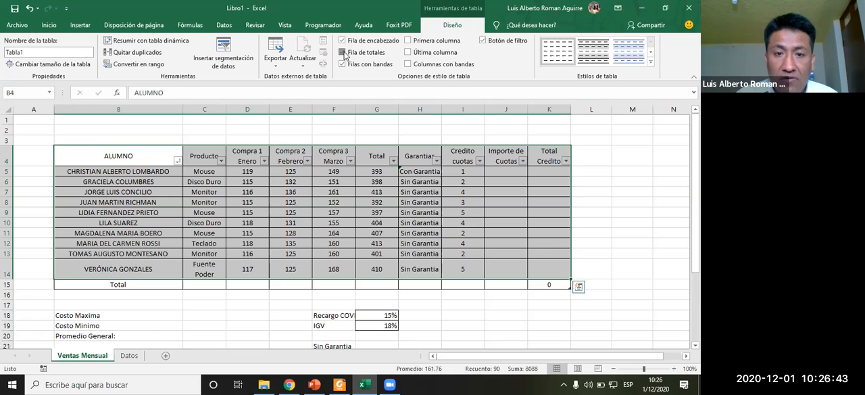
pyautogui.click(344, 53)
pyautogui.click(344, 53)
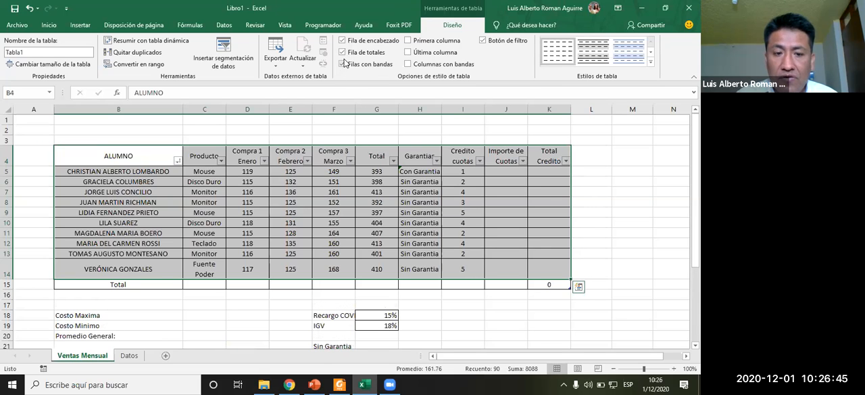
pyautogui.click(614, 183)
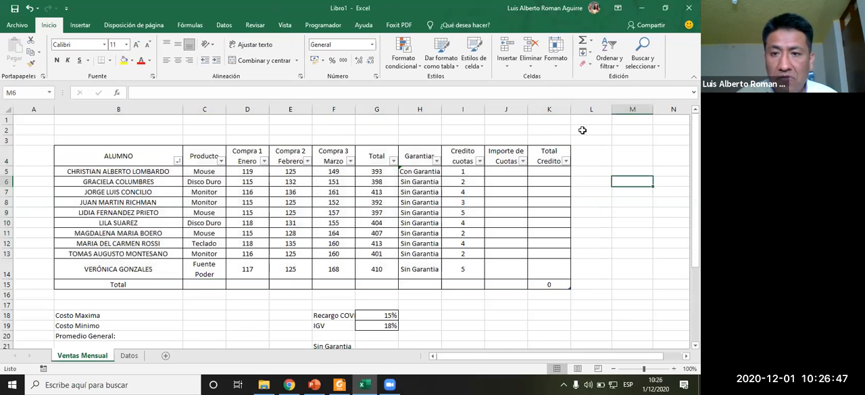
pyautogui.moveTo(149, 159); pyautogui.dragTo(539, 284)
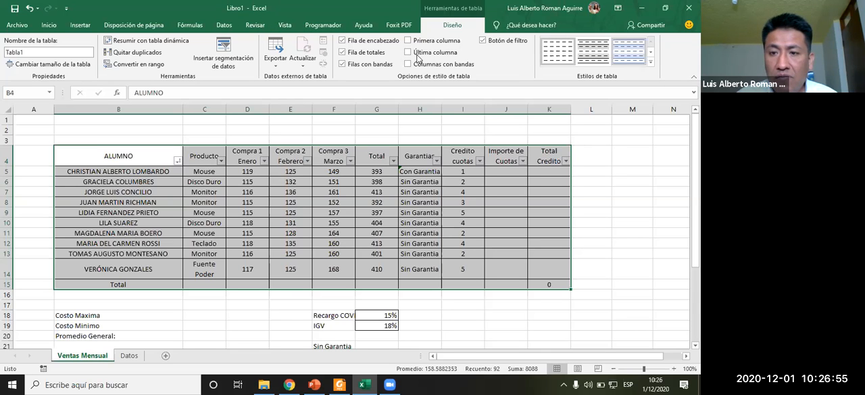
pyautogui.click(133, 25)
pyautogui.click(80, 26)
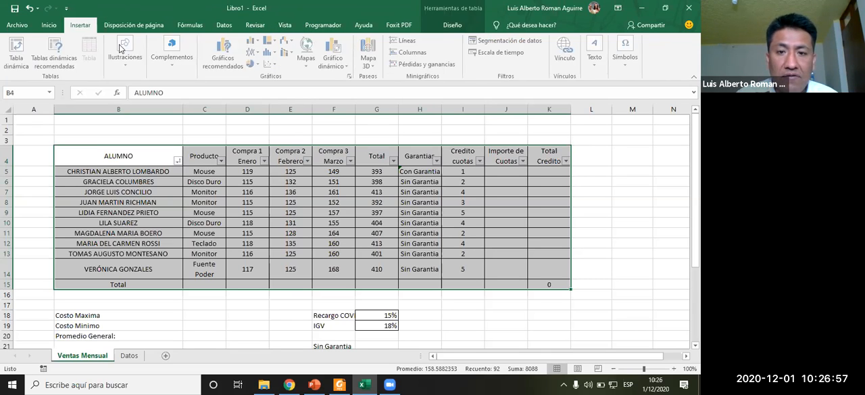
pyautogui.click(49, 25)
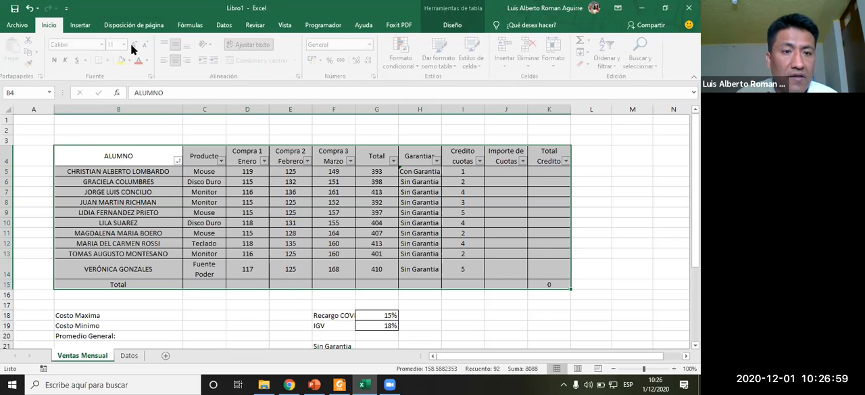
pyautogui.click(412, 66)
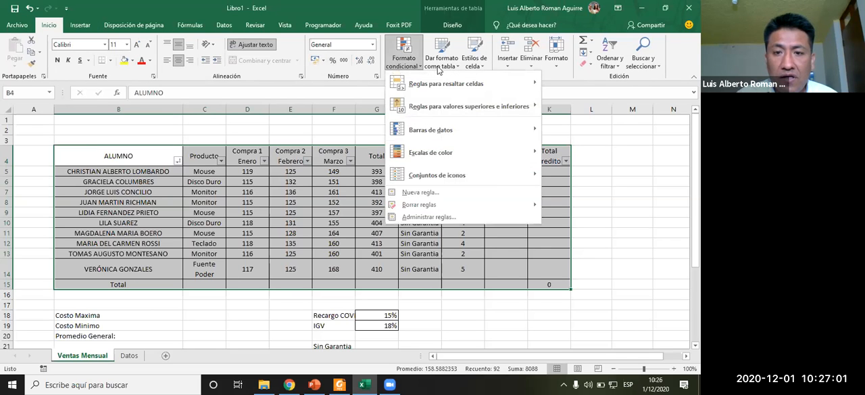
pyautogui.click(440, 68)
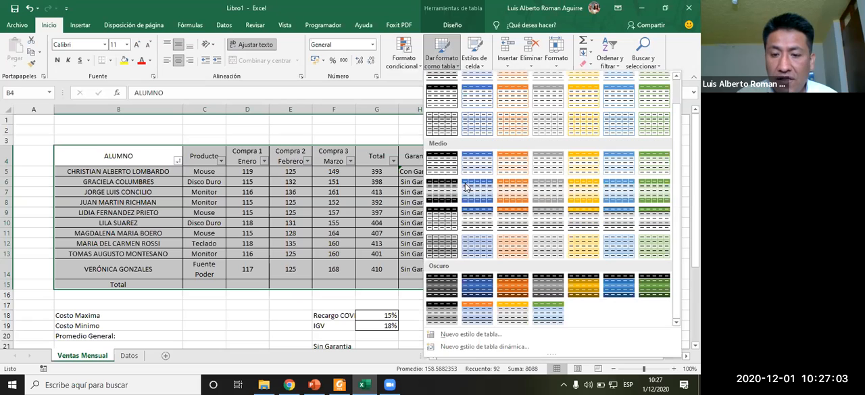
pyautogui.click(476, 65)
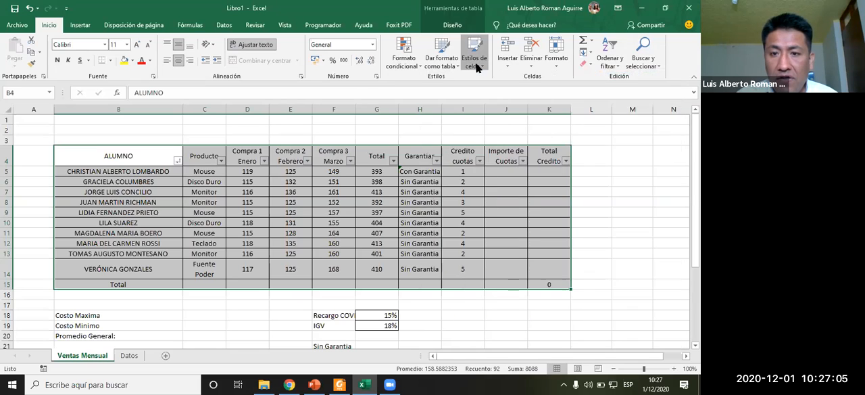
pyautogui.click(476, 66)
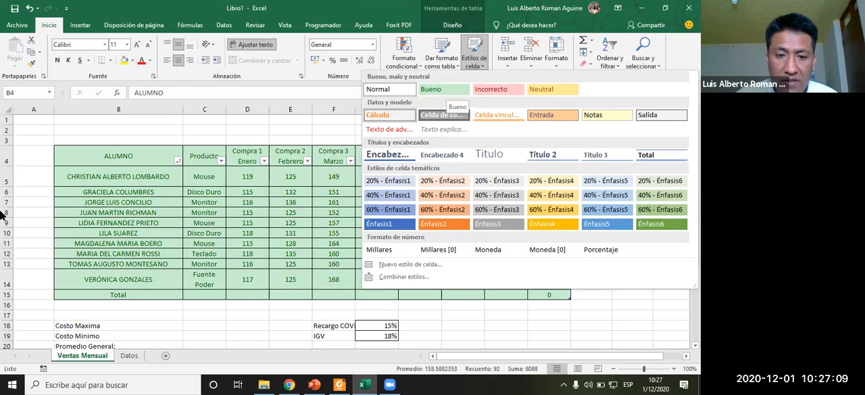
pyautogui.click(8, 173)
pyautogui.click(394, 260)
pyautogui.click(373, 190)
pyautogui.moveTo(378, 171)
pyautogui.mouseDown()
pyautogui.moveTo(380, 273)
pyautogui.moveTo(386, 173)
pyautogui.mouseUp()
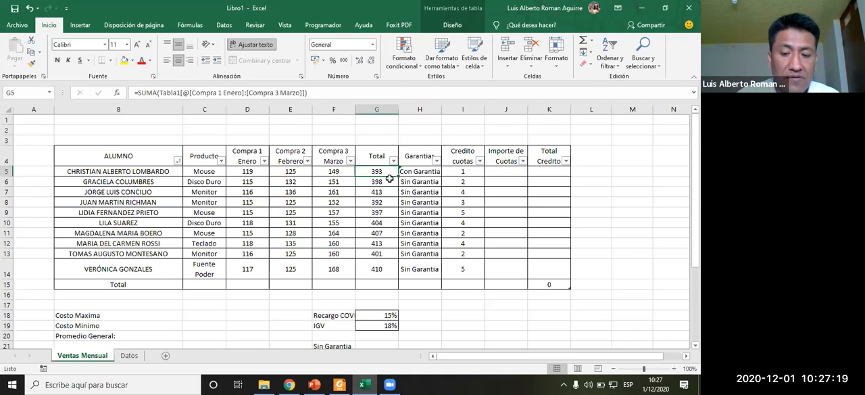
pyautogui.write('=')
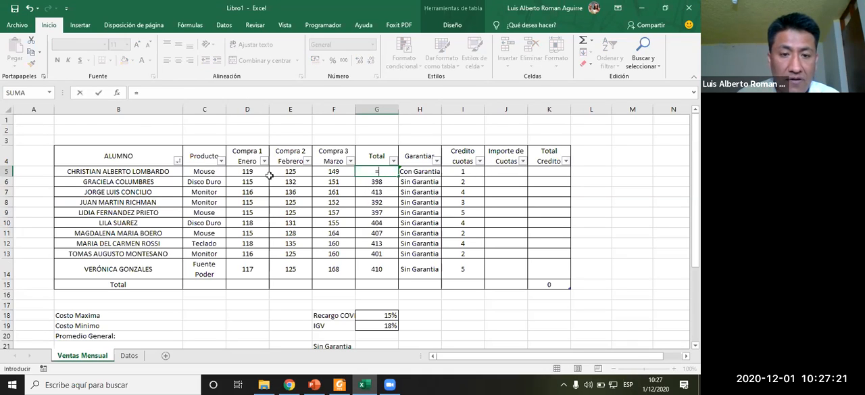
pyautogui.click(261, 173)
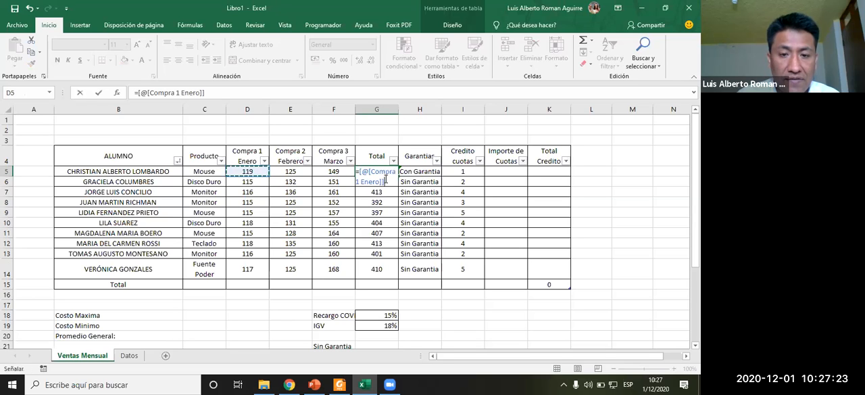
pyautogui.press('Escape')
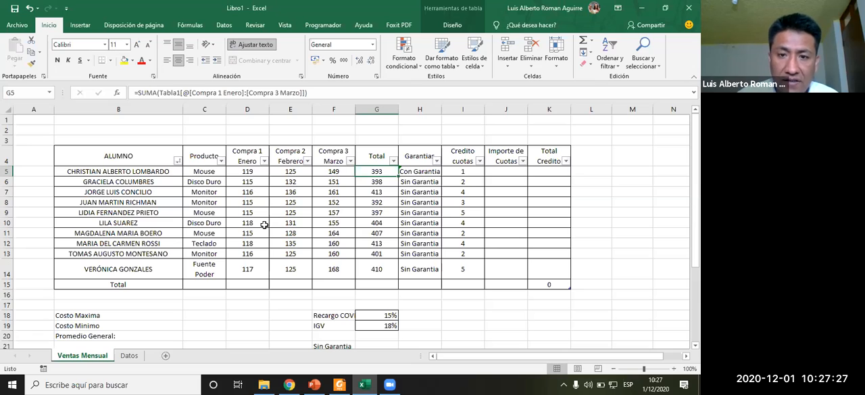
# - Apply a light blue table style to the whole Ventas Mensual table including the total row
pyautogui.moveTo(101, 154); pyautogui.dragTo(547, 283)
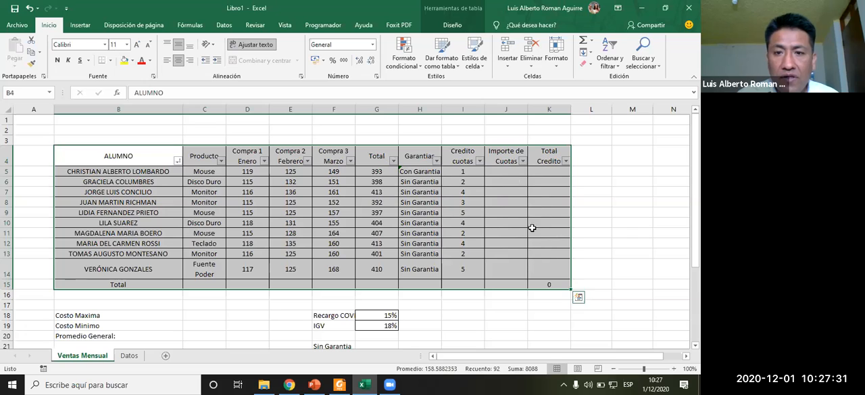
pyautogui.click(443, 59)
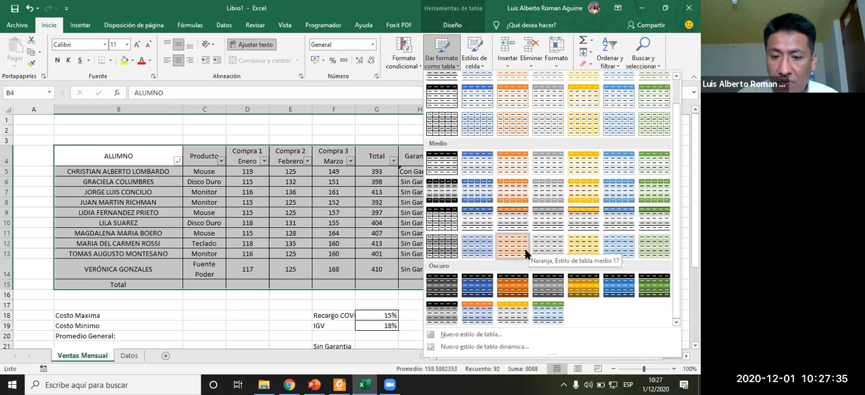
pyautogui.click(503, 336)
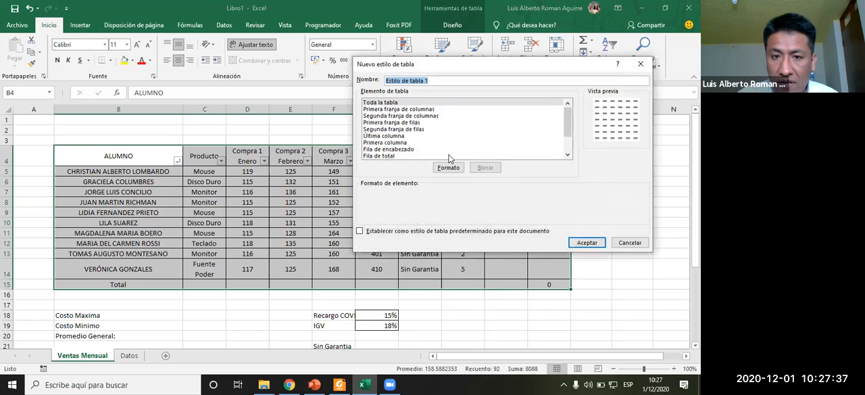
pyautogui.click(630, 242)
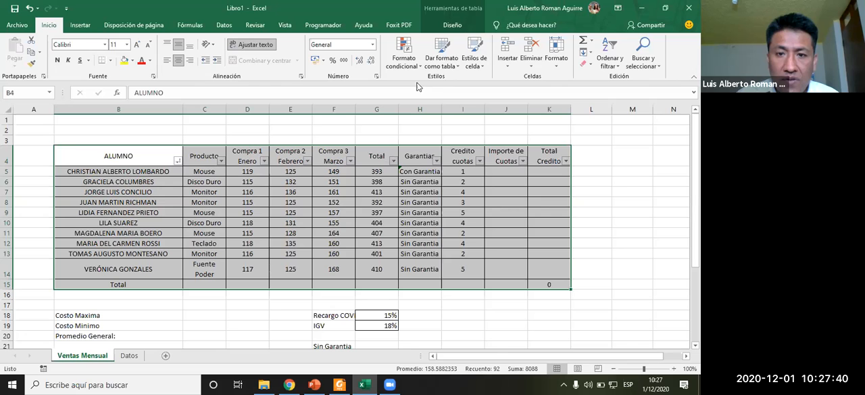
pyautogui.click(442, 58)
pyautogui.click(480, 98)
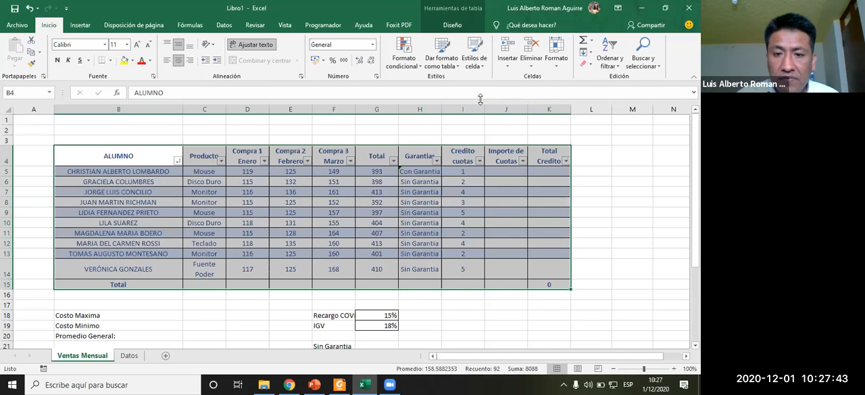
# - Copy the Ventas Mensual table range B4:K15
pyautogui.click(431, 264)
pyautogui.moveTo(174, 165); pyautogui.dragTo(530, 271)
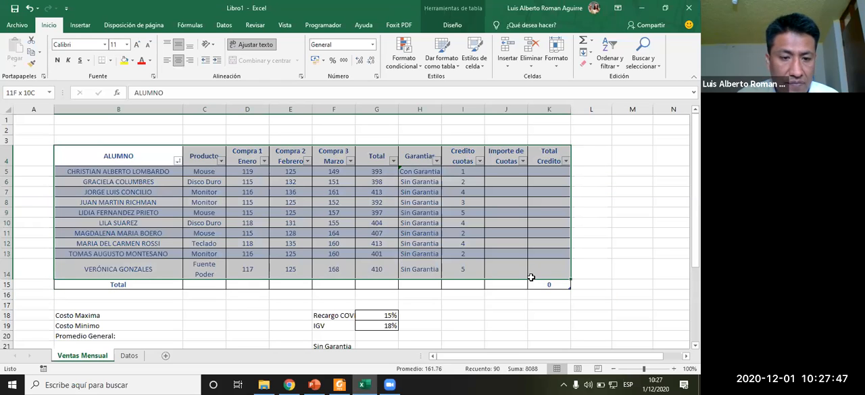
pyautogui.hotkey('ctrl', 'c')
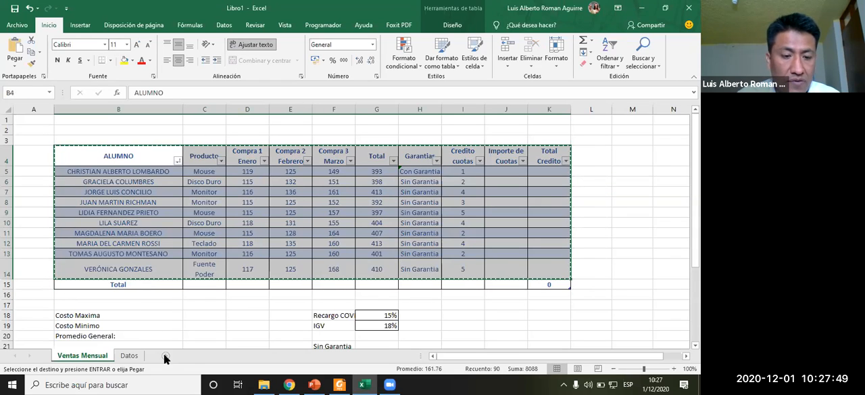
# - Add a new sheet and paste the copied table as values starting at cell B3
pyautogui.click(165, 354)
pyautogui.click(88, 141)
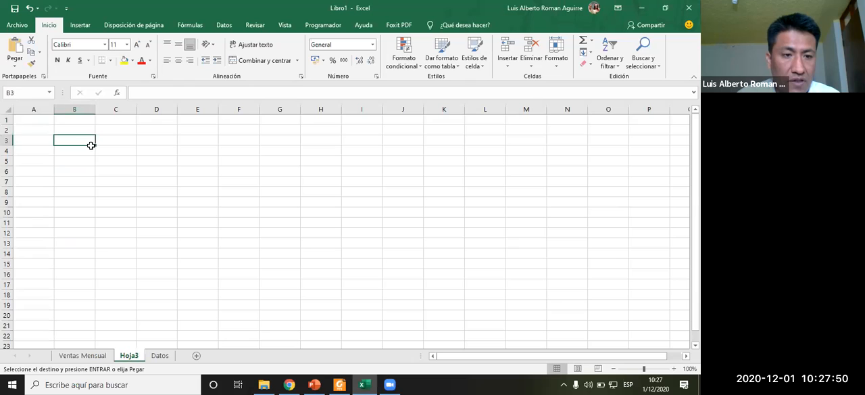
pyautogui.click(18, 67)
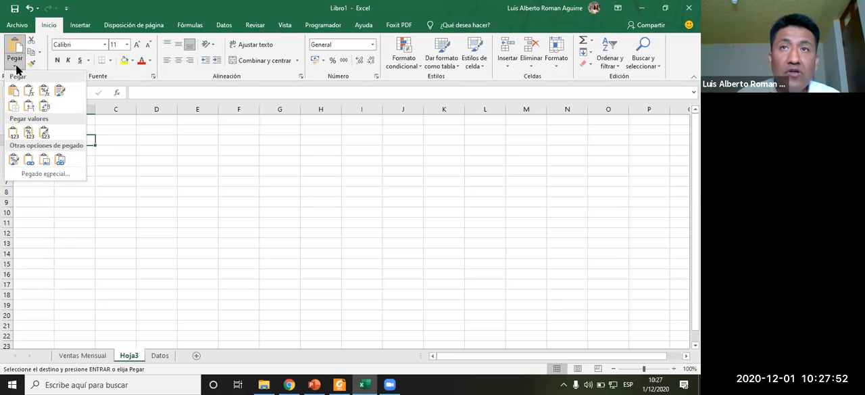
pyautogui.click(14, 134)
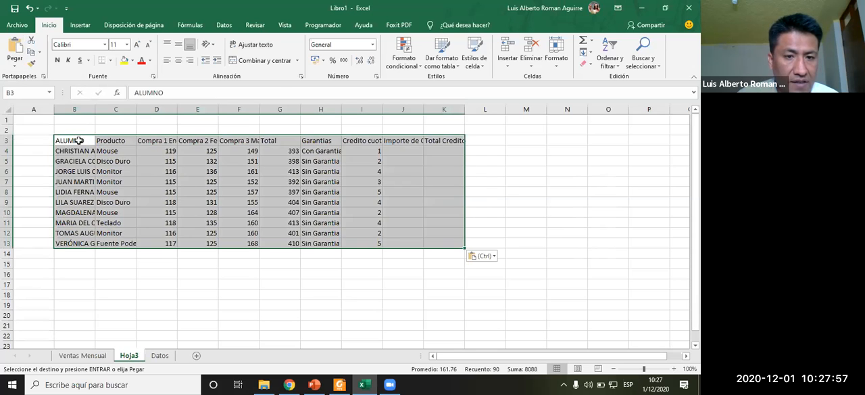
# - Apply all borders to the pasted table and widen the ALUMNO and Producto columns
pyautogui.click(111, 61)
pyautogui.click(122, 149)
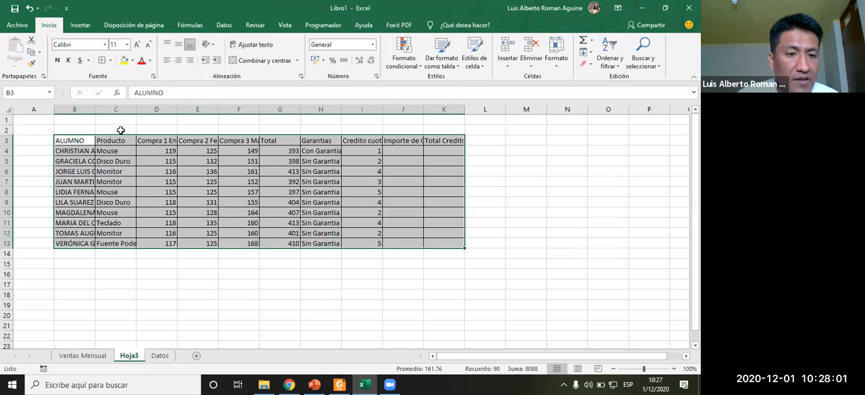
pyautogui.moveTo(96, 111); pyautogui.dragTo(172, 124)
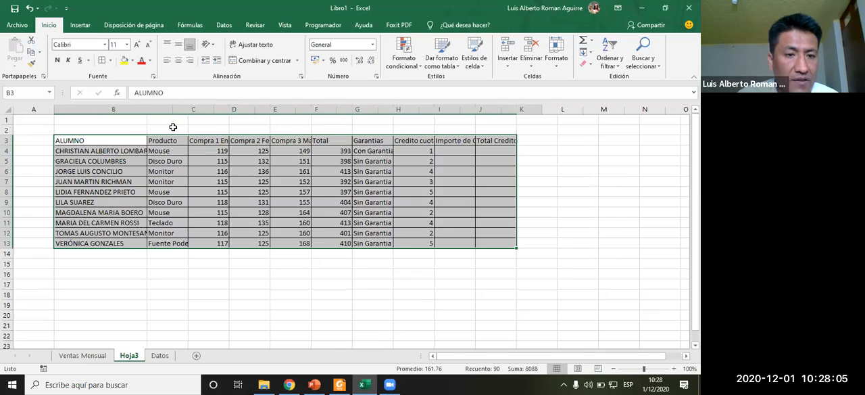
pyautogui.click(192, 181)
pyautogui.click(202, 147)
pyautogui.click(398, 161)
pyautogui.moveTo(398, 150); pyautogui.dragTo(417, 233)
pyautogui.moveTo(419, 110); pyautogui.dragTo(431, 110)
# - Add a list data validation to cell C4 using the product names in Datos!$C$5:$C$9 as source
pyautogui.click(197, 181)
pyautogui.click(198, 150)
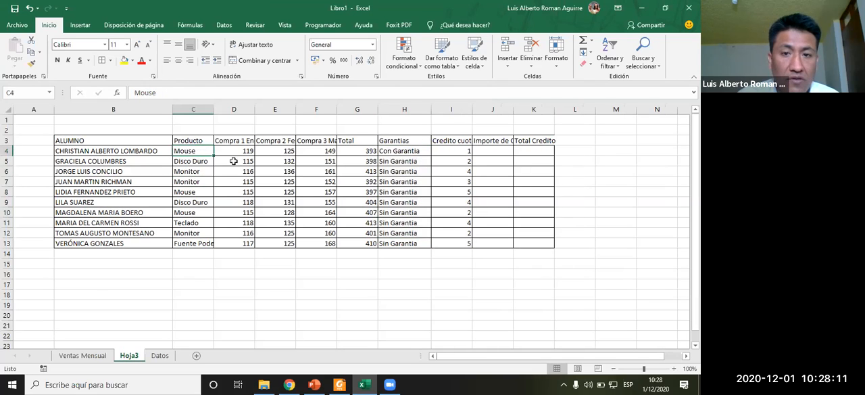
pyautogui.click(223, 25)
pyautogui.click(468, 63)
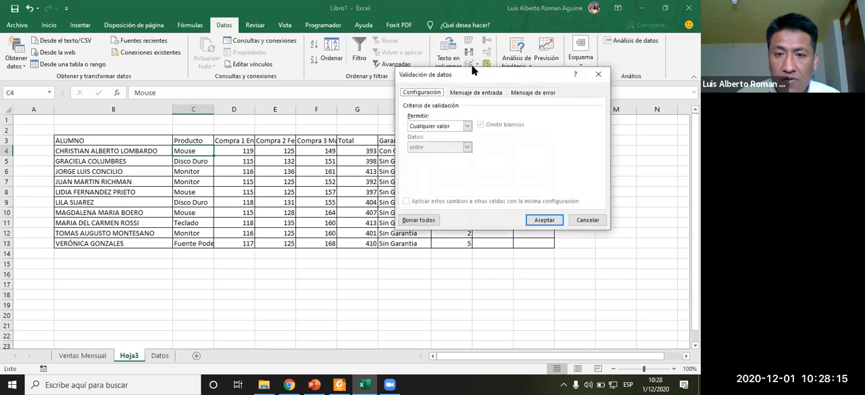
pyautogui.click(453, 125)
pyautogui.click(415, 154)
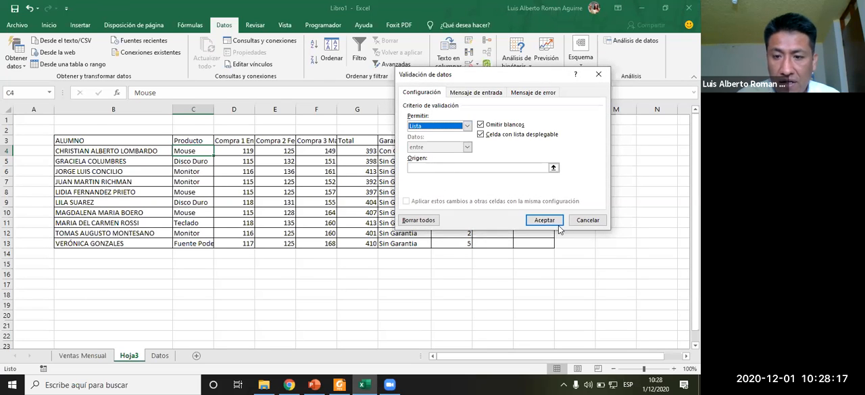
pyautogui.click(556, 179)
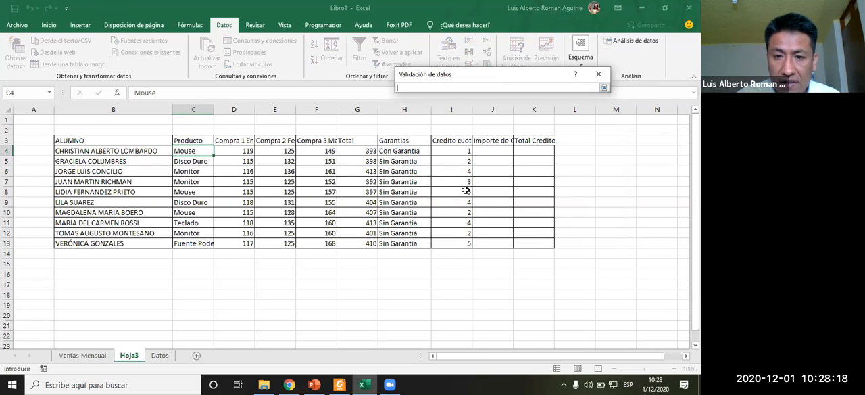
pyautogui.click(160, 356)
pyautogui.moveTo(116, 163); pyautogui.dragTo(118, 204)
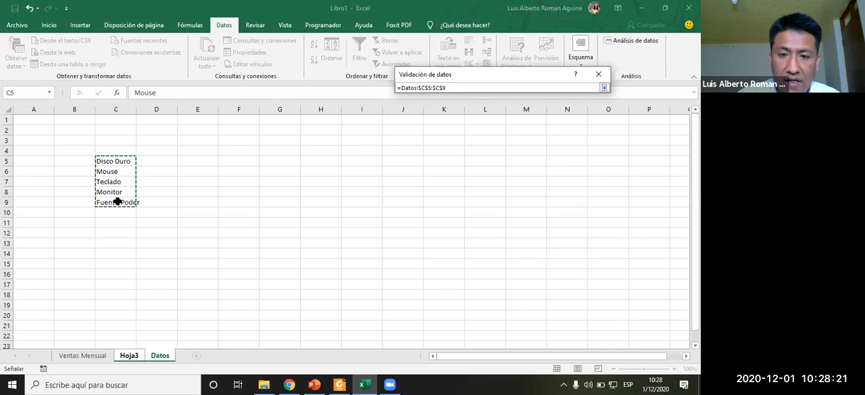
pyautogui.click(529, 219)
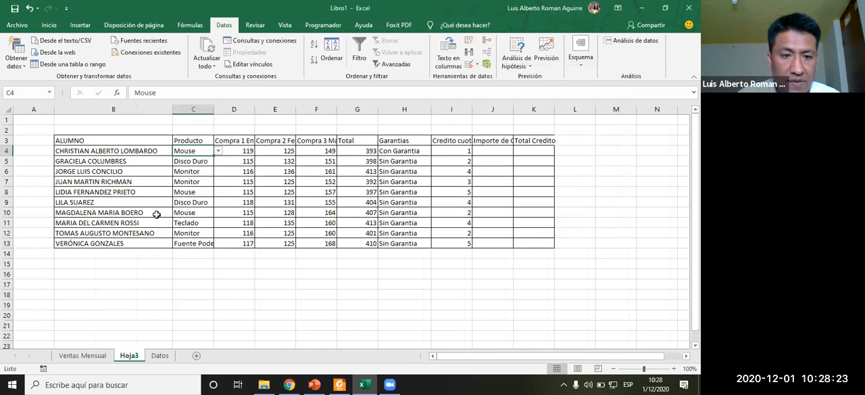
# - Clear the Total values in G4:G13
pyautogui.moveTo(349, 150); pyautogui.dragTo(356, 242)
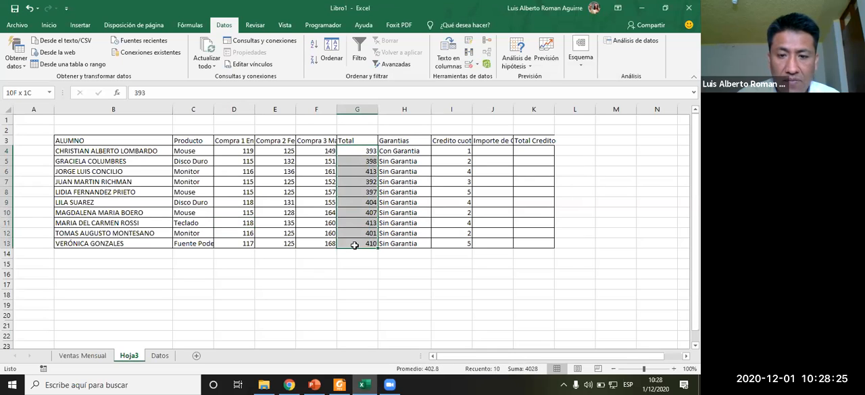
pyautogui.press('Delete')
pyautogui.press('Right')
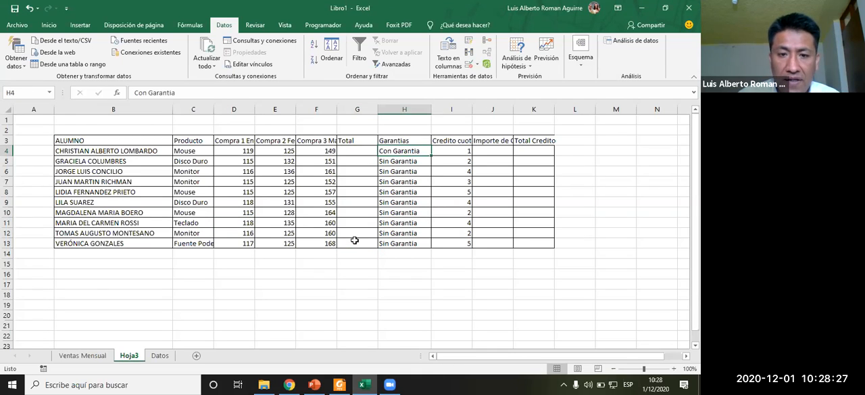
# - Center the contents of the whole table B3:K13
pyautogui.moveTo(149, 142); pyautogui.dragTo(539, 240)
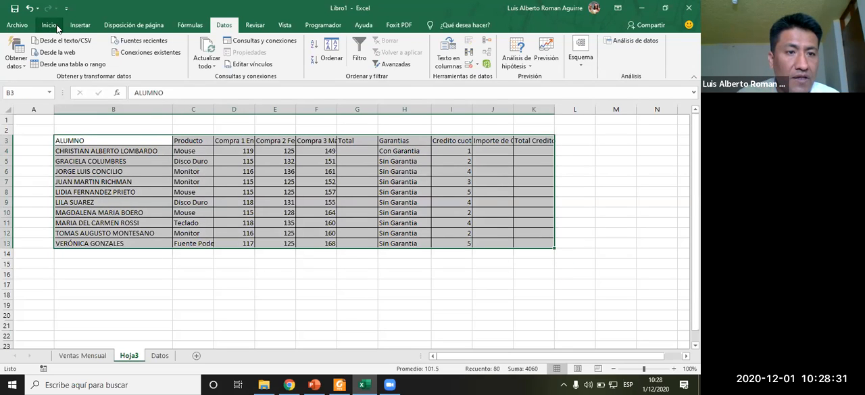
pyautogui.click(49, 25)
pyautogui.click(177, 60)
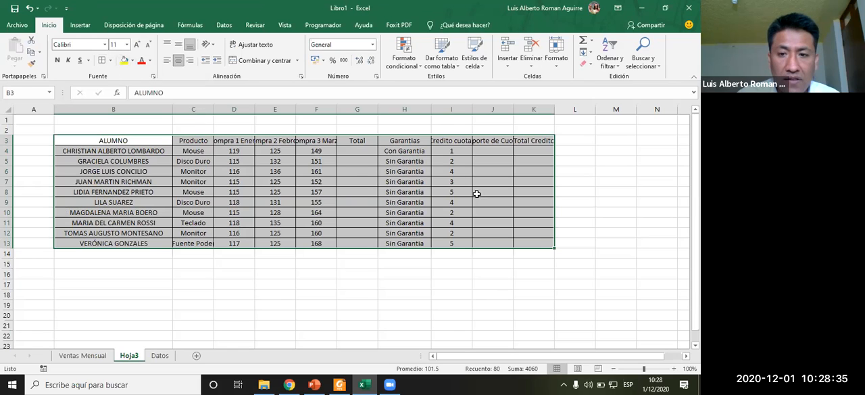
# - Adjust the widths of the Credito cuotas, Importe de Cuotas, Total Credito and Compra columns to fit their headers
pyautogui.click(470, 155)
pyautogui.doubleClick(473, 109)
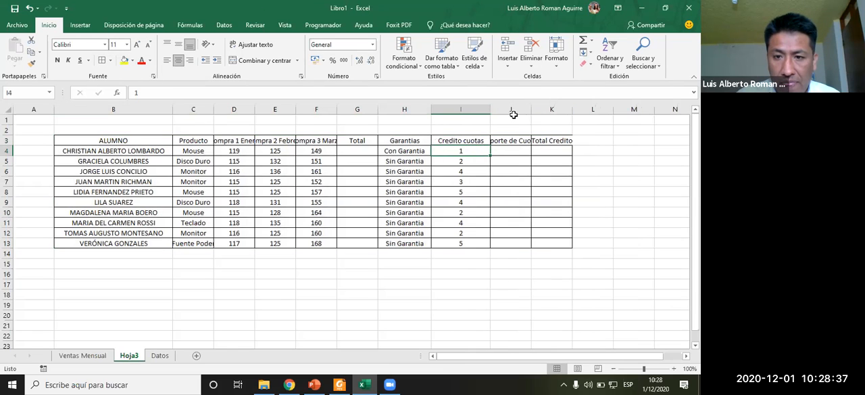
pyautogui.moveTo(530, 109); pyautogui.dragTo(537, 109)
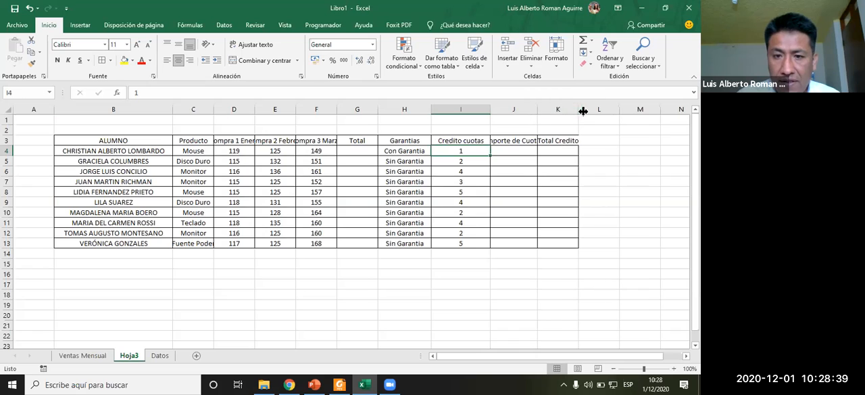
pyautogui.doubleClick(578, 109)
pyautogui.click(357, 151)
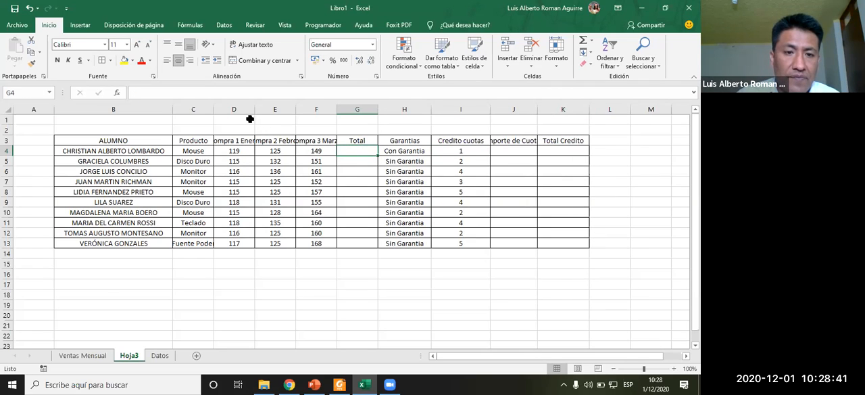
pyautogui.moveTo(258, 113); pyautogui.dragTo(361, 109)
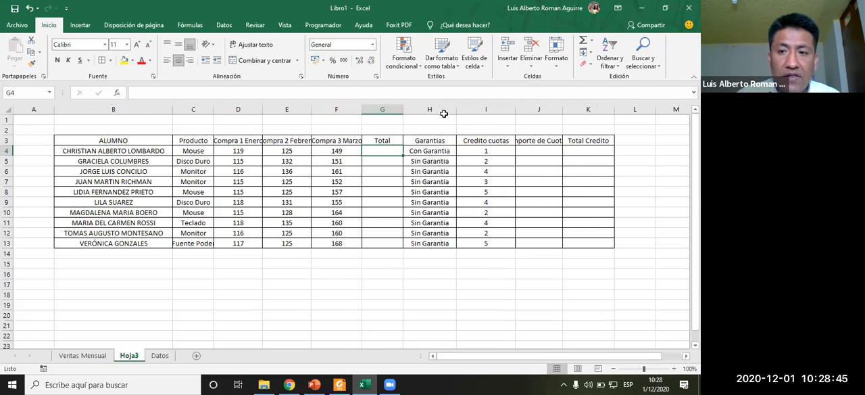
pyautogui.click(190, 25)
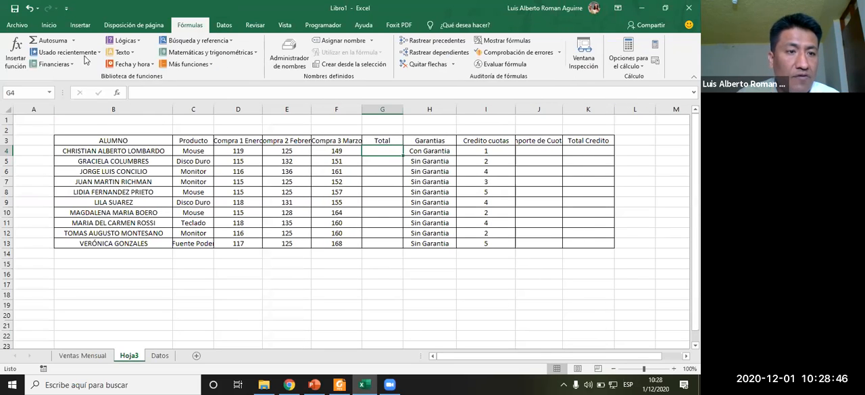
pyautogui.click(18, 64)
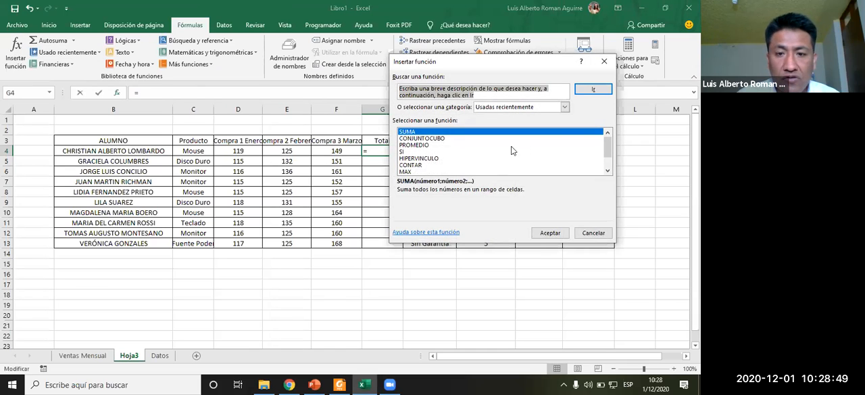
pyautogui.click(549, 234)
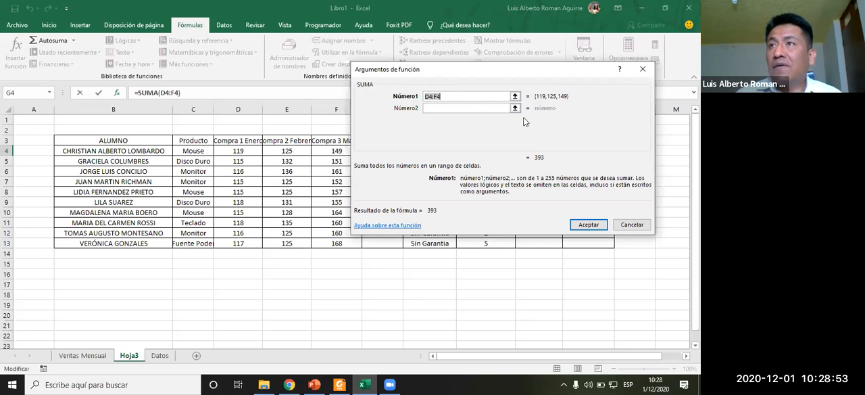
pyautogui.click(635, 228)
# - Enter the formula =suma(D4+E4+f4) in the first Total cell G4
pyautogui.write('=suma')
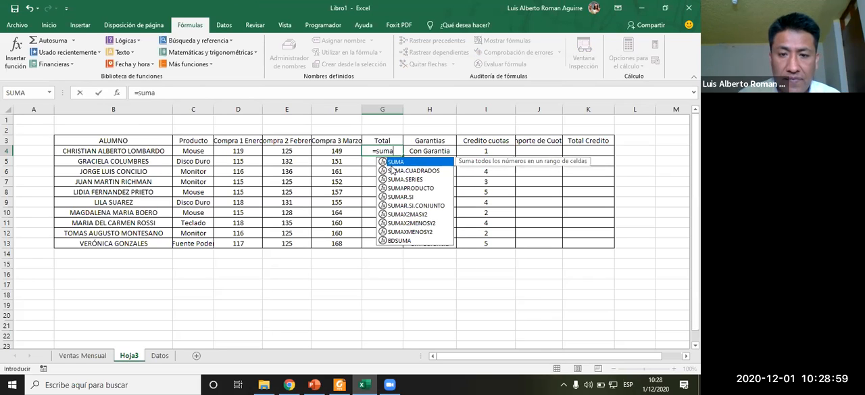
pyautogui.press('BackSpace')
pyautogui.press('BackSpace')
pyautogui.press('BackSpace')
pyautogui.press('BackSpace')
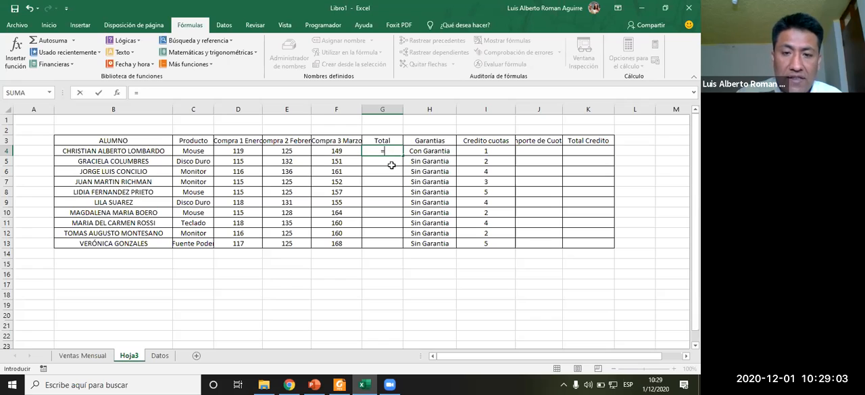
pyautogui.write('suma')
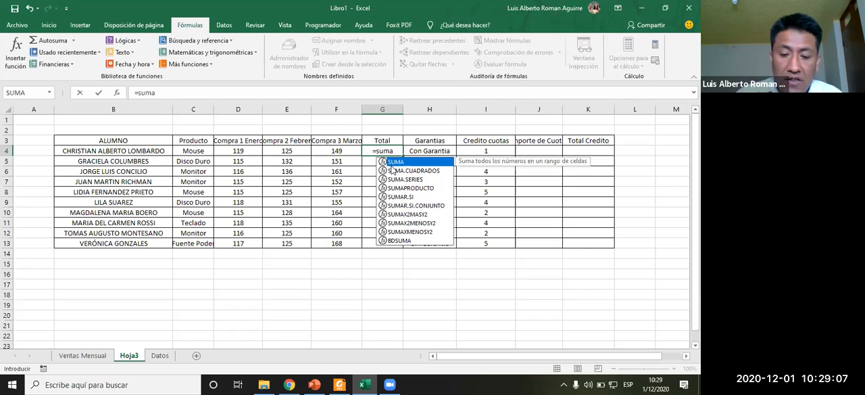
pyautogui.write('(')
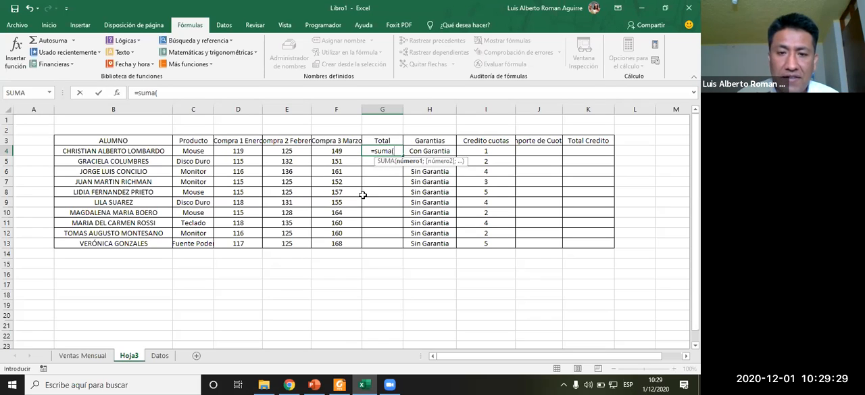
pyautogui.click(243, 150)
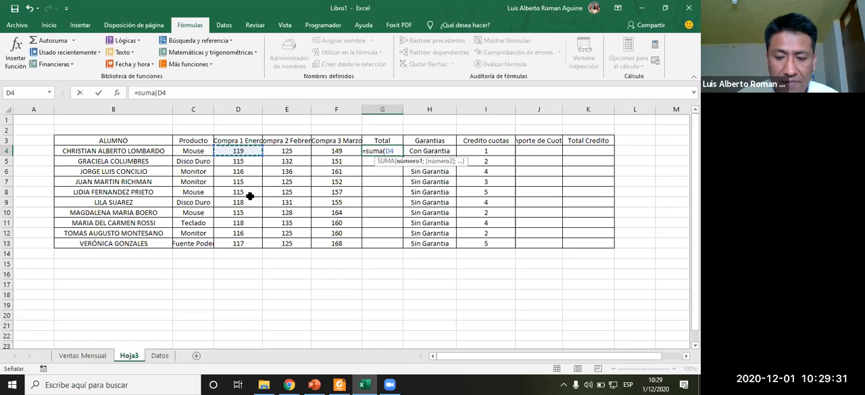
pyautogui.write('+')
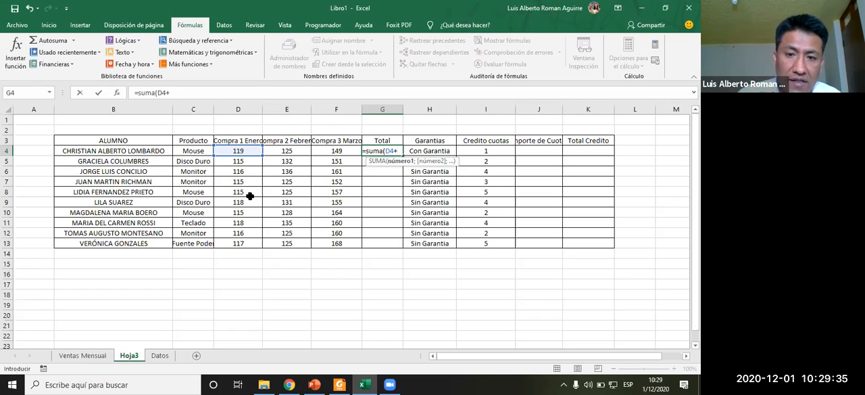
pyautogui.click(298, 146)
pyautogui.write('+')
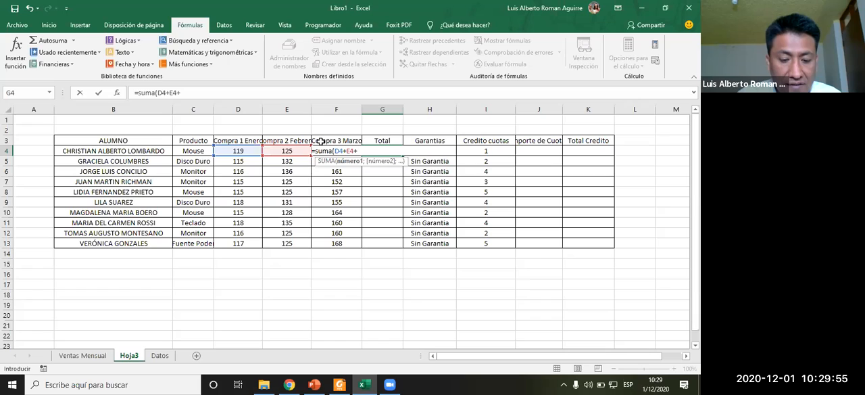
pyautogui.write('f4')
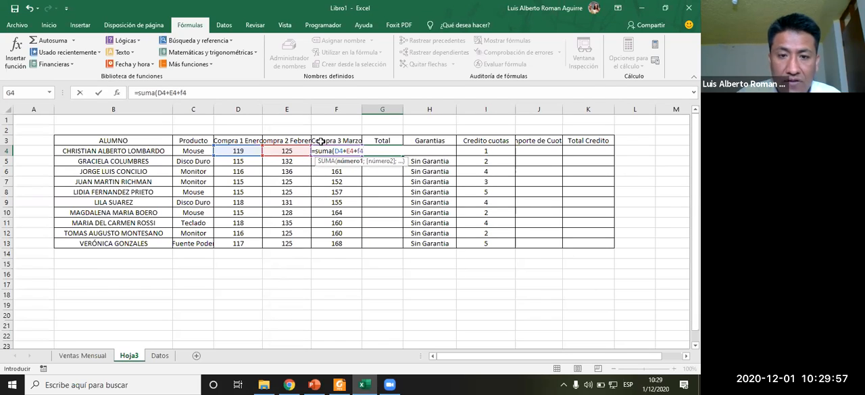
pyautogui.write(')')
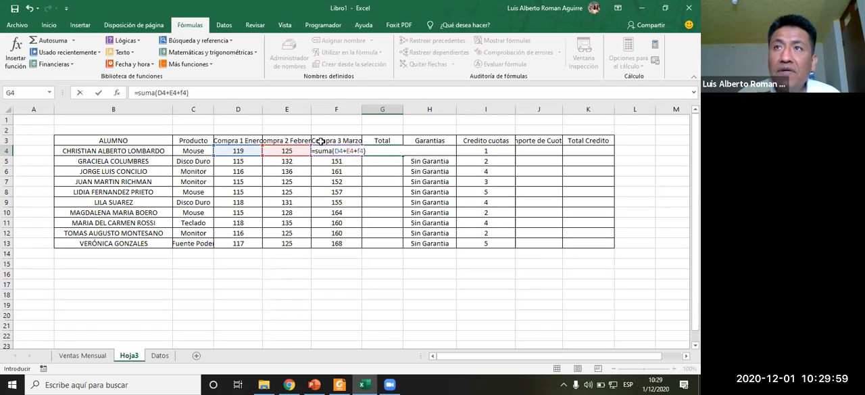
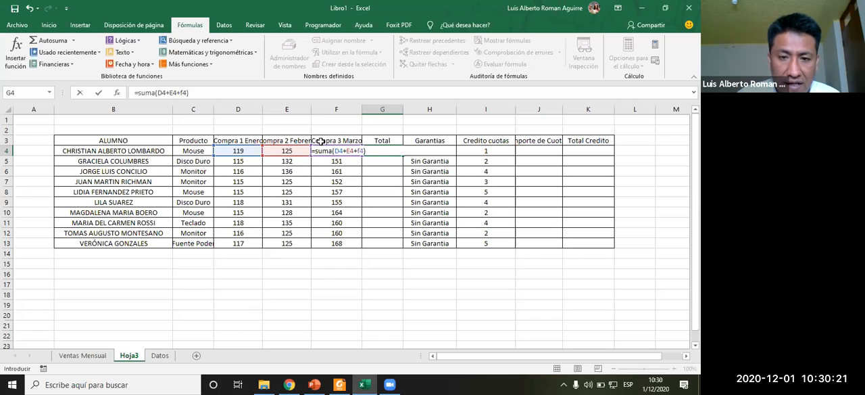
# - Confirm the Total formula =SUMA(D4+E4+F4) in G4 and reopen it to verify
pyautogui.press('Return')
pyautogui.press('Up')
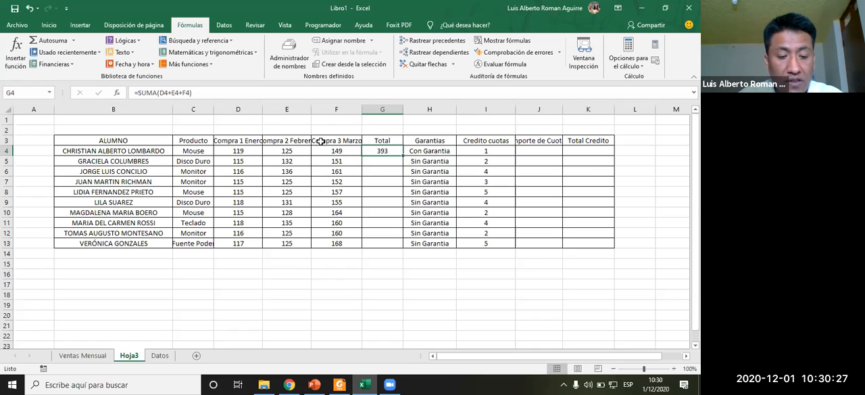
pyautogui.press('F2')
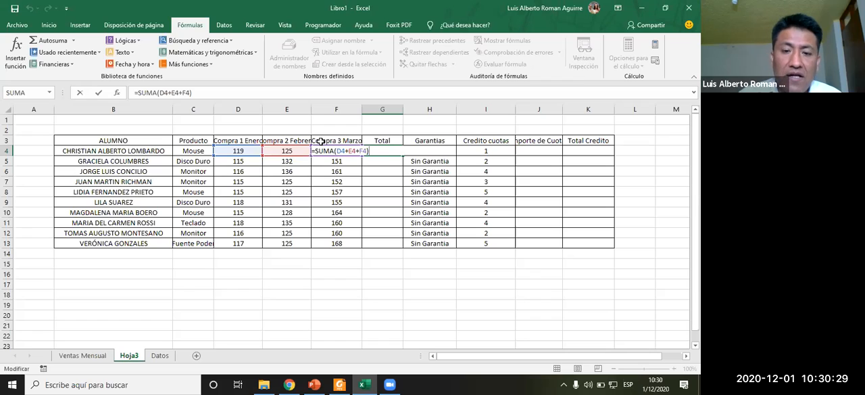
pyautogui.press('Return')
pyautogui.press('Up')
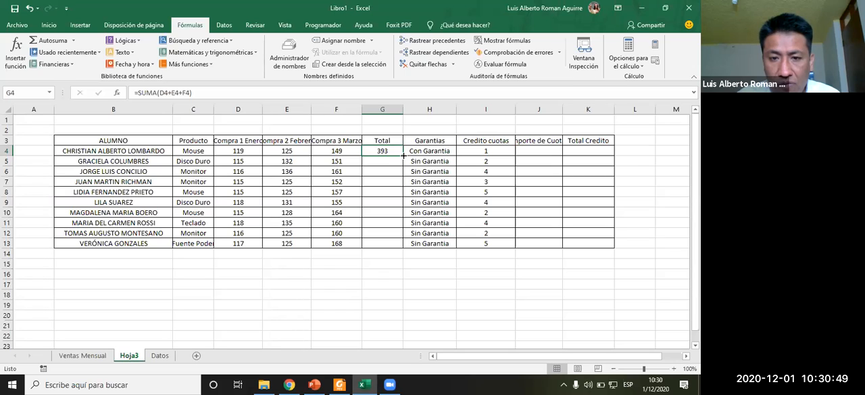
# - Fill the Total formula from G4 down to G13
pyautogui.moveTo(403, 156); pyautogui.dragTo(401, 245)
pyautogui.click(354, 257)
pyautogui.click(351, 210)
pyautogui.click(349, 192)
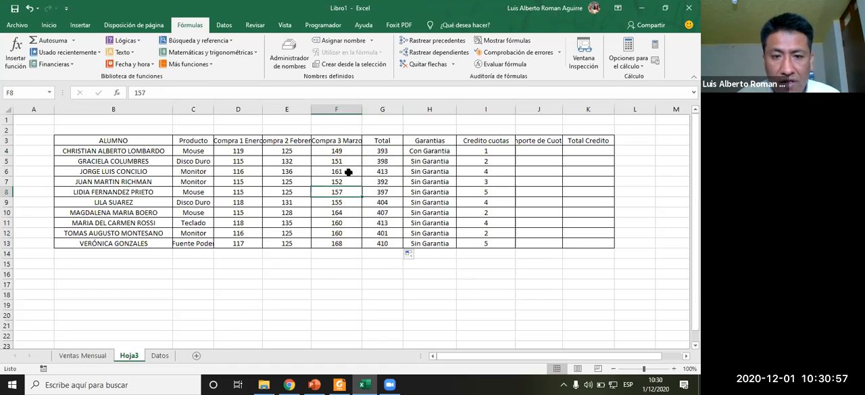
# - Inspect the copied Total formulas in several rows of the Total column
pyautogui.click(378, 171)
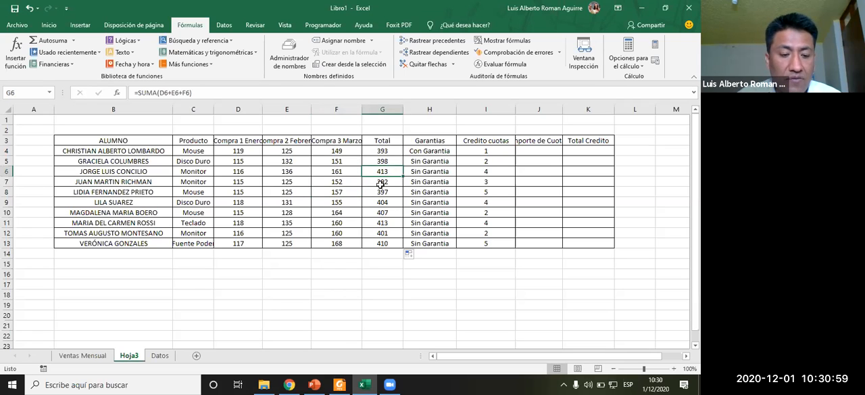
pyautogui.press('F2')
pyautogui.click(380, 212)
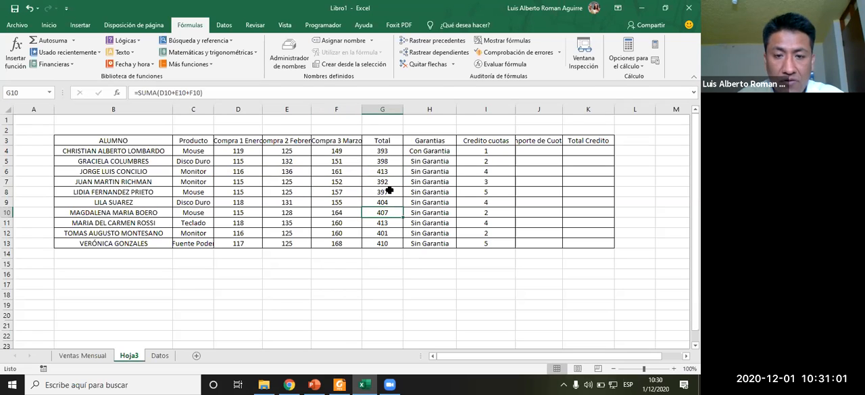
pyautogui.press('F2')
pyautogui.click(382, 223)
pyautogui.press('F2')
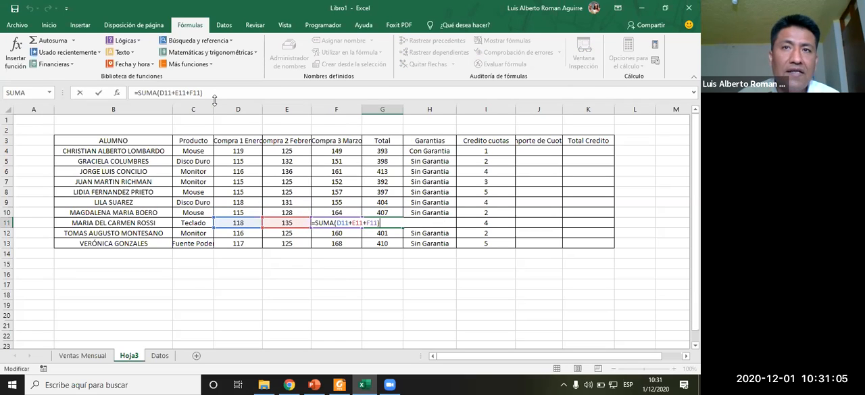
pyautogui.press('Return')
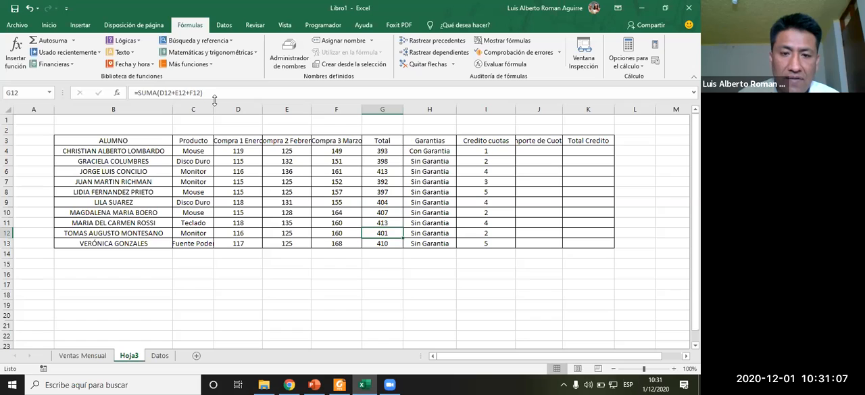
# - Widen the Importe de Cuotas column to fit its header
pyautogui.press('Right')
pyautogui.press('Right')
pyautogui.press('Right')
pyautogui.press('Up')
pyautogui.press('Left')
pyautogui.press('Up')
pyautogui.press('Right')
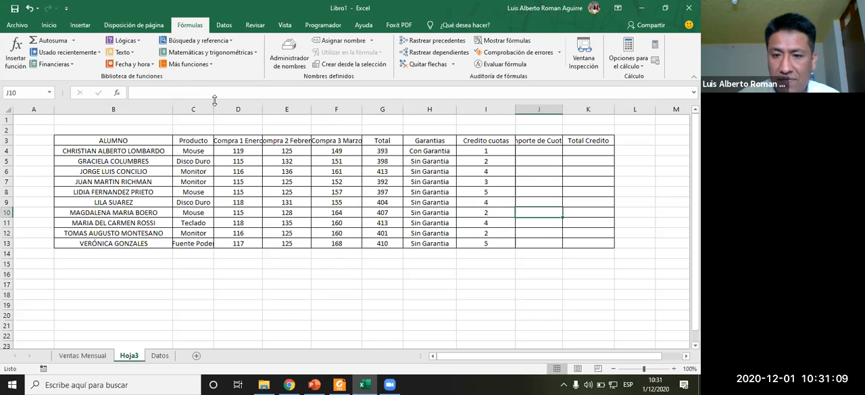
pyautogui.moveTo(562, 110); pyautogui.dragTo(583, 116)
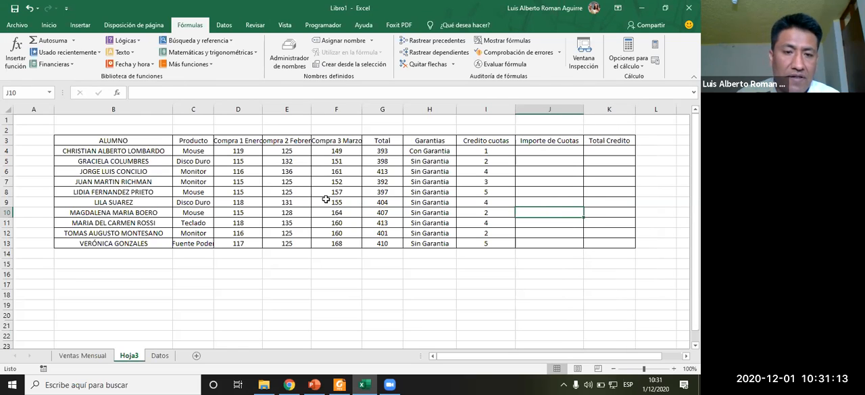
# - Read the Importe Cuota formula in the exercise instructions document
pyautogui.hotkey('alt', 'Tab')
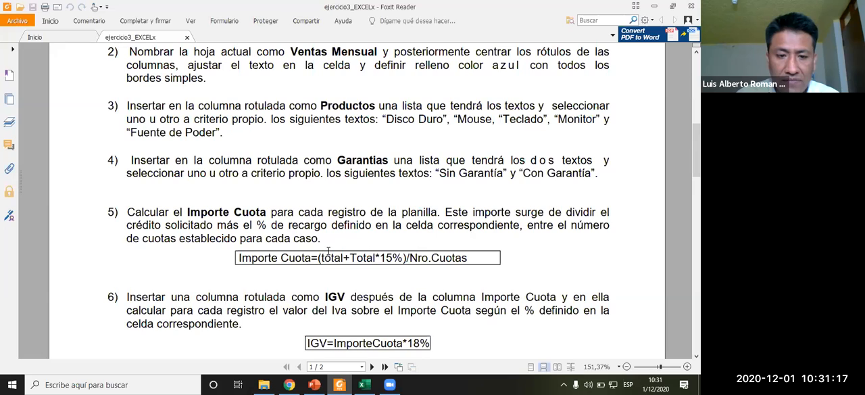
pyautogui.hotkey('alt', 'Tab')
pyautogui.hotkey('alt', 'Tab')
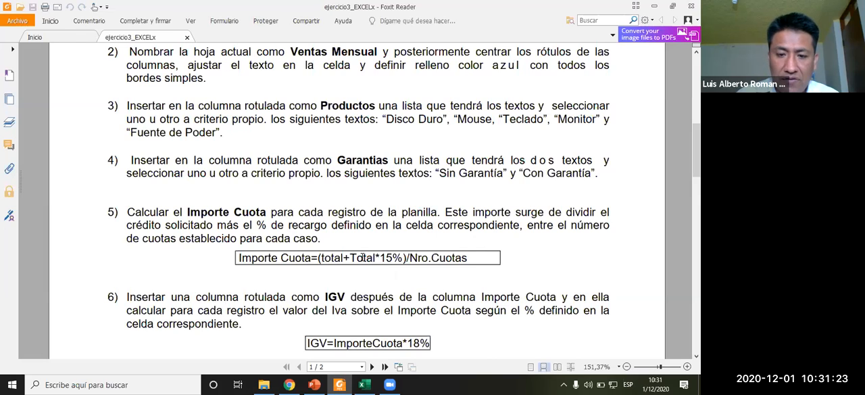
pyautogui.hotkey('alt', 'Tab')
# - Enter the formula =G4+G4*15% in the first Importe de Cuotas cell J4
pyautogui.click(530, 150)
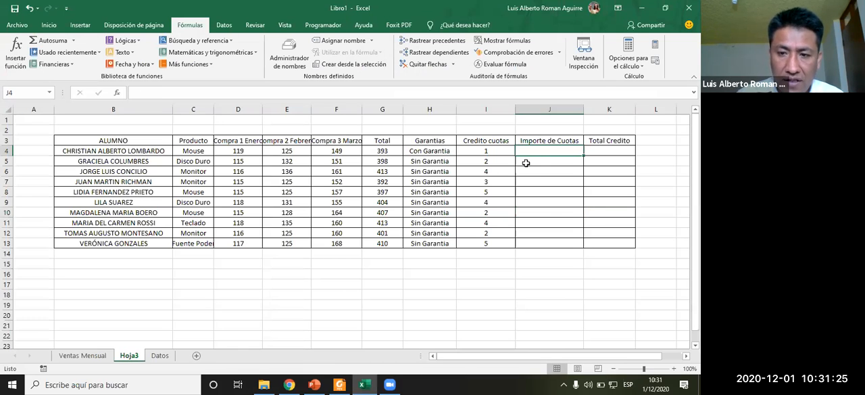
pyautogui.write('=')
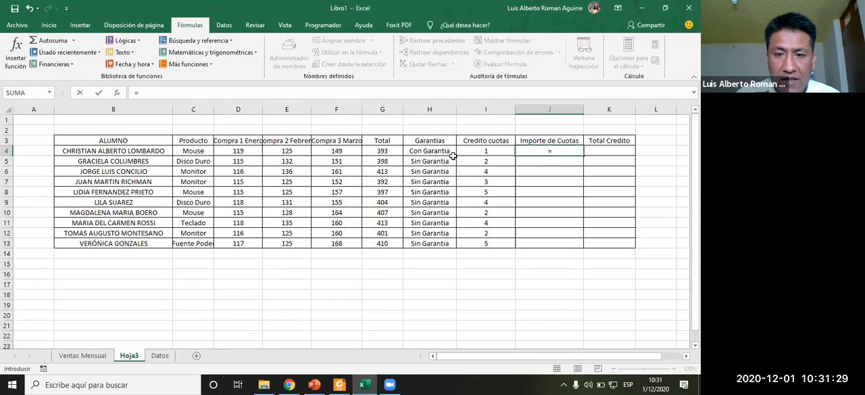
pyautogui.click(382, 152)
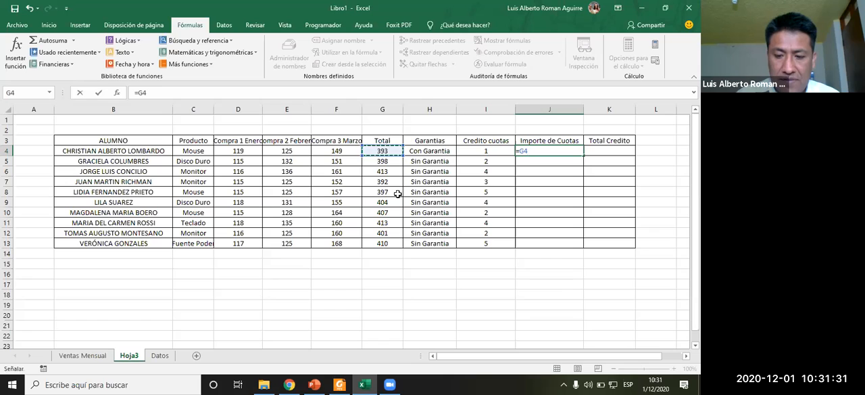
pyautogui.write('+')
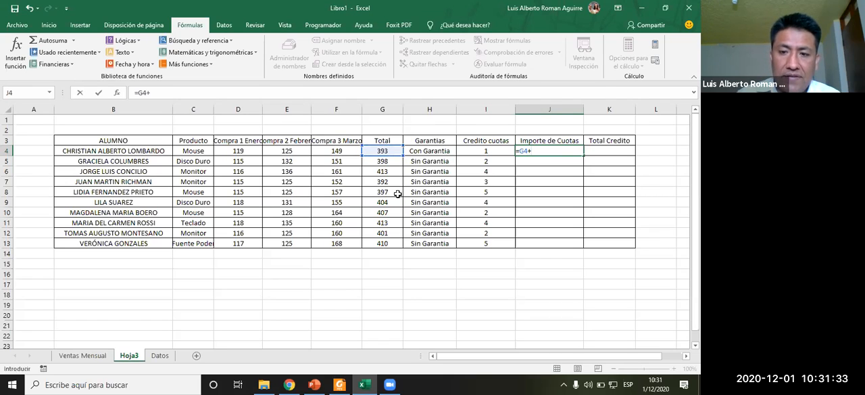
pyautogui.click(374, 150)
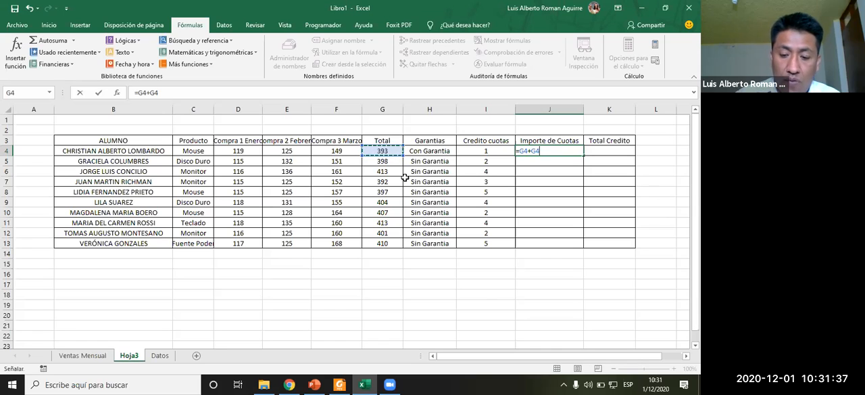
pyautogui.write('*')
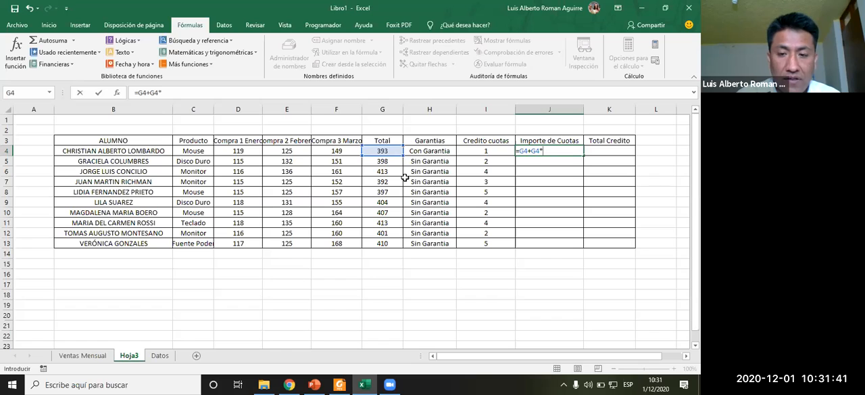
pyautogui.write('15%')
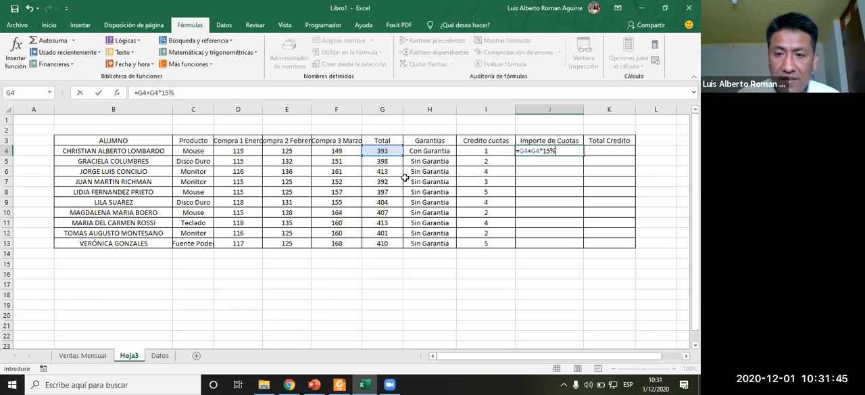
pyautogui.hotkey('ctrl', 'Return')
# - Copy the Costo Maxima, Costo Minimo, Promedio General, Recargo COVID and IGV block from Ventas Mensual to B16 on Hoja3
pyautogui.hotkey('alt', 'Tab')
pyautogui.hotkey('alt', 'Tab')
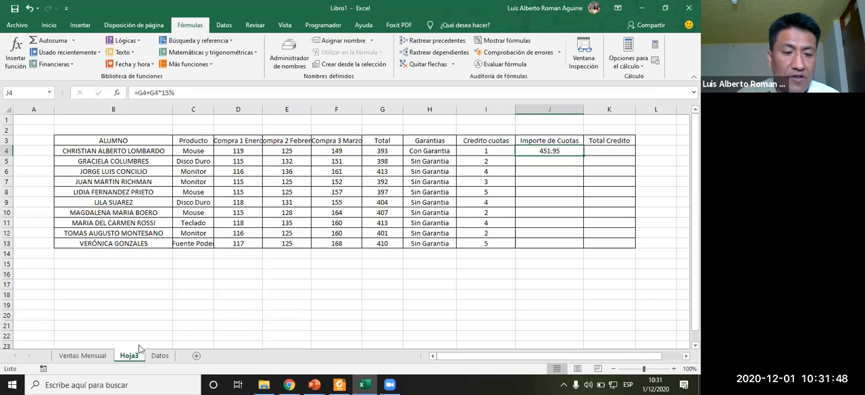
pyautogui.click(100, 355)
pyautogui.scroll(-2, 162, 284)
pyautogui.moveTo(90, 243); pyautogui.dragTo(385, 261)
pyautogui.hotkey('ctrl', 'c')
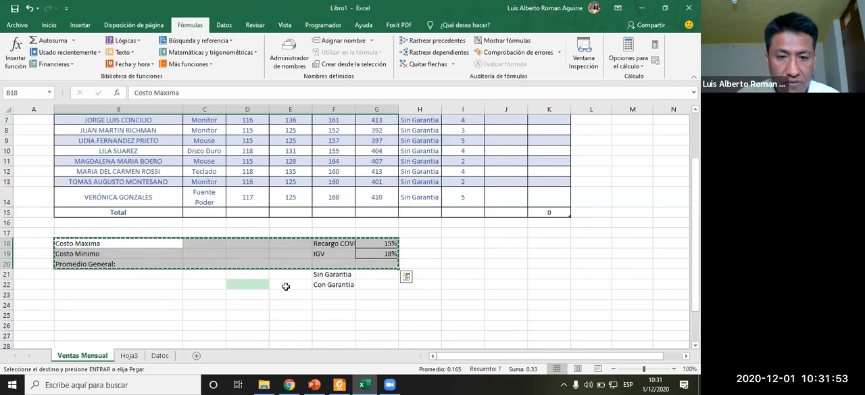
pyautogui.click(160, 356)
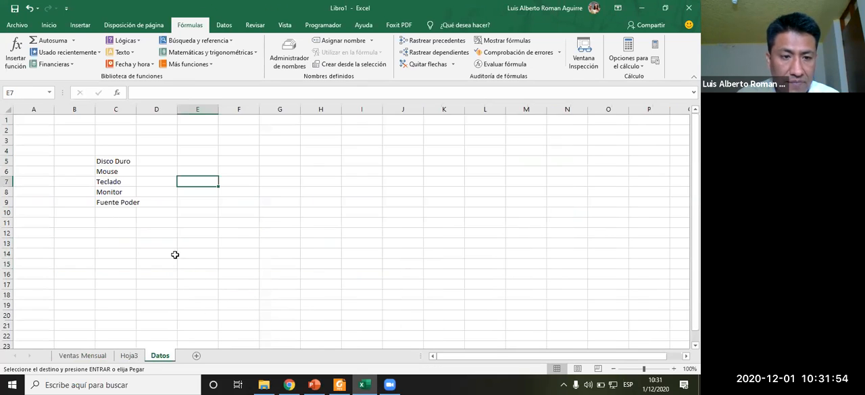
pyautogui.click(129, 355)
pyautogui.click(137, 274)
pyautogui.hotkey('ctrl', 'v')
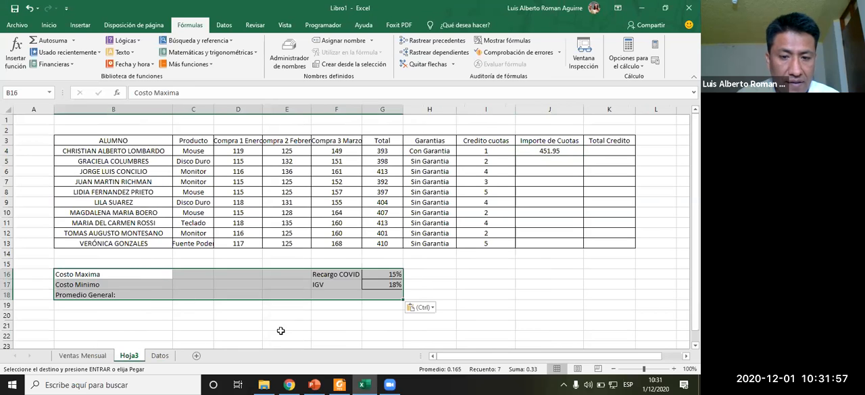
pyautogui.click(335, 315)
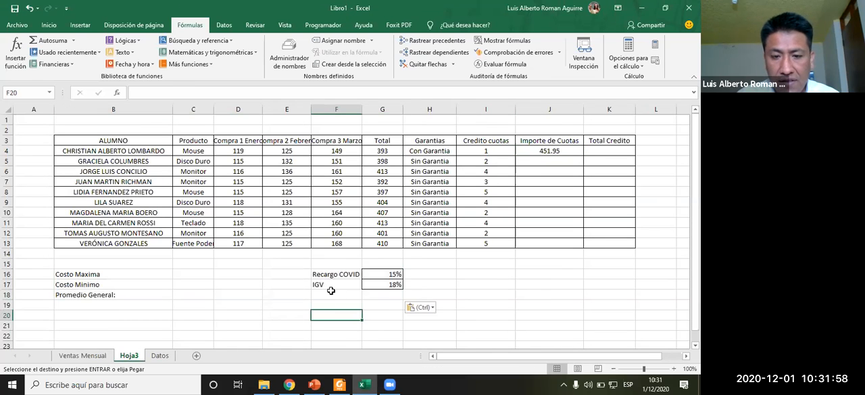
# - Replace the 15% in J4's formula with a reference to the Recargo COVID cell G16
pyautogui.click(543, 152)
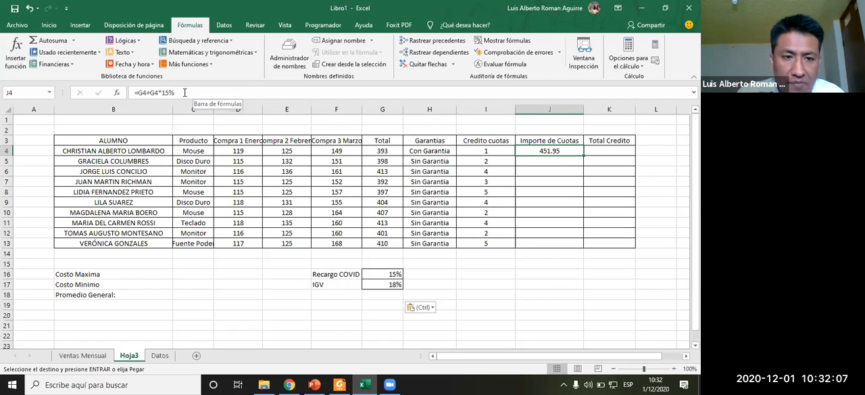
pyautogui.click(379, 275)
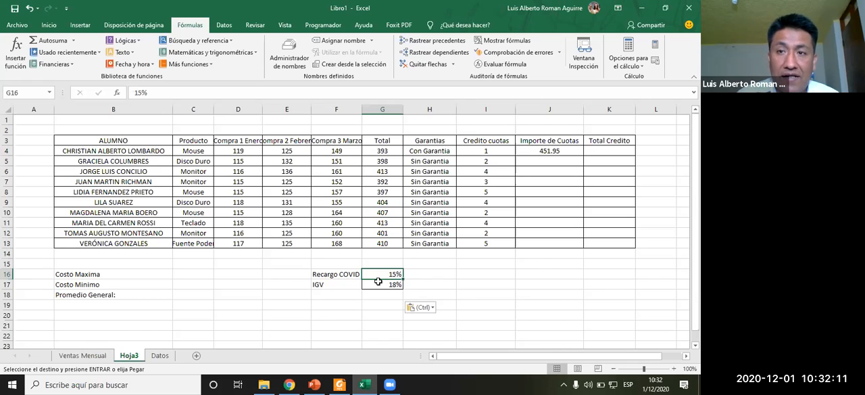
pyautogui.click(553, 151)
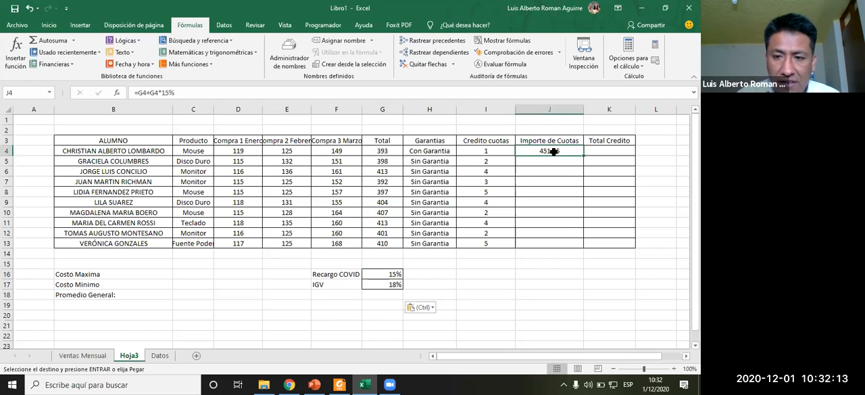
pyautogui.click(208, 95)
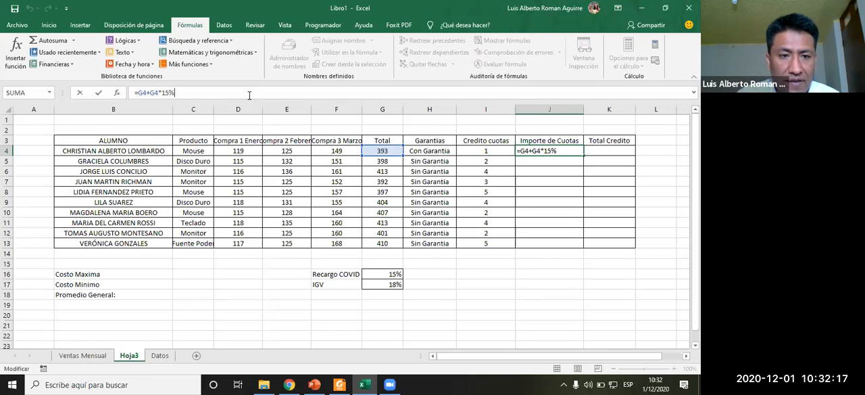
pyautogui.press('BackSpace')
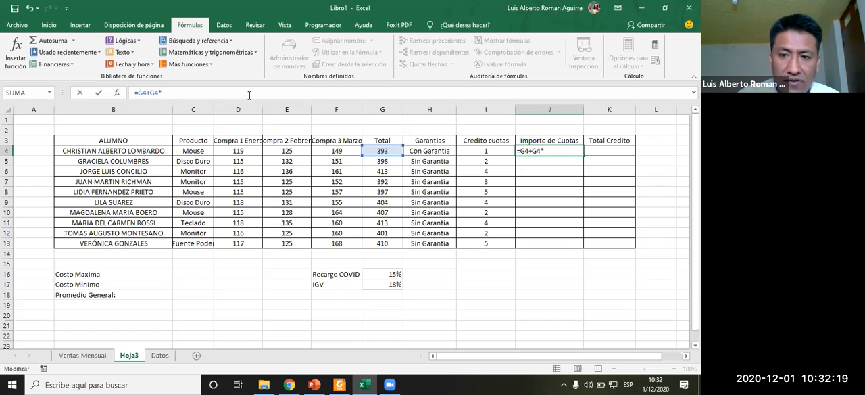
pyautogui.click(377, 274)
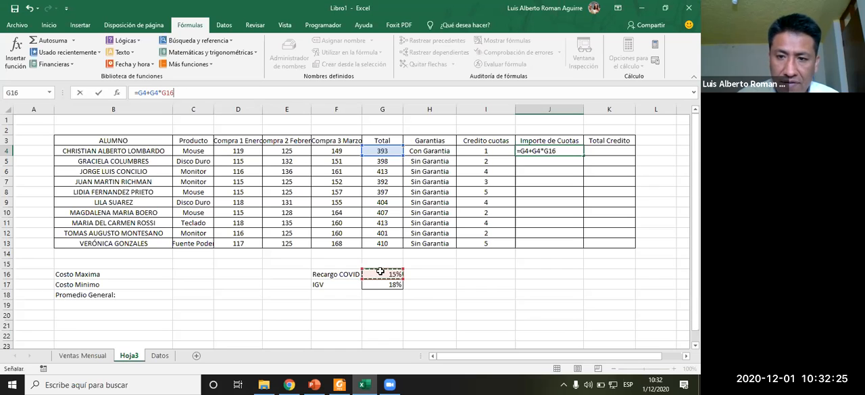
pyautogui.hotkey('ctrl', 'Return')
# - Set the Recargo COVID percentage in G16 to 17 and check the Importe de Cuotas result
pyautogui.press('Down')
pyautogui.press('Down')
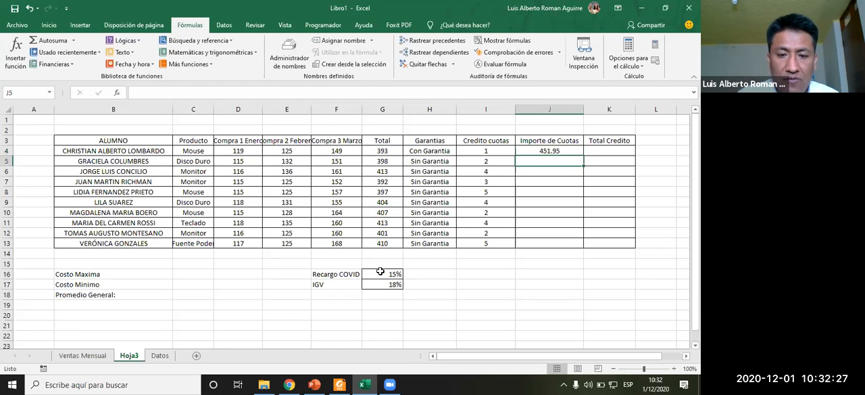
pyautogui.click(395, 275)
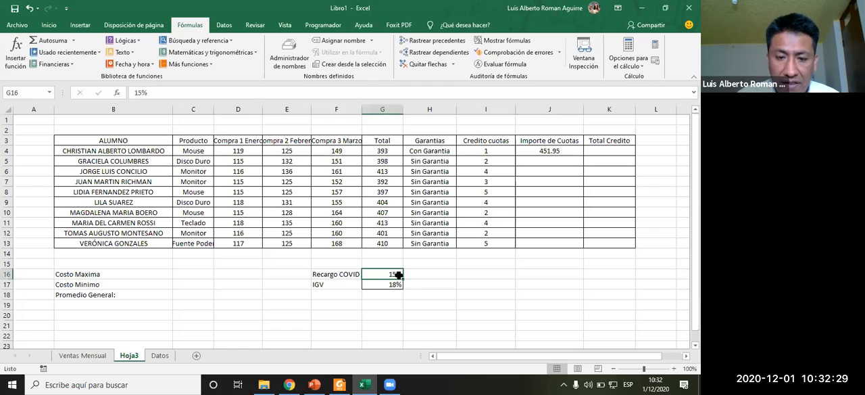
pyautogui.write('17')
pyautogui.press('Return')
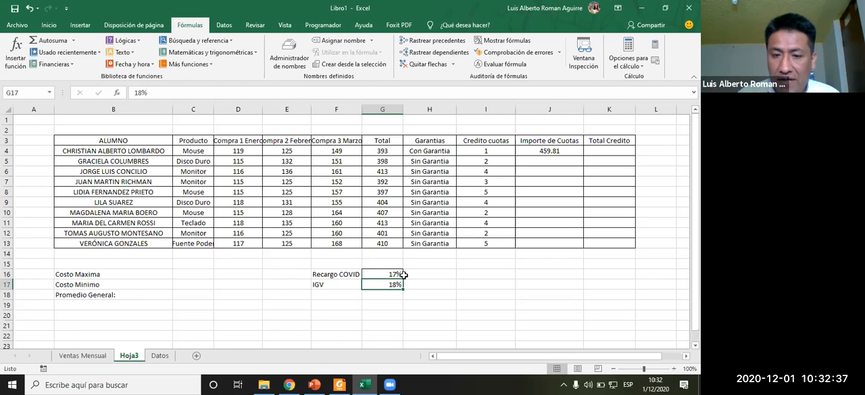
pyautogui.click(401, 274)
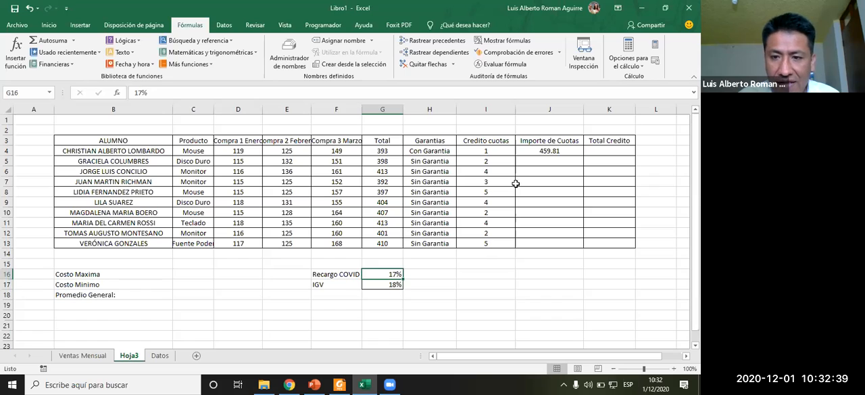
pyautogui.click(534, 151)
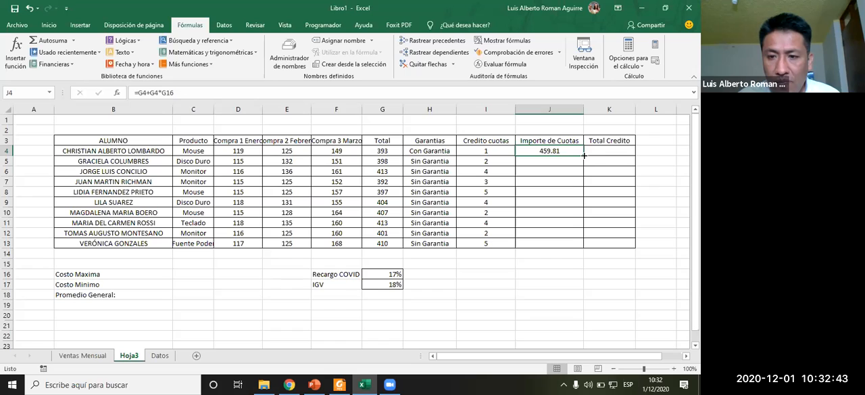
# - Copy J4's Importe de Cuotas formula down to J6 and inspect the copied formulas in J5 and J6
pyautogui.moveTo(584, 156); pyautogui.dragTo(583, 181)
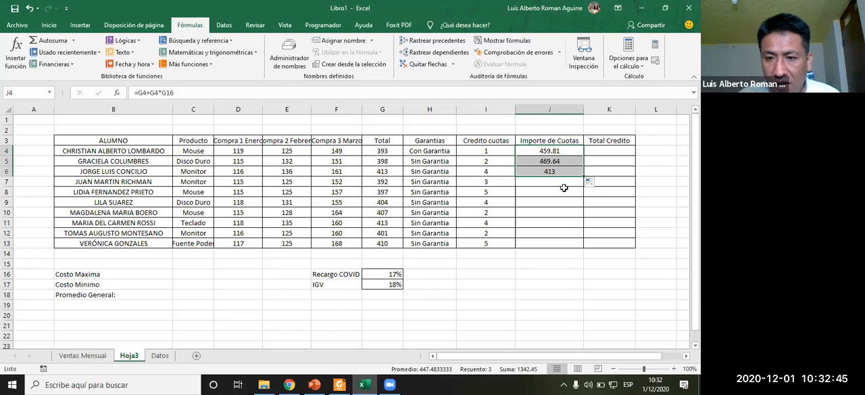
pyautogui.click(559, 163)
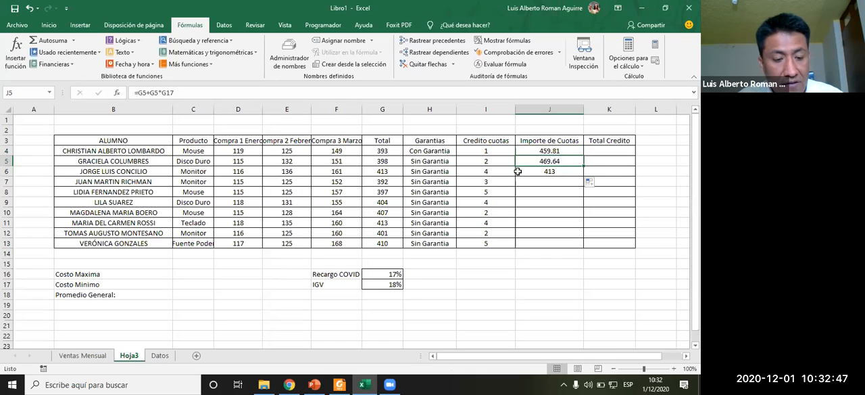
pyautogui.press('F2')
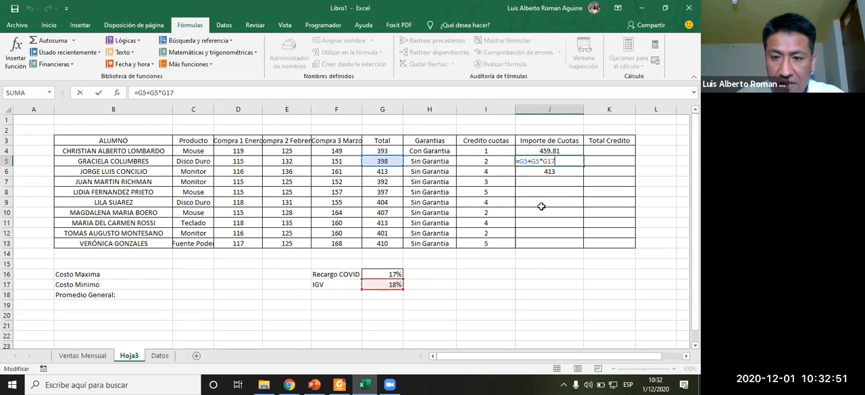
pyautogui.press('Return')
pyautogui.press('F2')
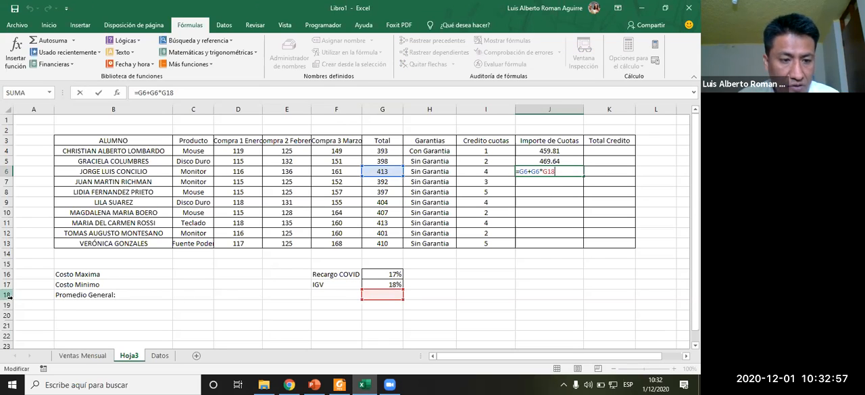
pyautogui.press('Return')
pyautogui.press('Up')
pyautogui.press('Up')
pyautogui.press('Up')
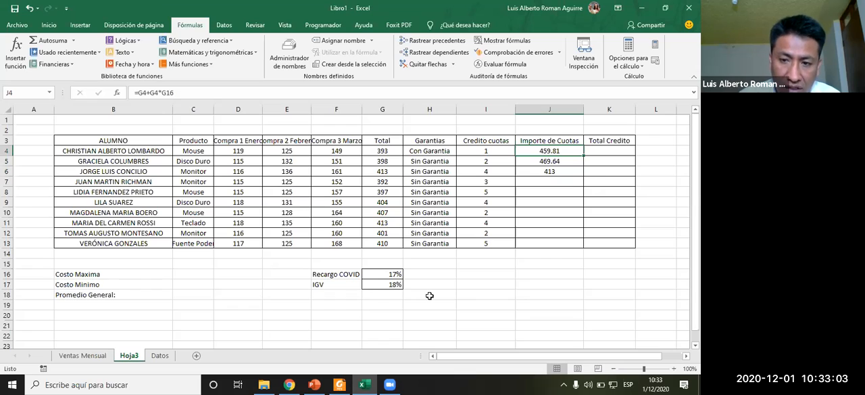
# - Make the Recargo COVID reference in J4's formula absolute, giving =G4+G4*$G$16
pyautogui.click(390, 274)
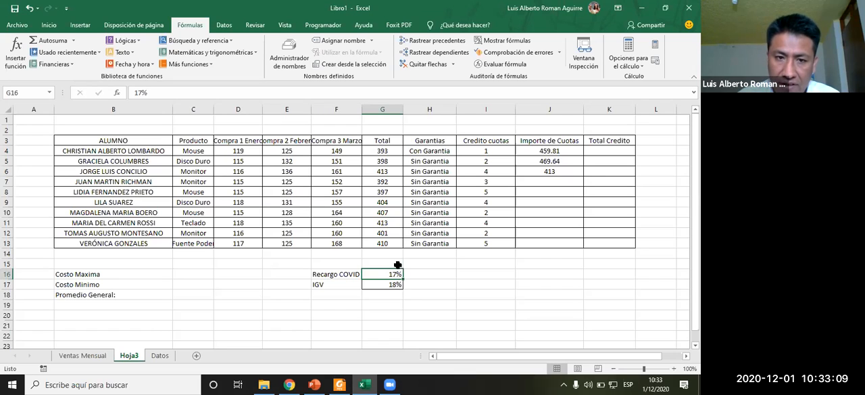
pyautogui.click(543, 151)
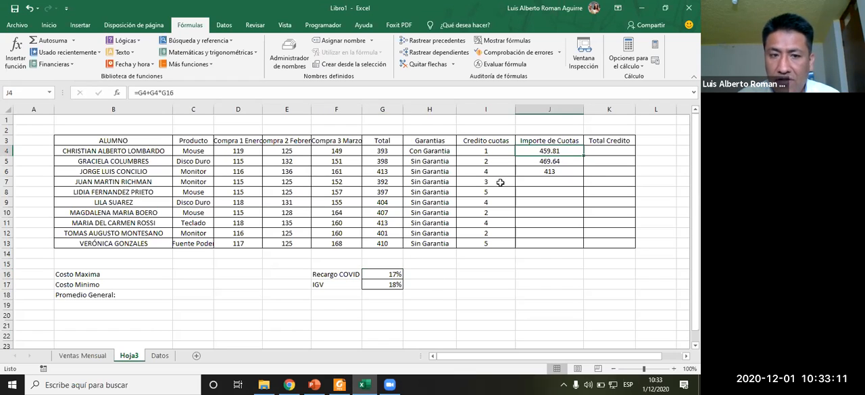
pyautogui.click(164, 92)
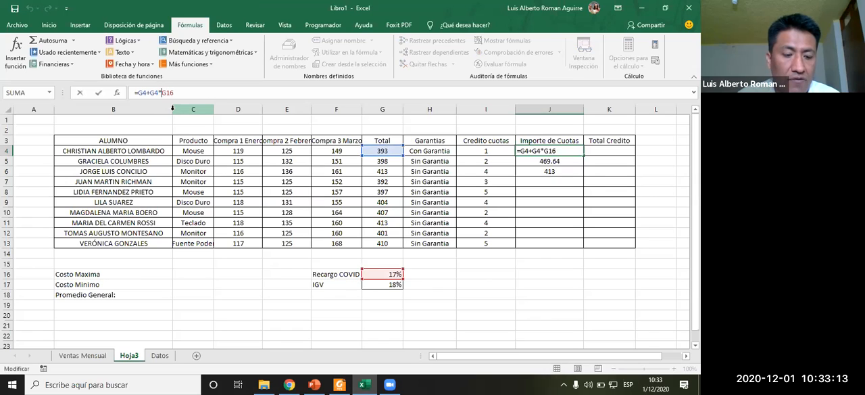
pyautogui.write('$')
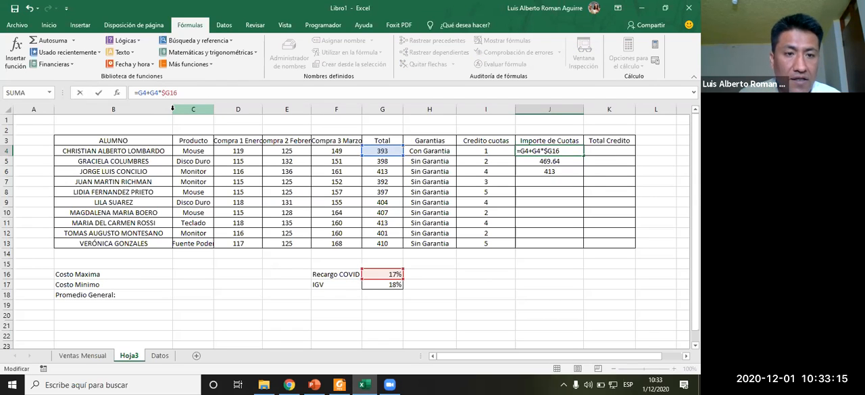
pyautogui.press('Right')
pyautogui.write('$')
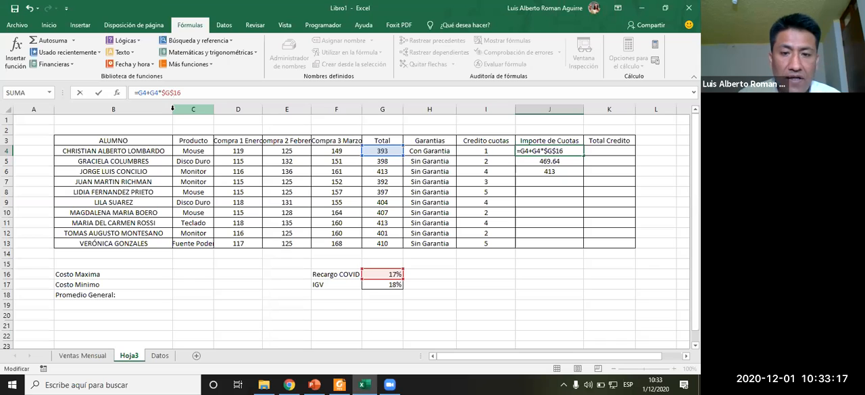
pyautogui.press('Return')
pyautogui.press('Up')
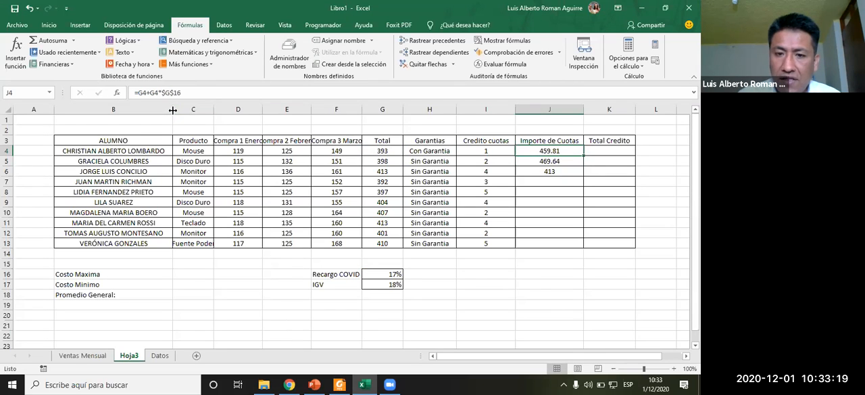
# - Fill the Importe de Cuotas formula down to J13 and check the copied formula in J11
pyautogui.moveTo(584, 156); pyautogui.dragTo(555, 251)
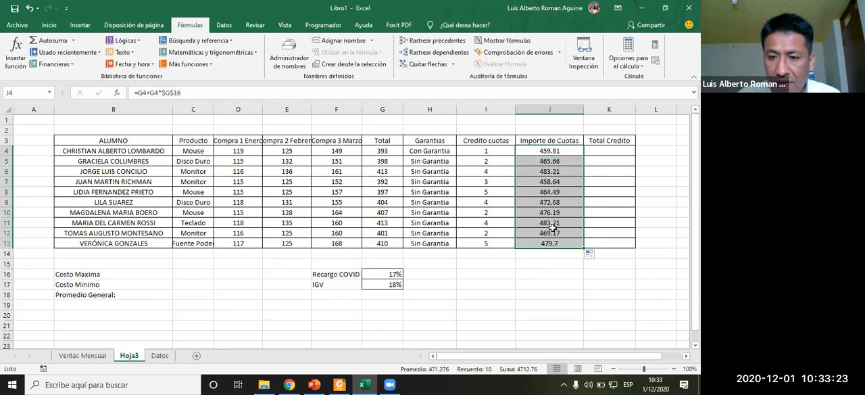
pyautogui.click(556, 222)
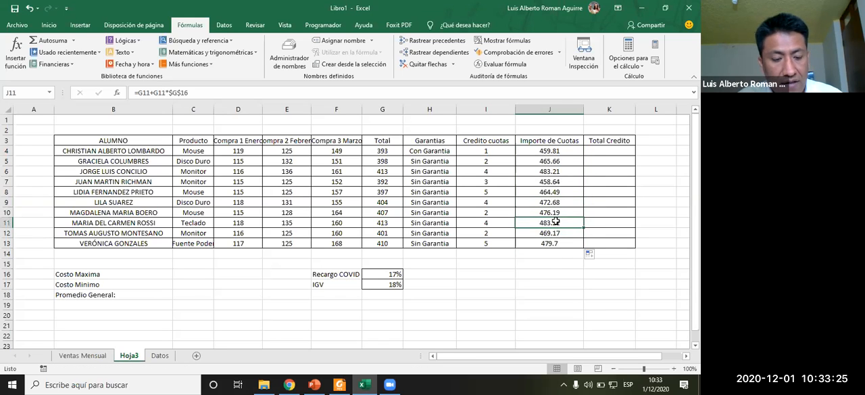
pyautogui.doubleClick(555, 222)
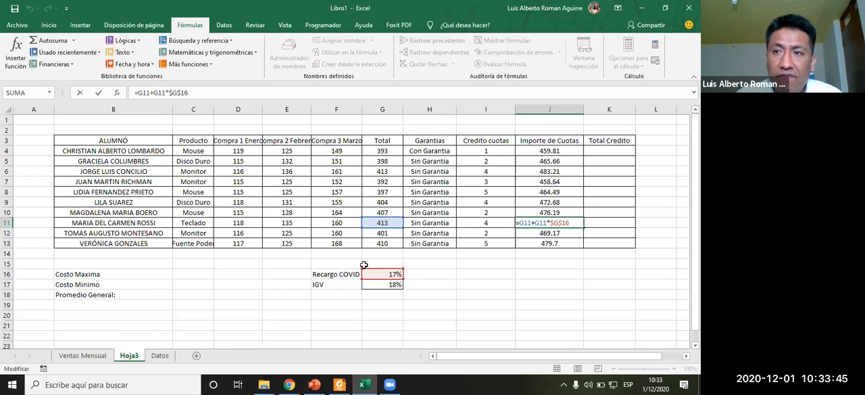
pyautogui.click(443, 284)
pyautogui.click(537, 171)
# - Compare with the exercise instructions and change J4's formula to =(G4+G4*$G$16)/I4, dividing by the Credito cuotas value
pyautogui.hotkey('alt', 'Tab')
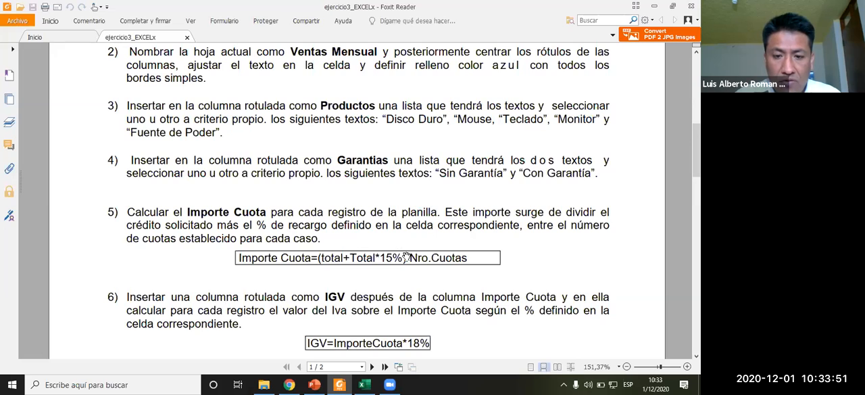
pyautogui.hotkey('alt', 'Tab')
pyautogui.click(548, 152)
pyautogui.click(138, 92)
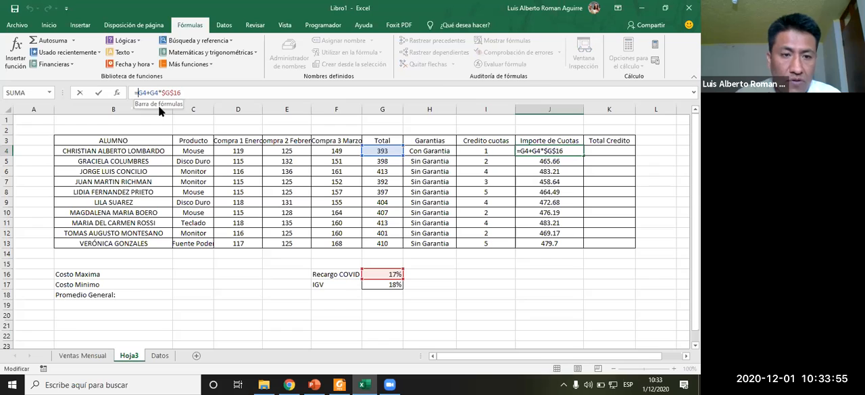
pyautogui.write('(')
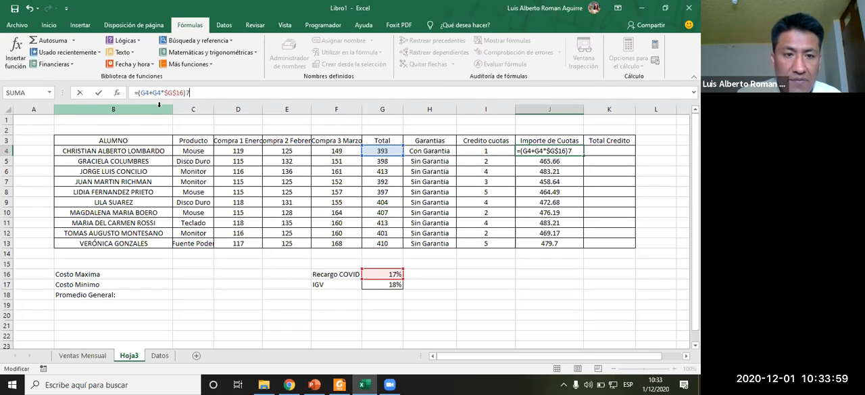
pyautogui.press('BackSpace')
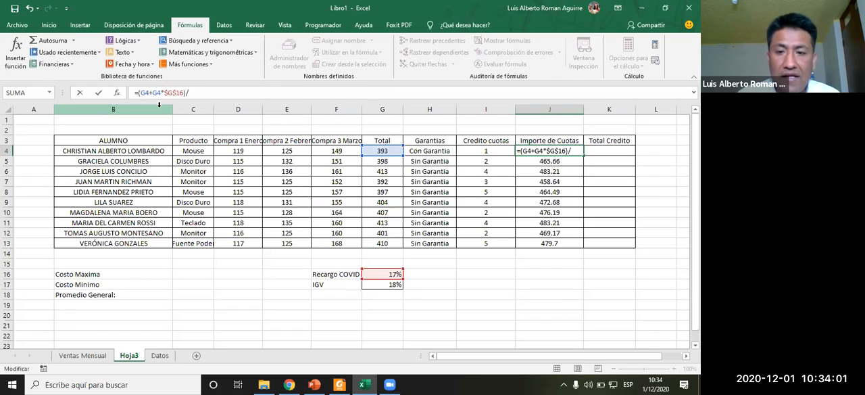
pyautogui.write('/')
pyautogui.click(476, 150)
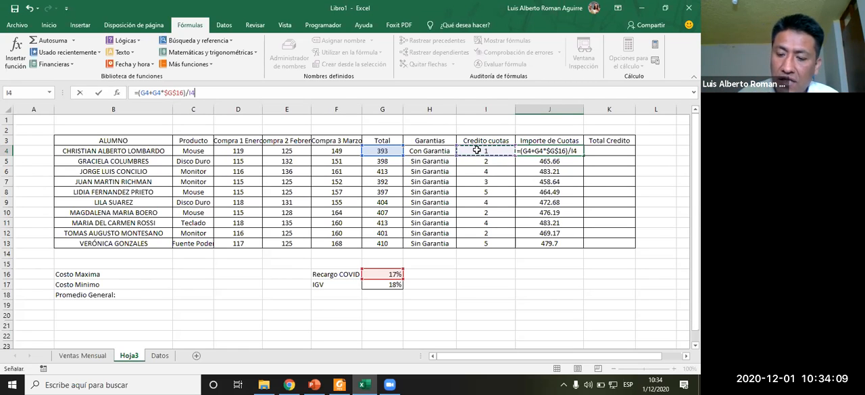
pyautogui.hotkey('ctrl', 'Return')
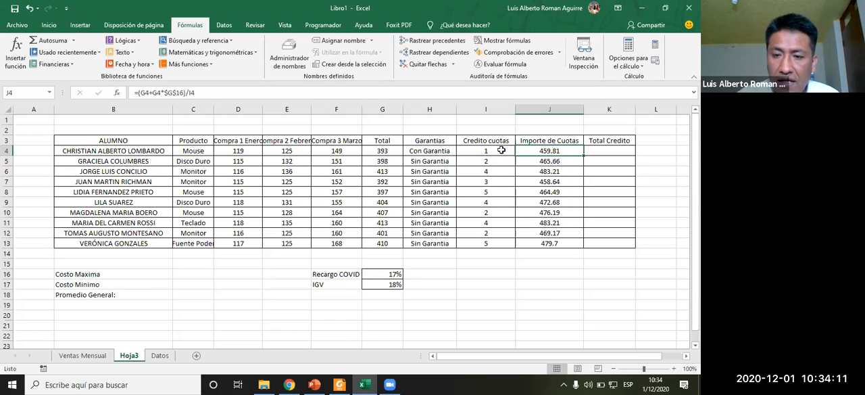
# - Fill the revised Importe de Cuotas formula down to J13 and check the copied formula in J12
pyautogui.moveTo(584, 156); pyautogui.dragTo(579, 250)
pyautogui.click(396, 273)
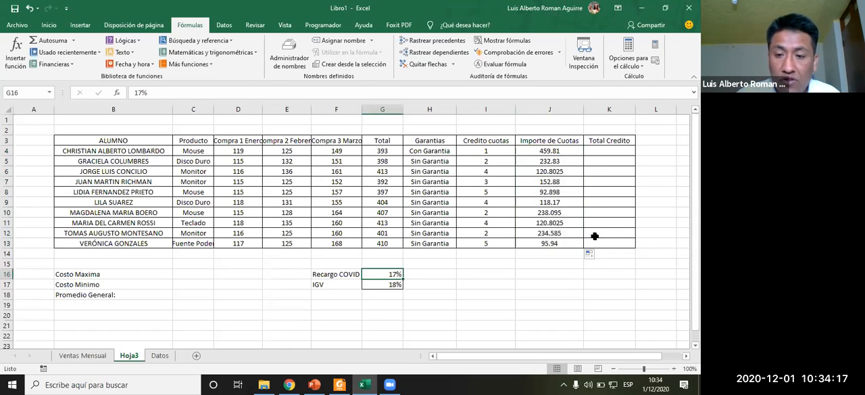
pyautogui.click(548, 232)
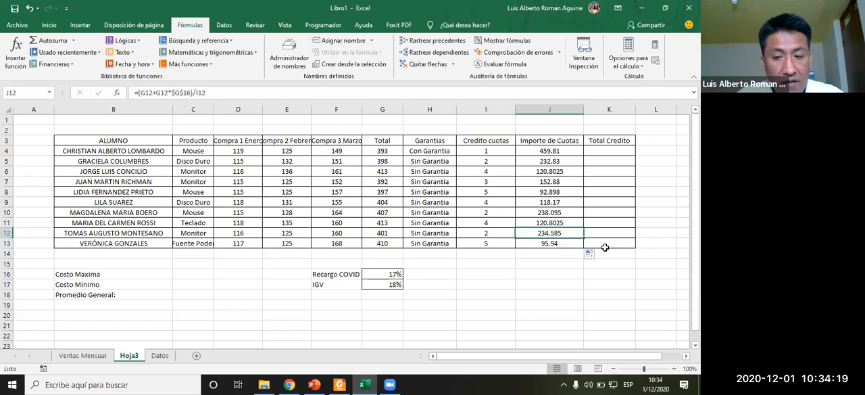
pyautogui.press('F2')
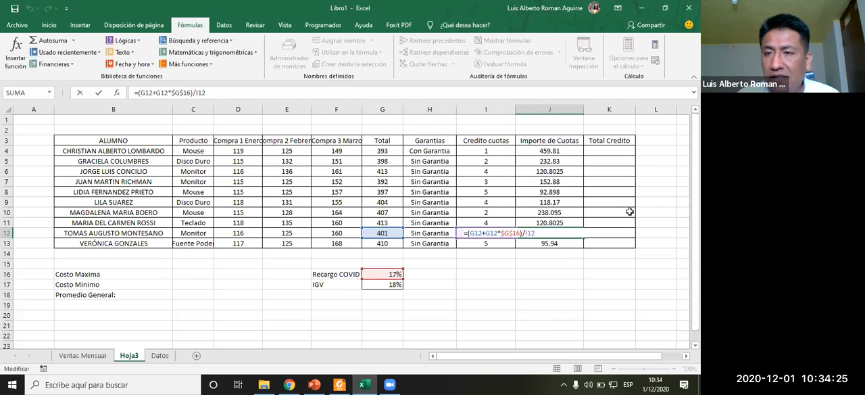
pyautogui.press('Return')
pyautogui.press('Up')
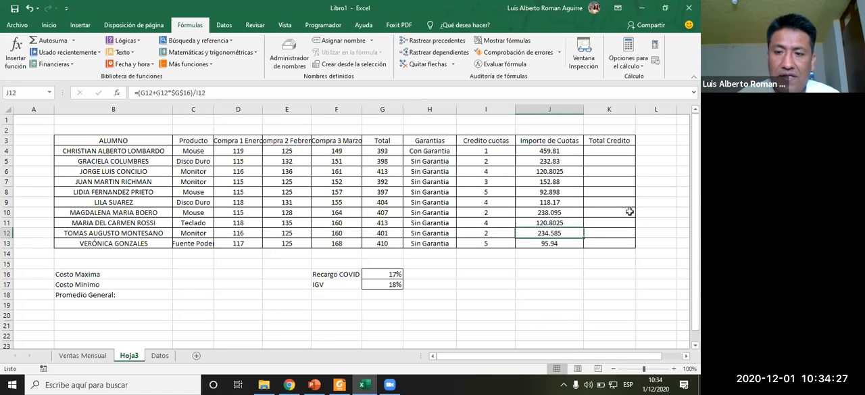
# - Review the IGV instruction and insert a new column before Total Credito headed IGV
pyautogui.hotkey('alt', 'Tab')
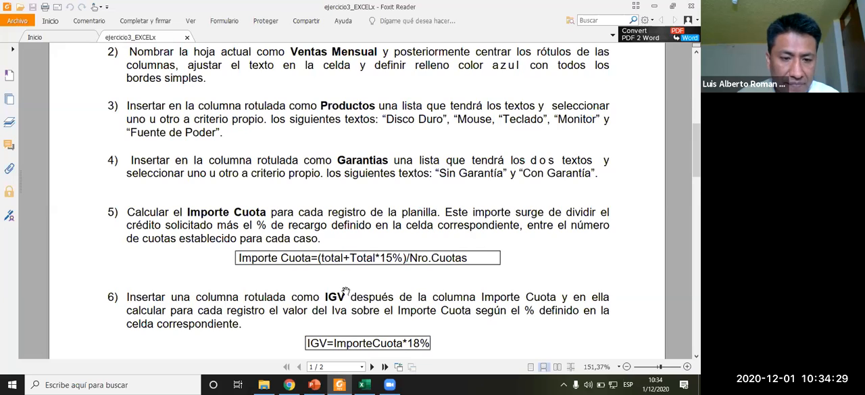
pyautogui.scroll(-2, 343, 295)
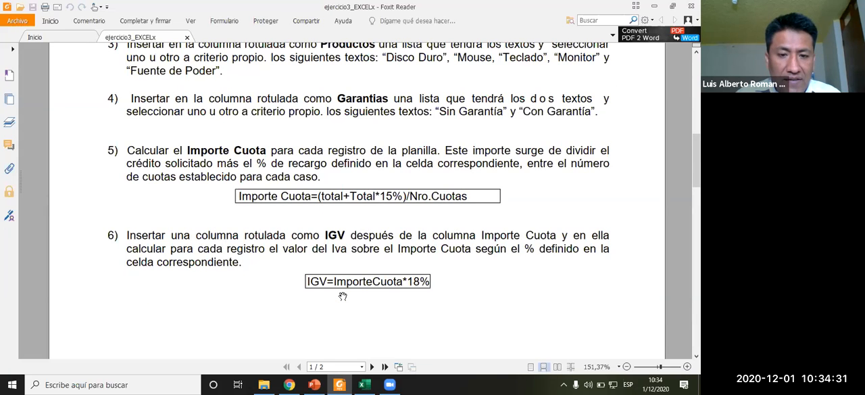
pyautogui.scroll(-2, 342, 295)
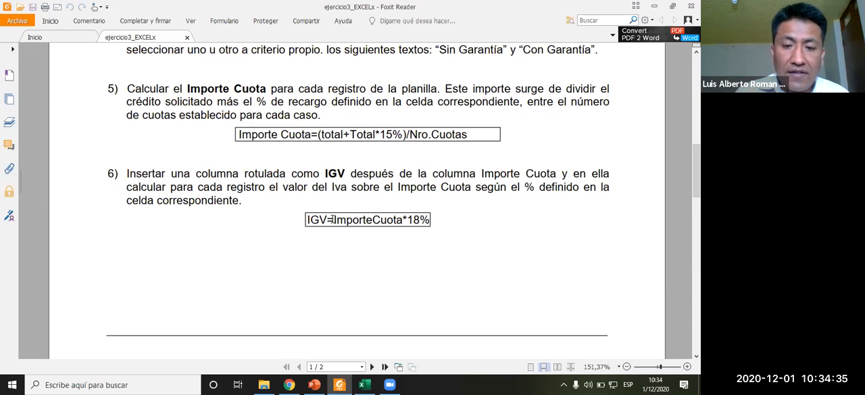
pyautogui.hotkey('alt', 'Tab')
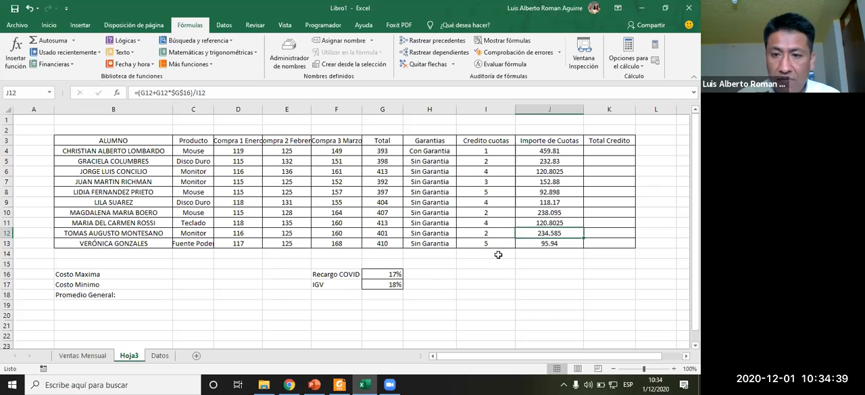
pyautogui.hotkey('alt', 'Tab')
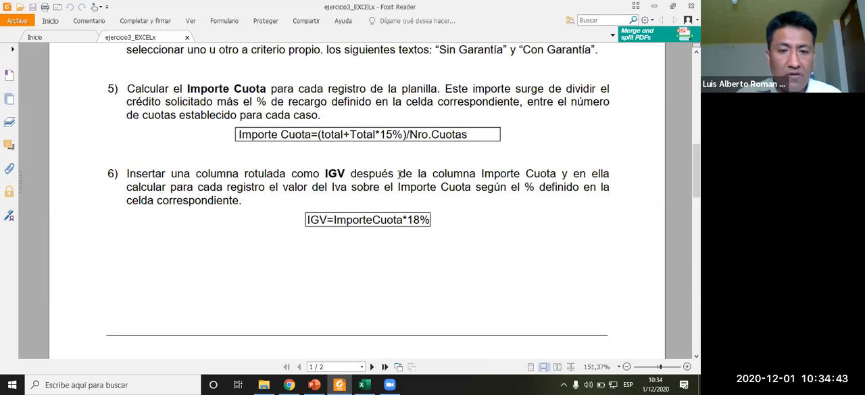
pyautogui.hotkey('alt', 'Tab')
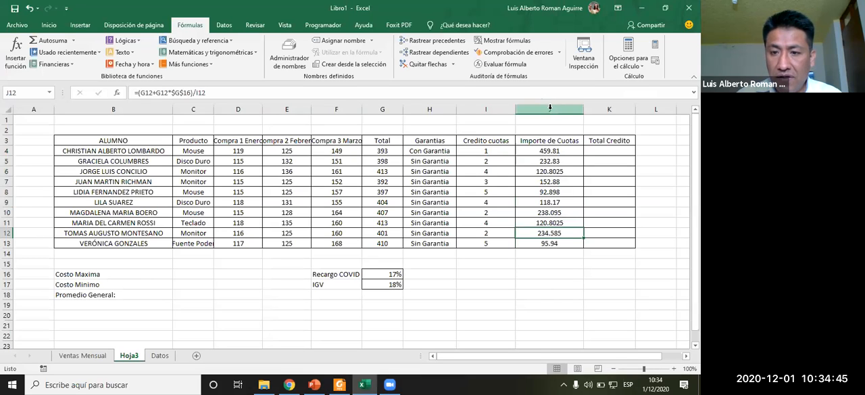
pyautogui.click(600, 108)
pyautogui.rightClick(601, 110)
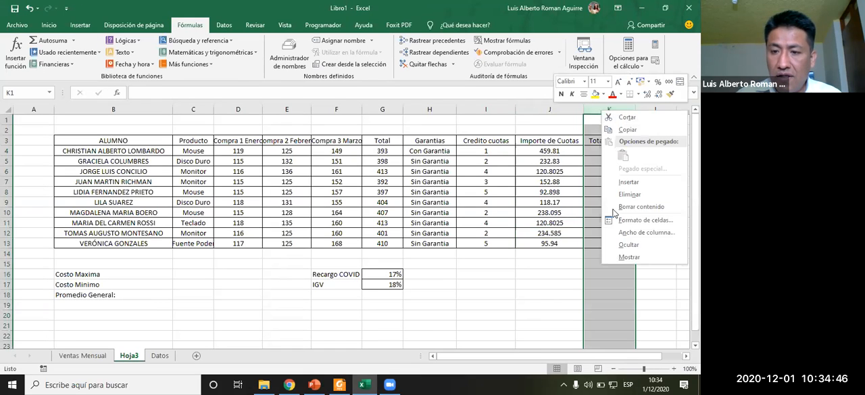
pyautogui.click(637, 182)
pyautogui.click(615, 137)
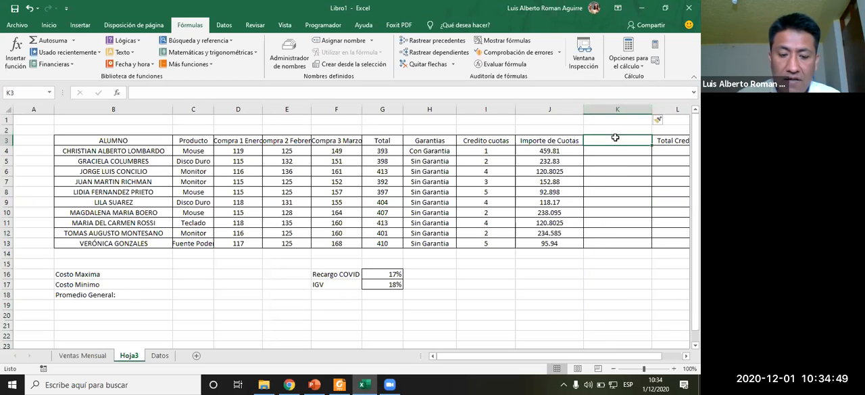
pyautogui.write('IGV')
pyautogui.press('Return')
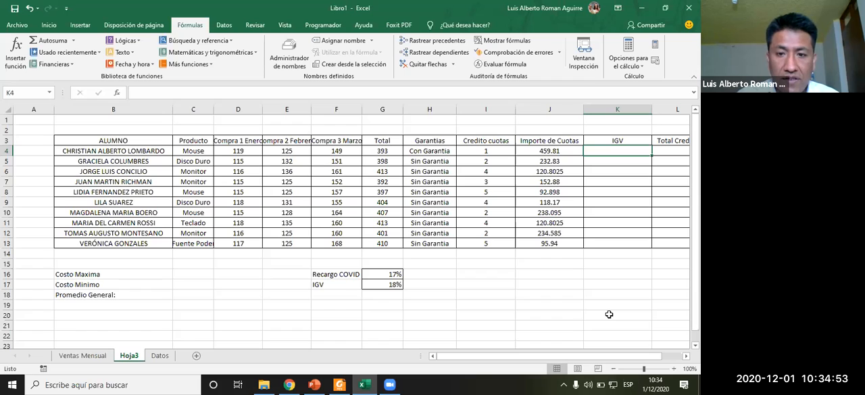
# - Narrow the Garantias and Credito cuotas columns and wrap the text of the header row B3:L3
pyautogui.moveTo(456, 108); pyautogui.dragTo(430, 109)
pyautogui.moveTo(489, 109); pyautogui.dragTo(469, 110)
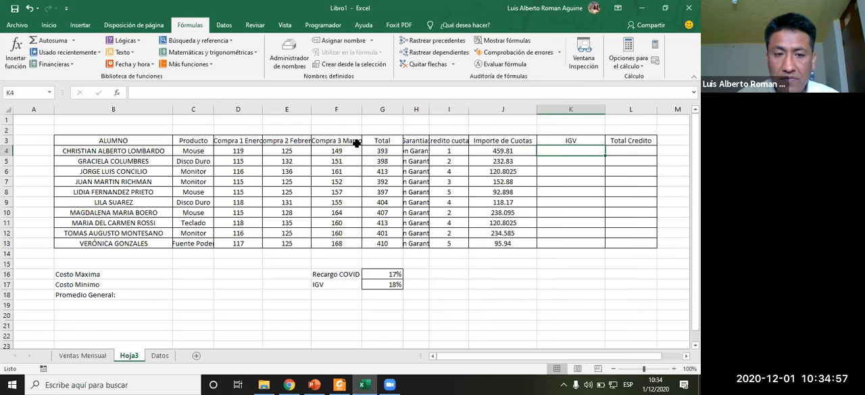
pyautogui.moveTo(155, 140); pyautogui.dragTo(632, 140)
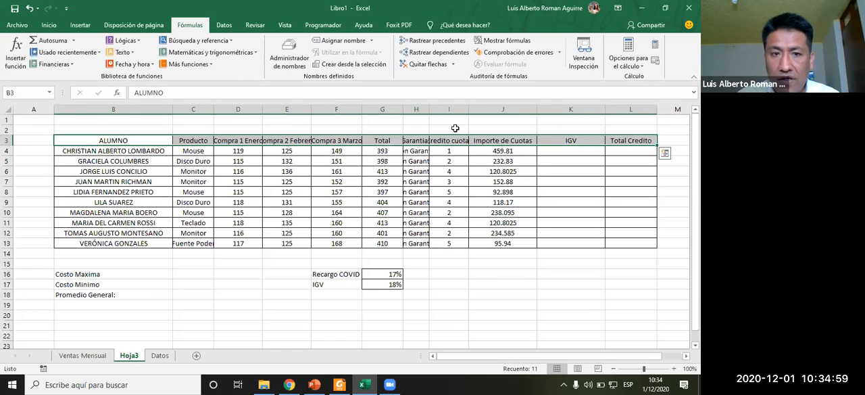
pyautogui.click(49, 25)
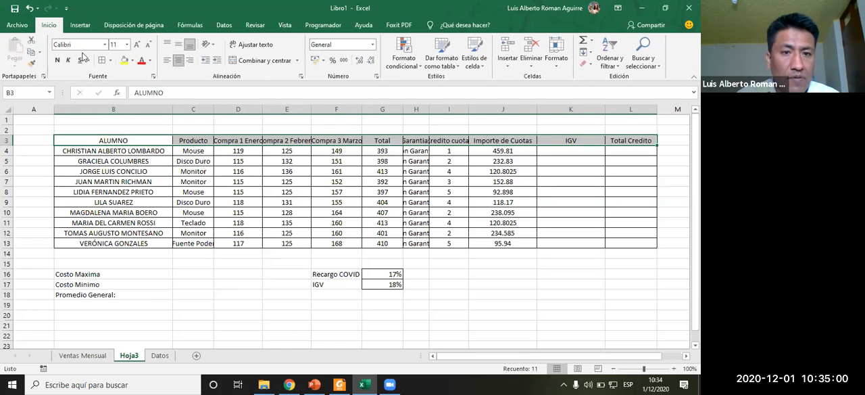
pyautogui.click(254, 44)
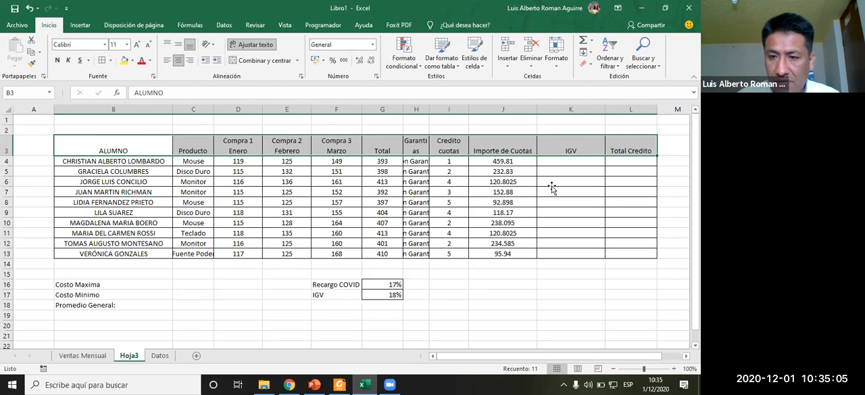
# - Check the IGV instruction in the exercise and enter =J4+G17 in K4 for the IGV
pyautogui.click(554, 160)
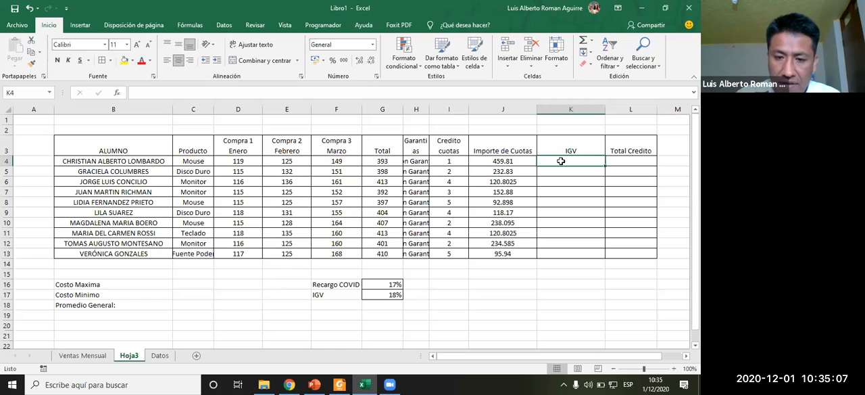
pyautogui.hotkey('alt', 'Tab')
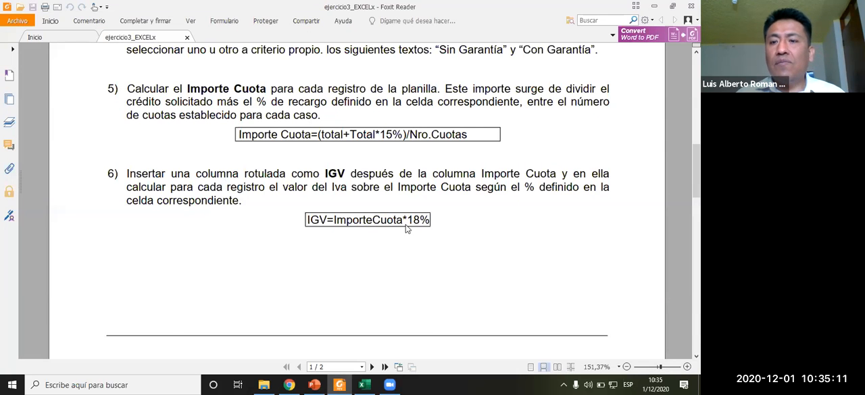
pyautogui.hotkey('alt', 'Tab')
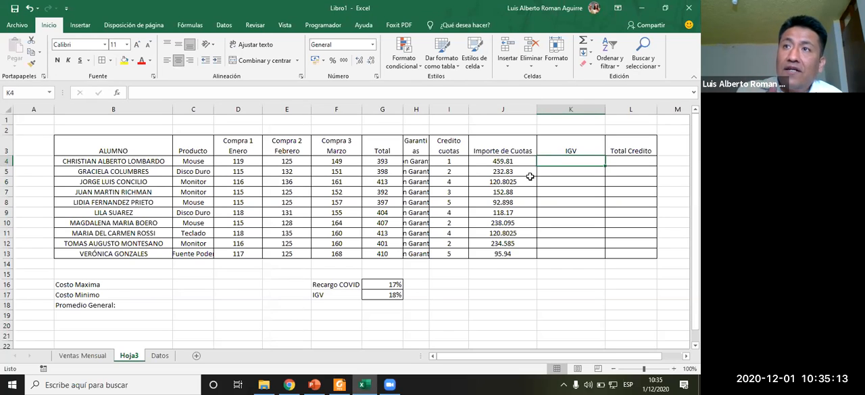
pyautogui.click(385, 295)
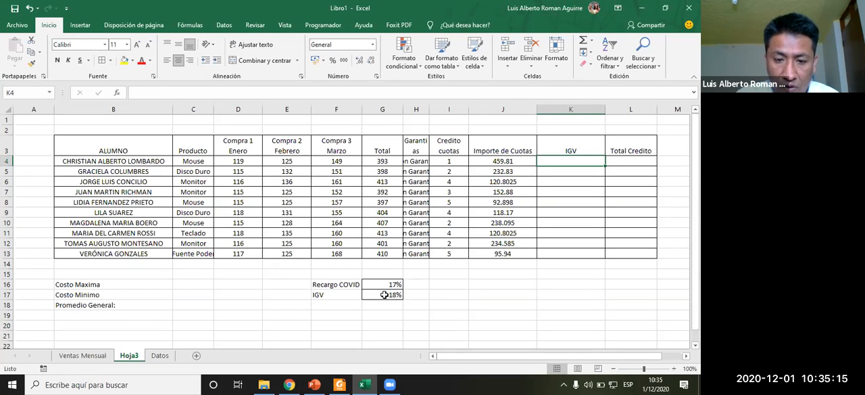
pyautogui.click(553, 158)
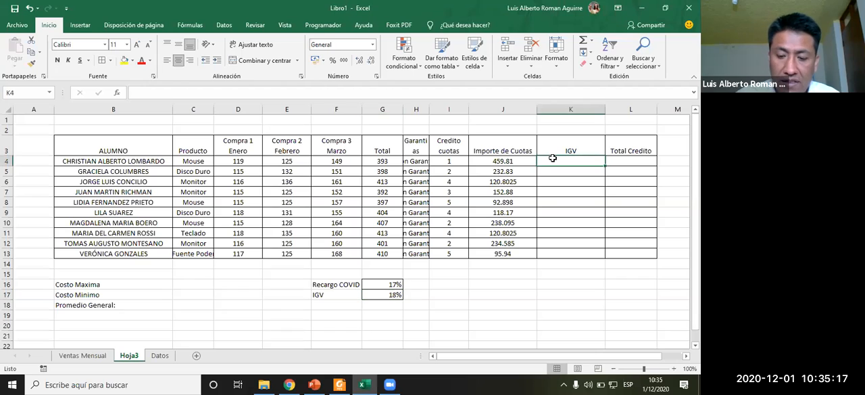
pyautogui.write('=')
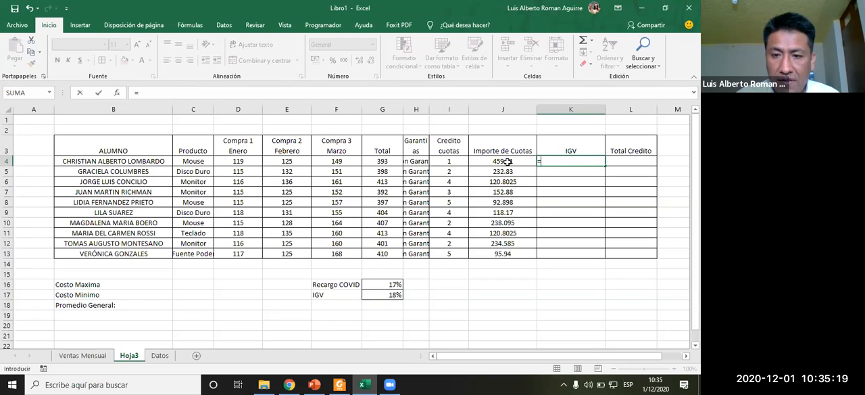
pyautogui.click(498, 164)
pyautogui.write('+')
pyautogui.click(391, 294)
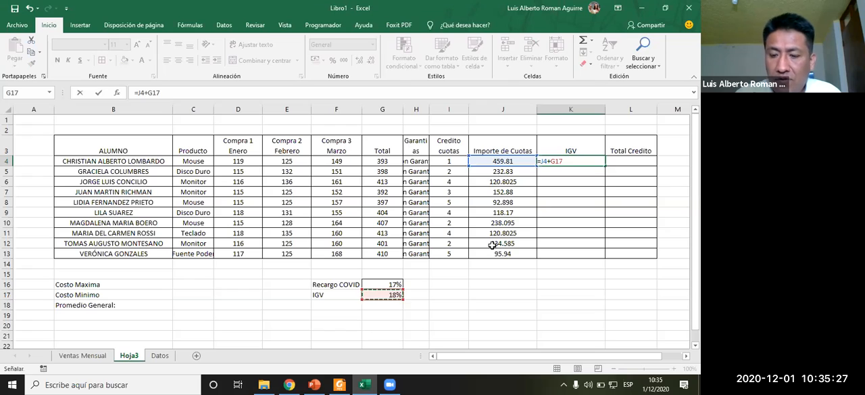
pyautogui.hotkey('ctrl', 'Return')
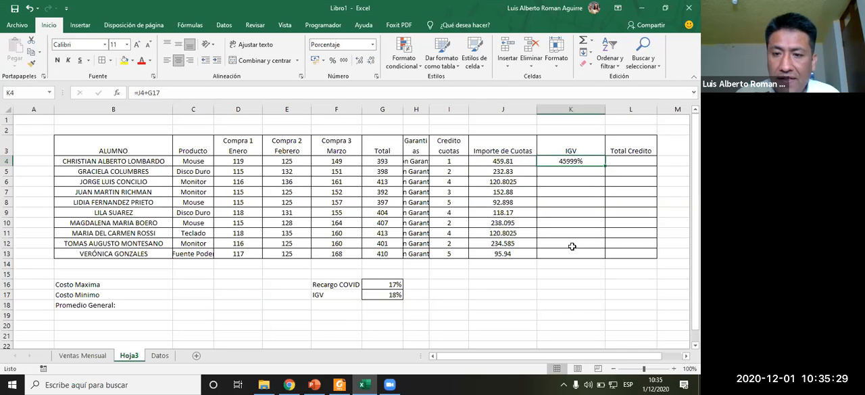
# - Make the IGV rate reference absolute in K4's formula, giving =J4+$G$17
pyautogui.click(144, 92)
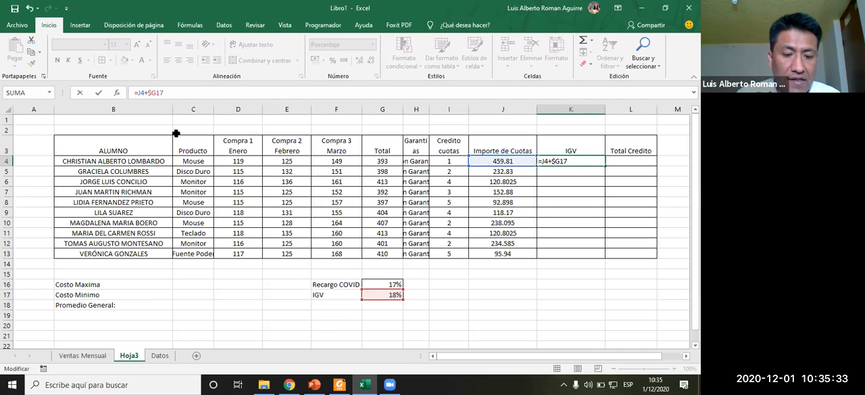
pyautogui.write('$')
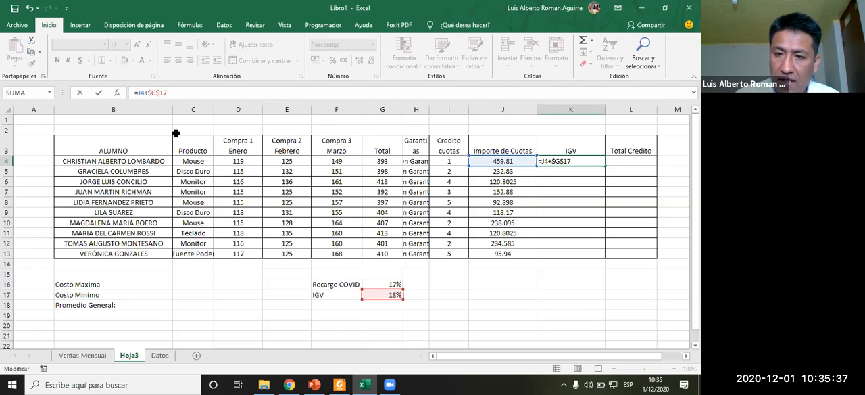
pyautogui.press('Return')
pyautogui.click(567, 158)
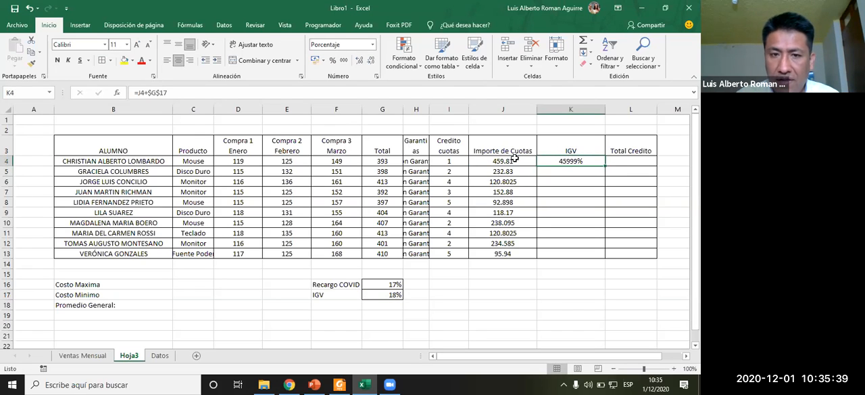
# - Give K4 two decimal places and fill its IGV formula down to K13
pyautogui.click(360, 61)
pyautogui.click(374, 64)
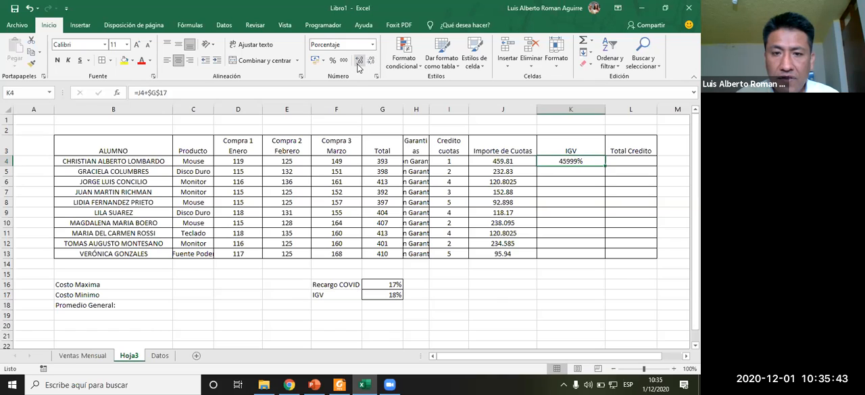
pyautogui.click(361, 61)
pyautogui.click(361, 62)
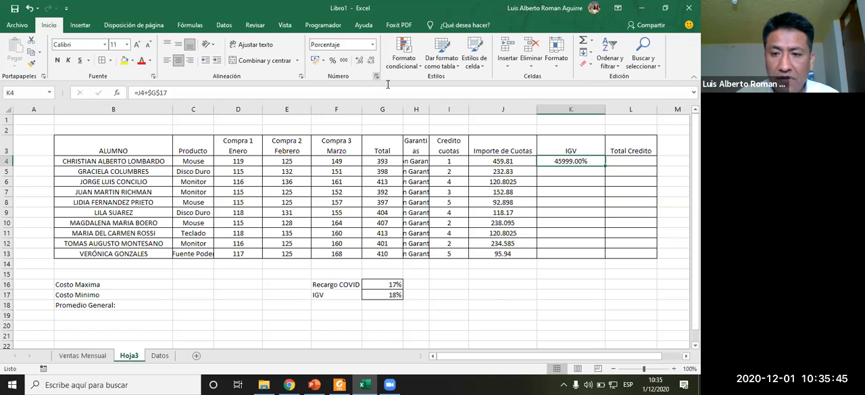
pyautogui.moveTo(606, 166); pyautogui.dragTo(601, 255)
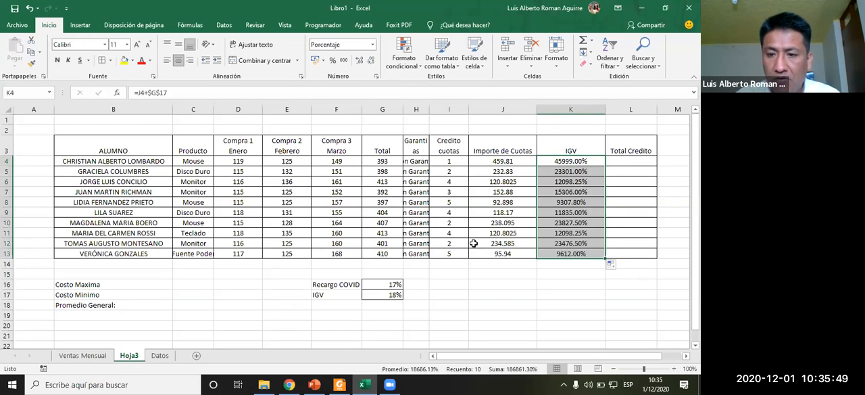
# - Review the IGV instruction and inspect the IGV results and the IGV rate cell G17
pyautogui.hotkey('alt', 'Tab')
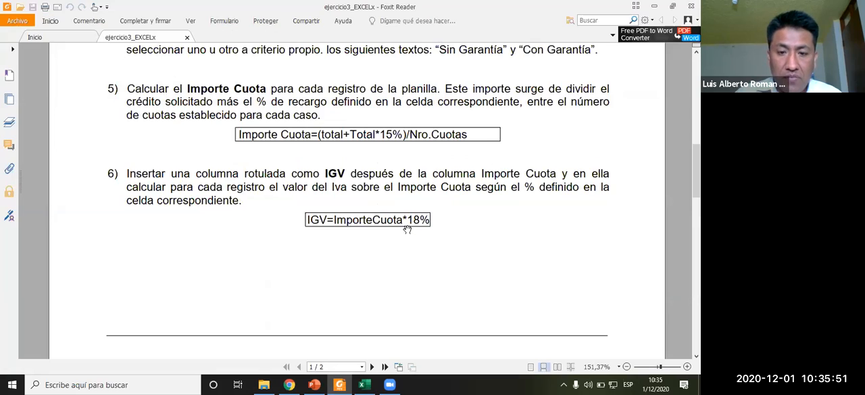
pyautogui.hotkey('alt', 'Tab')
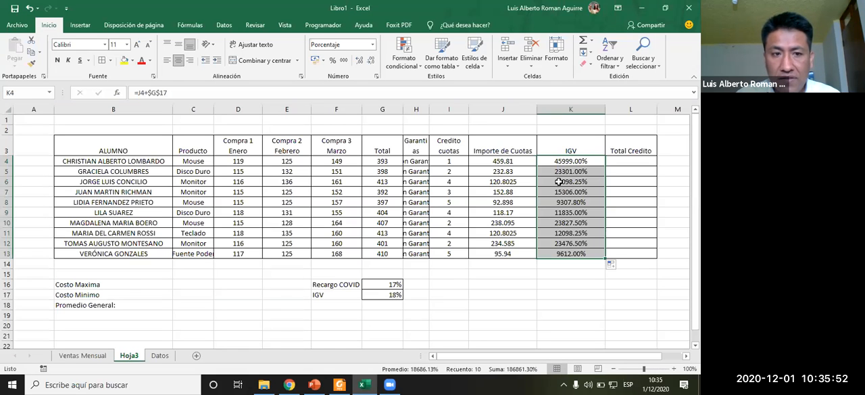
pyautogui.click(383, 294)
pyautogui.click(562, 164)
pyautogui.click(561, 202)
pyautogui.click(561, 223)
pyautogui.click(546, 151)
pyautogui.click(554, 166)
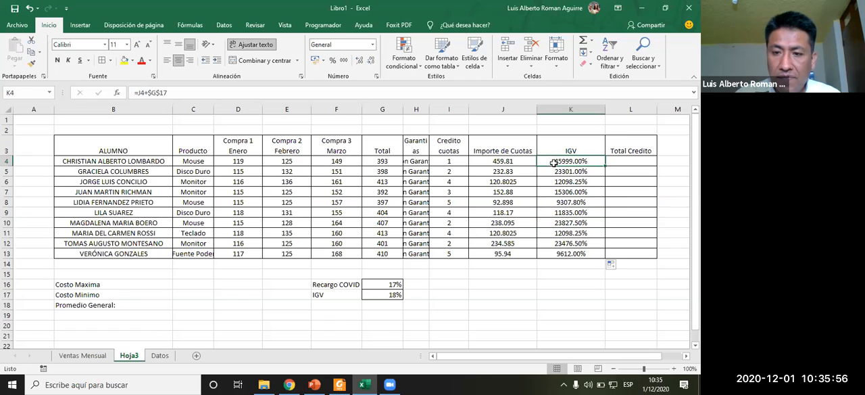
pyautogui.click(386, 297)
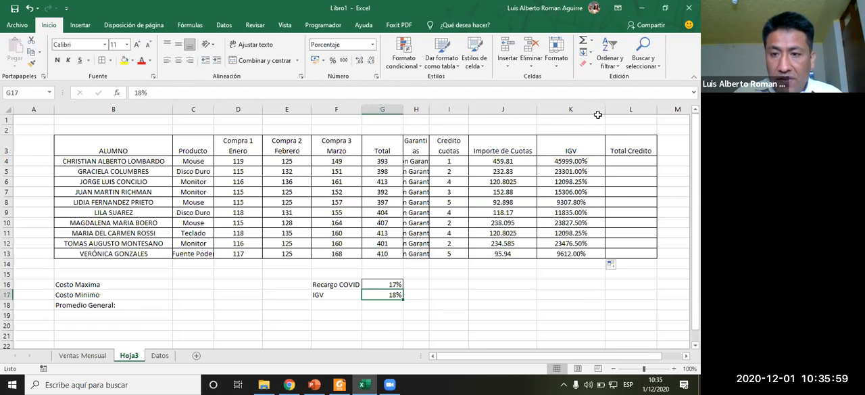
# - Narrow the IGV column and show the IGV rate in G17 with two decimal places
pyautogui.moveTo(604, 106); pyautogui.dragTo(579, 111)
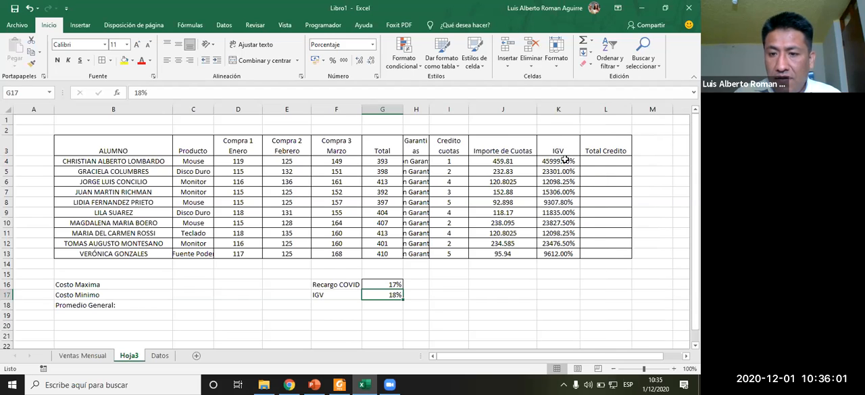
pyautogui.click(359, 62)
pyautogui.click(359, 62)
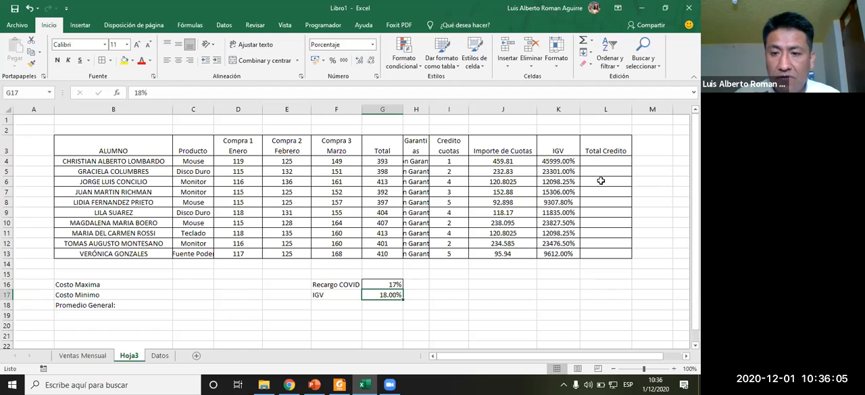
# - Adjust K4's decimal places, removing all decimals from its percentage
pyautogui.click(558, 162)
pyautogui.click(358, 62)
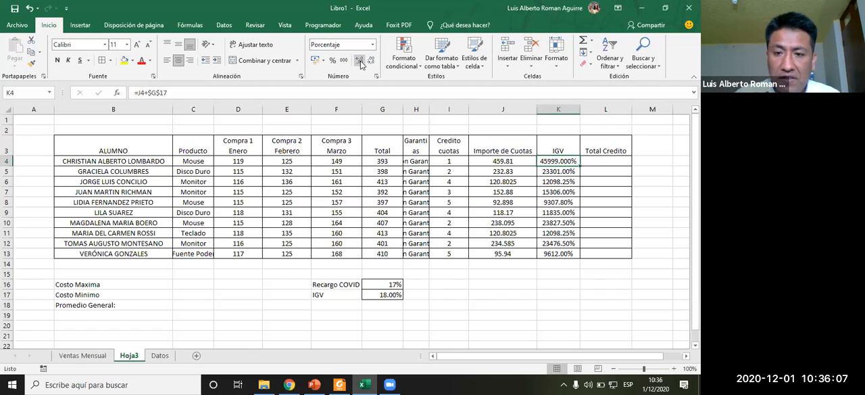
pyautogui.click(372, 62)
pyautogui.click(372, 61)
pyautogui.click(372, 62)
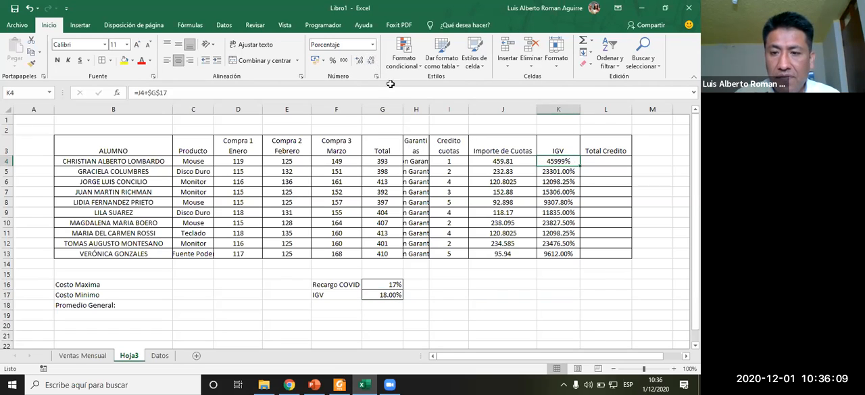
# - Scroll the exercise instructions to the Total Crédito formula
pyautogui.hotkey('alt', 'Tab')
pyautogui.scroll(-6, 351, 277)
pyautogui.scroll(-1, 350, 277)
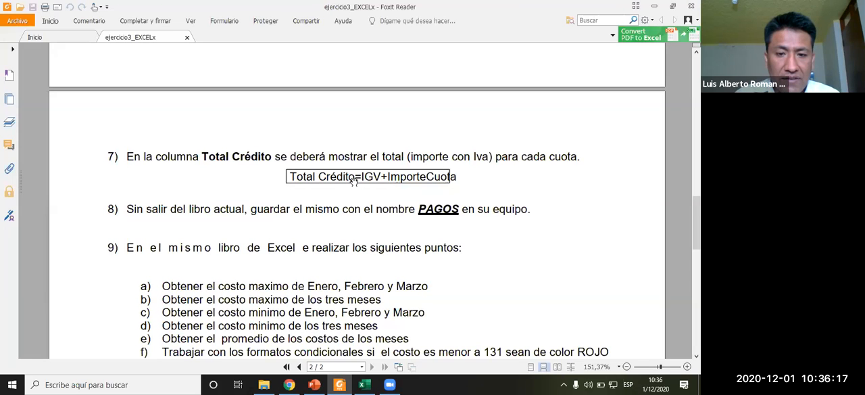
# - Apply the Porcentaje number format to the IGV rate in G17
pyautogui.hotkey('alt', 'Tab')
pyautogui.moveTo(559, 161); pyautogui.dragTo(557, 249)
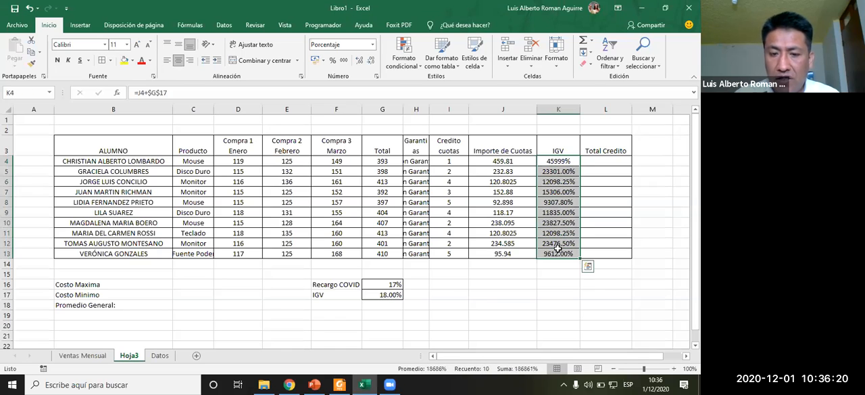
pyautogui.click(384, 295)
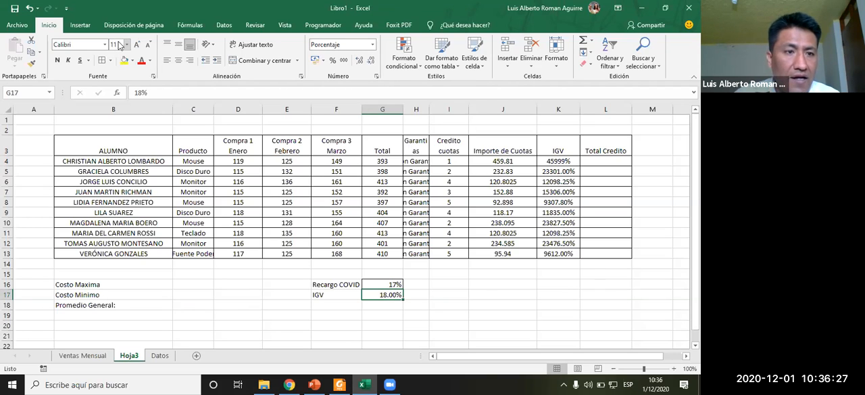
pyautogui.click(374, 44)
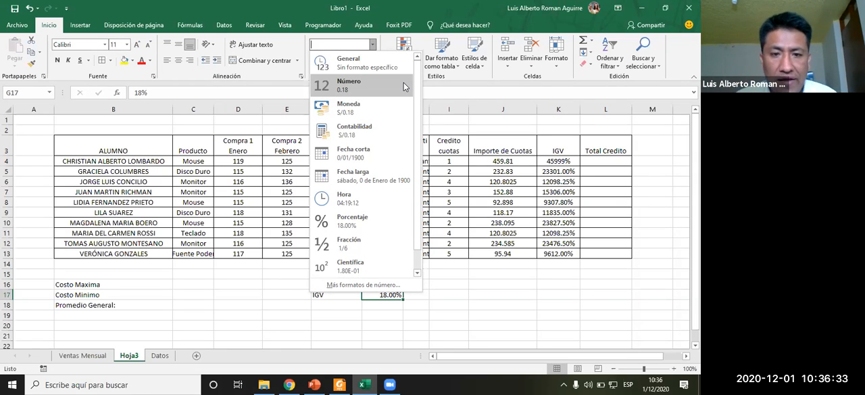
pyautogui.click(366, 231)
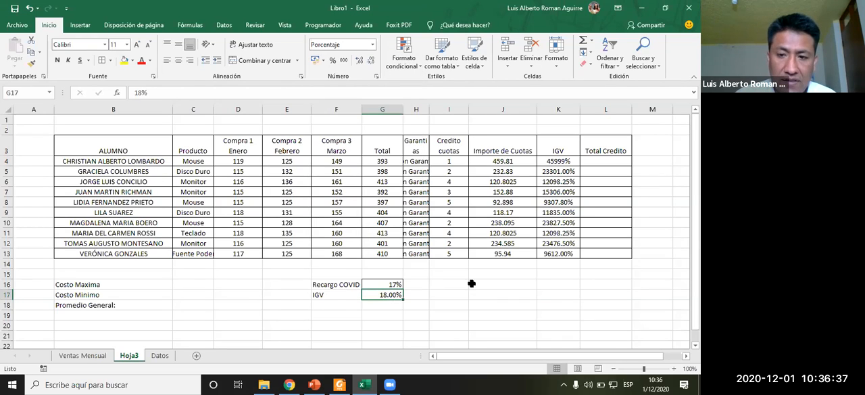
# - Change K4's formula to =J4*$G$17, multiplying Importe de Cuotas by the IGV rate
pyautogui.click(555, 158)
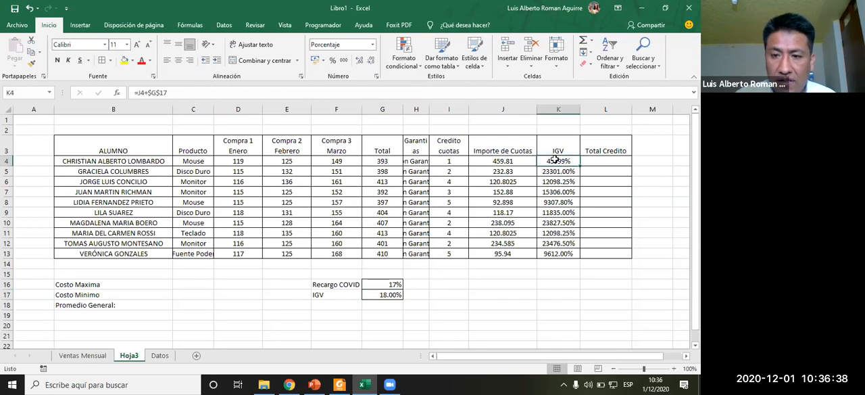
pyautogui.click(149, 93)
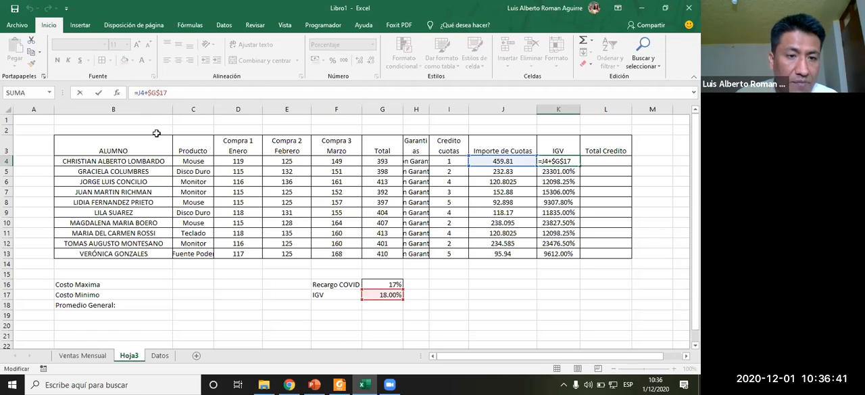
pyautogui.press('BackSpace')
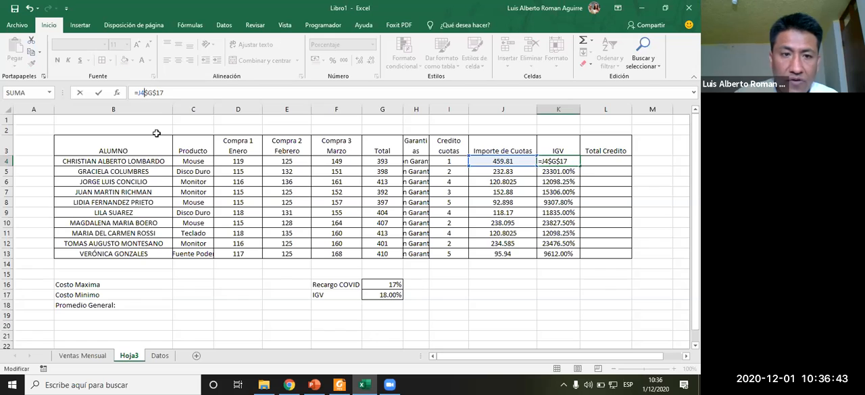
pyautogui.write('+')
pyautogui.press('BackSpace')
pyautogui.write('*')
pyautogui.hotkey('ctrl', 'Return')
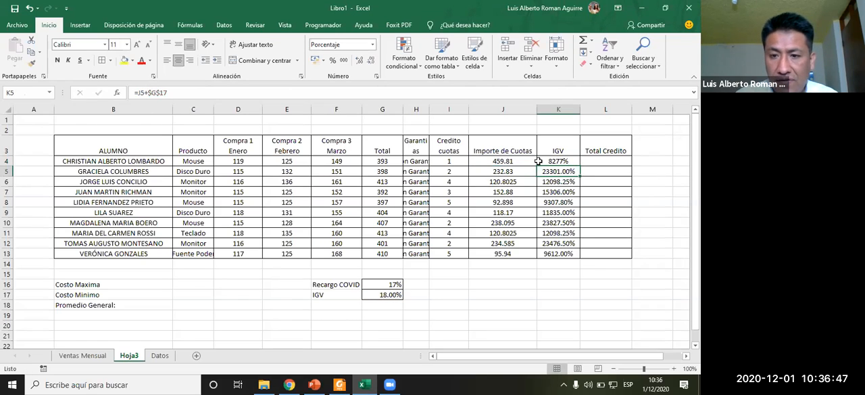
# - Try changing K4's formula to divide Importe de Cuotas by $G$17 instead, and undo the edit
pyautogui.click(361, 60)
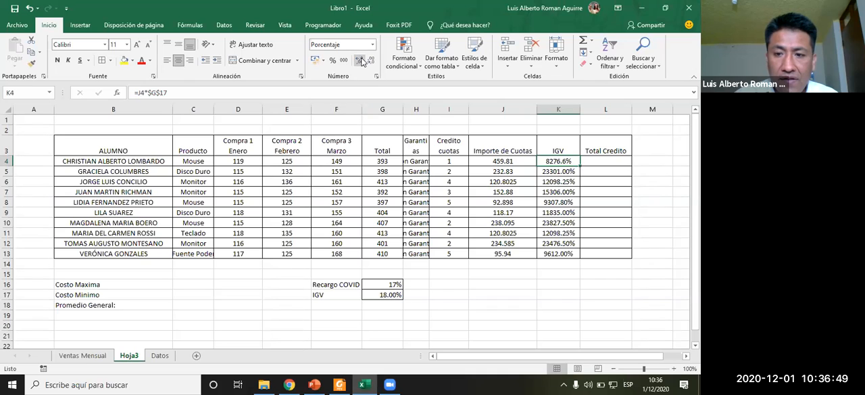
pyautogui.click(371, 60)
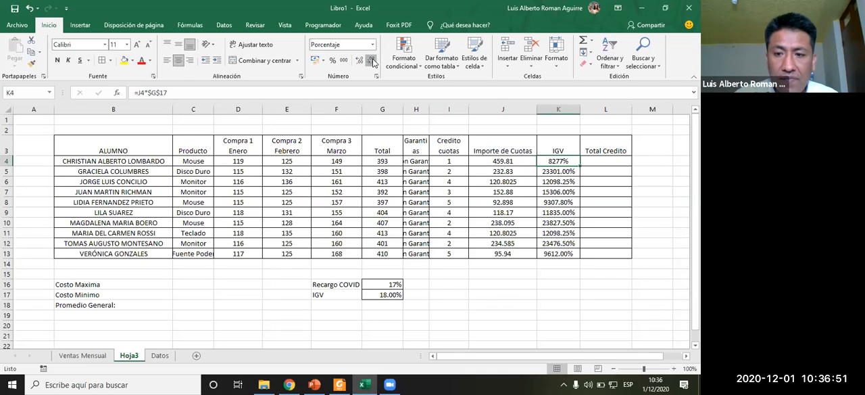
pyautogui.click(148, 92)
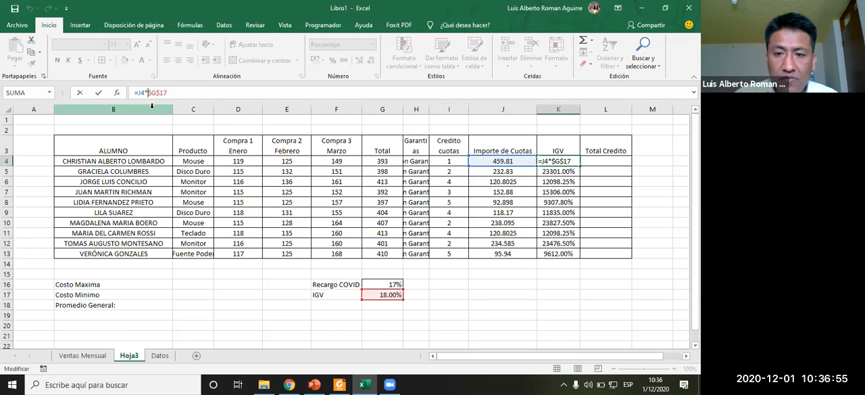
pyautogui.press('BackSpace')
pyautogui.write('/')
pyautogui.press('Return')
pyautogui.hotkey('ctrl', 'z')
# - Fill K4's IGV formula down to K13 and format K4:K13 as Moneda
pyautogui.moveTo(579, 165); pyautogui.dragTo(570, 257)
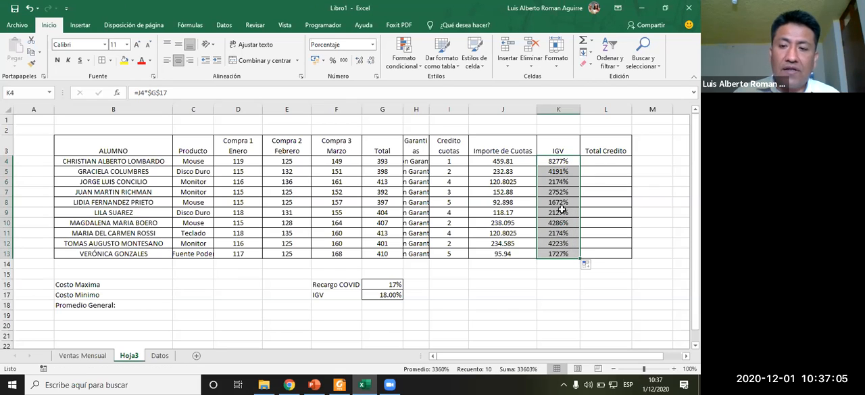
pyautogui.click(372, 45)
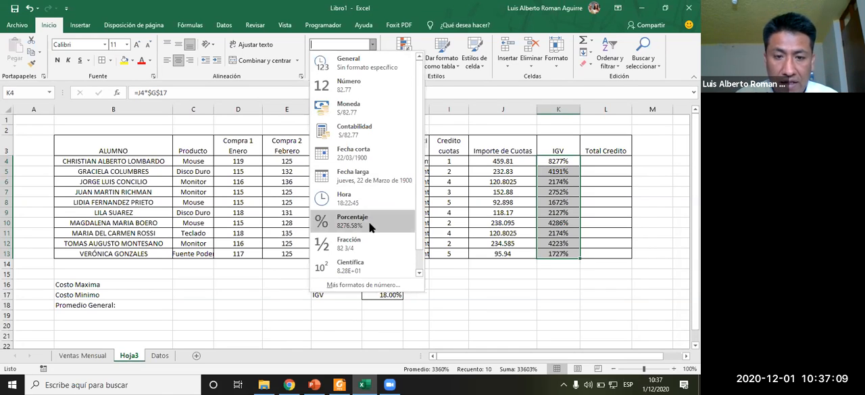
pyautogui.click(350, 108)
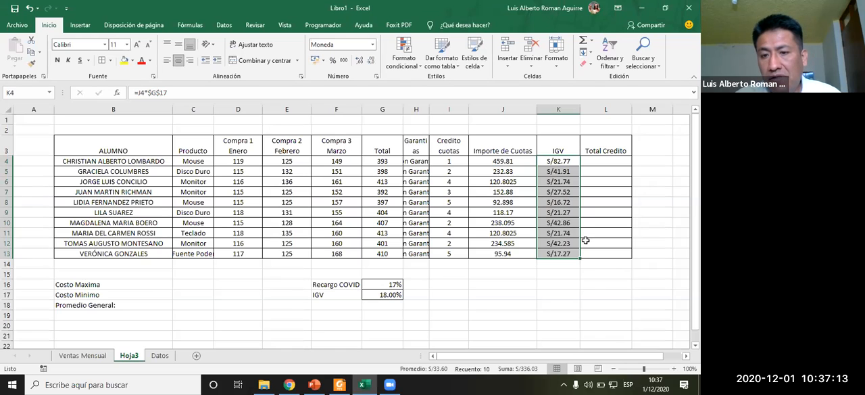
# - Apply the Moneda format to Importe de Cuotas J4:J13 and to the Total Credito cells L4:L13
pyautogui.moveTo(468, 165); pyautogui.dragTo(506, 253)
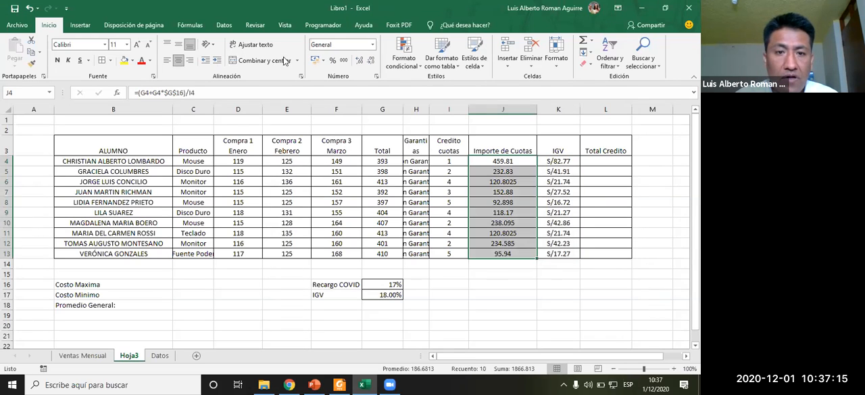
pyautogui.click(373, 44)
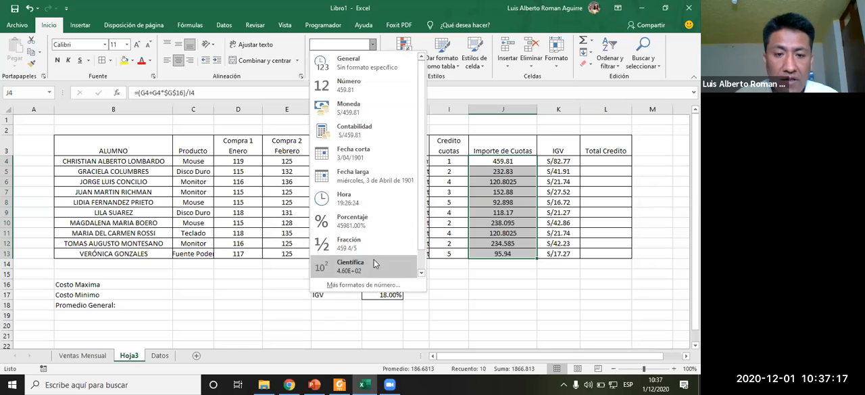
pyautogui.click(350, 108)
pyautogui.moveTo(611, 160); pyautogui.dragTo(620, 255)
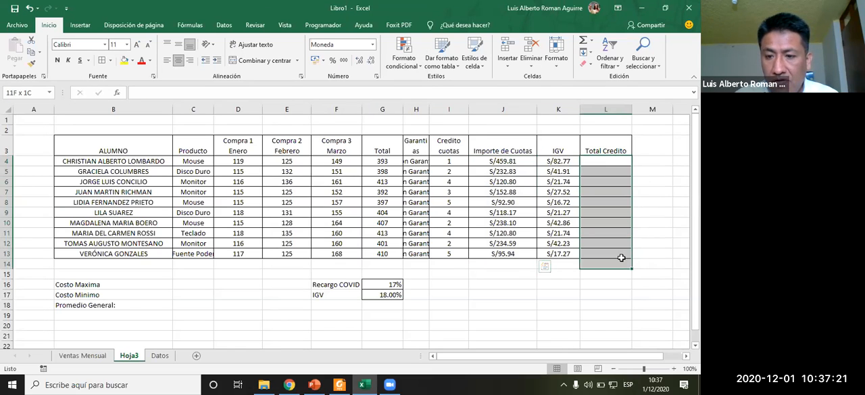
pyautogui.click(373, 44)
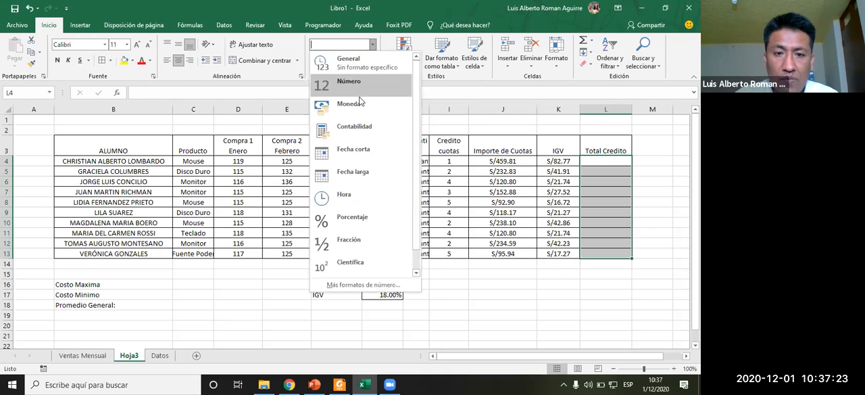
pyautogui.click(358, 102)
pyautogui.click(603, 163)
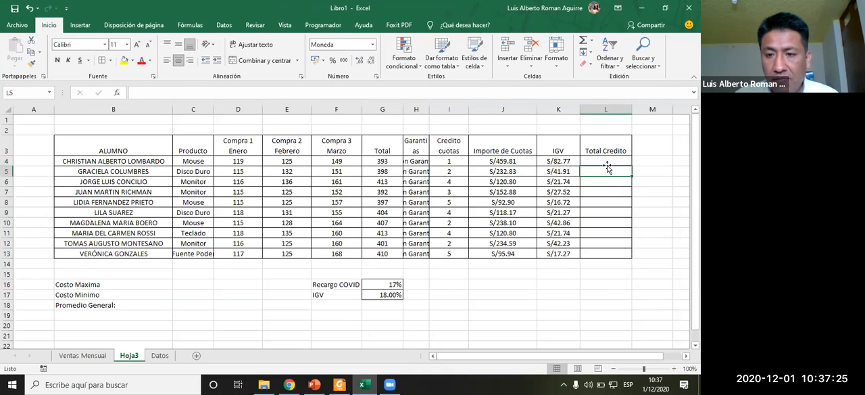
# - Enter =J4+K4 in L4 to total Importe de Cuotas plus IGV, following the exercise instructions
pyautogui.hotkey('alt', 'Tab')
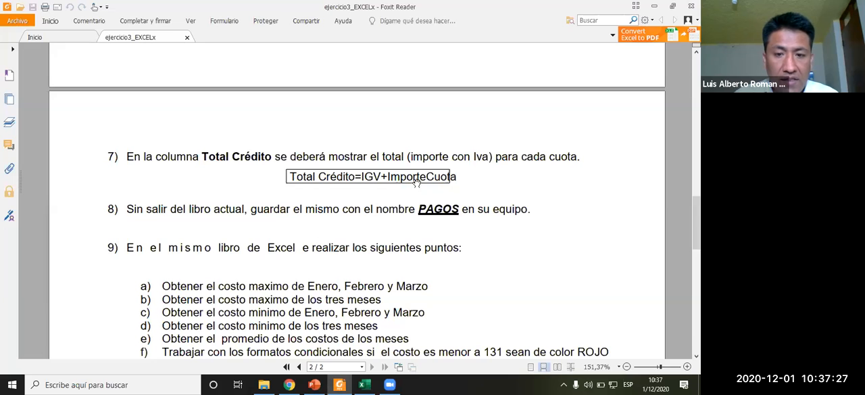
pyautogui.hotkey('alt', 'Tab')
pyautogui.moveTo(514, 160); pyautogui.dragTo(552, 159)
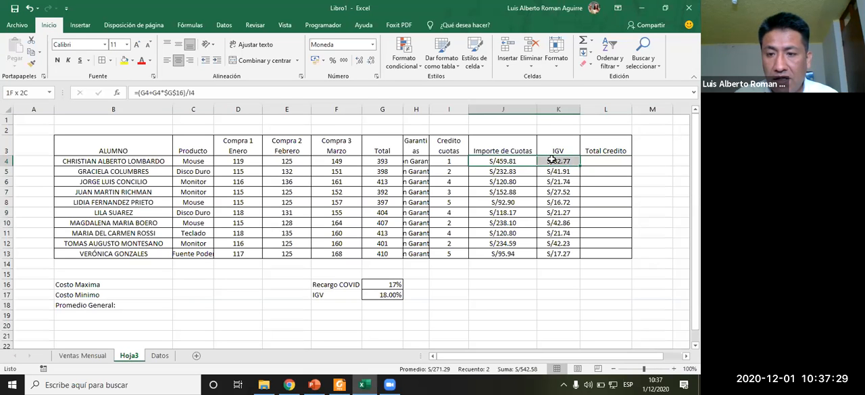
pyautogui.click(604, 158)
pyautogui.write('=')
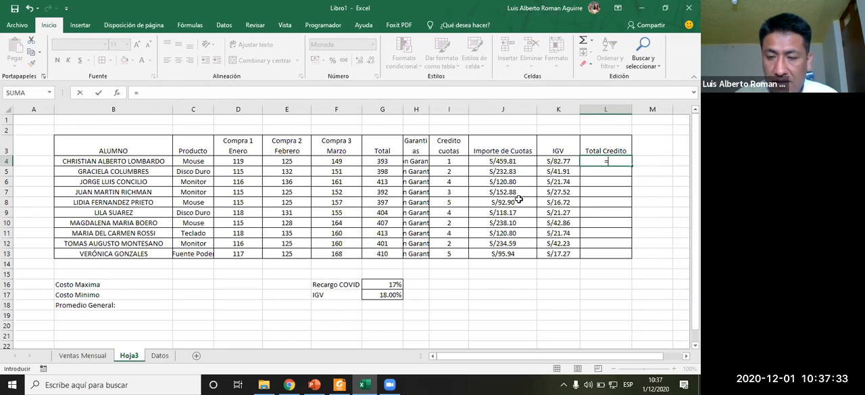
pyautogui.click(518, 162)
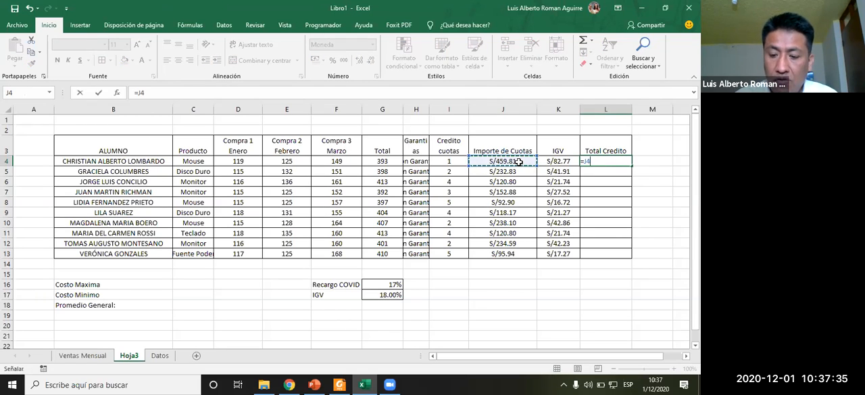
pyautogui.write('+')
pyautogui.click(556, 161)
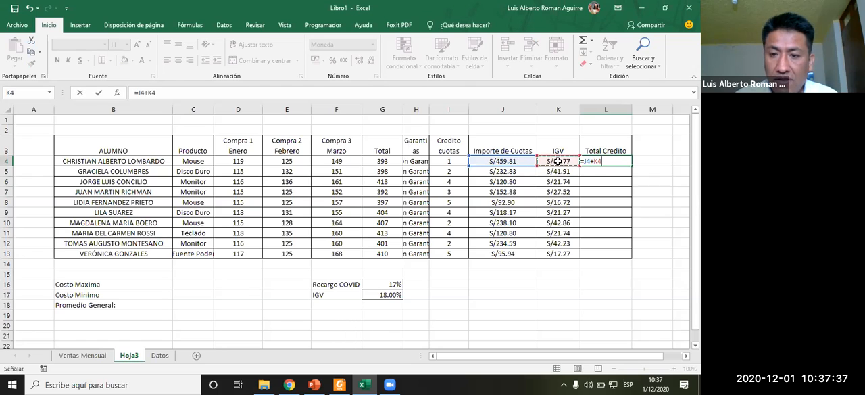
pyautogui.press('Return')
# - Fill L4's Total Credito formula down to L13
pyautogui.click(607, 161)
pyautogui.moveTo(629, 166); pyautogui.dragTo(626, 257)
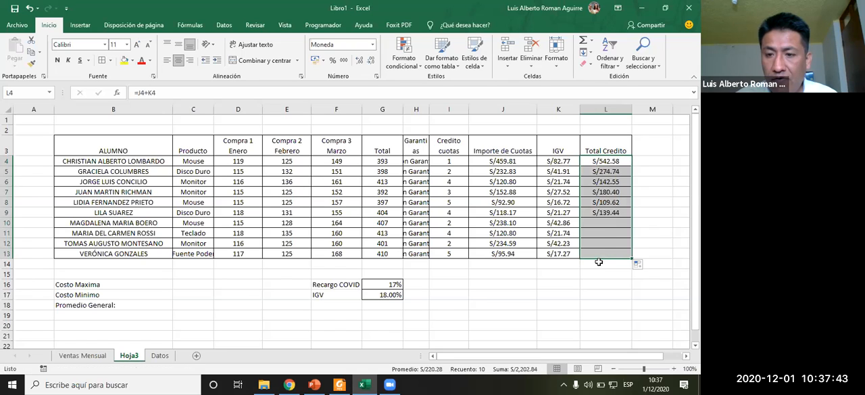
pyautogui.press('Down')
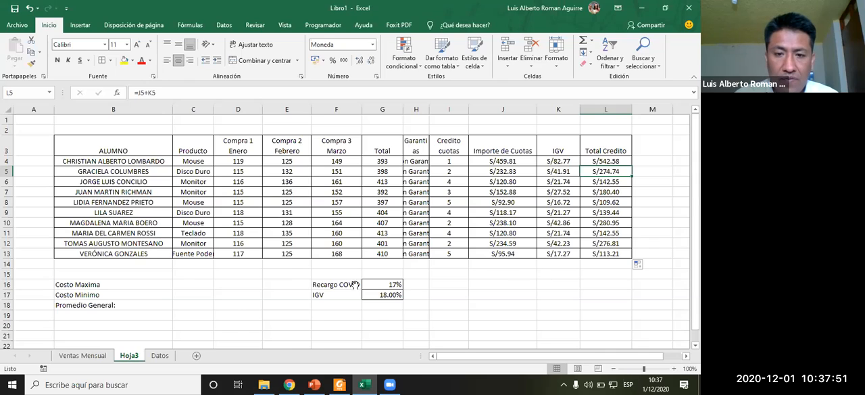
# - Save the workbook as PAGOS in the Documentos folder
pyautogui.hotkey('alt', 'Tab')
pyautogui.scroll(-2, 290, 267)
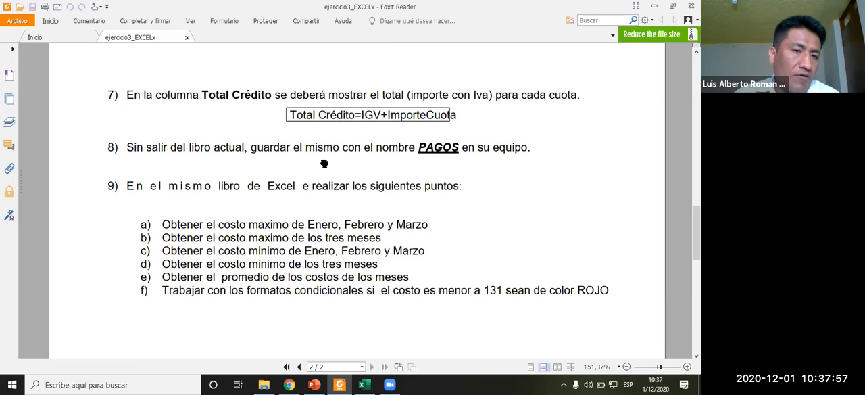
pyautogui.hotkey('alt', 'Tab')
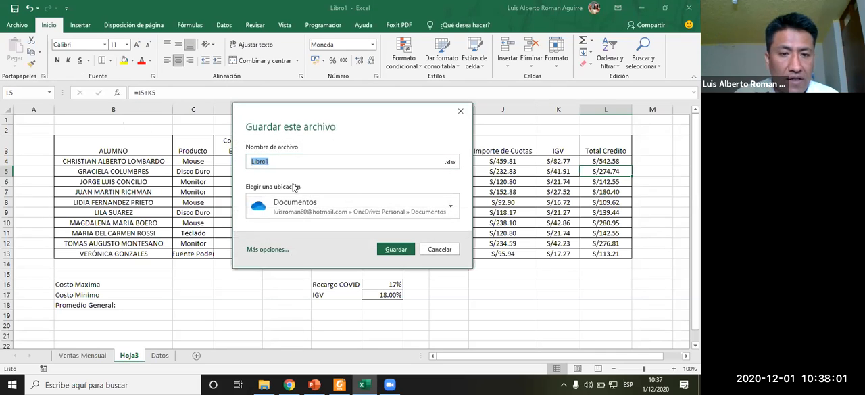
pyautogui.click(262, 249)
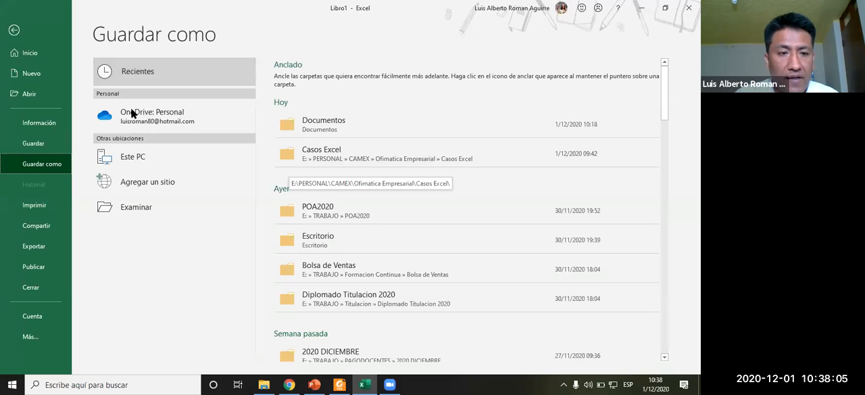
pyautogui.click(172, 218)
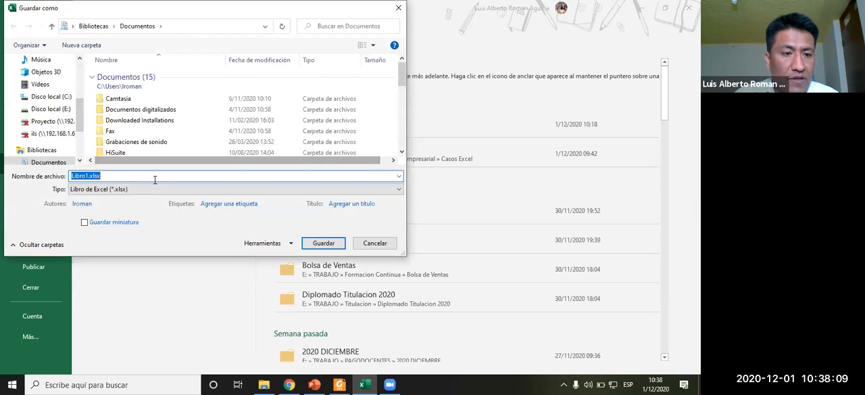
pyautogui.moveTo(402, 80); pyautogui.dragTo(402, 142)
pyautogui.write('PAGOS')
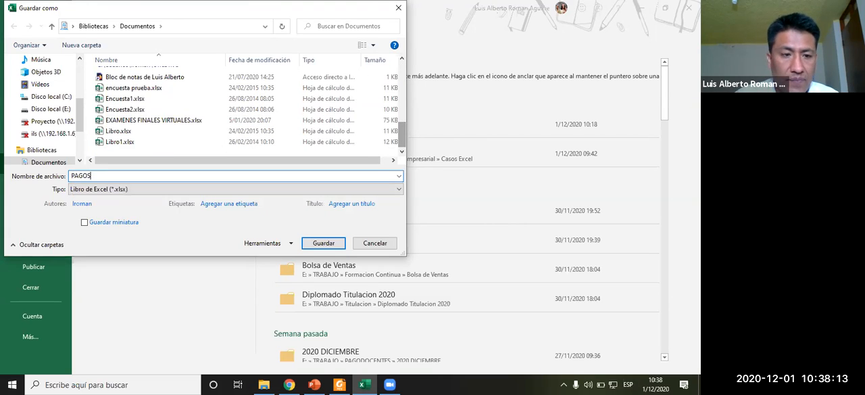
pyautogui.click(323, 243)
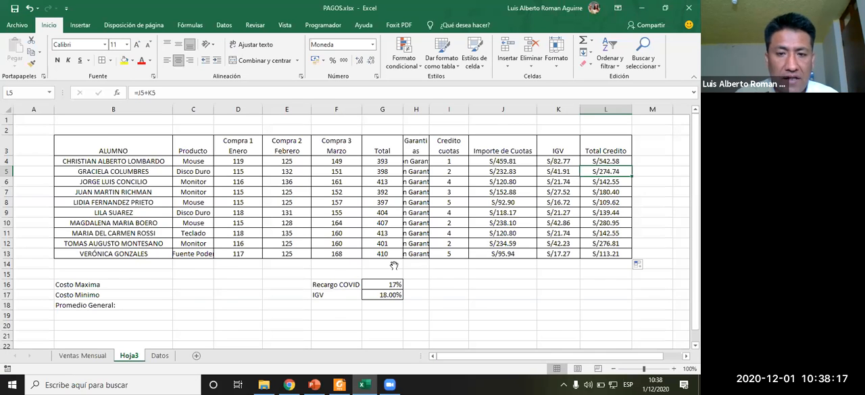
# - Examine the exercise instructions and the Producto entries in column C
pyautogui.hotkey('alt', 'Tab')
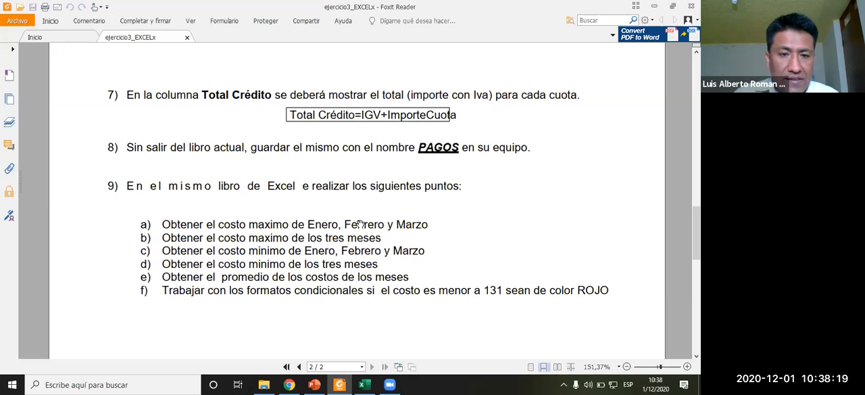
pyautogui.hotkey('alt', 'Tab')
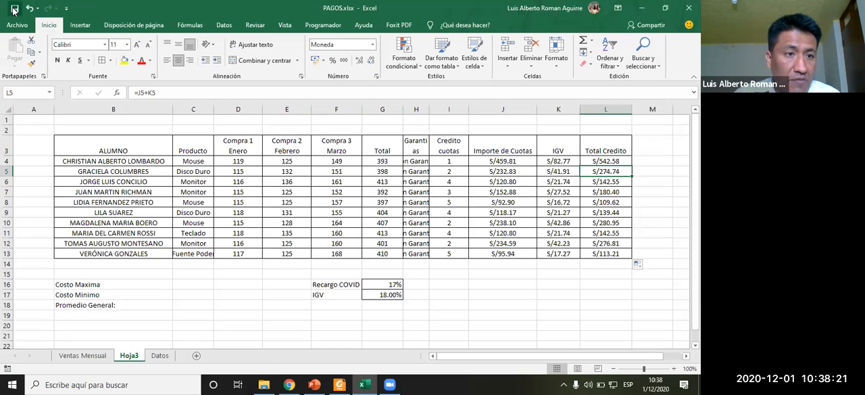
pyautogui.click(200, 170)
pyautogui.click(199, 189)
pyautogui.click(203, 169)
pyautogui.click(201, 210)
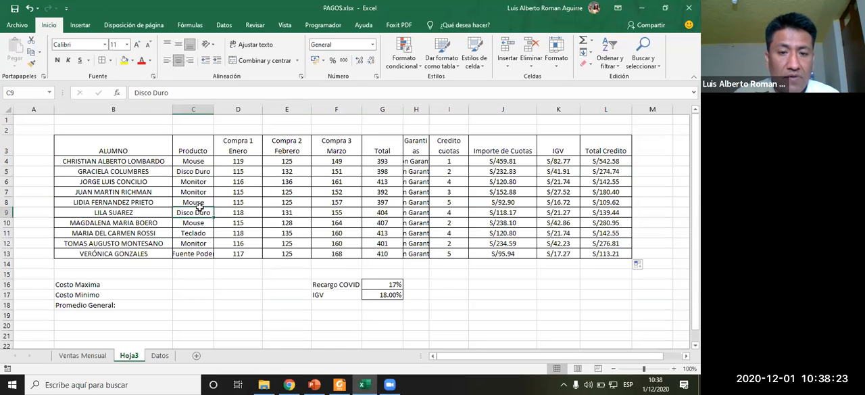
pyautogui.click(414, 200)
pyautogui.click(421, 174)
# - Copy Mouse down the Producto column, then pick Monitor for C5 and Fuente Poder for C6 from their dropdown lists
pyautogui.moveTo(196, 162); pyautogui.dragTo(202, 257)
pyautogui.click(209, 162)
pyautogui.click(196, 172)
pyautogui.click(218, 173)
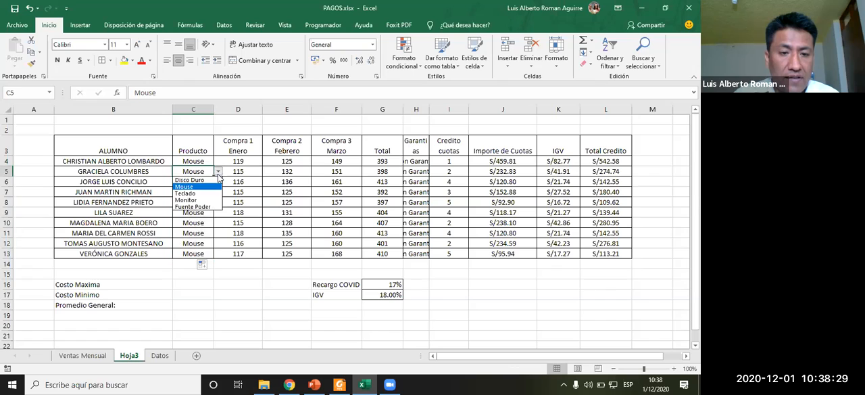
pyautogui.click(204, 199)
pyautogui.click(203, 183)
pyautogui.click(218, 183)
pyautogui.click(192, 217)
pyautogui.click(195, 233)
pyautogui.click(218, 233)
pyautogui.click(196, 255)
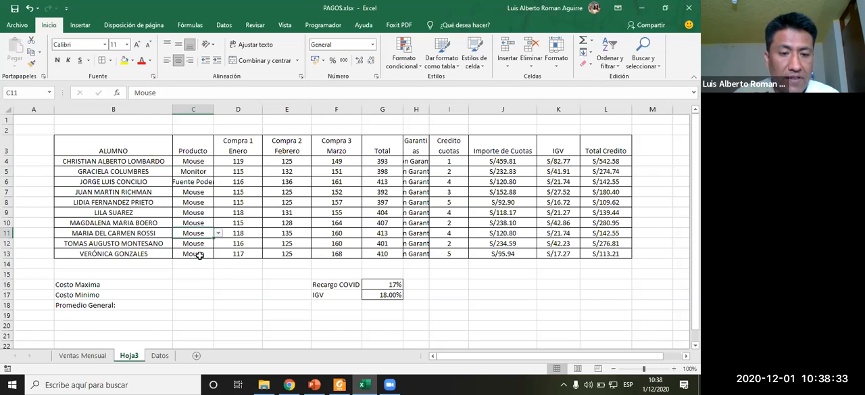
pyautogui.click(227, 271)
# - Scroll through the remaining exercise instructions for section 9
pyautogui.hotkey('alt', 'Tab')
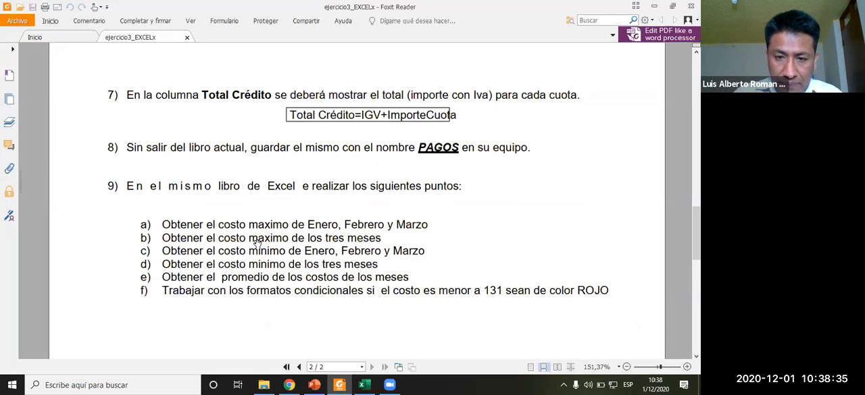
pyautogui.scroll(-5, 213, 229)
pyautogui.scroll(6, 213, 229)
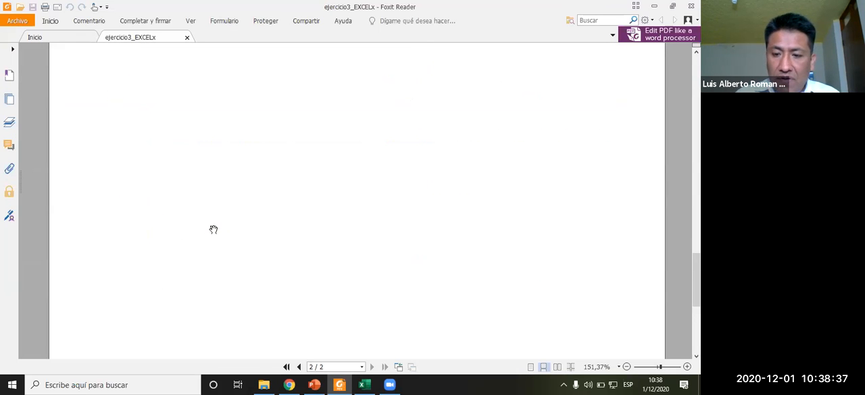
pyautogui.scroll(2, 213, 230)
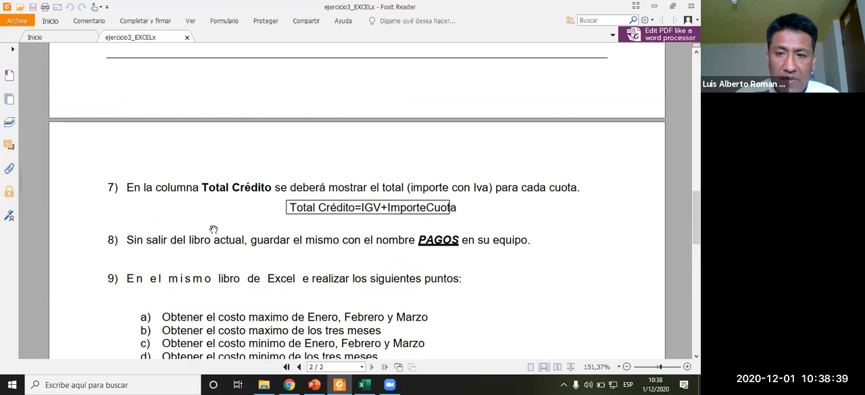
pyautogui.scroll(-4, 213, 230)
pyautogui.scroll(-2, 214, 230)
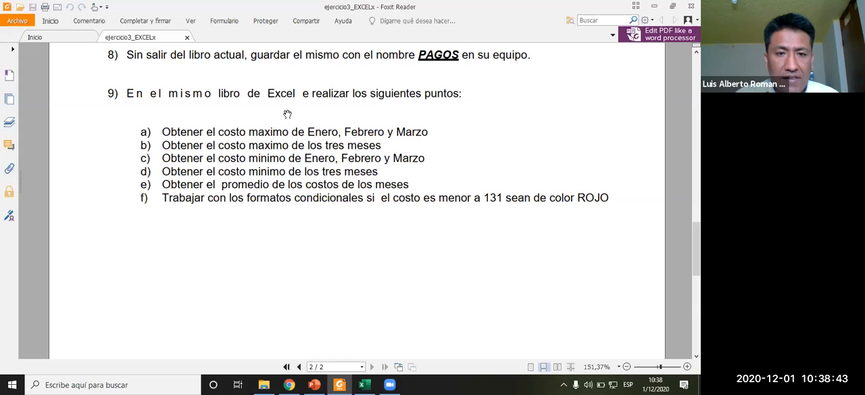
pyautogui.scroll(-1, 318, 191)
pyautogui.scroll(-2, 318, 191)
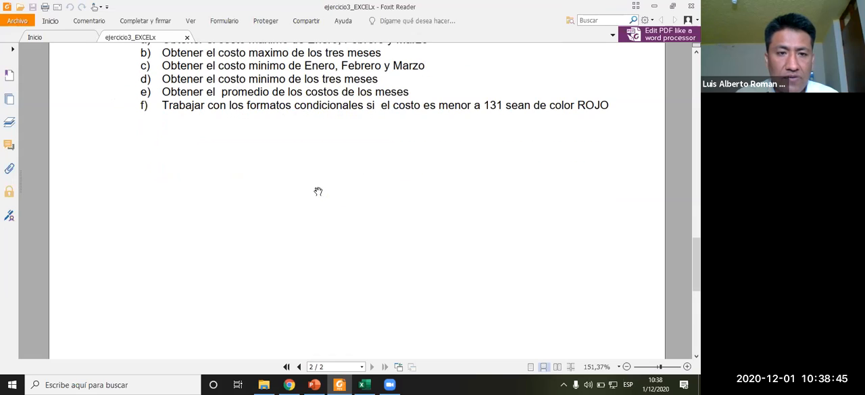
pyautogui.scroll(1, 318, 191)
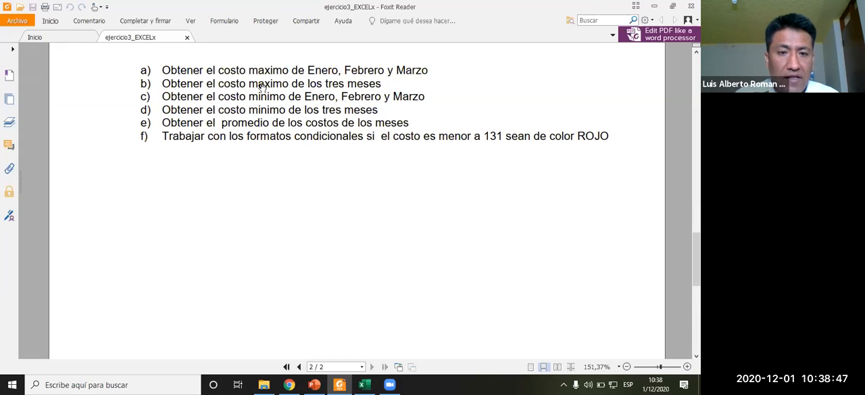
# - Relabel cell B16 as "Costo maximo Enero"
pyautogui.moveTo(308, 70); pyautogui.dragTo(372, 70)
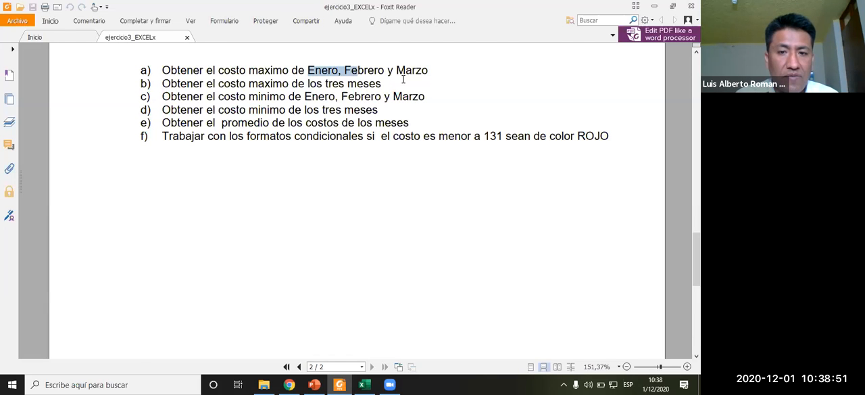
pyautogui.hotkey('alt', 'Tab')
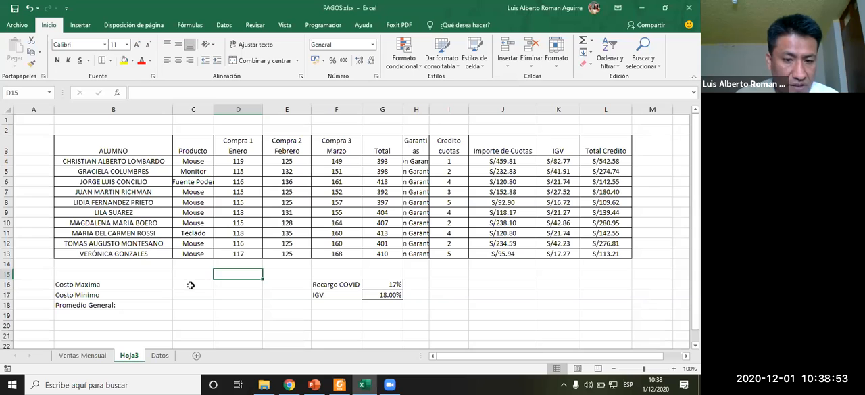
pyautogui.click(193, 284)
pyautogui.scroll(-2, 193, 281)
pyautogui.click(105, 214)
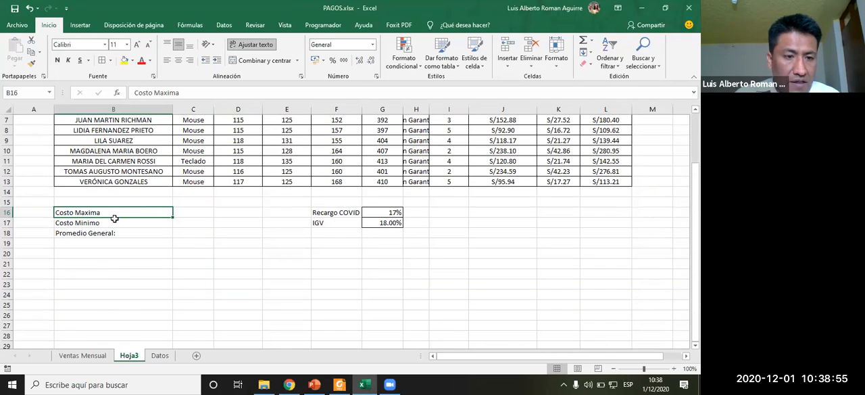
pyautogui.write('Costo maximo Ener')
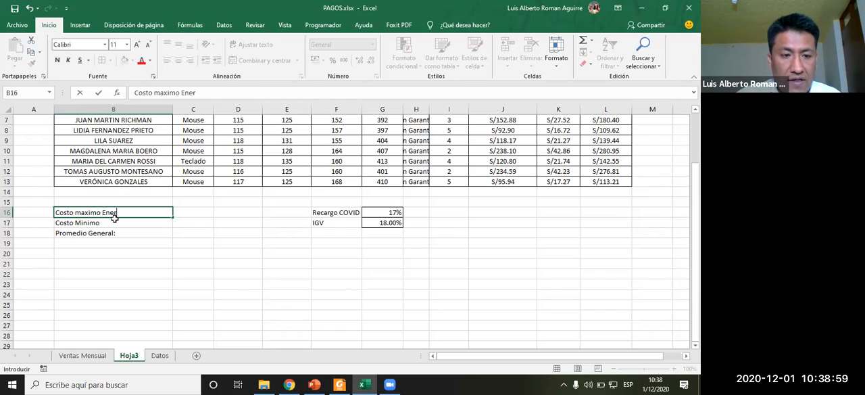
pyautogui.write('o')
pyautogui.press('Return')
# - Replace the labels in B17 and B18 with copies of the B16 label
pyautogui.hotkey('shift', 'Down')
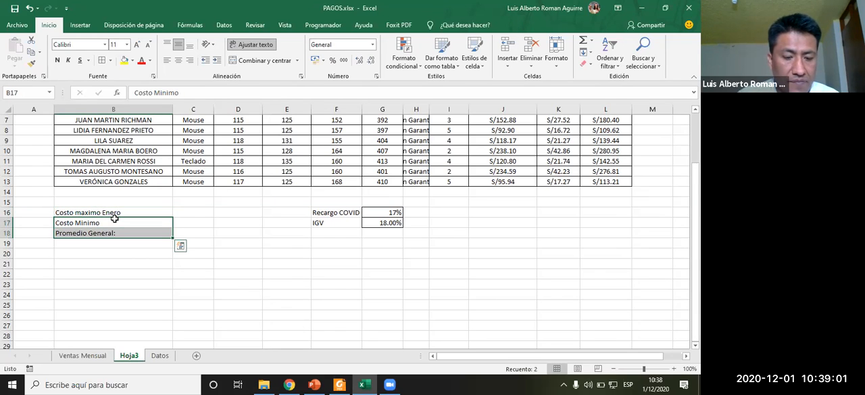
pyautogui.hotkey('ctrl', 'q')
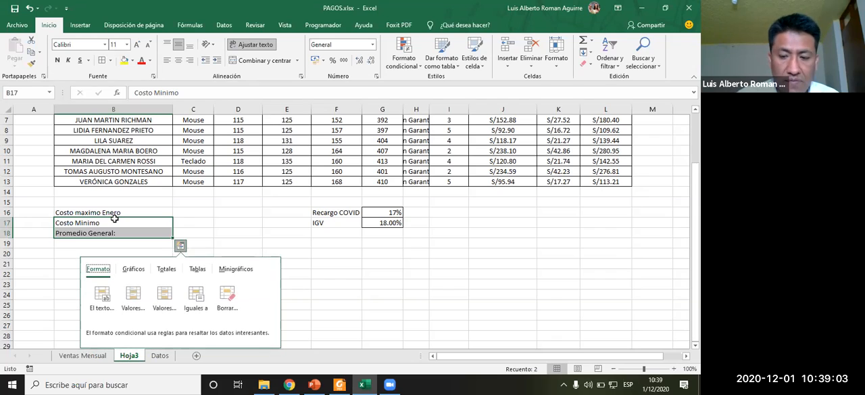
pyautogui.press('Escape')
pyautogui.press('Delete')
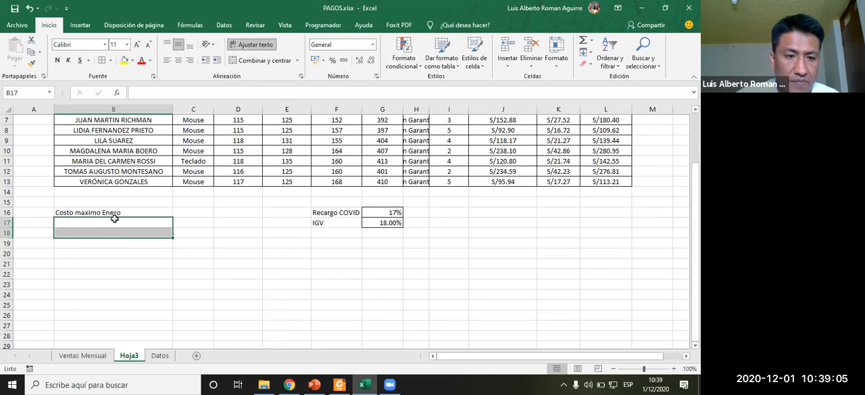
pyautogui.press('Up')
pyautogui.hotkey('ctrl', 'c')
pyautogui.press('Down')
pyautogui.hotkey('shift', 'Down')
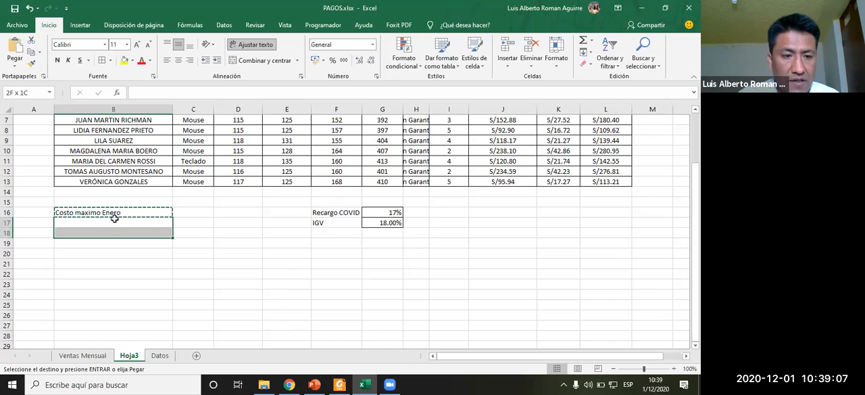
pyautogui.hotkey('ctrl', 'v')
# - Edit the B17 label to read "Costo maximo Febrero"
pyautogui.click(115, 218)
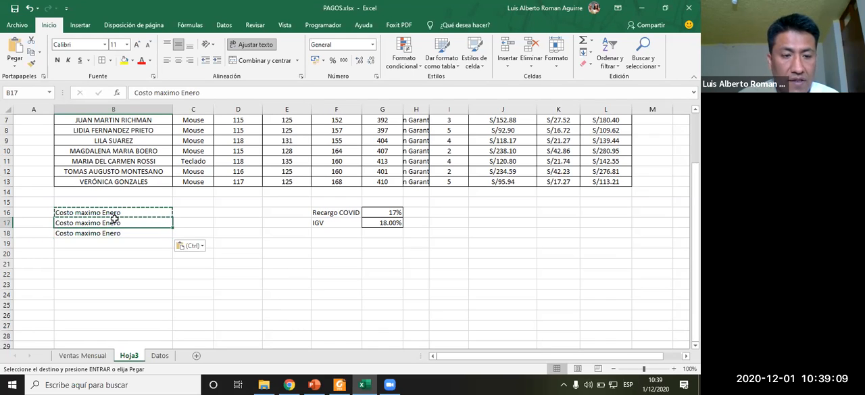
pyautogui.click(213, 95)
pyautogui.press('BackSpace')
pyautogui.press('BackSpace')
pyautogui.press('BackSpace')
pyautogui.write('Febreo')
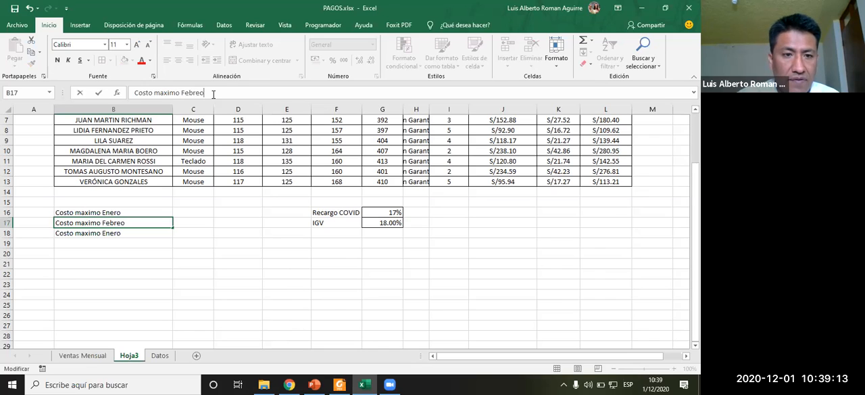
pyautogui.write('roi')
pyautogui.press('Return')
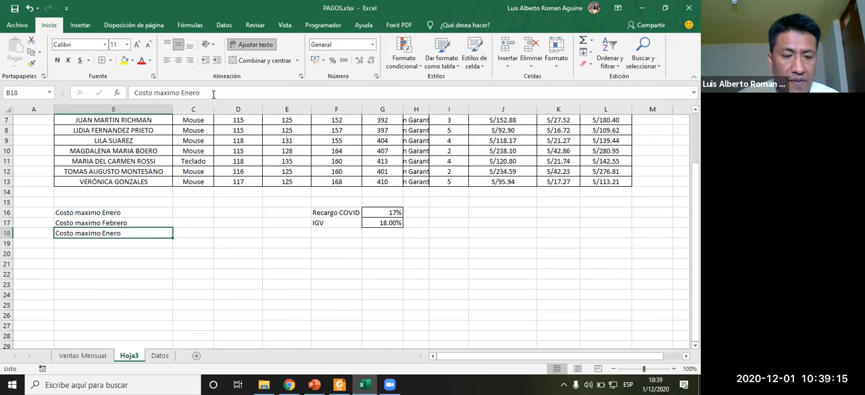
# - Edit the B18 label to read "Costo maximo marzo"
pyautogui.click(213, 95)
pyautogui.press('BackSpace')
pyautogui.press('BackSpace')
pyautogui.press('BackSpace')
pyautogui.press('BackSpace')
pyautogui.press('BackSpace')
pyautogui.write('mar')
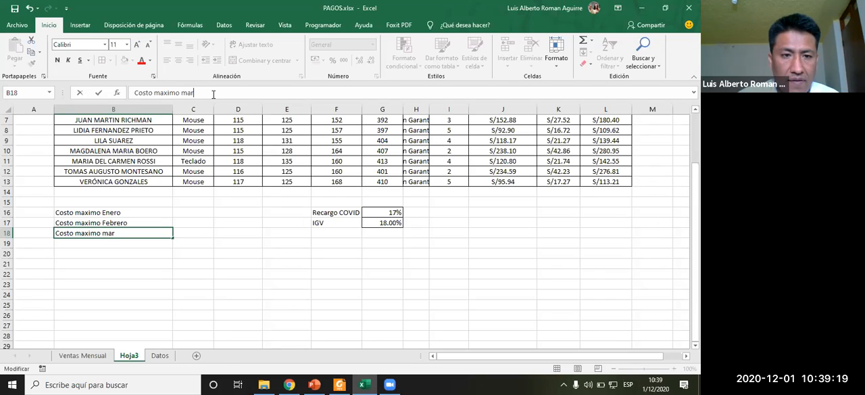
pyautogui.write('ma')
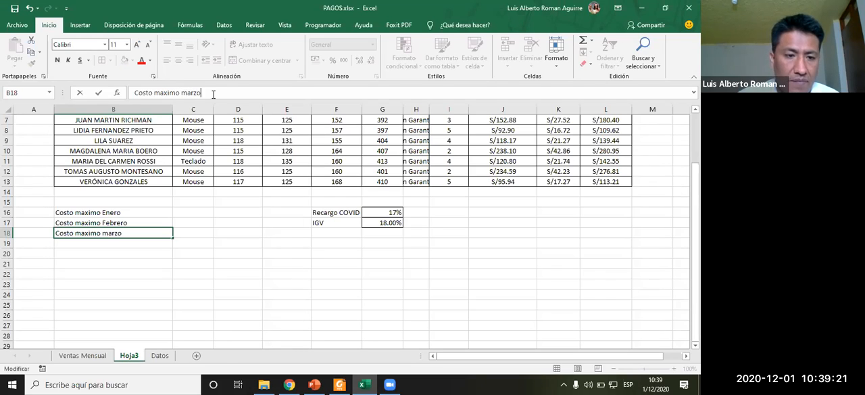
pyautogui.press('Tab')
# - Insert a Max formula in C16 over the Compra 1 Enero values D4:D13
pyautogui.press('Up')
pyautogui.press('Up')
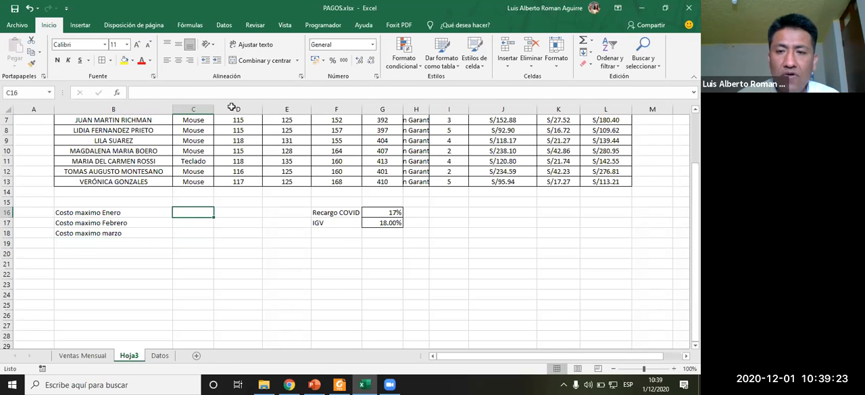
pyautogui.scroll(2, 262, 128)
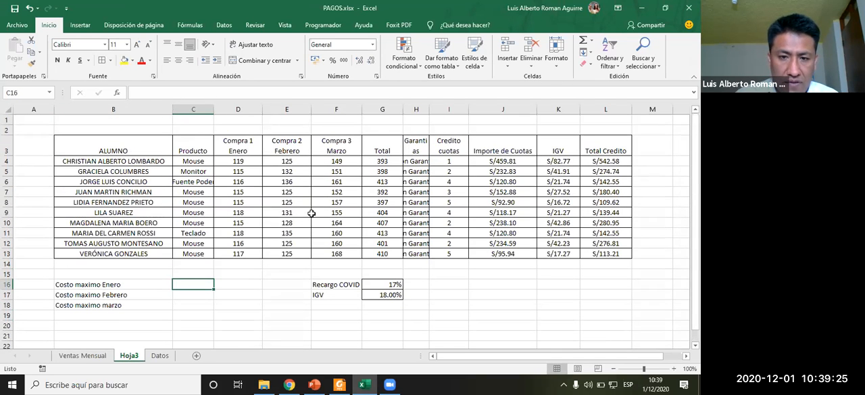
pyautogui.moveTo(242, 163); pyautogui.dragTo(343, 255)
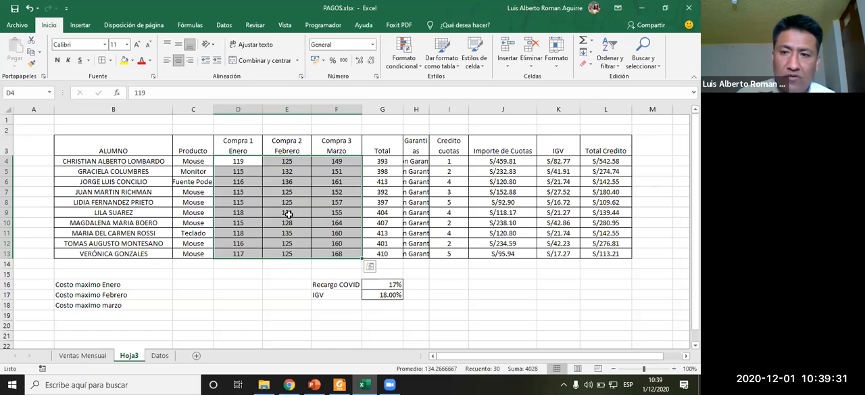
pyautogui.click(196, 284)
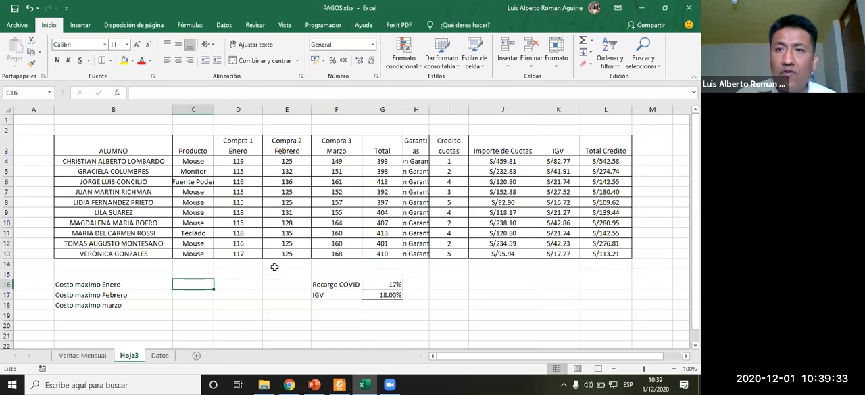
pyautogui.click(190, 25)
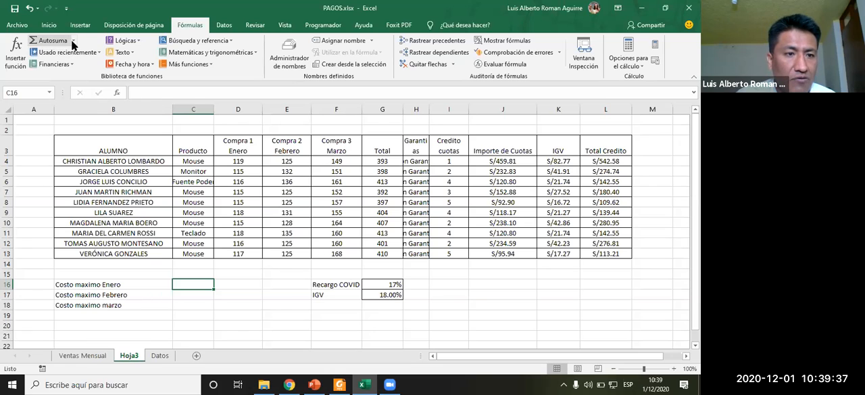
pyautogui.click(73, 39)
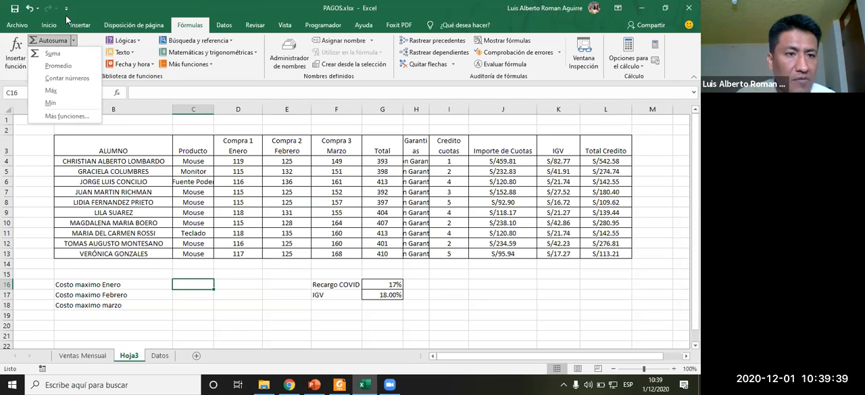
pyautogui.click(53, 25)
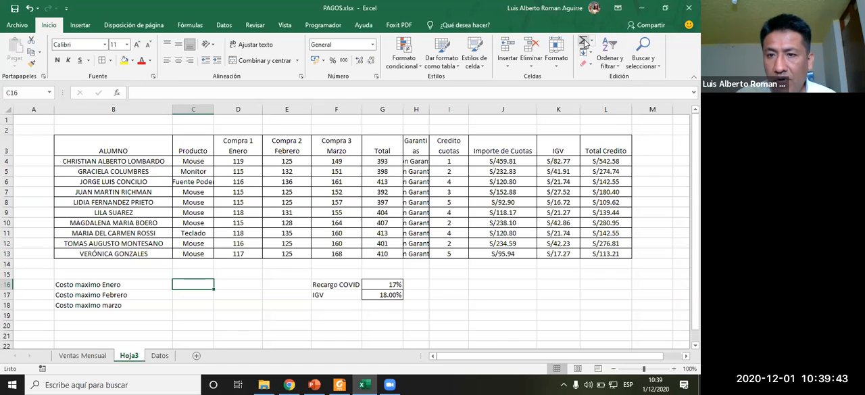
pyautogui.click(592, 45)
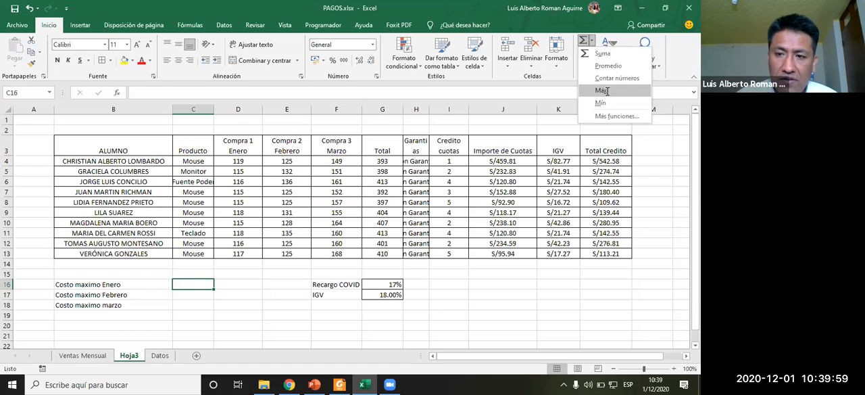
pyautogui.click(607, 91)
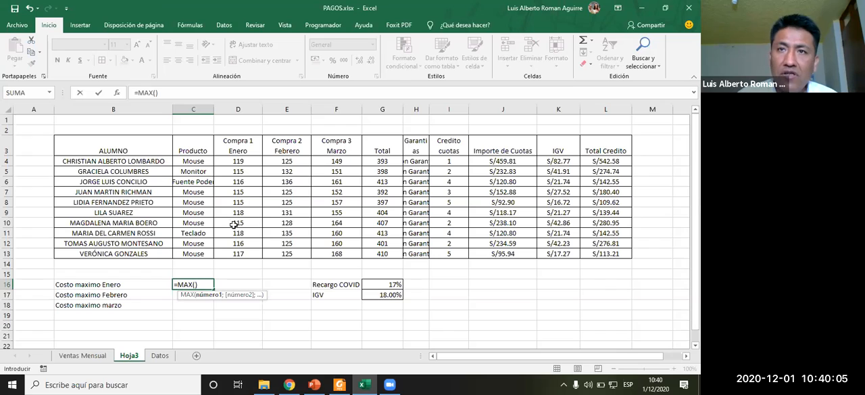
pyautogui.moveTo(238, 161); pyautogui.dragTo(237, 253)
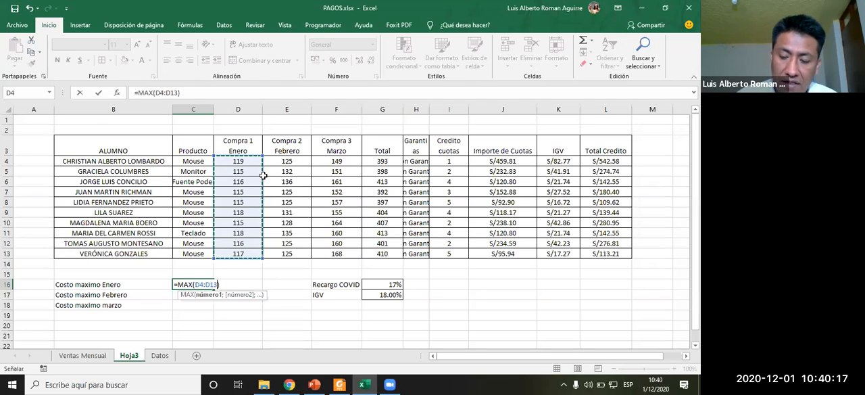
pyautogui.press('Return')
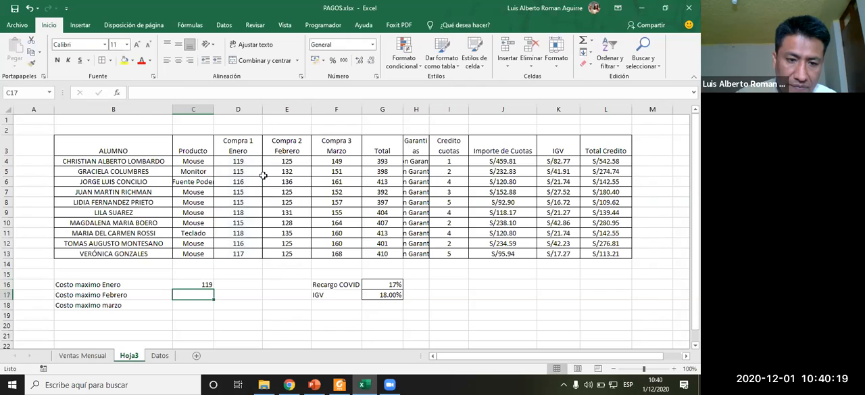
# - Insert a Max formula in C17 over the Compra 2 Febrero values E4:E13
pyautogui.click(197, 282)
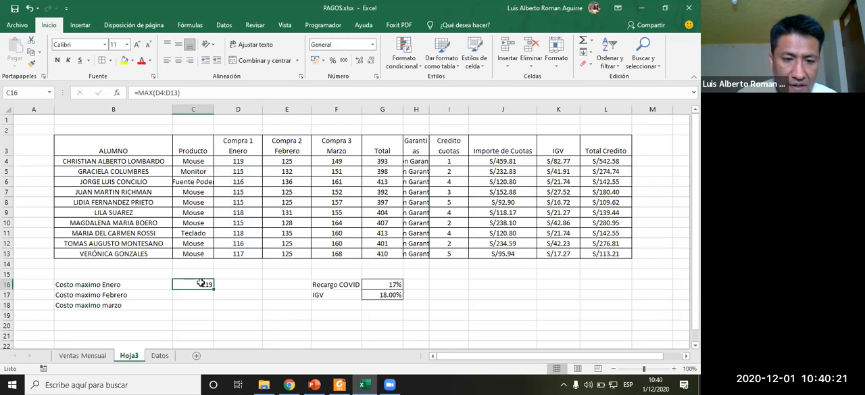
pyautogui.hotkey('alt', 'Tab')
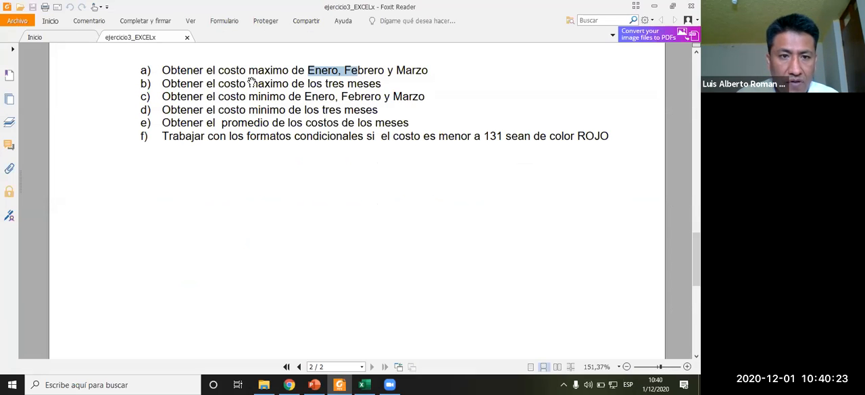
pyautogui.hotkey('alt', 'Tab')
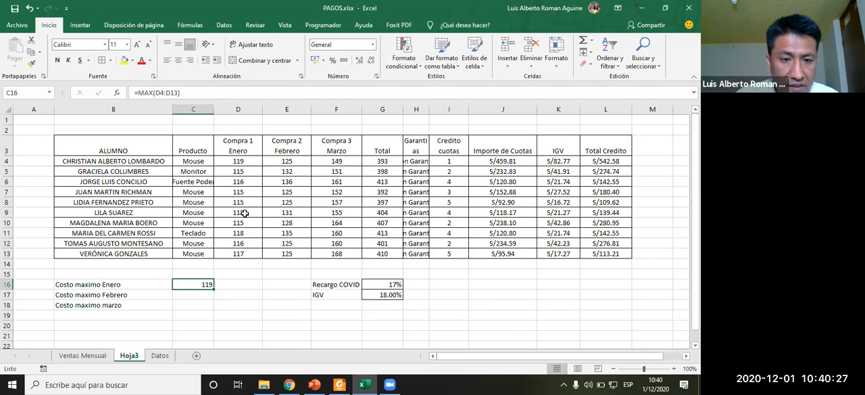
pyautogui.click(194, 295)
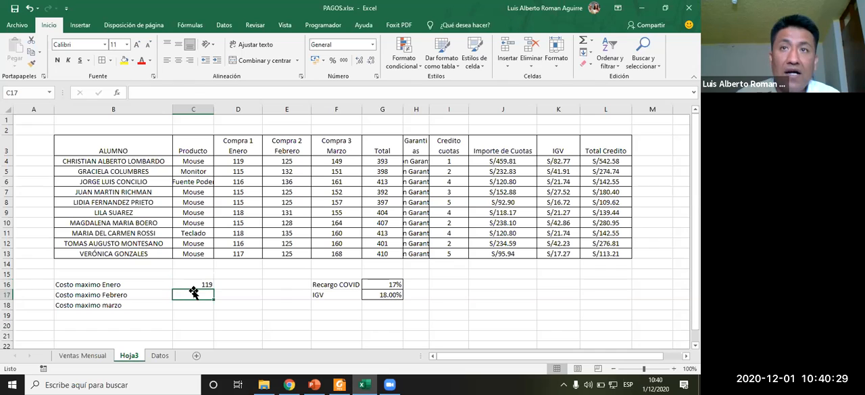
pyautogui.click(592, 41)
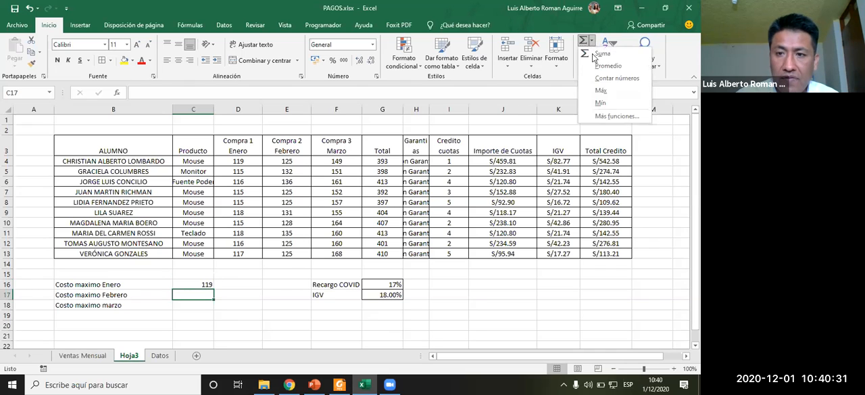
pyautogui.click(607, 90)
pyautogui.moveTo(286, 161); pyautogui.dragTo(291, 253)
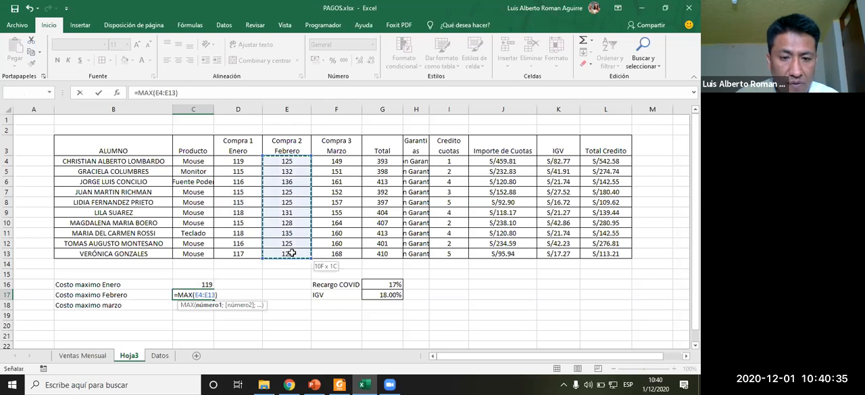
pyautogui.press('Return')
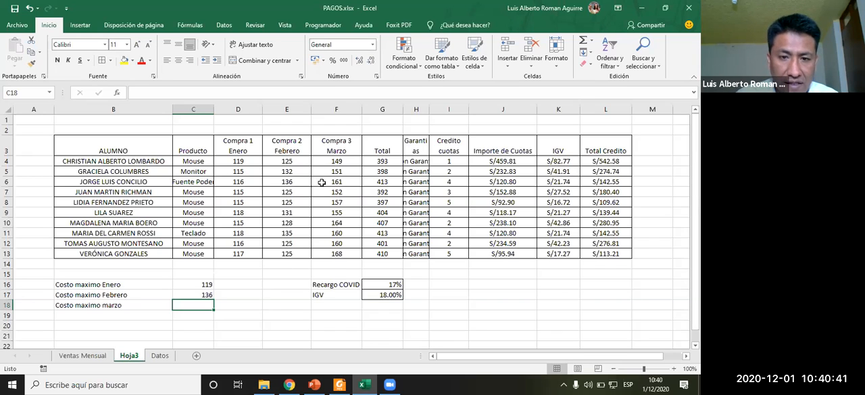
# - Insert a Max formula in C18 over the Compra 3 Marzo values F4:F13
pyautogui.click(591, 40)
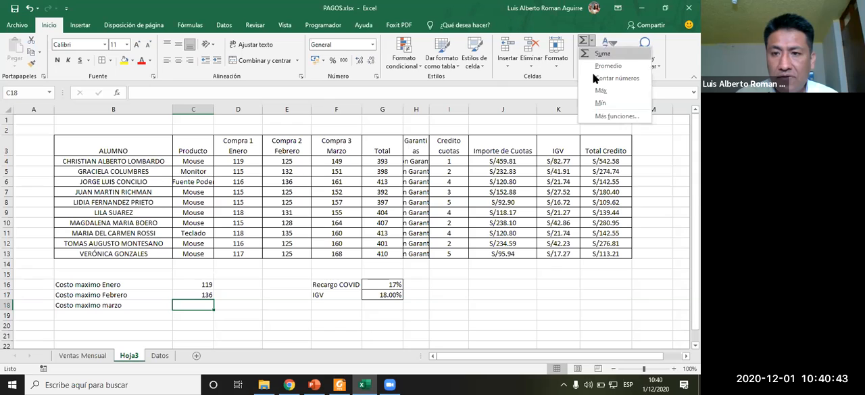
pyautogui.click(604, 91)
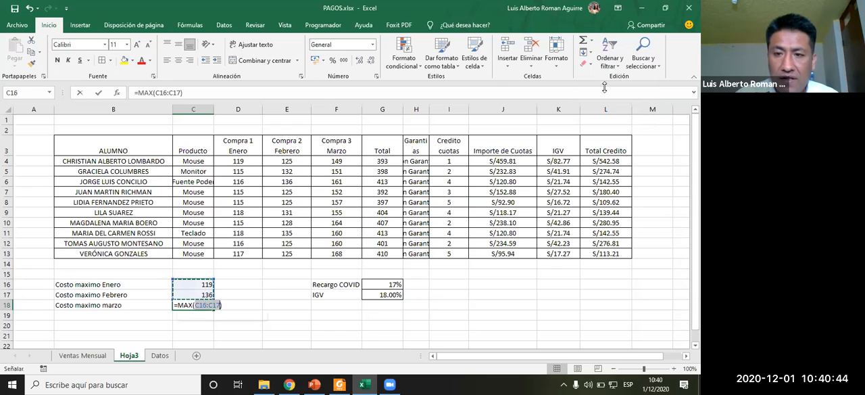
pyautogui.click(346, 161)
pyautogui.moveTo(345, 191); pyautogui.dragTo(344, 253)
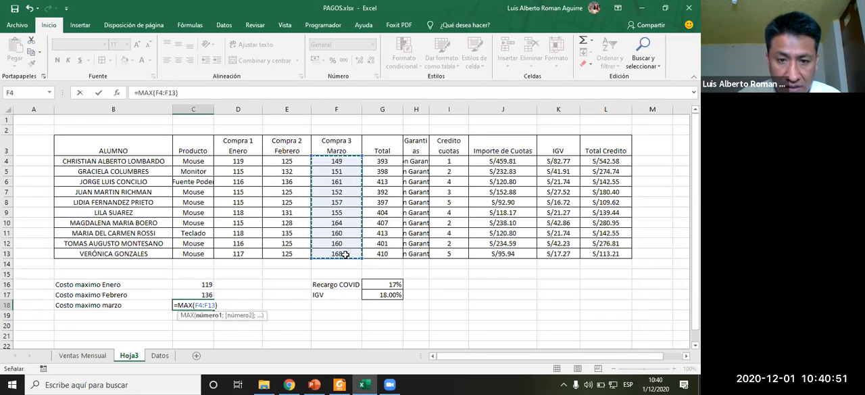
pyautogui.press('Return')
pyautogui.press('Up')
pyautogui.press('Down')
pyautogui.press('Down')
pyautogui.press('Down')
pyautogui.press('Down')
pyautogui.press('Down')
pyautogui.press('Down')
pyautogui.press('Left')
pyautogui.press('Left')
pyautogui.press('Up')
pyautogui.press('Up')
pyautogui.press('Up')
pyautogui.press('Up')
pyautogui.press('Up')
pyautogui.press('Right')
pyautogui.press('Right')
pyautogui.press('Left')
pyautogui.press('Up')
pyautogui.press('Up')
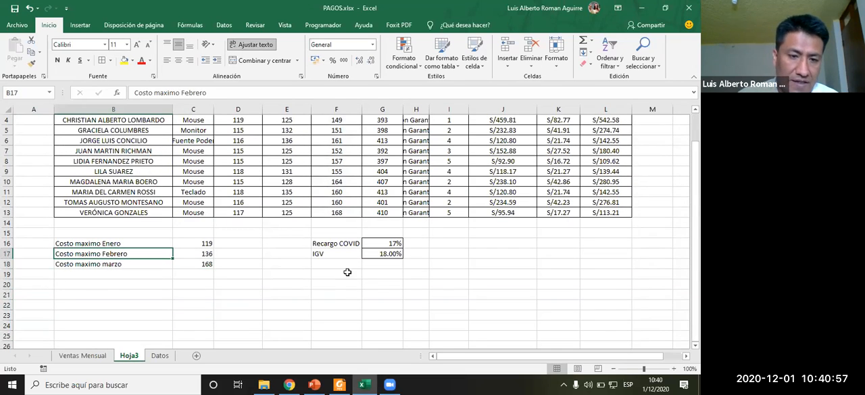
# - Apply all borders to the cost labels and values in B16:C18
pyautogui.moveTo(156, 242); pyautogui.dragTo(202, 264)
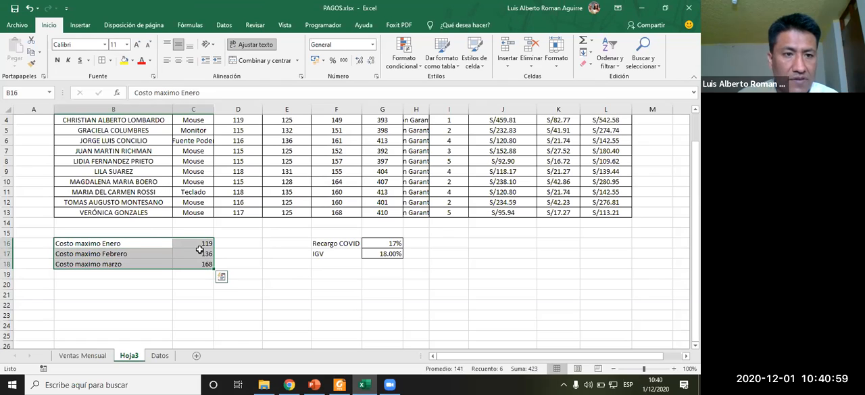
pyautogui.click(102, 61)
pyautogui.click(135, 231)
pyautogui.click(136, 222)
pyautogui.click(154, 294)
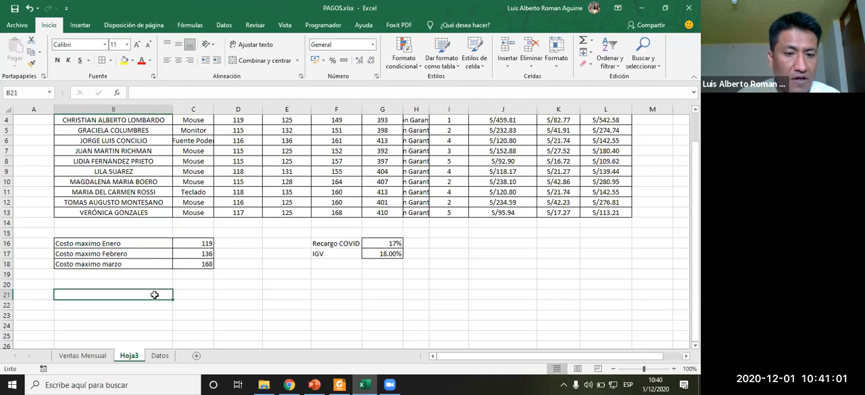
# - Check the exercise instructions and label B19 as "COSTo MAX TRES MESES"
pyautogui.hotkey('alt', 'Tab')
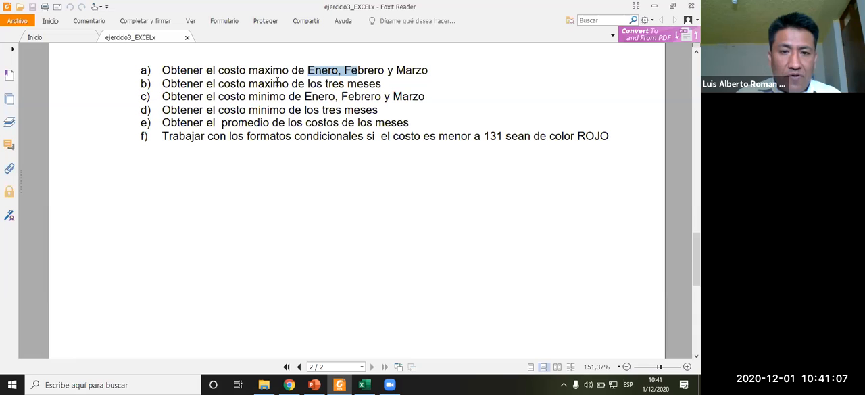
pyautogui.hotkey('alt', 'Tab')
pyautogui.click(109, 273)
pyautogui.write('COS')
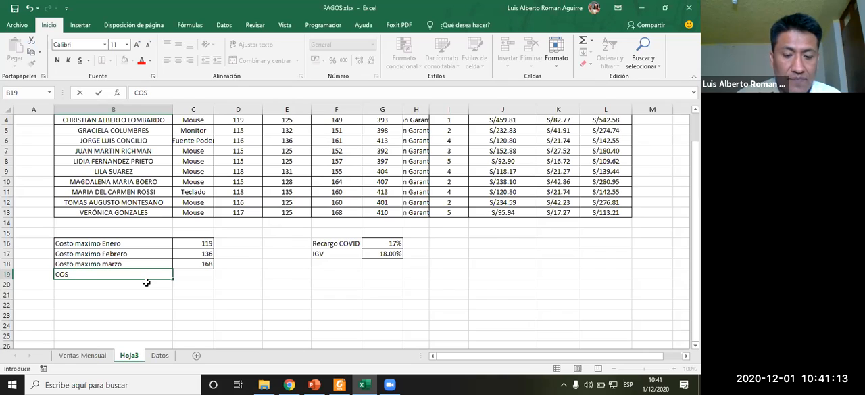
pyautogui.write('TO MAX TRES MESES')
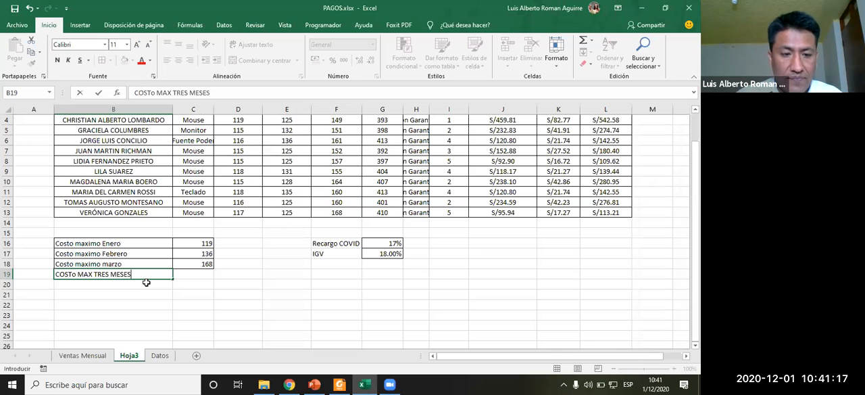
pyautogui.press('Return')
# - Insert a Max formula in C19 over all three months' purchases D4:F13
pyautogui.press('Up')
pyautogui.press('Right')
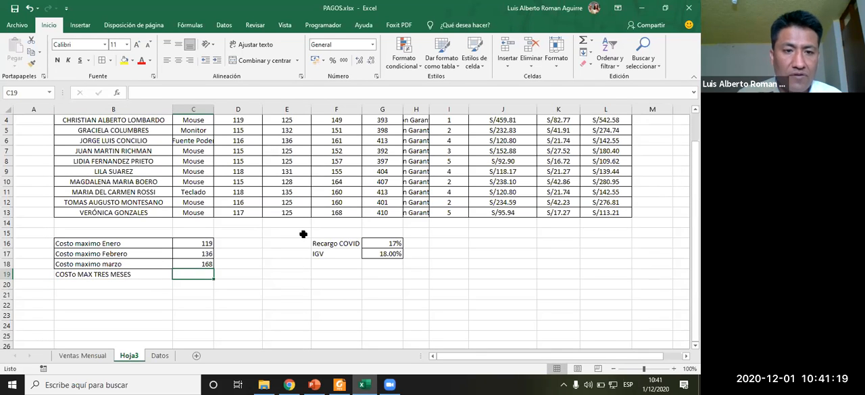
pyautogui.scroll(1, 286, 225)
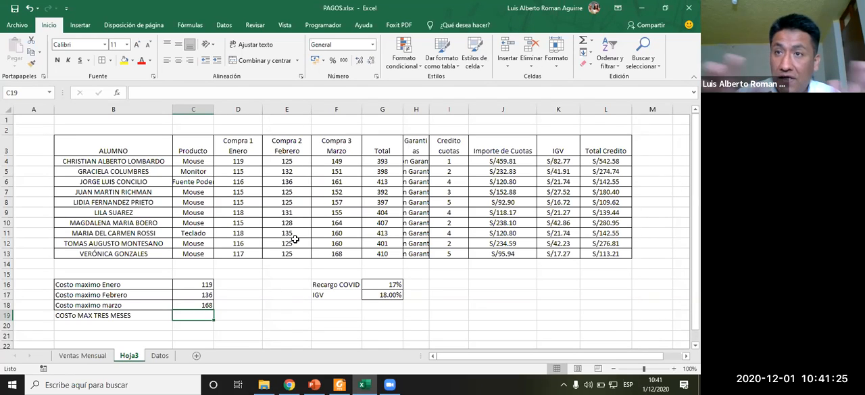
pyautogui.click(591, 42)
pyautogui.click(603, 90)
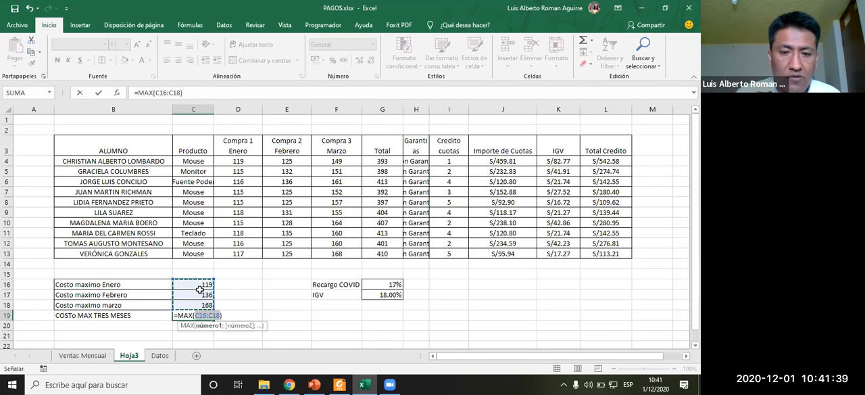
pyautogui.moveTo(245, 164); pyautogui.dragTo(338, 252)
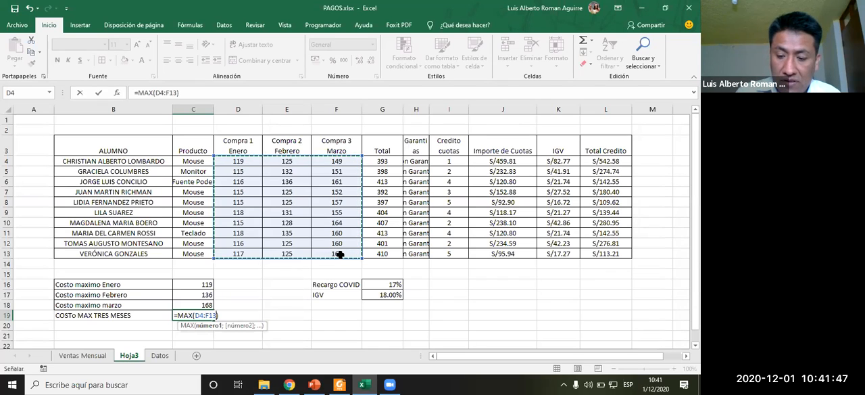
pyautogui.press('Return')
pyautogui.press('Up')
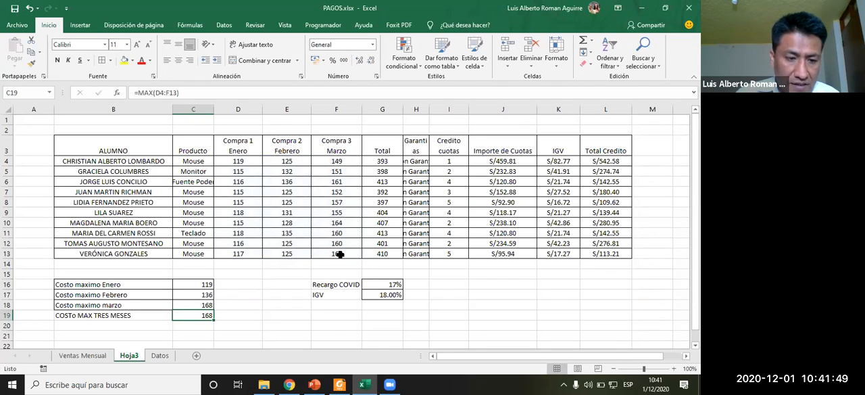
# - Read the exercise instructions for the minimum cost tasks
pyautogui.moveTo(119, 315); pyautogui.dragTo(187, 315)
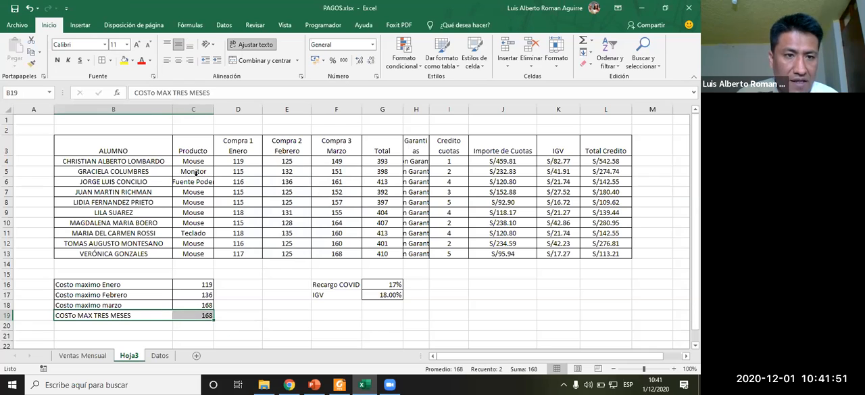
pyautogui.click(269, 304)
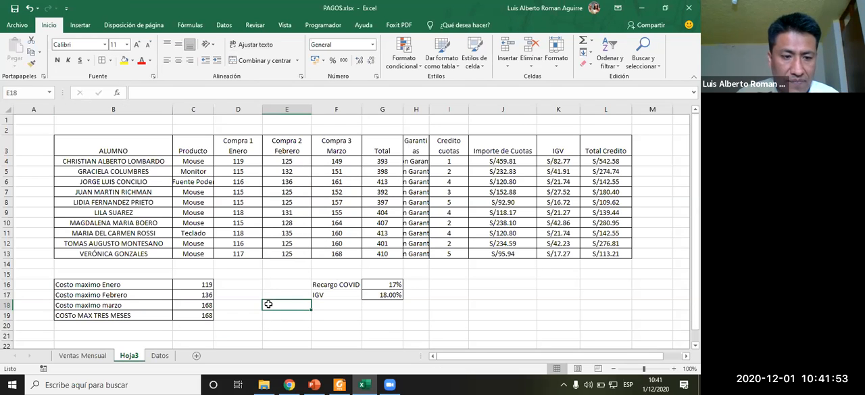
pyautogui.scroll(-1, 268, 302)
pyautogui.scroll(1, 257, 297)
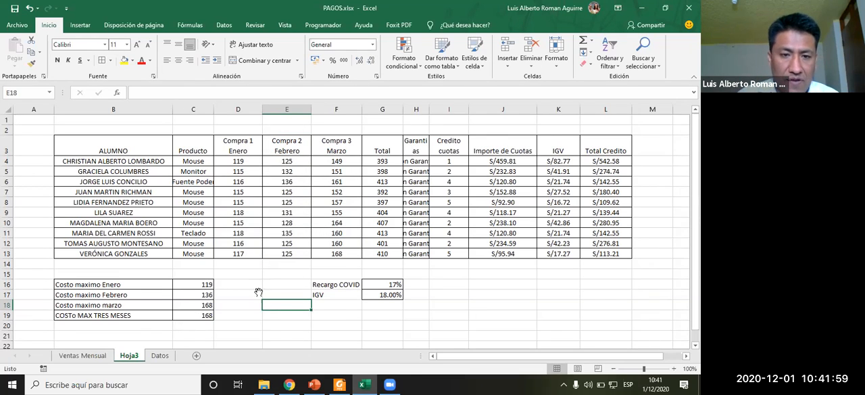
pyautogui.hotkey('alt', 'Tab')
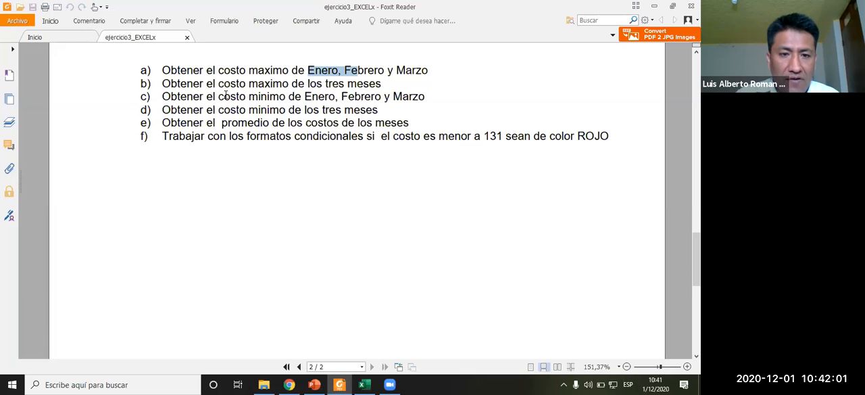
pyautogui.moveTo(223, 96); pyautogui.dragTo(332, 96)
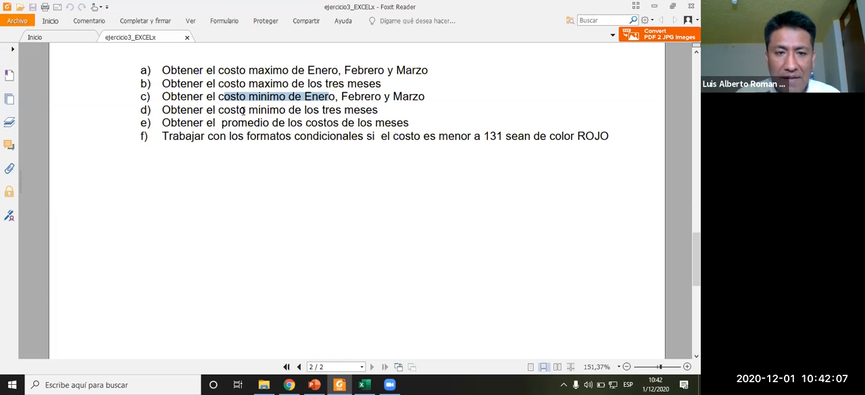
pyautogui.hotkey('alt', 'Tab')
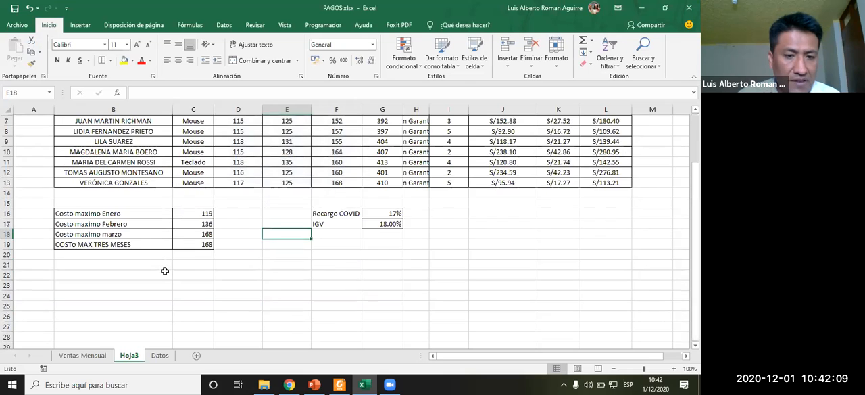
# - Copy the maximum-cost block B16:C19 and paste it starting at B21
pyautogui.click(132, 211)
pyautogui.moveTo(186, 223); pyautogui.dragTo(205, 241)
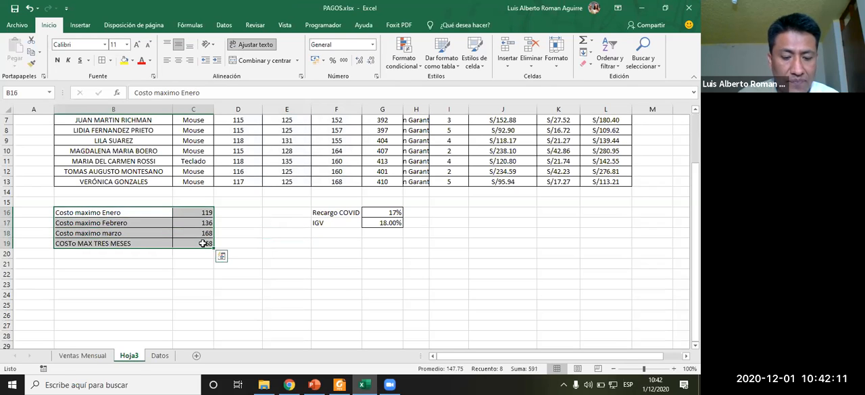
pyautogui.hotkey('ctrl', 'c')
pyautogui.click(132, 262)
pyautogui.hotkey('ctrl', 'v')
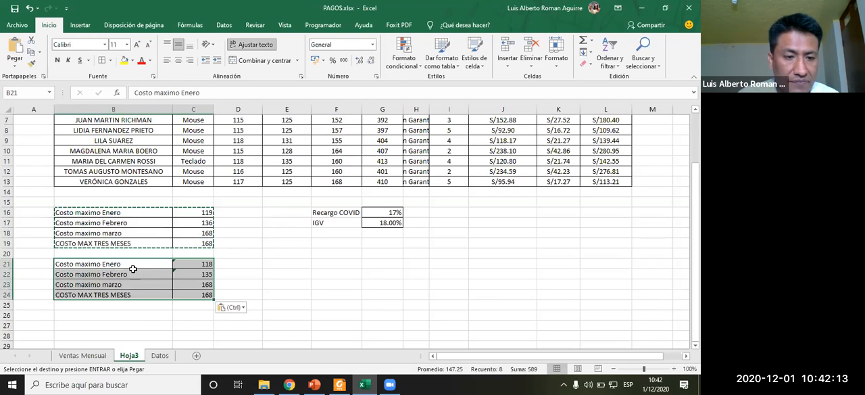
# - Edit the B21 label to read "Costo Minimo Enero"
pyautogui.click(163, 93)
pyautogui.press('Left')
pyautogui.press('Left')
pyautogui.press('Left')
pyautogui.press('Left')
pyautogui.press('Left')
pyautogui.press('BackSpace')
pyautogui.press('BackSpace')
pyautogui.press('BackSpace')
pyautogui.press('BackSpace')
pyautogui.press('BackSpace')
pyautogui.press('BackSpace')
pyautogui.press('BackSpace')
pyautogui.write('Mini')
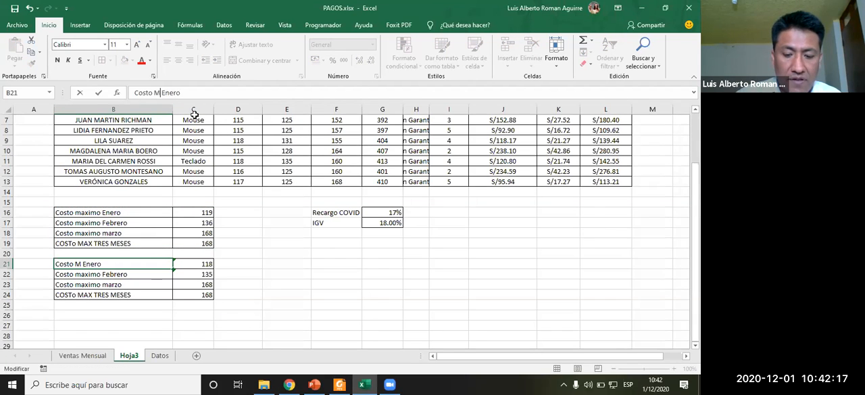
pyautogui.write('no')
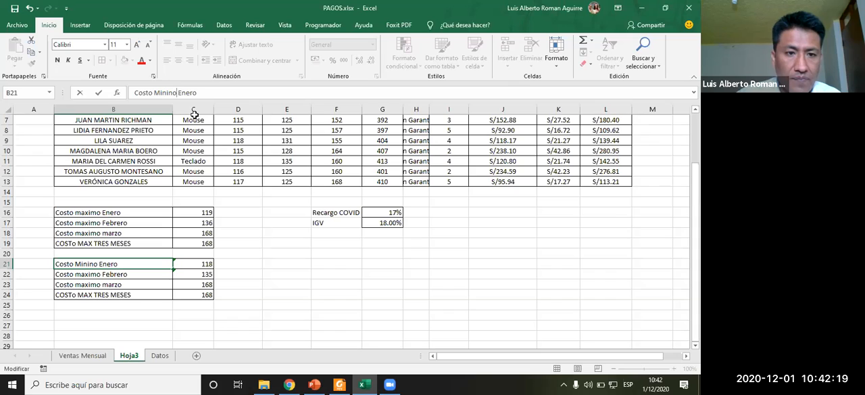
pyautogui.press('BackSpace')
pyautogui.press('BackSpace')
pyautogui.write('m')
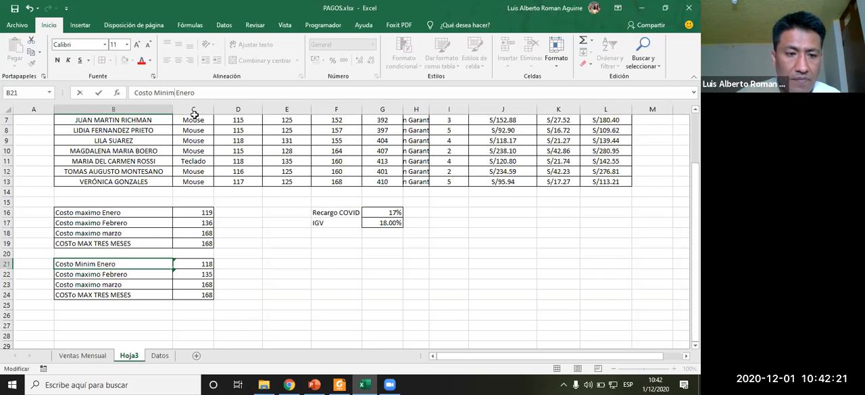
pyautogui.write('o')
pyautogui.press('Return')
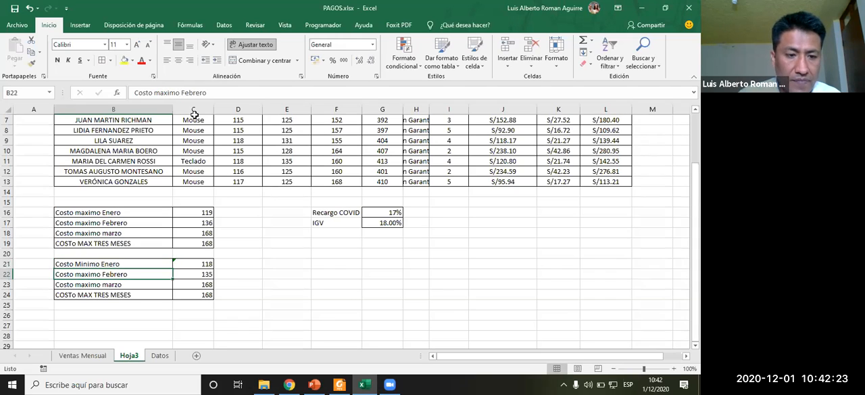
# - Change the B22 and B23 labels to "Costo Minimo Febrero" and "Costo Minimo marzo"
pyautogui.click(177, 98)
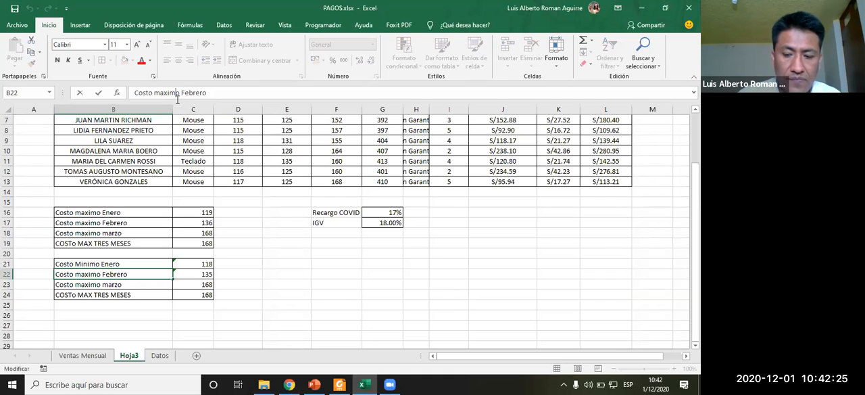
pyautogui.press('BackSpace')
pyautogui.press('BackSpace')
pyautogui.press('BackSpace')
pyautogui.press('BackSpace')
pyautogui.press('BackSpace')
pyautogui.press('BackSpace')
pyautogui.write('Minimo')
pyautogui.press('Return')
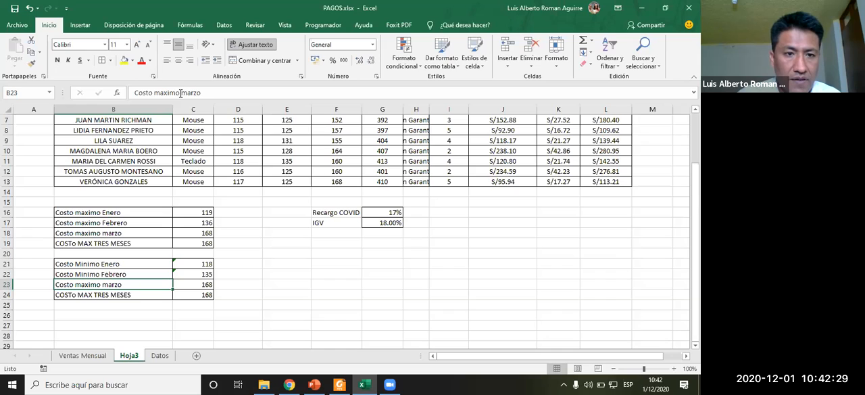
pyautogui.click(179, 93)
pyautogui.press('BackSpace')
pyautogui.press('BackSpace')
pyautogui.press('BackSpace')
pyautogui.press('BackSpace')
pyautogui.press('BackSpace')
pyautogui.press('BackSpace')
pyautogui.write('Minim')
pyautogui.press('Return')
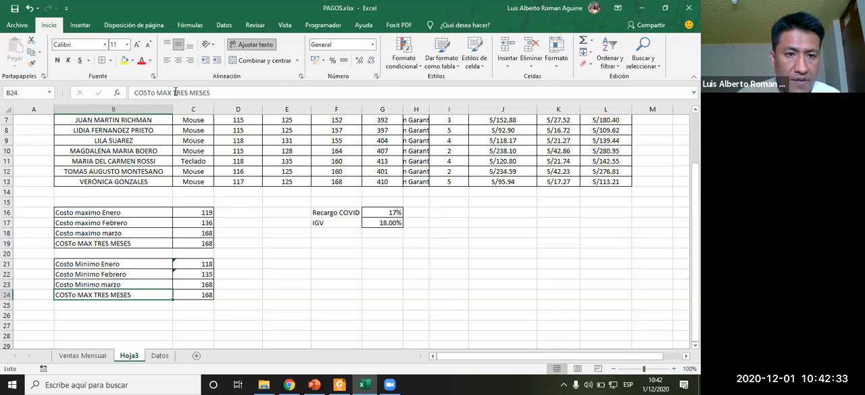
# - Edit the B24 label to read "COSTO MIN TRES MESES"
pyautogui.click(175, 92)
pyautogui.press('BackSpace')
pyautogui.press('BackSpace')
pyautogui.press('BackSpace')
pyautogui.press('BackSpace')
pyautogui.press('BackSpace')
pyautogui.press('BackSpace')
pyautogui.write('O MIN')
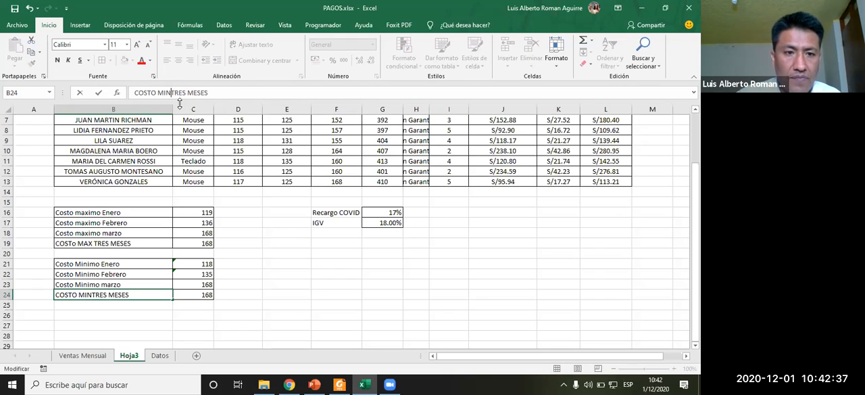
pyautogui.press('Return')
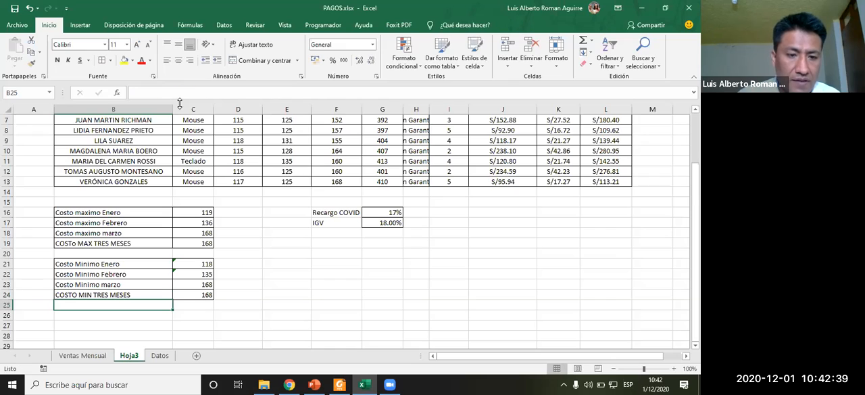
# - Clear the pasted values in C21:C24
pyautogui.moveTo(200, 260); pyautogui.dragTo(198, 295)
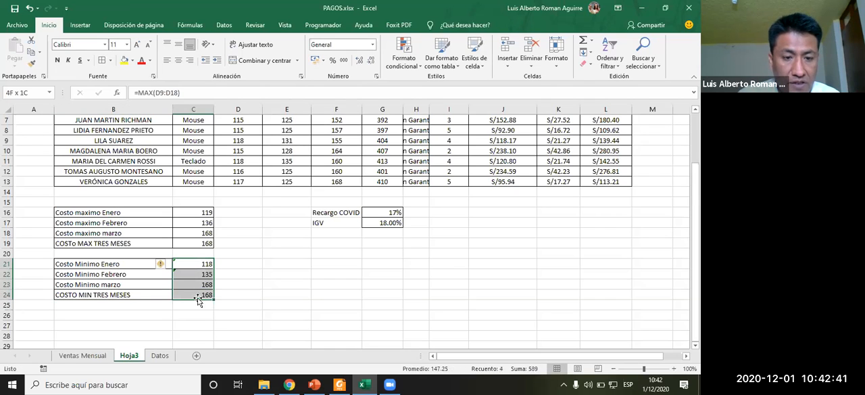
pyautogui.press('Delete')
pyautogui.click(196, 260)
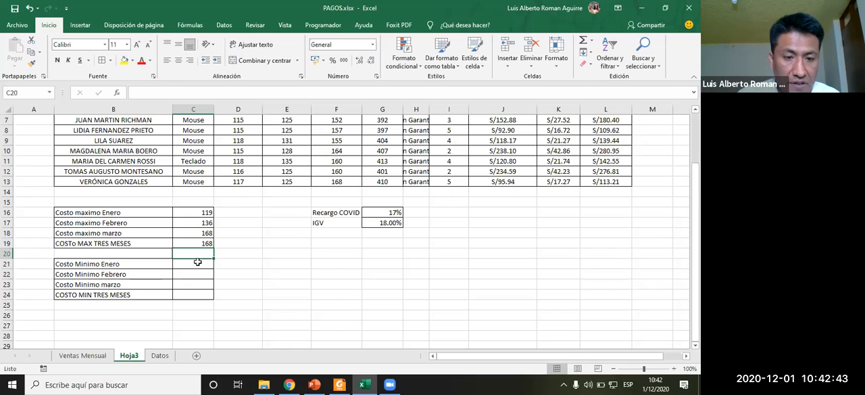
# - Insert a Min formula in C21 over the Compra 1 Enero values D4:D13
pyautogui.scroll(1, 352, 262)
pyautogui.scroll(1, 367, 248)
pyautogui.scroll(-1, 366, 248)
pyautogui.scroll(1, 366, 248)
pyautogui.scroll(-1, 367, 248)
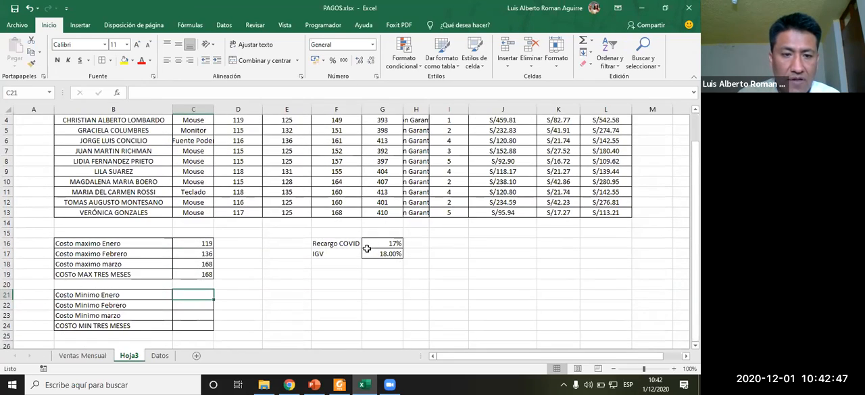
pyautogui.click(591, 41)
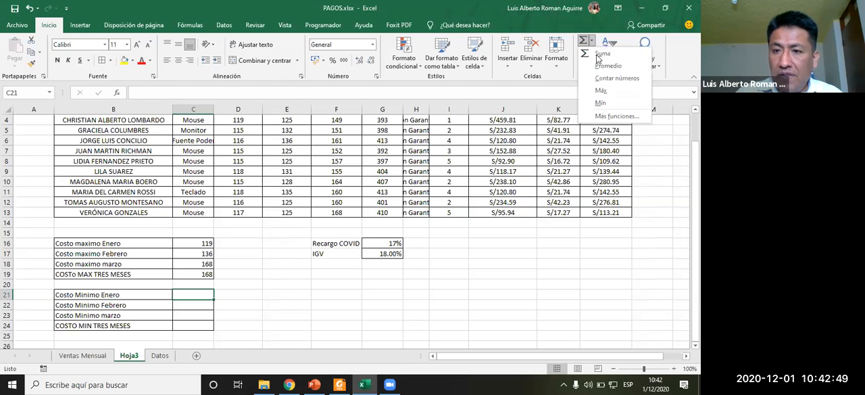
pyautogui.click(613, 103)
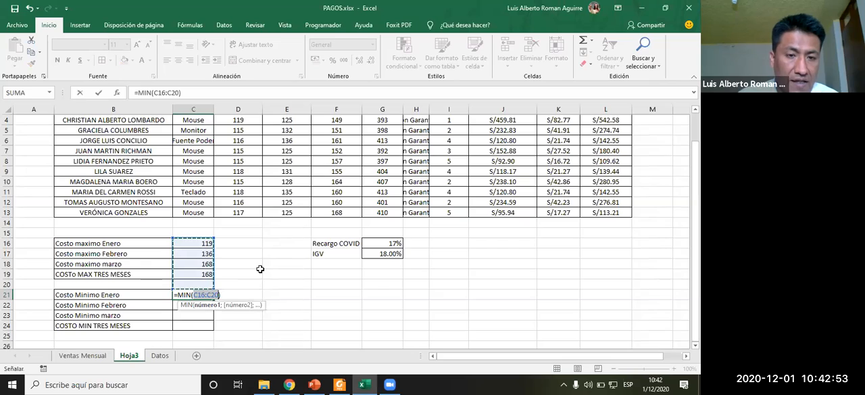
pyautogui.scroll(1, 259, 266)
pyautogui.scroll(-1, 258, 268)
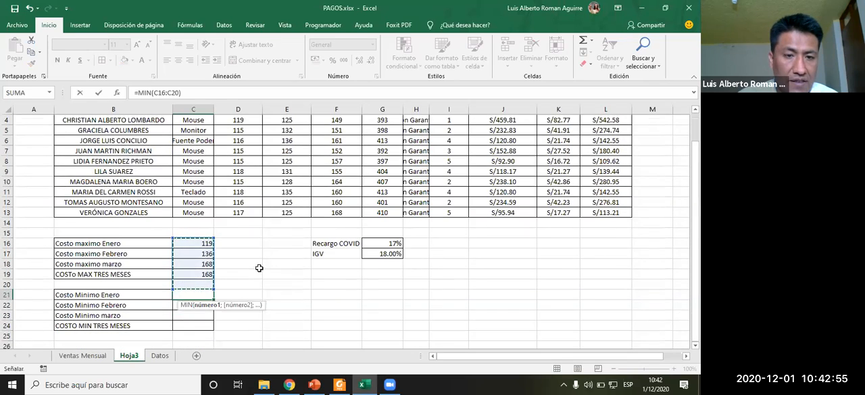
pyautogui.scroll(1, 259, 267)
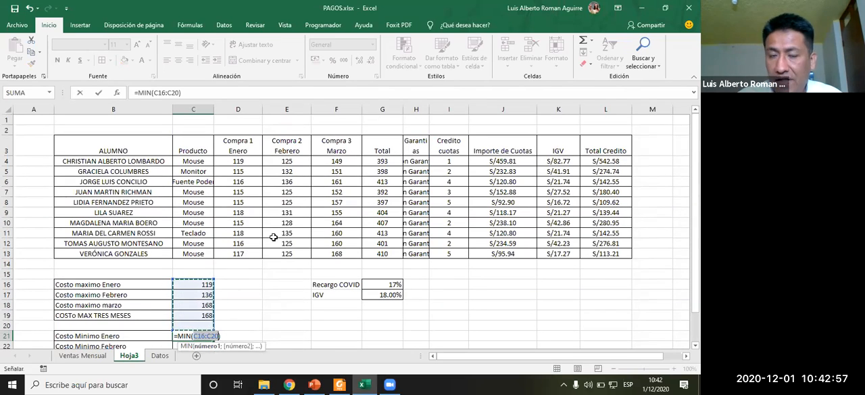
pyautogui.moveTo(244, 161); pyautogui.dragTo(245, 261)
pyautogui.press('Return')
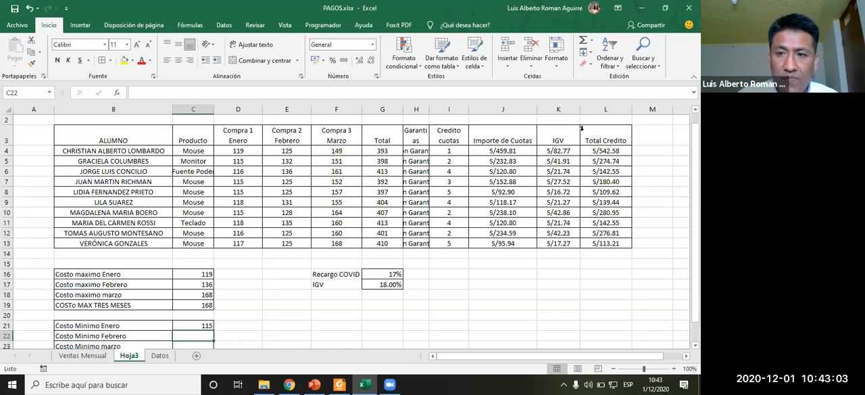
# - Insert a Min formula in C22 over the Compra 2 Febrero values E4:E13
pyautogui.click(592, 40)
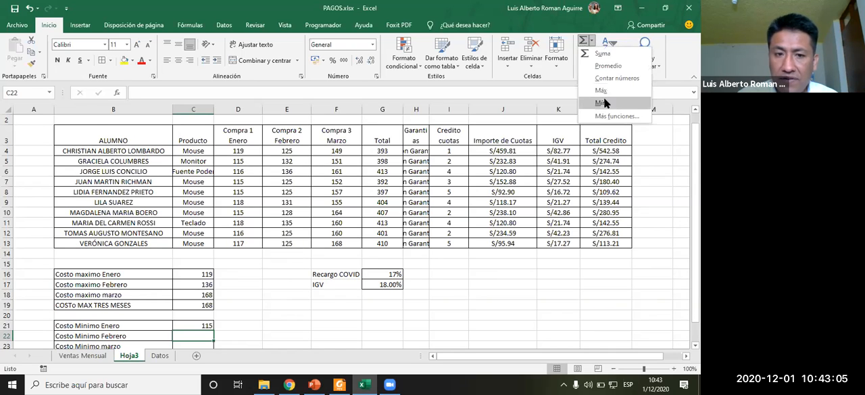
pyautogui.click(605, 103)
pyautogui.moveTo(289, 151); pyautogui.dragTo(303, 241)
pyautogui.press('Return')
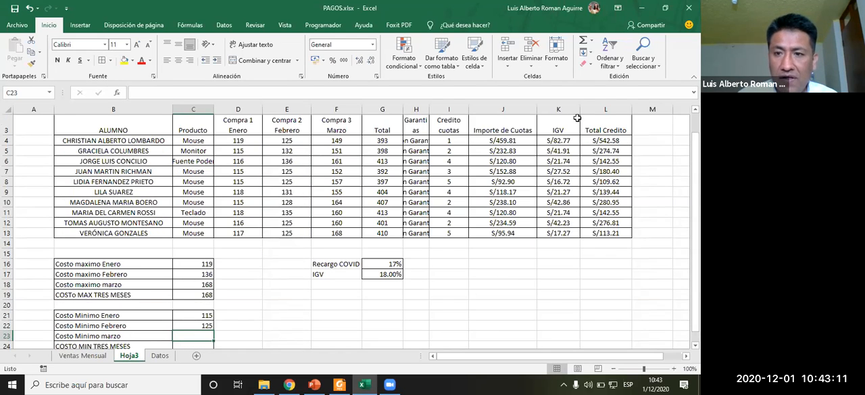
# - Insert a Min formula in C23 over the Compra 3 Marzo values F4:F13
pyautogui.click(592, 41)
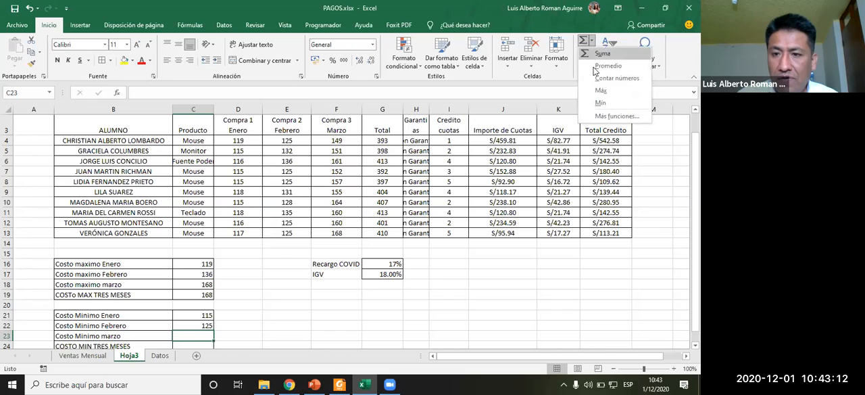
pyautogui.click(600, 102)
pyautogui.moveTo(344, 141); pyautogui.dragTo(343, 231)
pyautogui.press('Return')
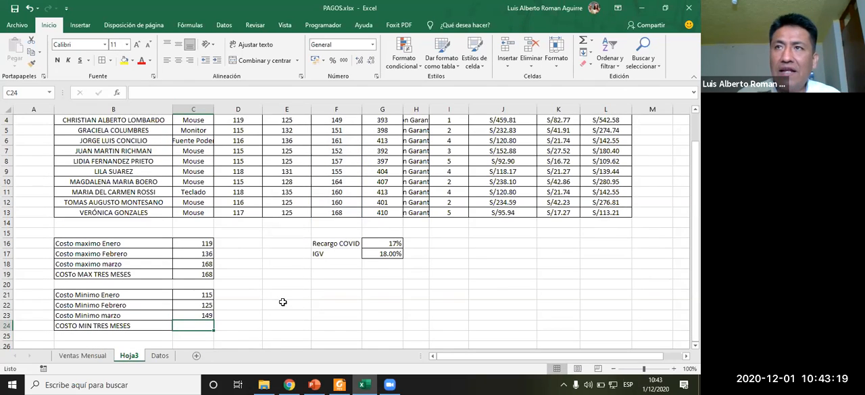
# - Insert a Min formula in C24 over all three months' purchases D4:F13
pyautogui.click(592, 41)
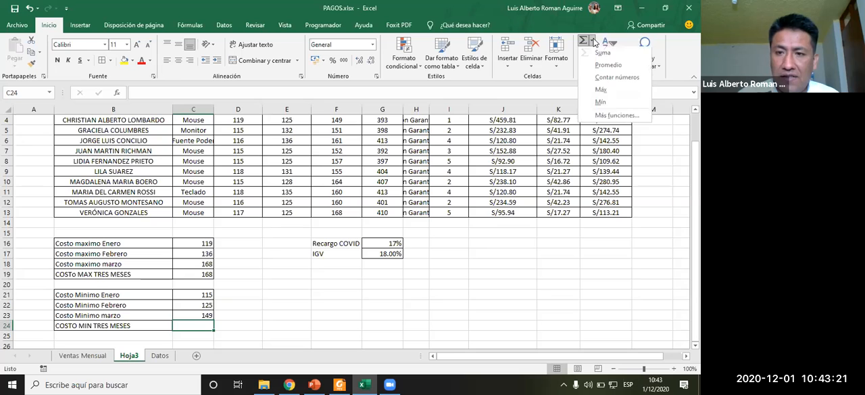
pyautogui.click(600, 103)
pyautogui.scroll(2, 264, 174)
pyautogui.moveTo(242, 162); pyautogui.dragTo(296, 254)
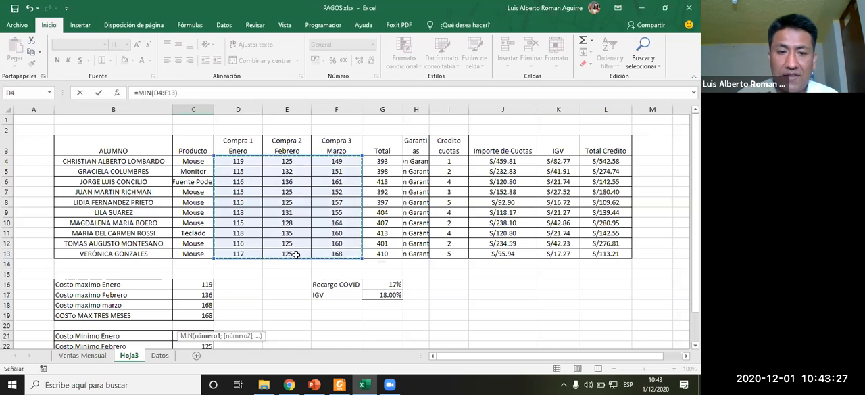
pyautogui.scroll(-2, 290, 255)
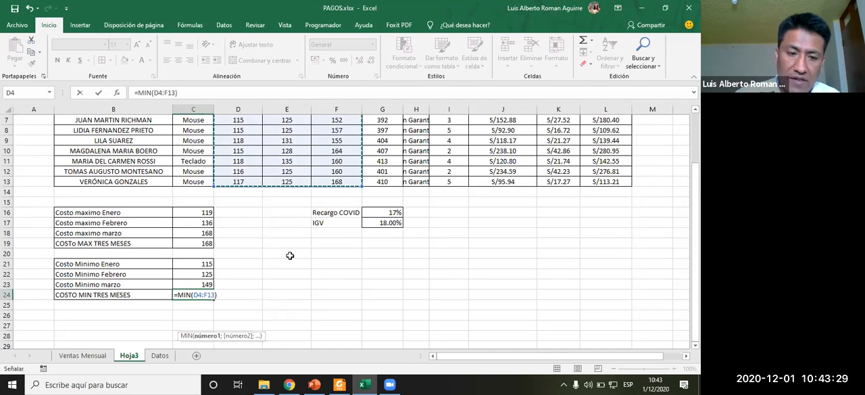
pyautogui.press('Return')
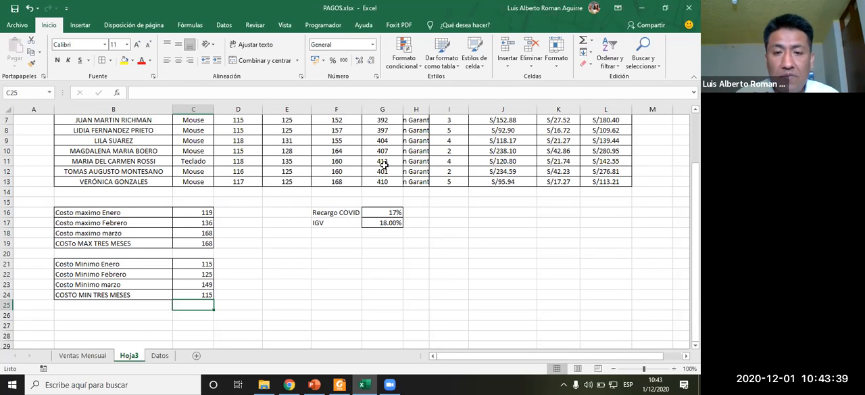
# - Switch to the exercise PDF and review the remaining task about the average of the costs
pyautogui.scroll(1, 300, 198)
pyautogui.scroll(-1, 298, 200)
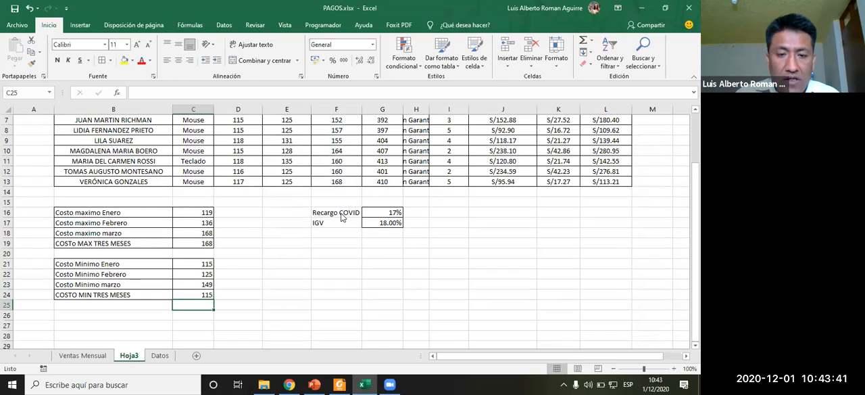
pyautogui.hotkey('alt', 'Tab')
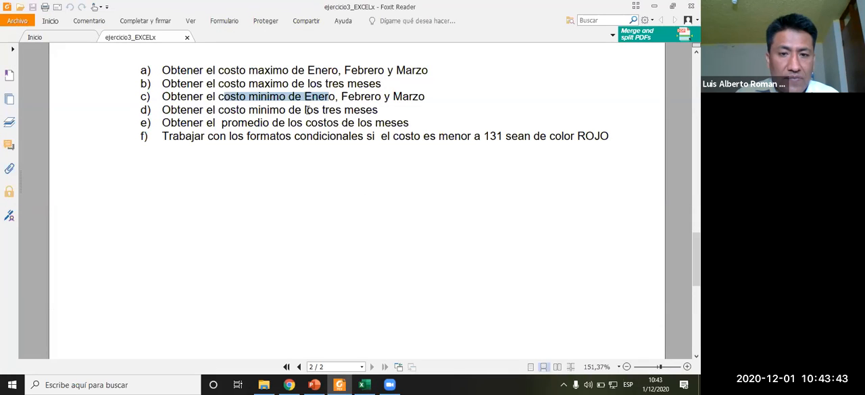
pyautogui.moveTo(192, 122); pyautogui.dragTo(393, 122)
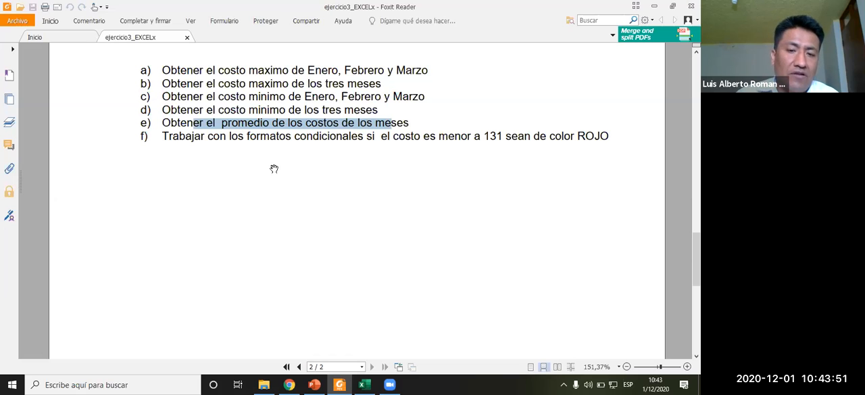
pyautogui.hotkey('alt', 'Tab')
# - Enter the label "PROMEDIO COSTOS." in cell B26
pyautogui.click(284, 269)
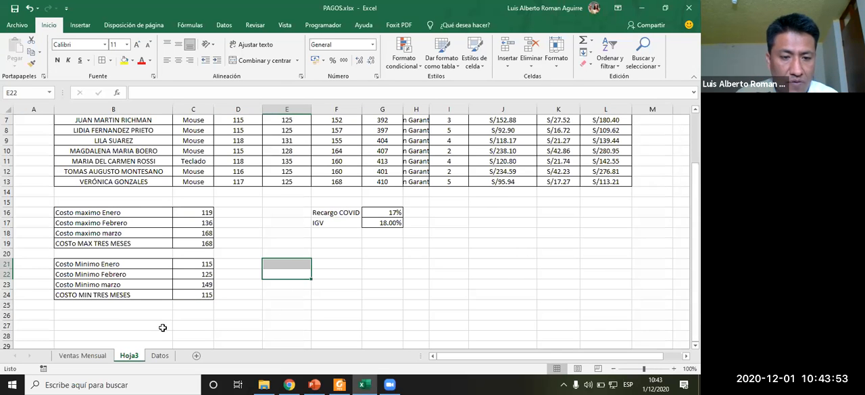
pyautogui.click(124, 313)
pyautogui.write('PORM')
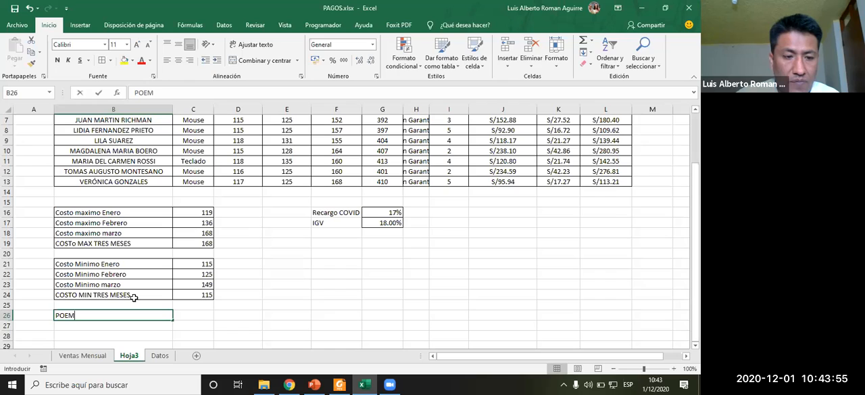
pyautogui.press('BackSpace')
pyautogui.press('BackSpace')
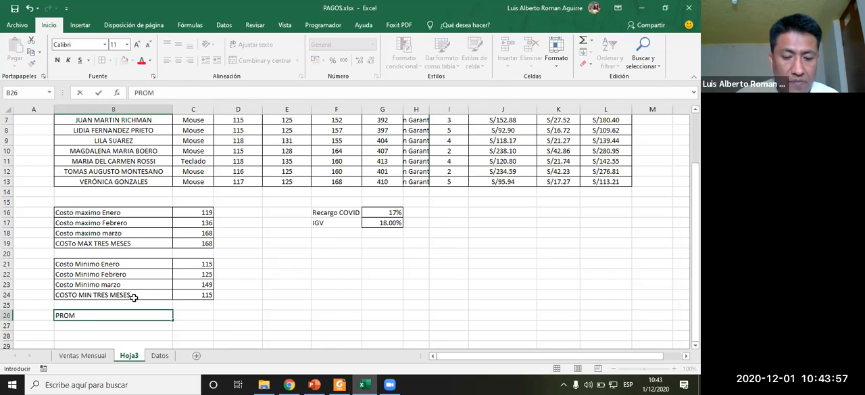
pyautogui.write('OMEIO')
pyautogui.press('BackSpace')
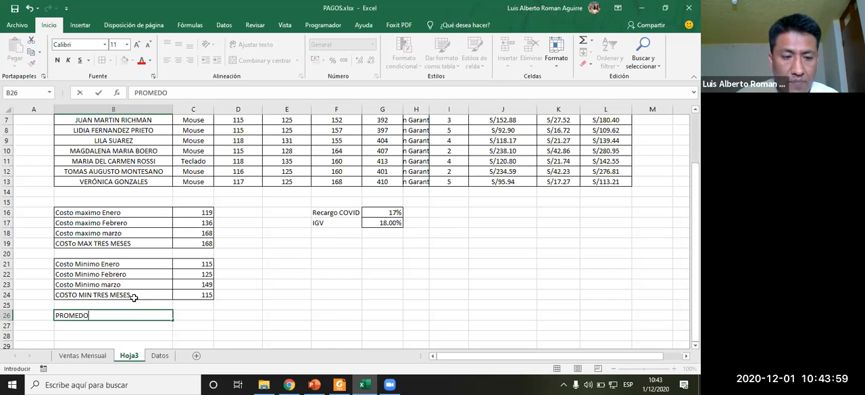
pyautogui.press('BackSpace')
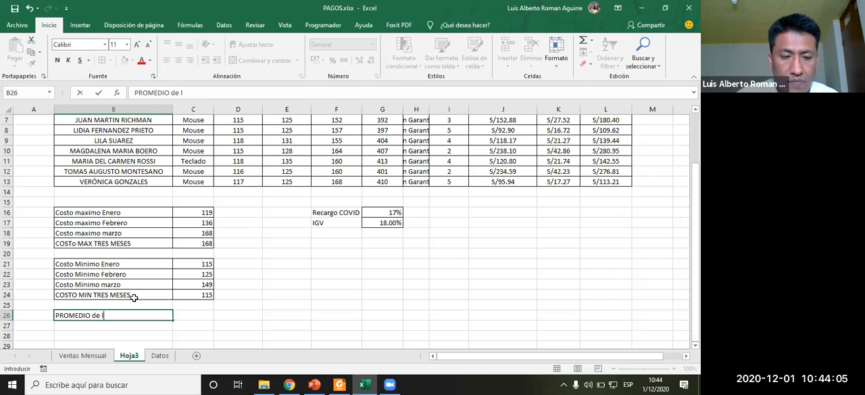
pyautogui.press('BackSpace')
pyautogui.press('BackSpace')
pyautogui.press('BackSpace')
pyautogui.press('BackSpace')
pyautogui.write('COSTOS')
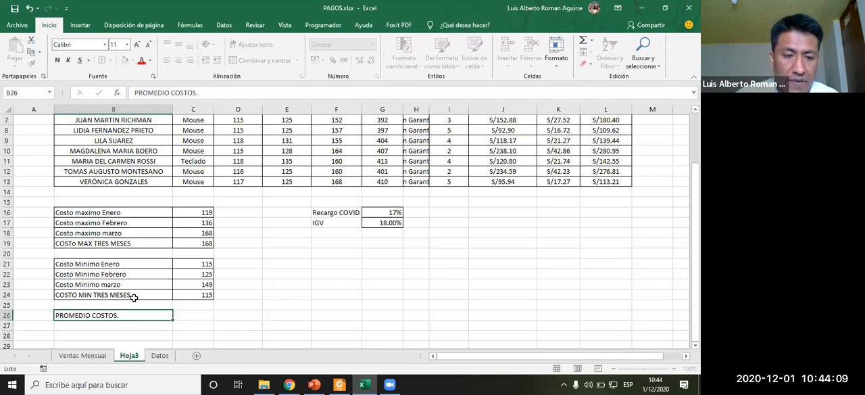
pyautogui.write('.')
pyautogui.press('Return')
pyautogui.moveTo(146, 313); pyautogui.dragTo(195, 315)
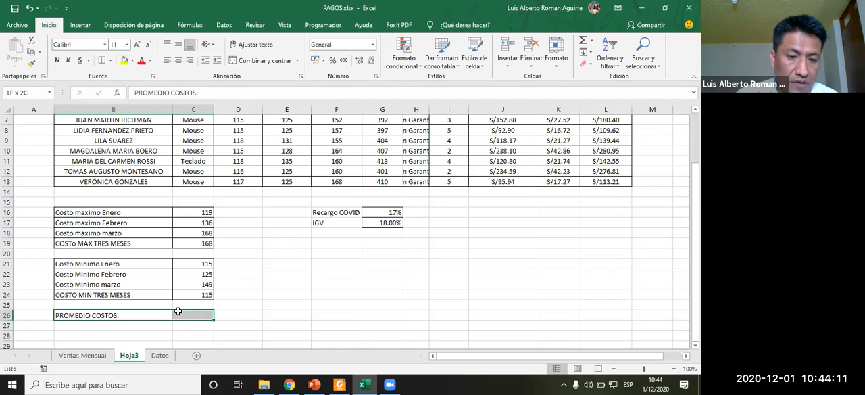
pyautogui.click(258, 263)
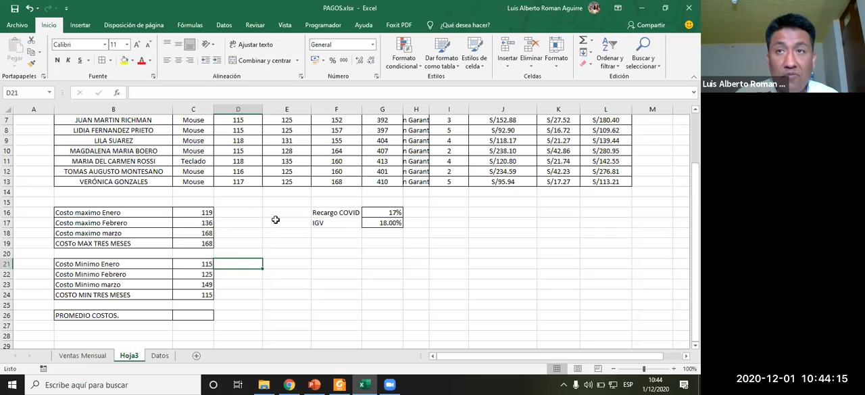
pyautogui.scroll(1, 346, 226)
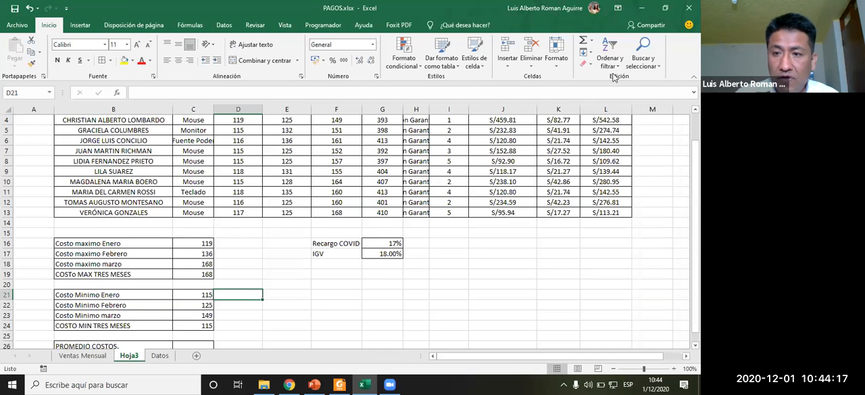
pyautogui.click(592, 40)
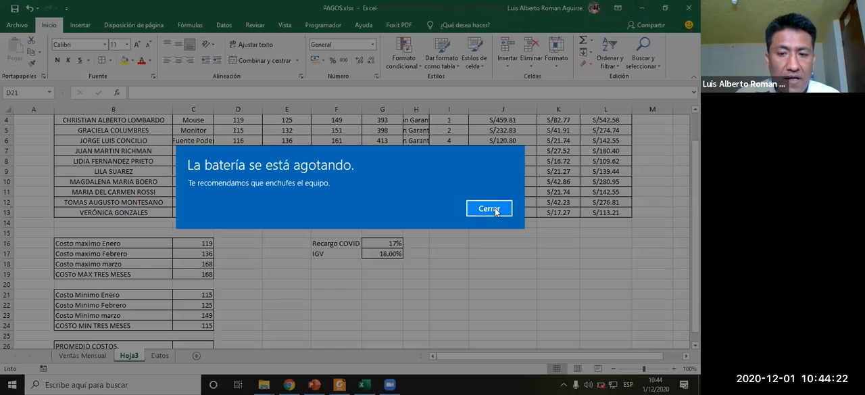
pyautogui.click(489, 209)
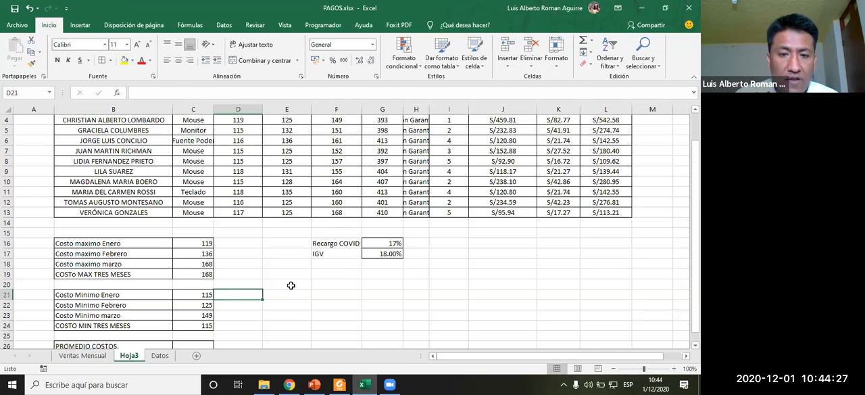
pyautogui.scroll(1, 289, 286)
pyautogui.scroll(-2, 290, 285)
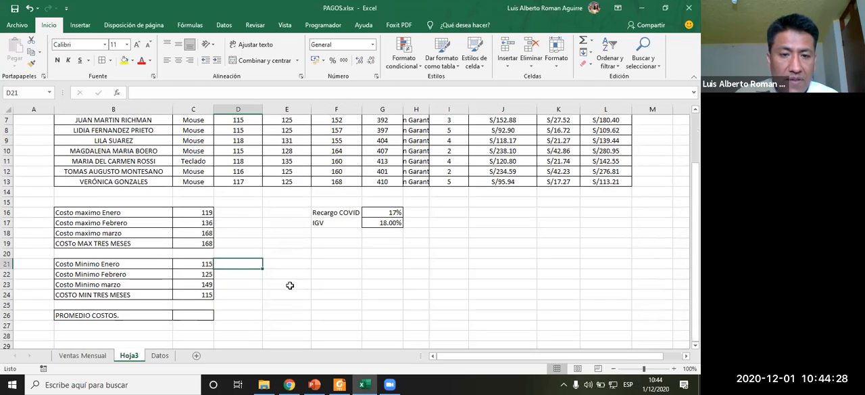
# - Select C26 and open the Insert Function dialog, choosing PROMEDIO from recently used functions
pyautogui.click(186, 315)
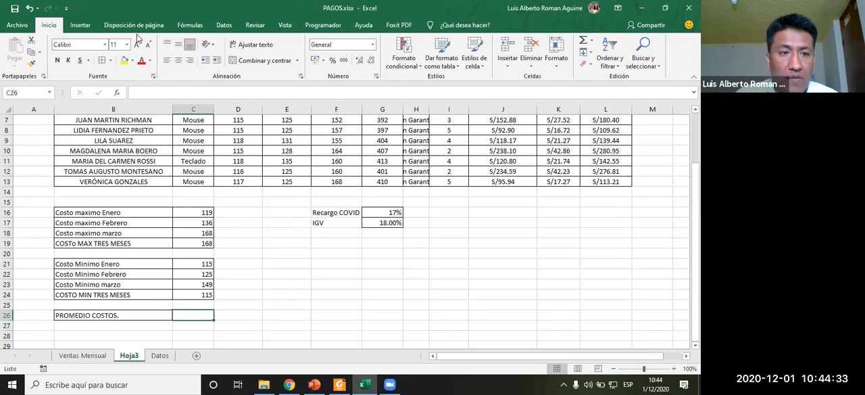
pyautogui.click(190, 26)
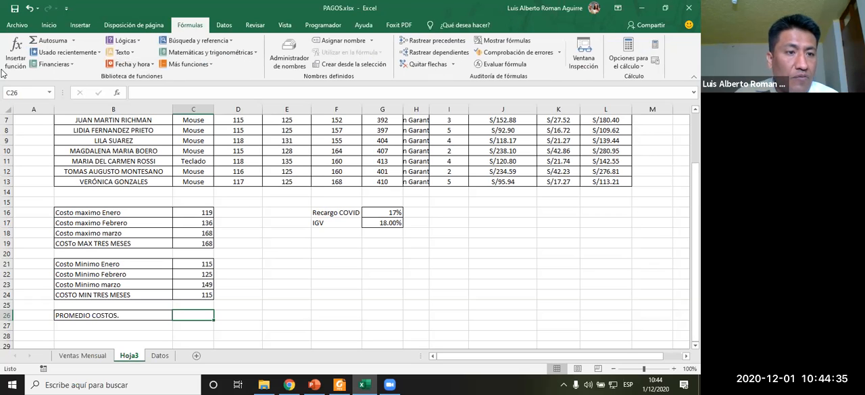
pyautogui.click(15, 65)
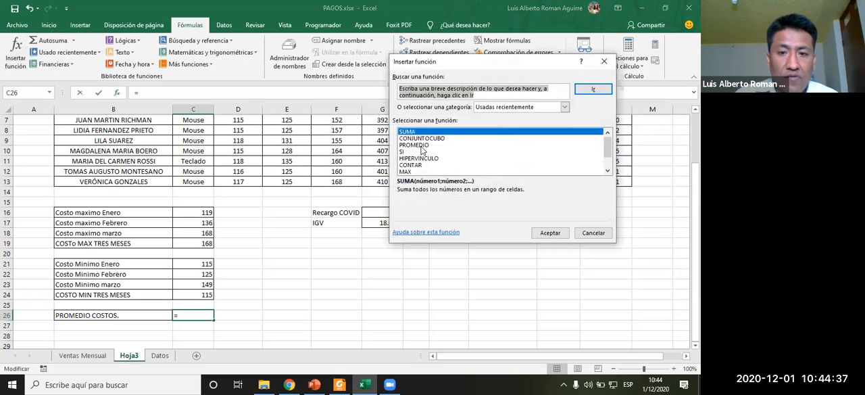
pyautogui.click(419, 146)
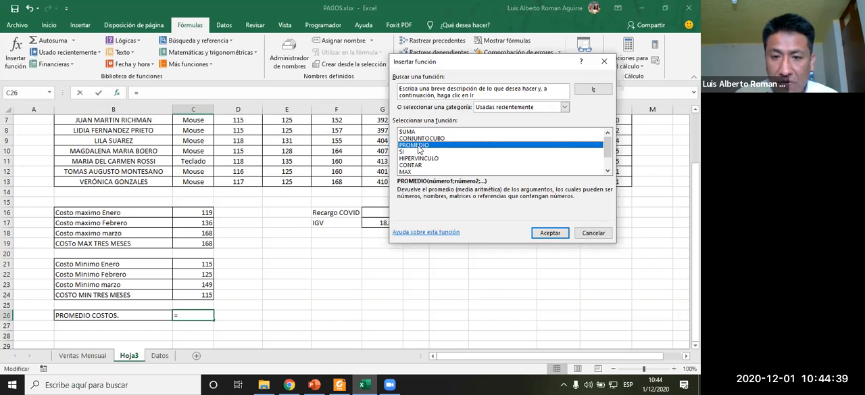
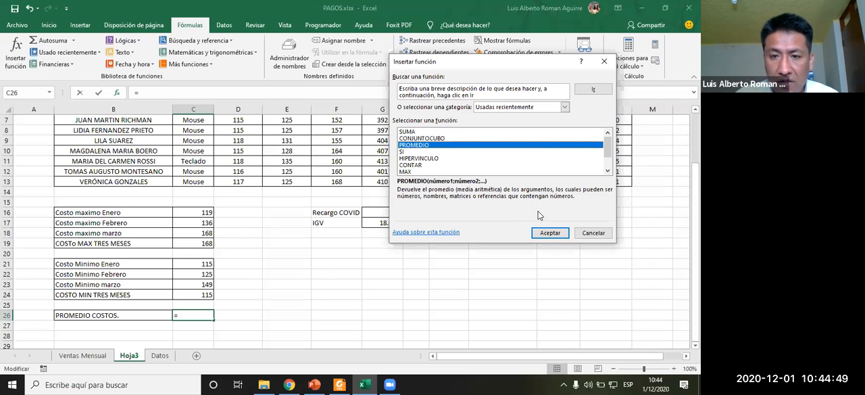
# - Build the PROMEDIO formula in C26 over all three months' purchases D4:F13
pyautogui.click(549, 233)
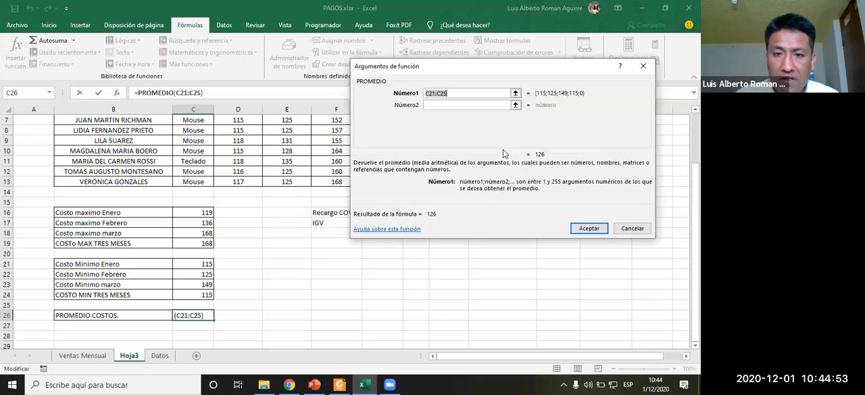
pyautogui.click(515, 94)
pyautogui.scroll(2, 259, 172)
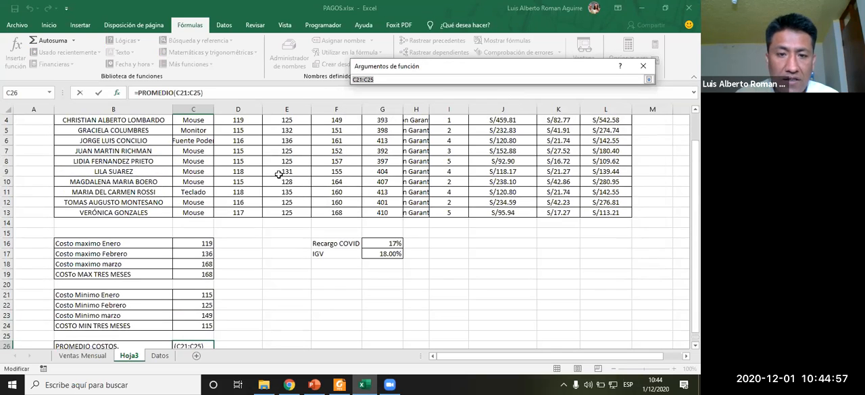
pyautogui.moveTo(238, 161); pyautogui.dragTo(336, 250)
pyautogui.press('Return')
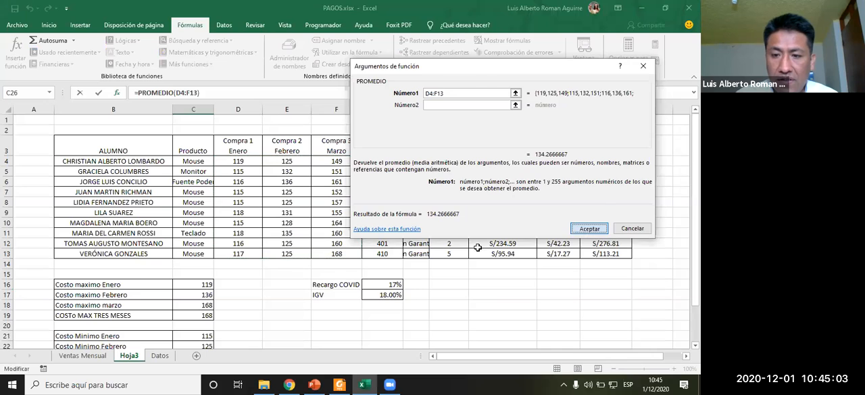
pyautogui.click(585, 228)
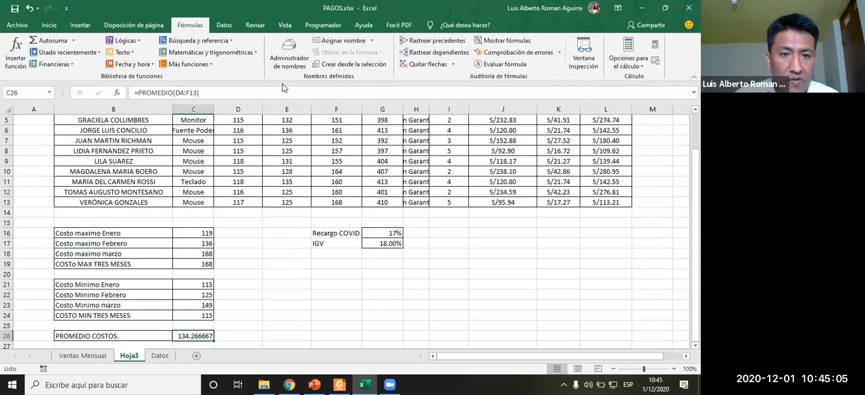
# - Reduce the average in C26 to three decimal places
pyautogui.click(49, 26)
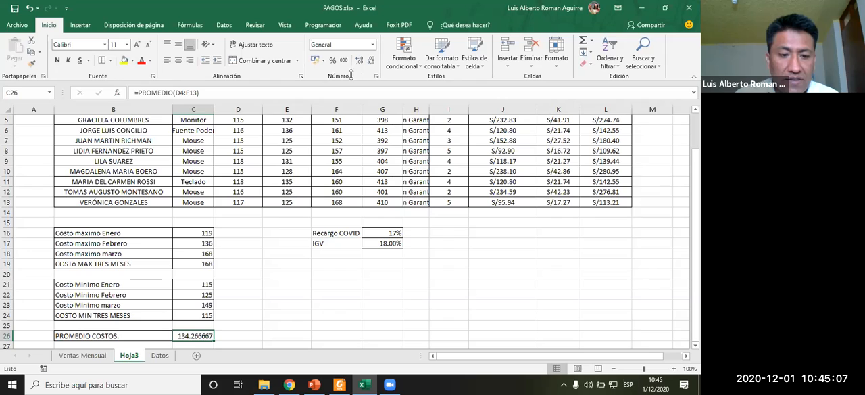
pyautogui.click(359, 60)
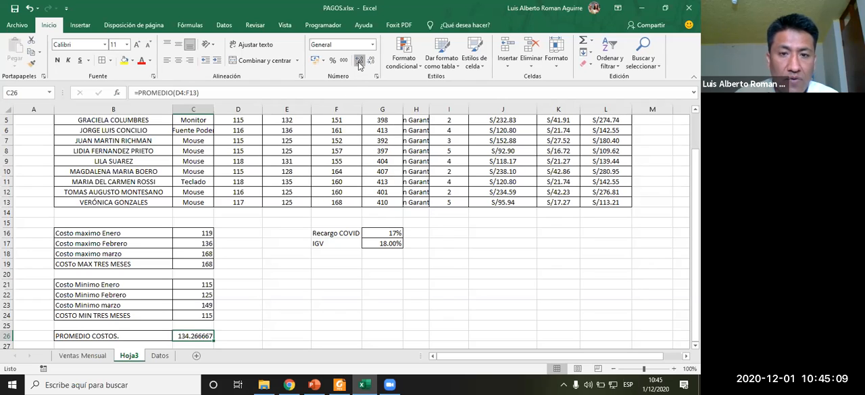
pyautogui.click(371, 60)
pyautogui.click(372, 61)
pyautogui.click(371, 61)
pyautogui.click(372, 61)
pyautogui.click(372, 61)
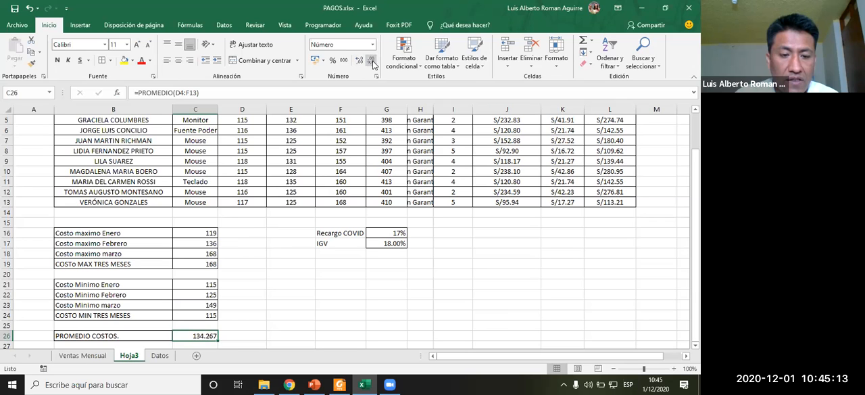
# - Apply the Contabilidad (accounting) number format to the average in C26
pyautogui.scroll(-1, 318, 294)
pyautogui.scroll(2, 318, 297)
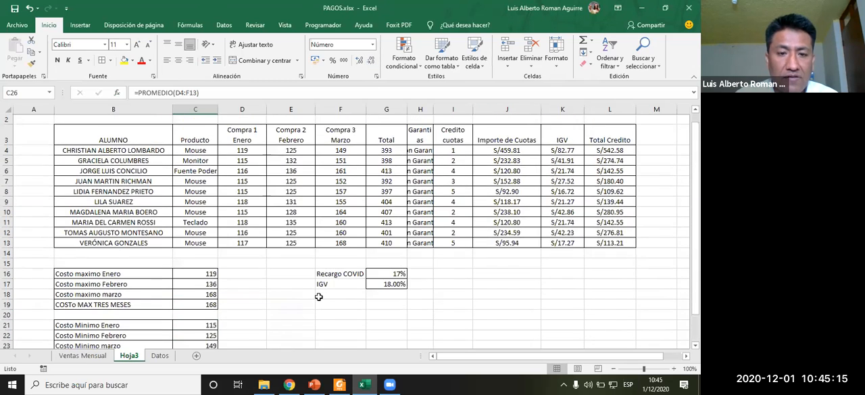
pyautogui.scroll(-1, 319, 296)
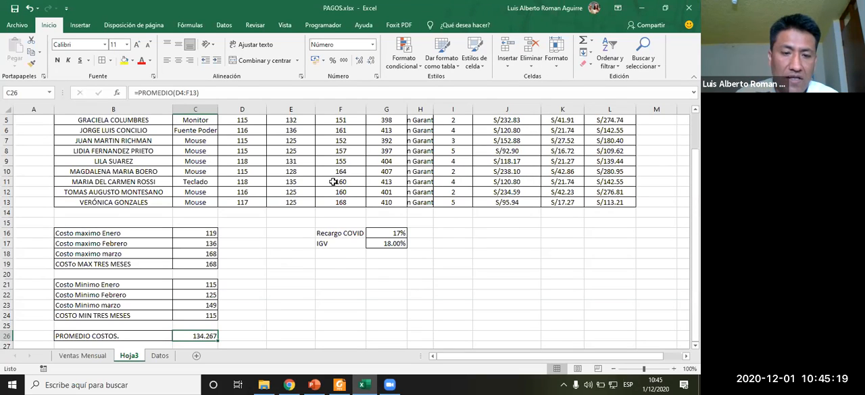
pyautogui.click(372, 44)
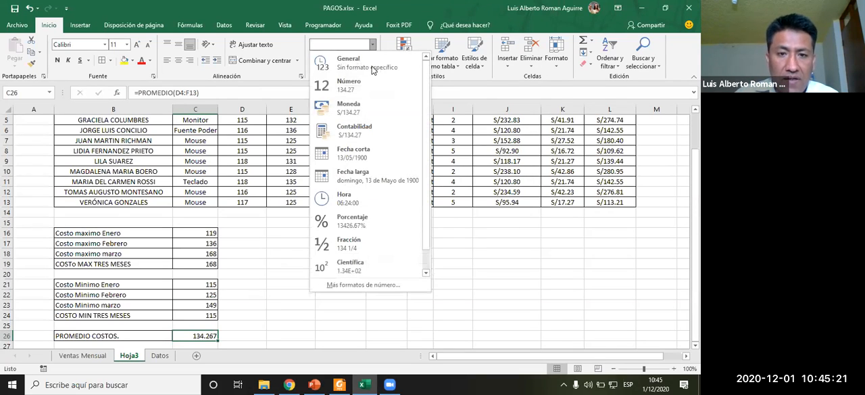
pyautogui.click(375, 129)
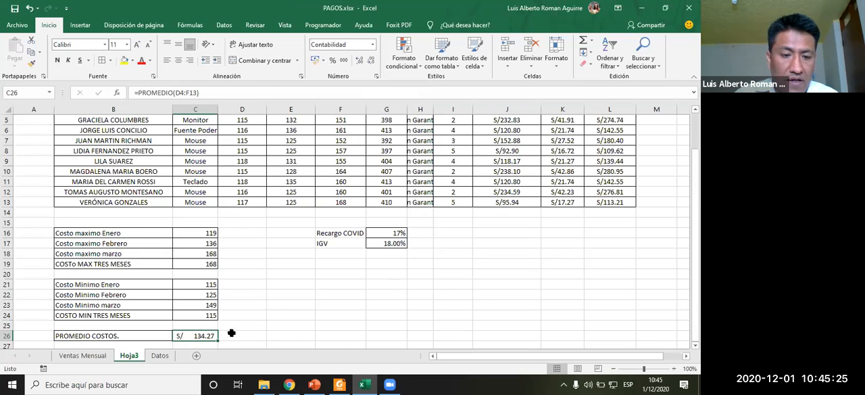
# - Switch to the exercise PDF and review the conditional formatting task for costs below 131
pyautogui.scroll(-2, 258, 305)
pyautogui.scroll(3, 258, 305)
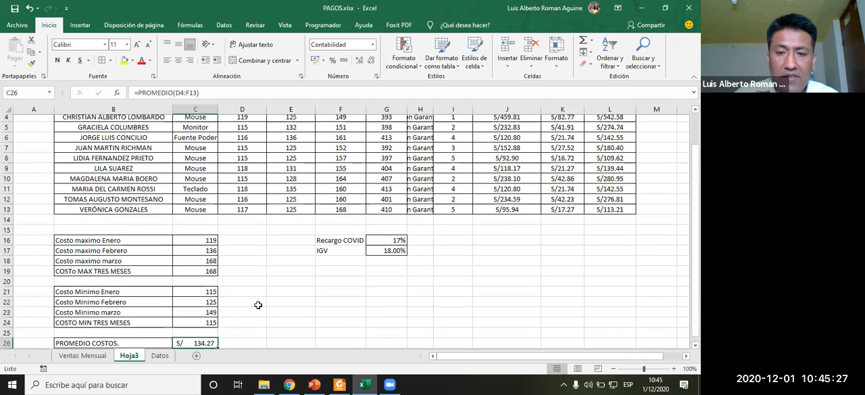
pyautogui.scroll(-1, 259, 304)
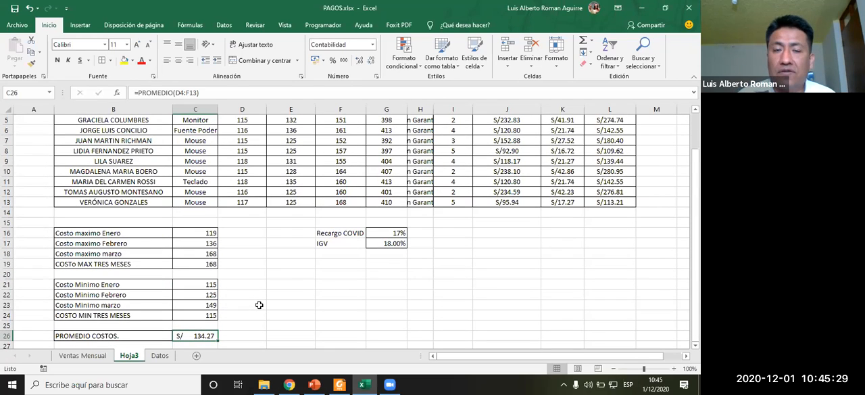
pyautogui.click(343, 293)
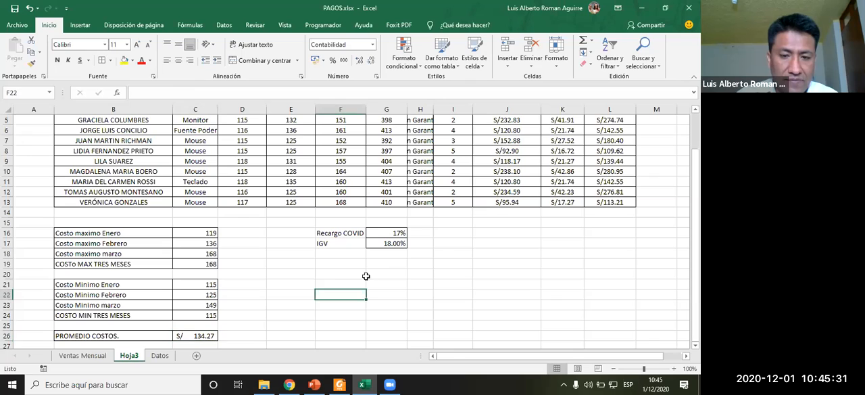
pyautogui.click(390, 266)
pyautogui.click(392, 275)
pyautogui.hotkey('alt', 'Tab')
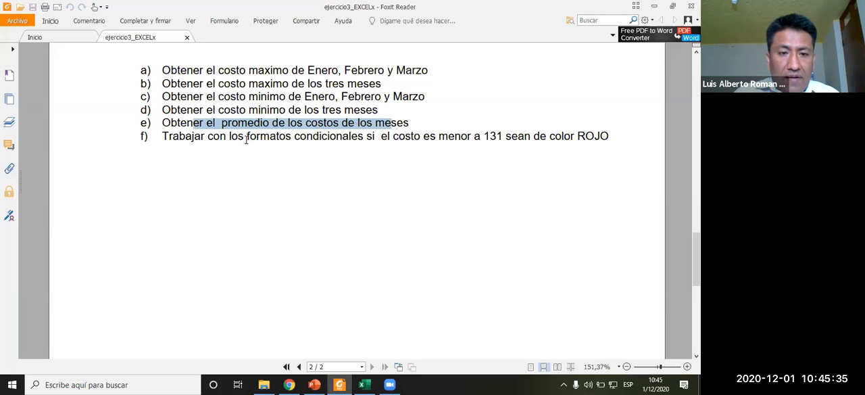
pyautogui.moveTo(275, 136); pyautogui.dragTo(479, 136)
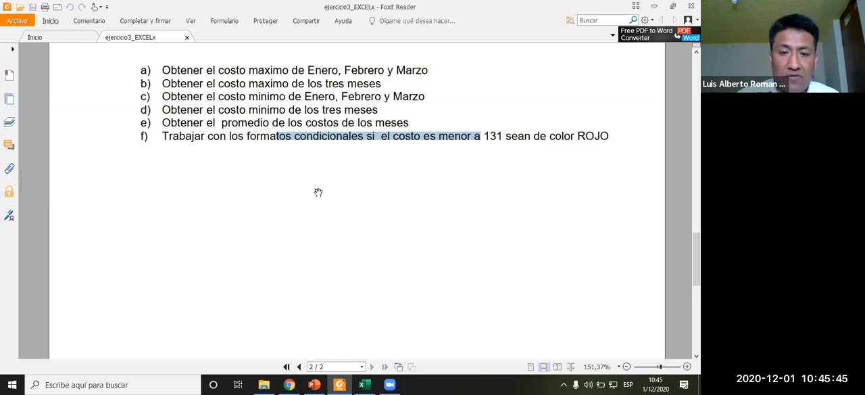
pyautogui.hotkey('alt', 'Tab')
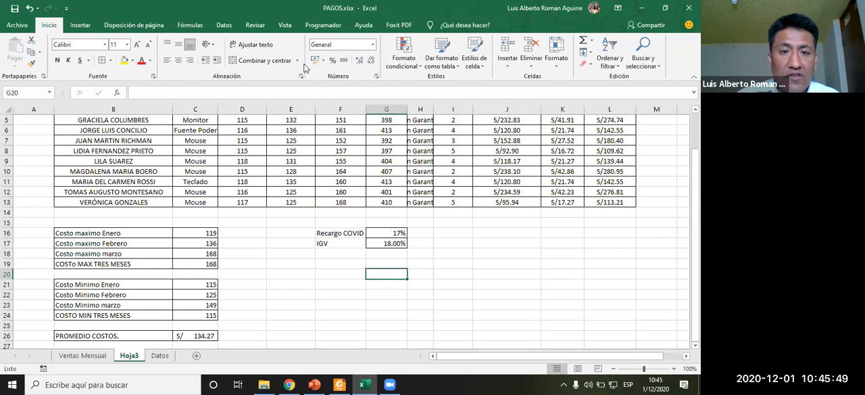
pyautogui.click(404, 67)
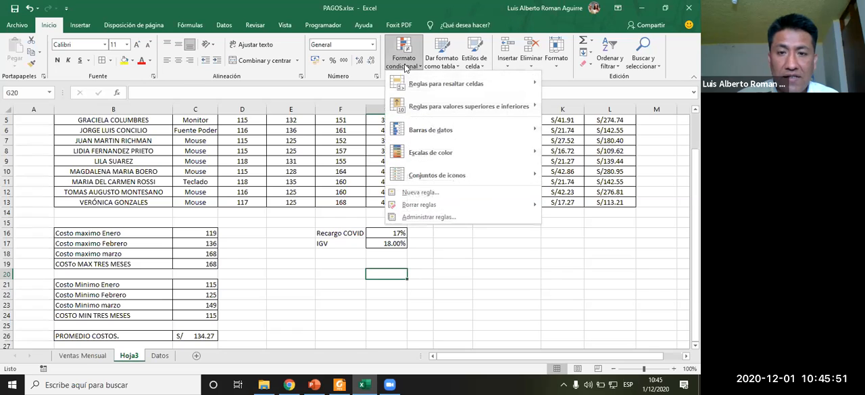
pyautogui.moveTo(440, 86)
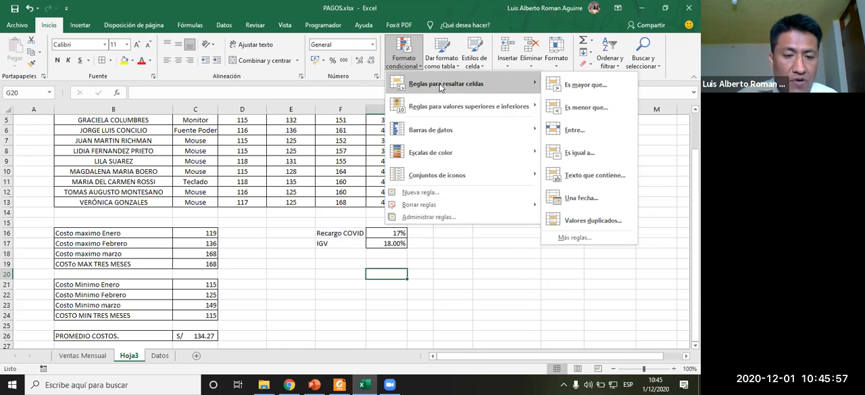
pyautogui.click(317, 280)
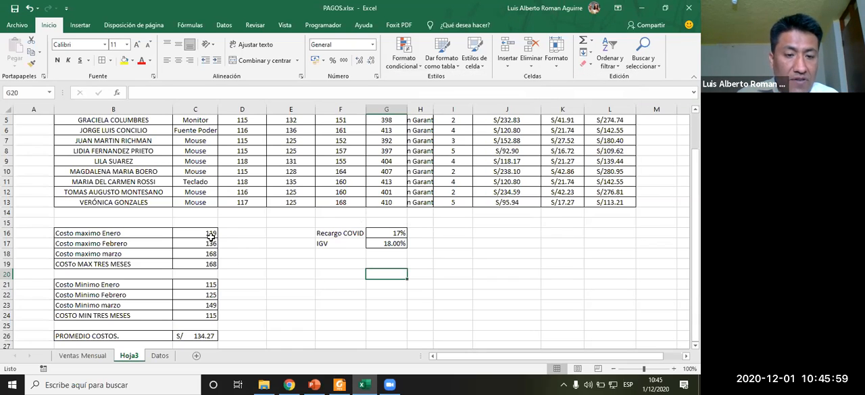
# - Select the maximum costs C16:C18 and recheck the conditional formatting task in the exercise PDF
pyautogui.moveTo(202, 233); pyautogui.dragTo(206, 255)
pyautogui.hotkey('alt', 'Tab')
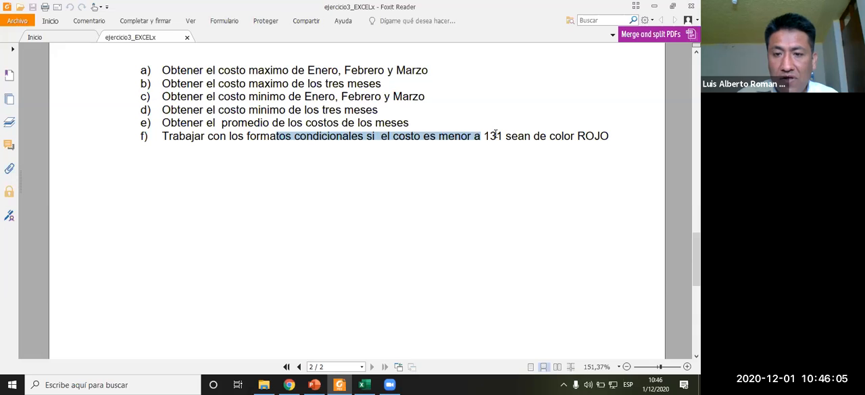
pyautogui.hotkey('alt', 'Tab')
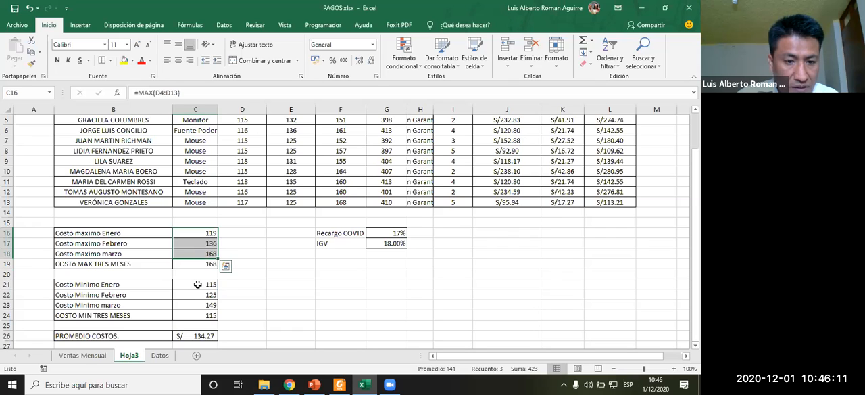
# - Highlight minimum costs in C21:C23 less than 131 with light red fill and dark red text using conditional formatting
pyautogui.moveTo(198, 285); pyautogui.dragTo(196, 306)
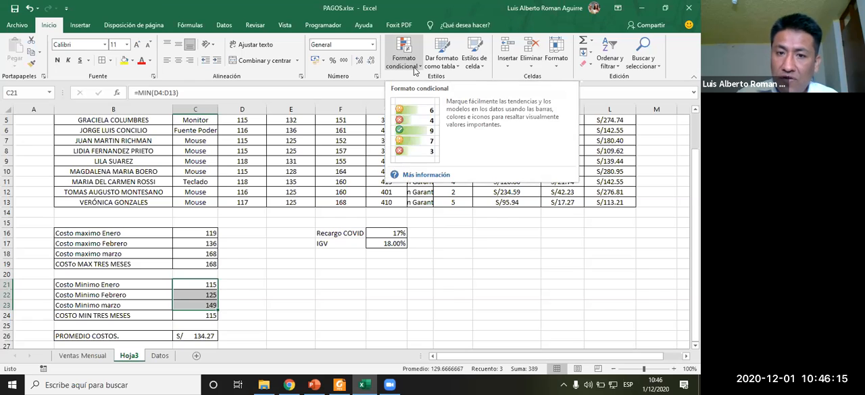
pyautogui.click(415, 71)
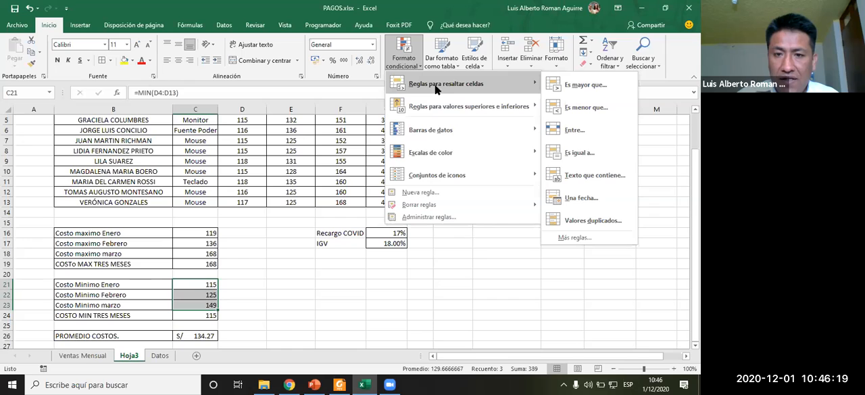
pyautogui.click(583, 108)
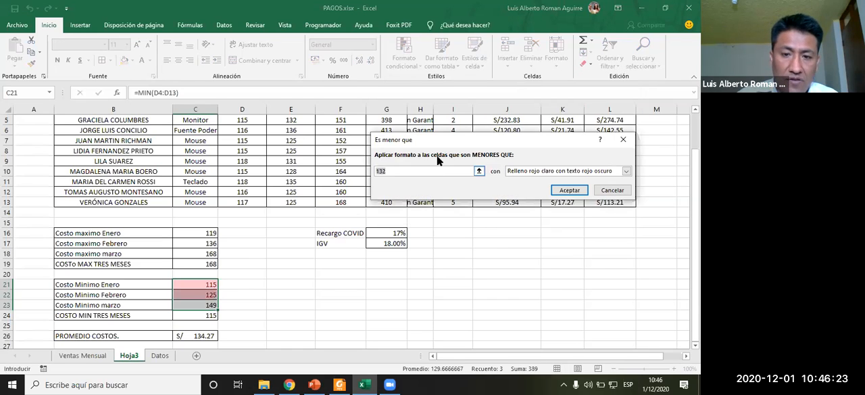
pyautogui.moveTo(458, 138); pyautogui.dragTo(308, 130)
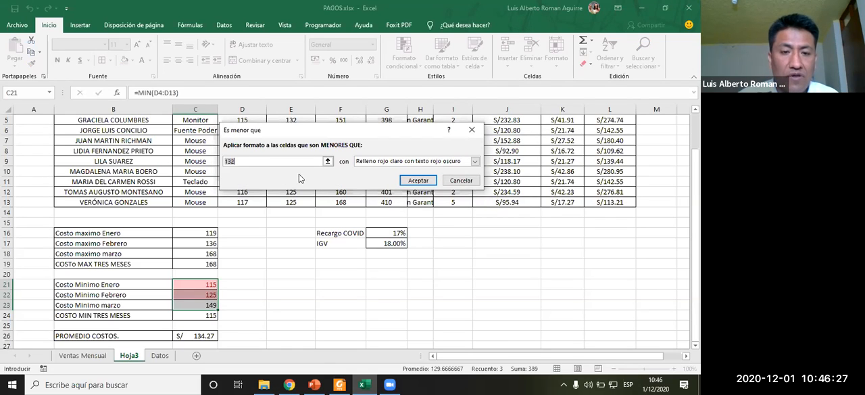
pyautogui.write('131')
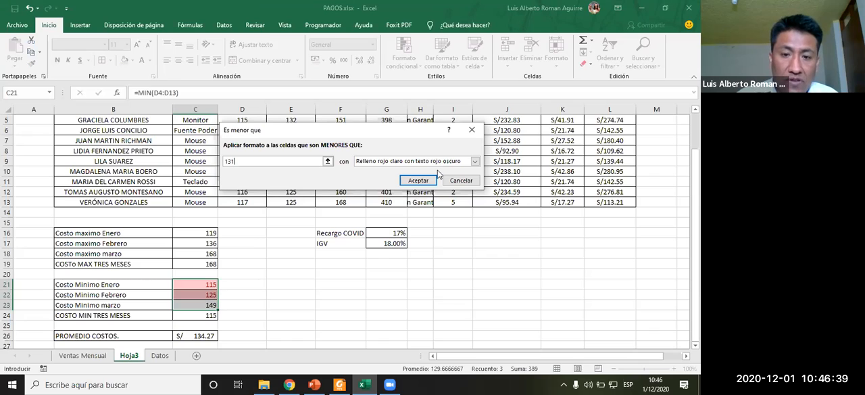
pyautogui.click(476, 162)
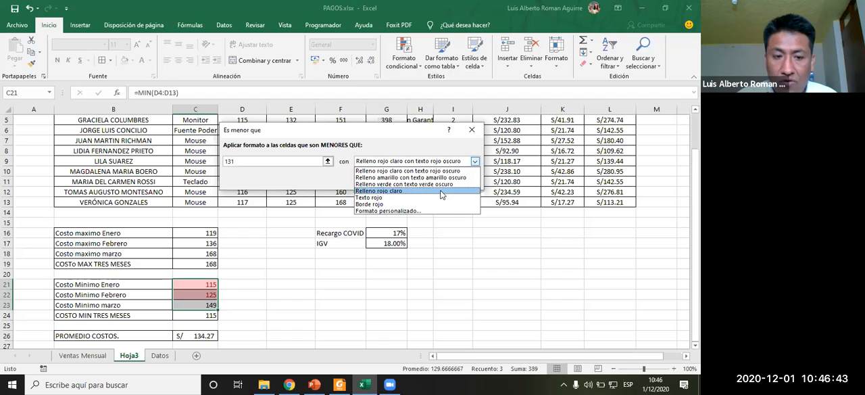
pyautogui.click(443, 192)
pyautogui.click(459, 163)
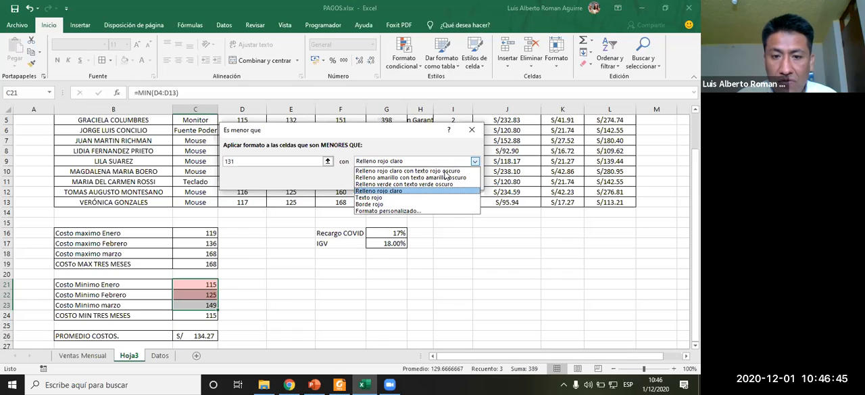
pyautogui.click(445, 171)
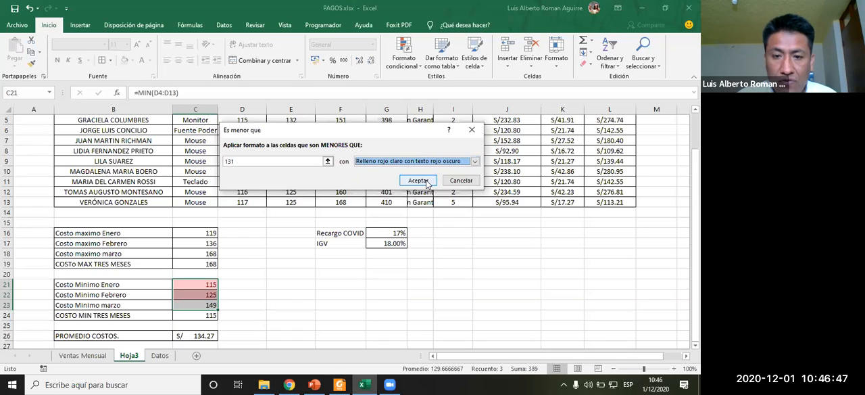
pyautogui.click(419, 181)
pyautogui.click(306, 274)
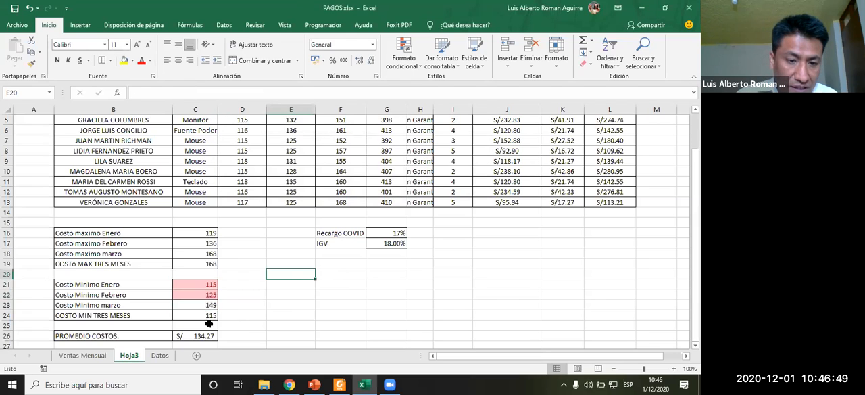
# - Inspect the minimum cost cells and the February purchase values in the table
pyautogui.click(199, 312)
pyautogui.click(200, 306)
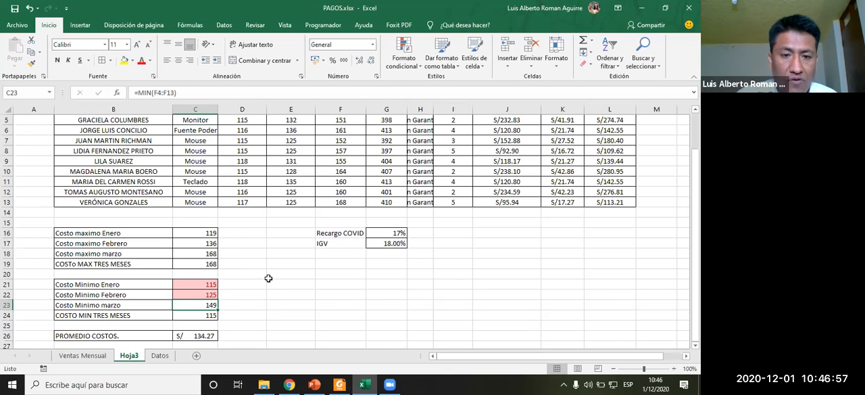
pyautogui.click(288, 182)
pyautogui.click(288, 160)
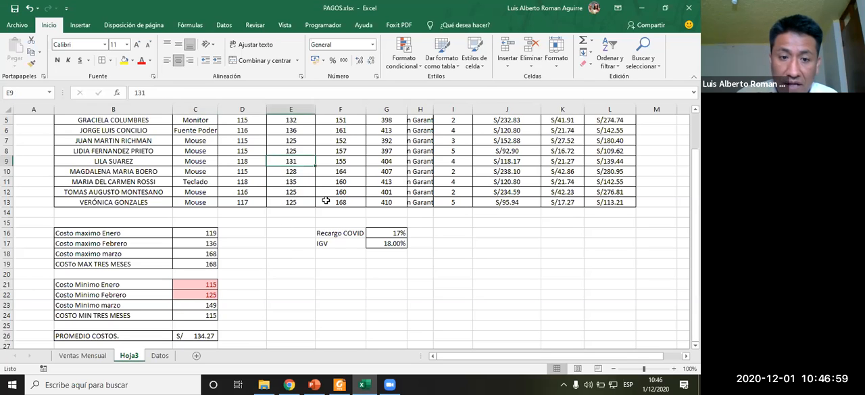
pyautogui.press('Up')
pyautogui.press('Up')
pyautogui.press('Up')
pyautogui.press('Up')
pyautogui.press('Up')
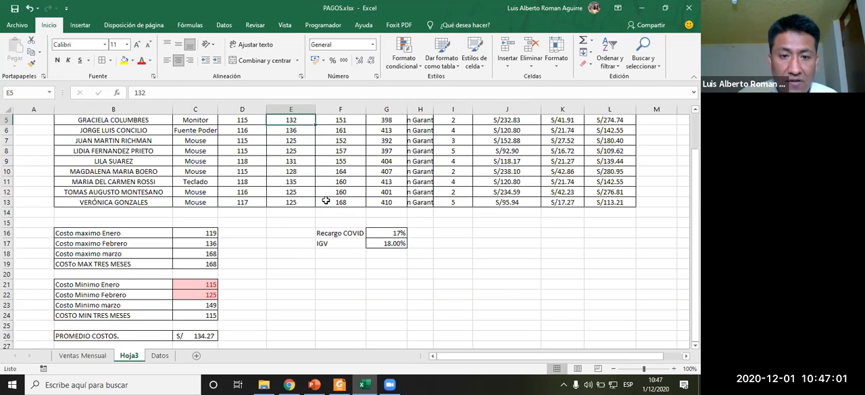
pyautogui.scroll(1, 326, 201)
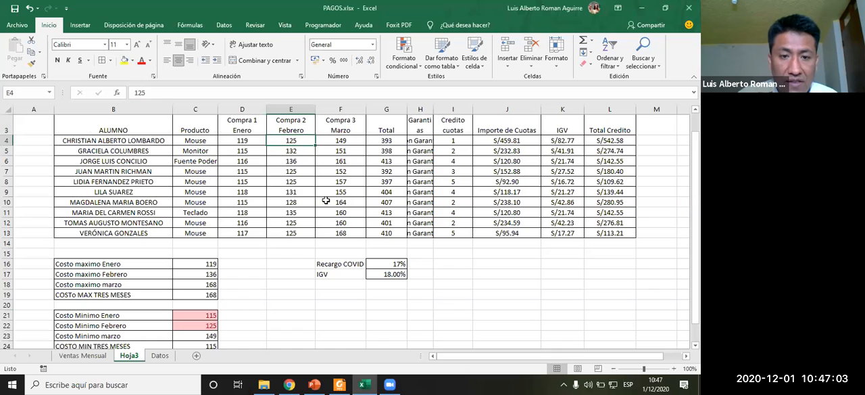
# - Set the February purchases in E4, E7, E8, E10, E12 and E13 to 132
pyautogui.write('3')
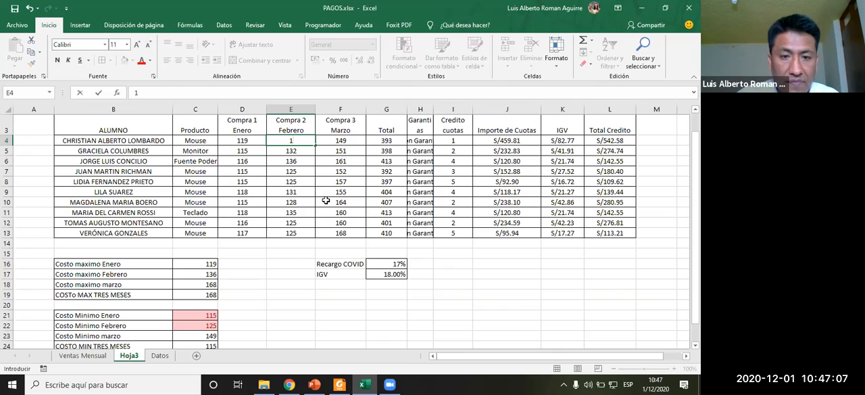
pyautogui.write('32')
pyautogui.press('Return')
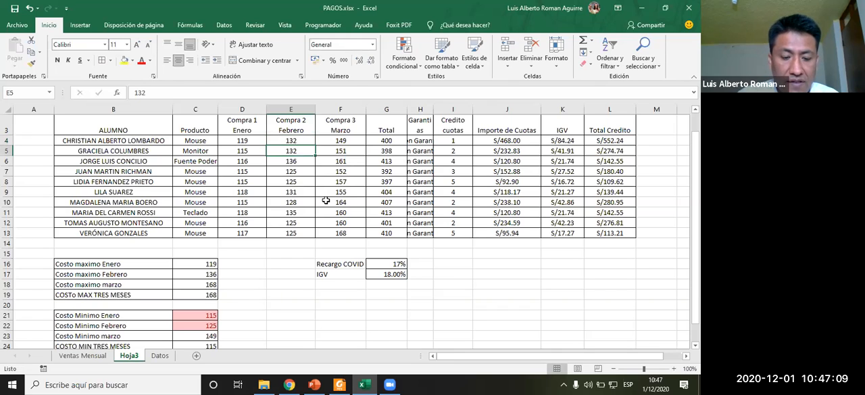
pyautogui.hotkey('ctrl', 'c')
pyautogui.press('Down')
pyautogui.press('Down')
pyautogui.hotkey('ctrl', 'v')
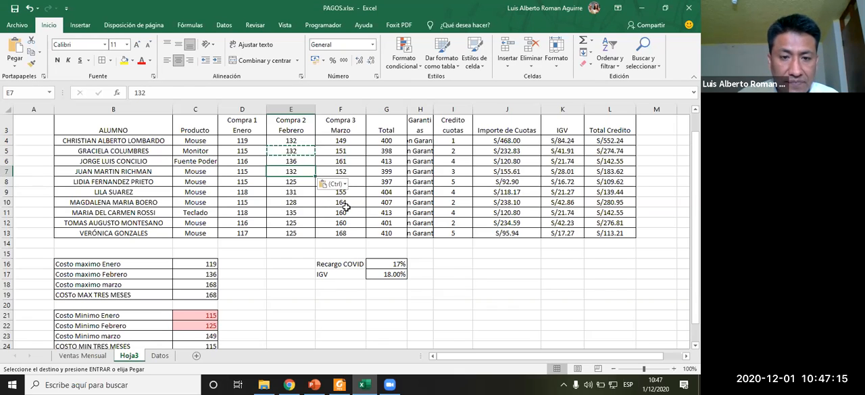
pyautogui.press('Down')
pyautogui.hotkey('ctrl', 'v')
pyautogui.press('Down')
pyautogui.press('Down')
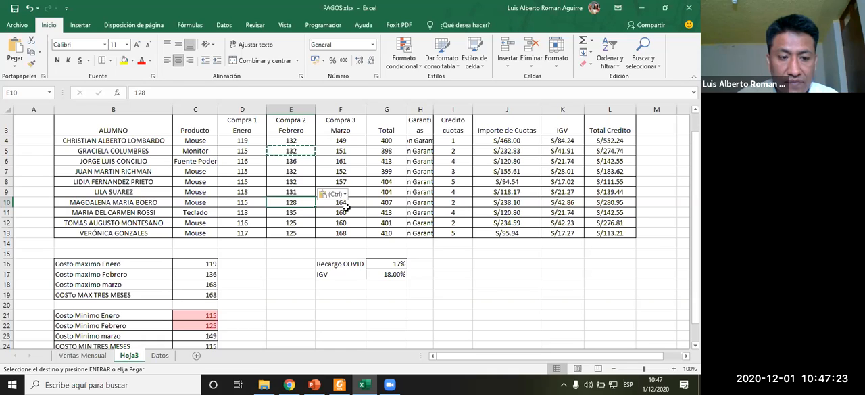
pyautogui.hotkey('ctrl', 'v')
pyautogui.press('Down')
pyautogui.press('Down')
pyautogui.hotkey('ctrl', 'v')
pyautogui.press('Down')
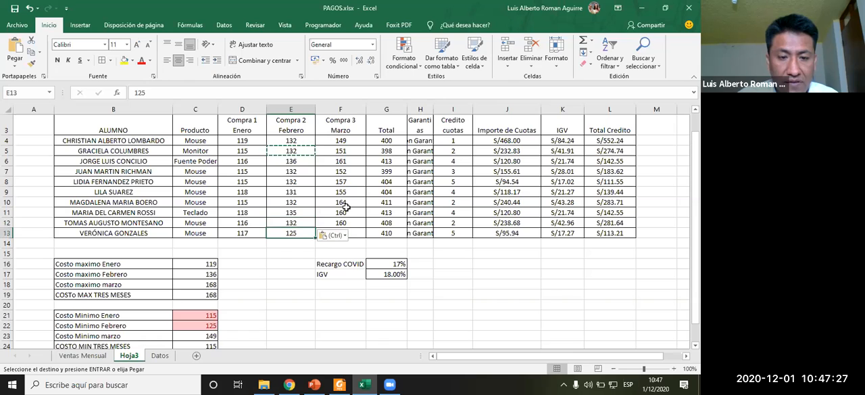
pyautogui.hotkey('ctrl', 'v')
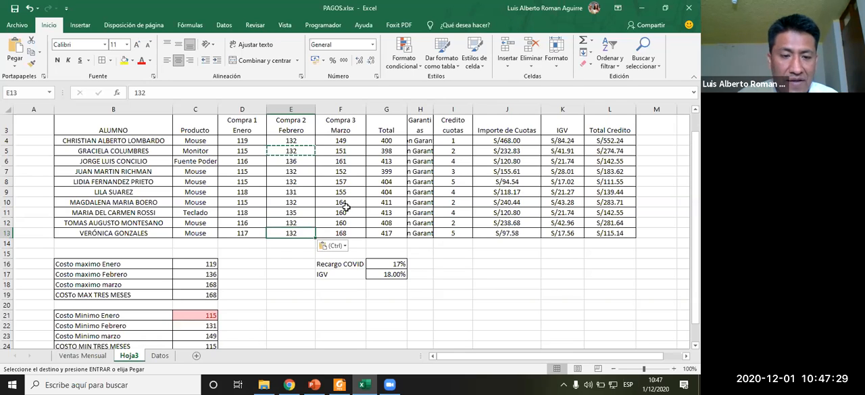
# - Highlight the maximum costs in C16:C18 greater than 130 with green fill and dark green text using conditional formatting
pyautogui.click(201, 325)
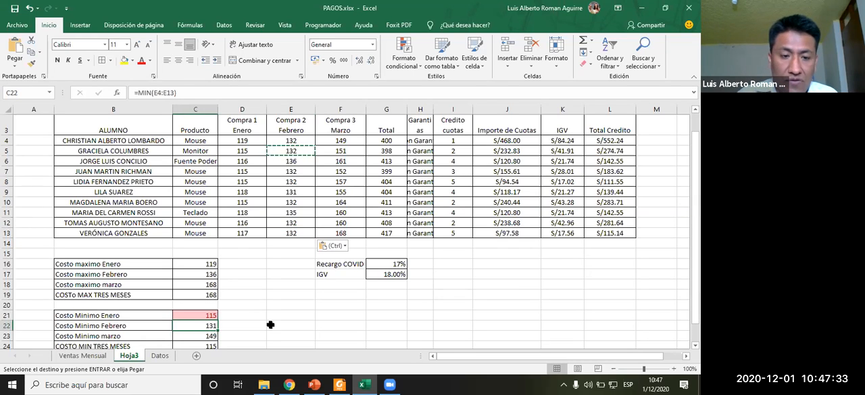
pyautogui.moveTo(199, 263); pyautogui.dragTo(199, 283)
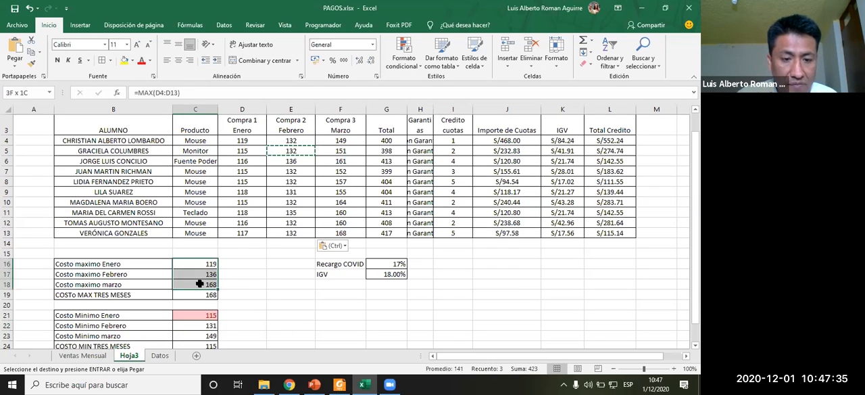
pyautogui.click(422, 66)
pyautogui.moveTo(481, 90)
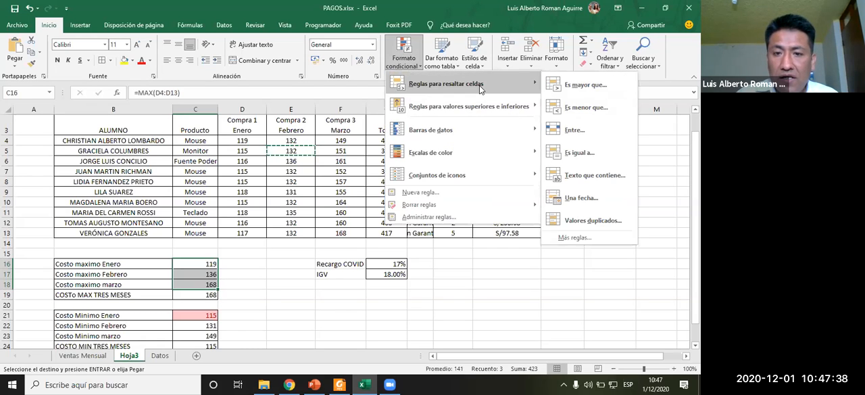
pyautogui.click(576, 85)
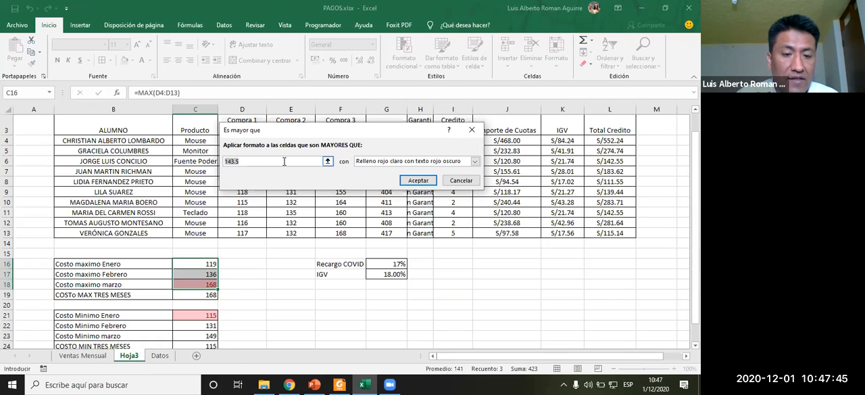
pyautogui.write('130')
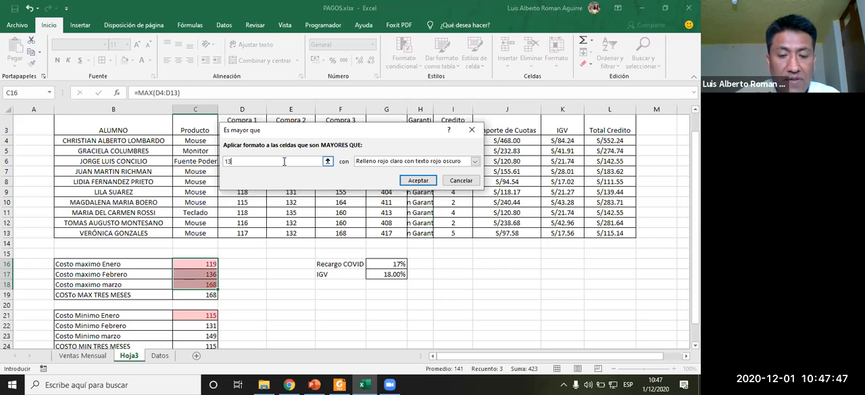
pyautogui.click(476, 161)
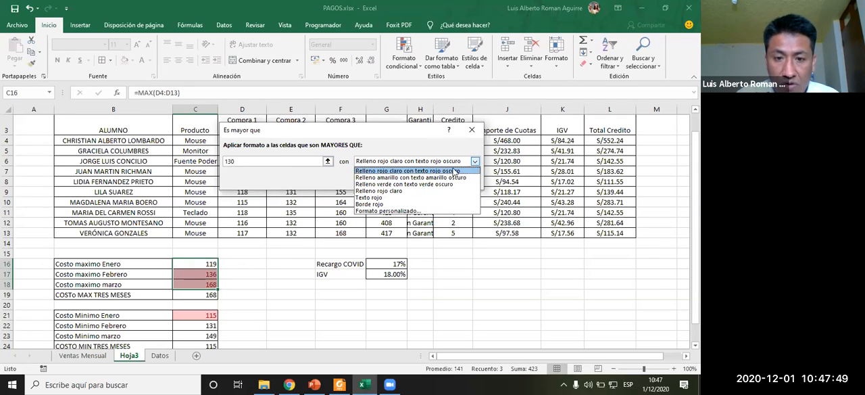
pyautogui.click(418, 184)
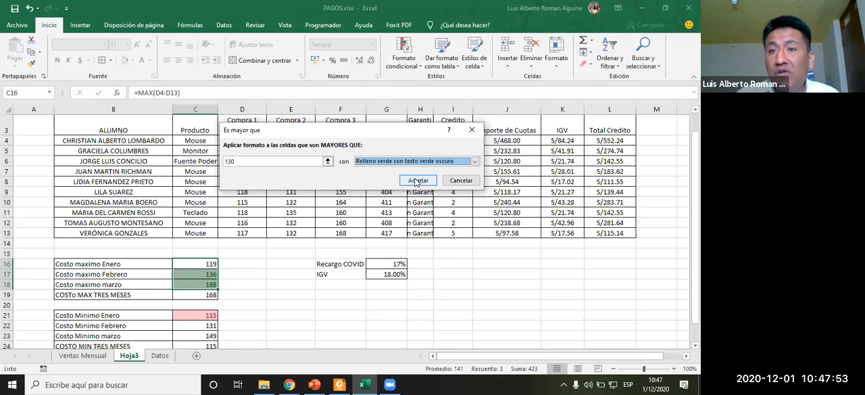
pyautogui.click(475, 161)
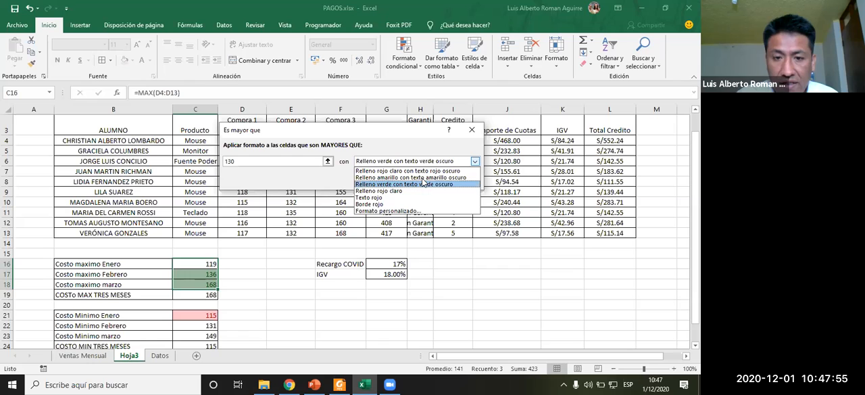
pyautogui.click(378, 183)
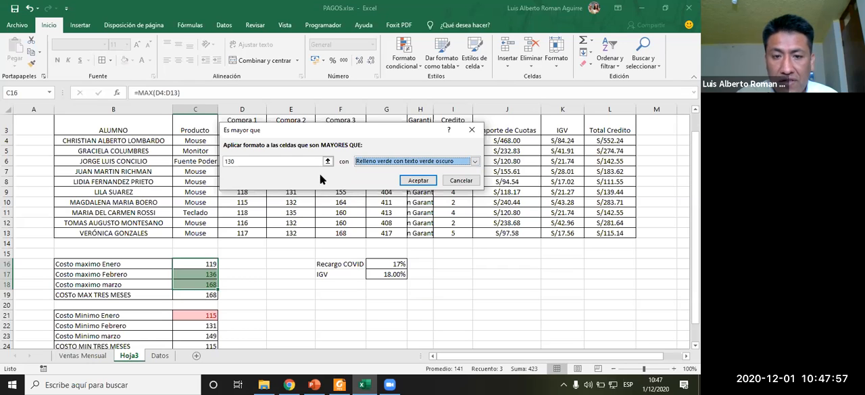
pyautogui.click(416, 180)
pyautogui.click(277, 251)
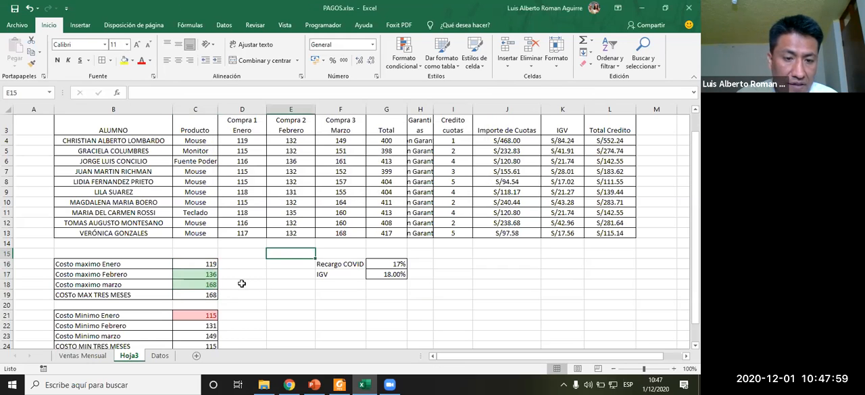
# - Check the formulas of the maximum cost cells C16 to C18
pyautogui.click(201, 275)
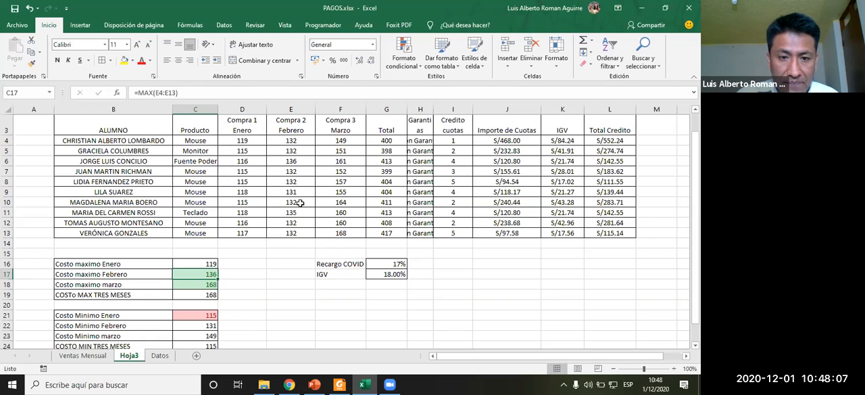
pyautogui.click(203, 263)
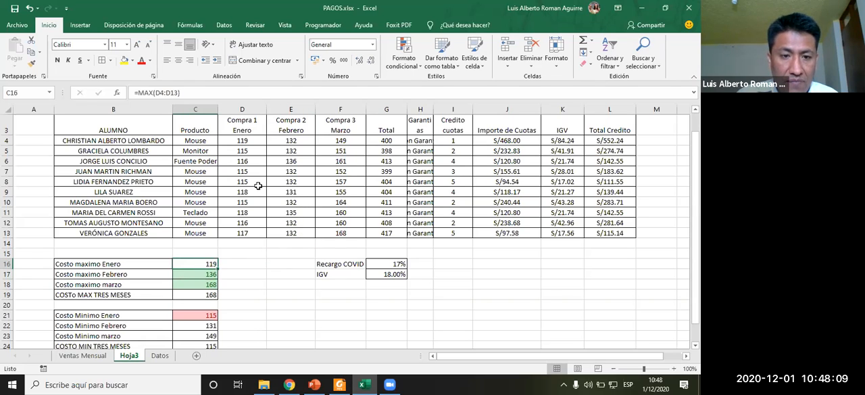
pyautogui.click(203, 284)
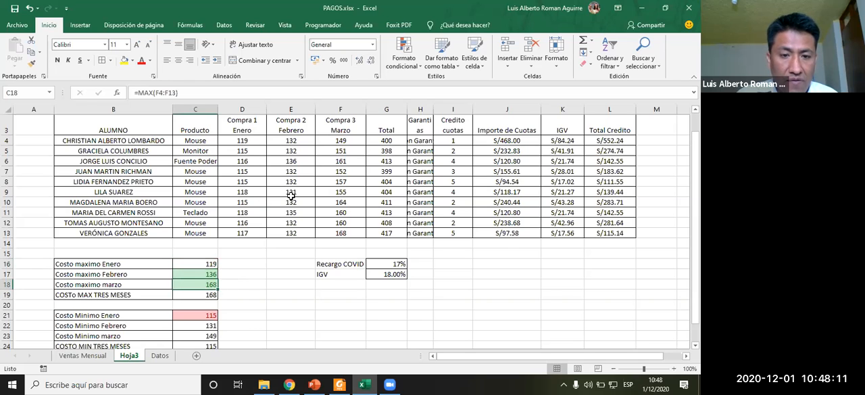
# - Set the February purchases in column E to 120 to test the conditional formatting
pyautogui.click(305, 143)
pyautogui.write('120')
pyautogui.press('Return')
pyautogui.press('Up')
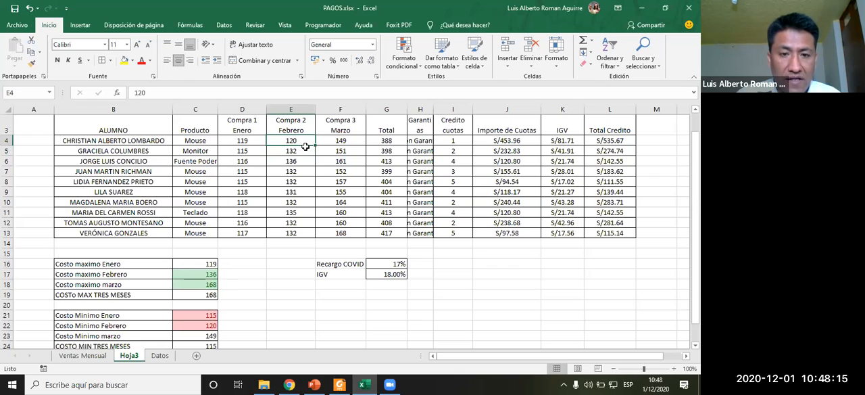
pyautogui.hotkey('ctrl', 'c')
pyautogui.press('Down')
pyautogui.hotkey('shift', 'Down')
pyautogui.hotkey('shift', 'Down')
pyautogui.hotkey('shift', 'Down')
pyautogui.hotkey('shift', 'Down')
pyautogui.hotkey('shift', 'Down')
pyautogui.hotkey('shift', 'Down')
pyautogui.hotkey('shift', 'Down')
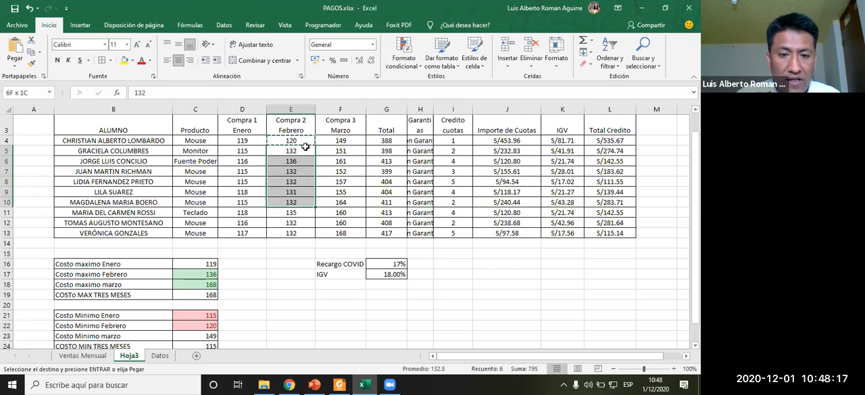
pyautogui.hotkey('shift', 'Down')
pyautogui.hotkey('ctrl', 'v')
pyautogui.press('Down')
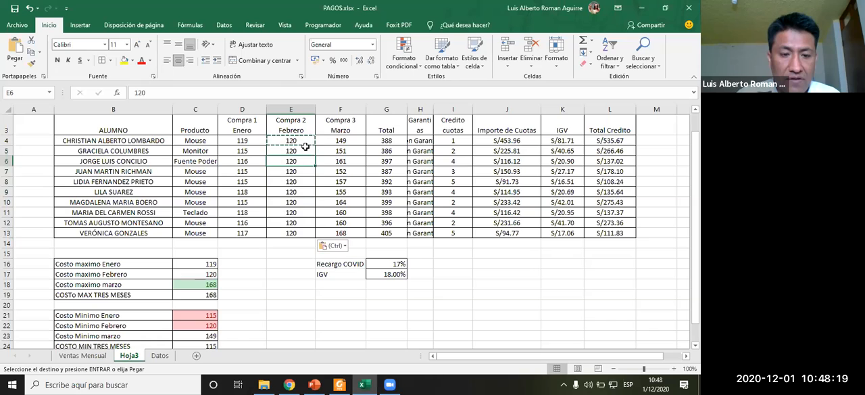
# - Review the maximum, minimum and average cost cells below the table
pyautogui.click(212, 275)
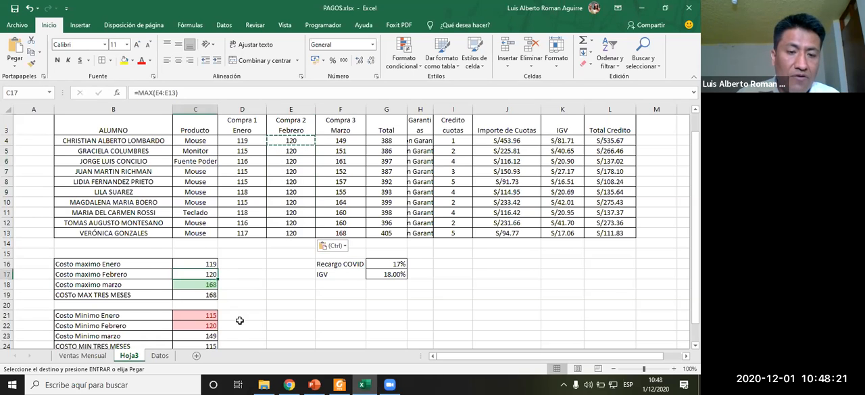
pyautogui.scroll(-2, 288, 294)
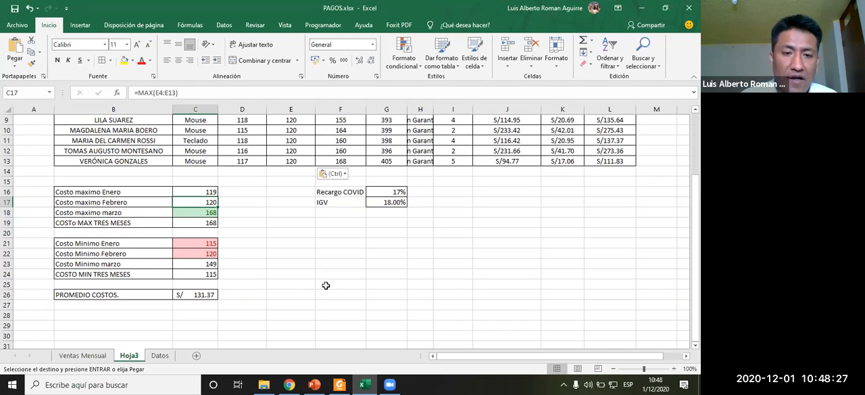
pyautogui.click(349, 265)
pyautogui.click(347, 232)
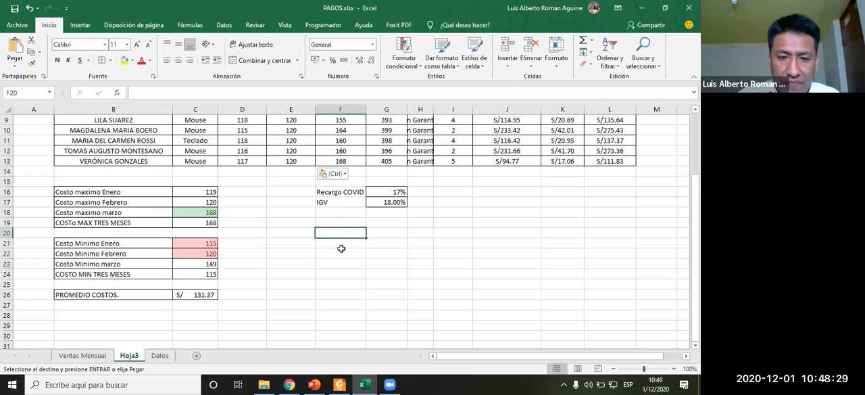
# - Switch to the PowerPoint presentation and browse to the formula auditing tools slide
pyautogui.click(312, 384)
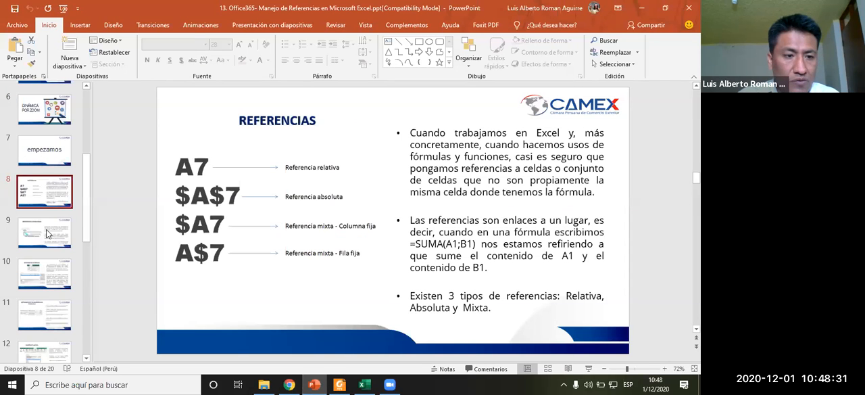
pyautogui.click(47, 233)
pyautogui.press('Down')
pyautogui.press('Down')
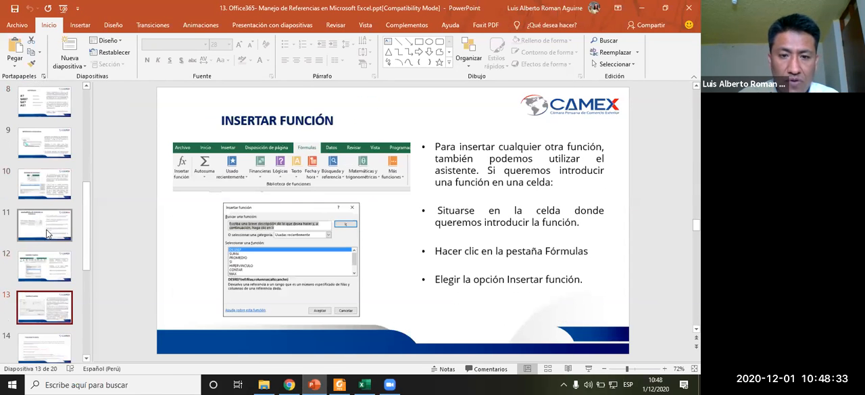
pyautogui.press('Up')
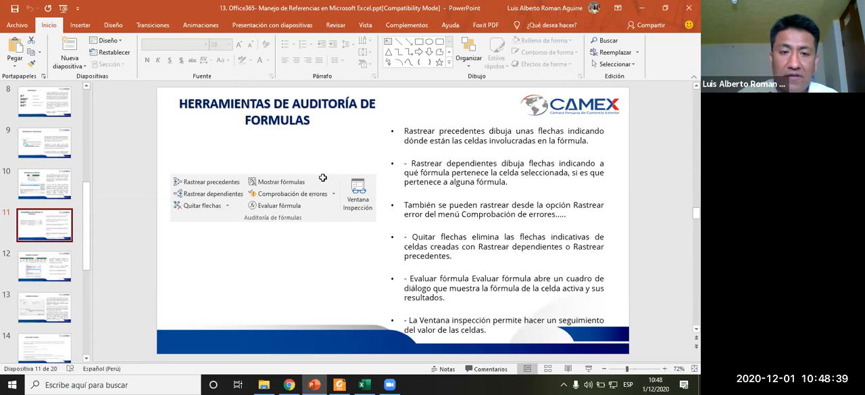
# - Switch back to the PAGOS workbook in Excel and select the maximum March cost cell C18
pyautogui.hotkey('alt', 'Tab')
pyautogui.click(190, 25)
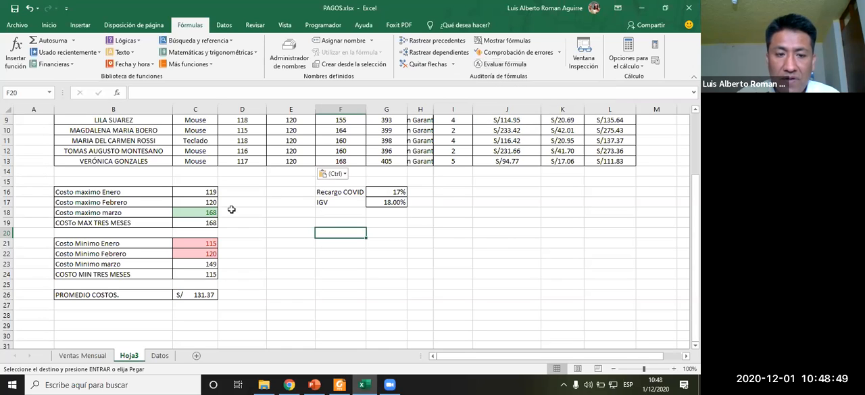
pyautogui.click(210, 212)
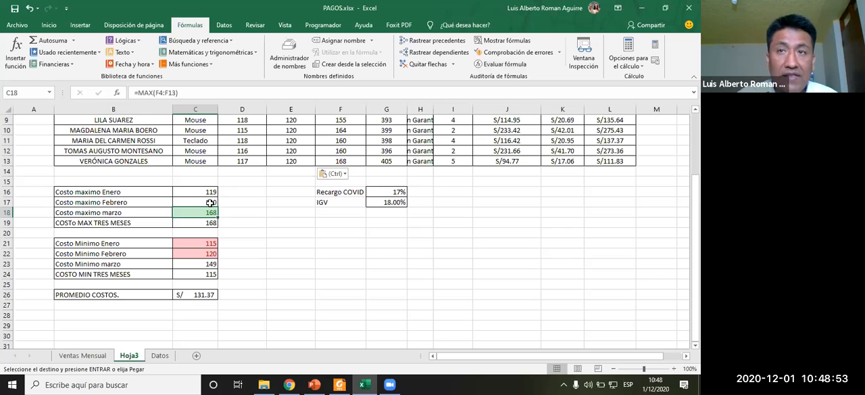
# - Evaluate the IGV formula in K4 step by step with Evaluate Formula until its result, then restart
pyautogui.scroll(3, 566, 221)
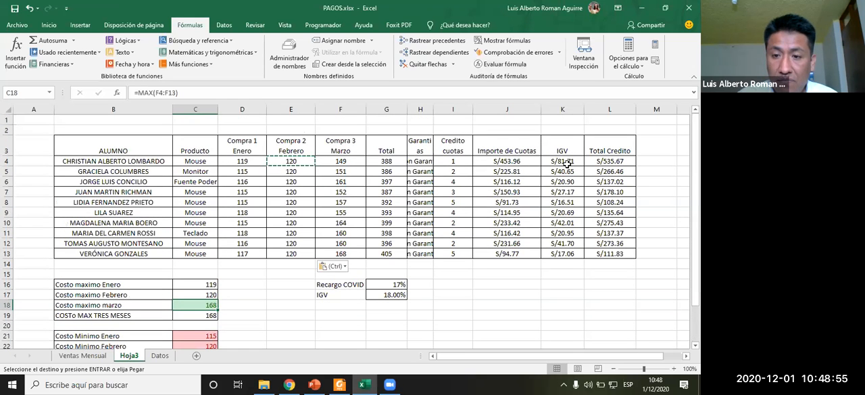
pyautogui.click(567, 161)
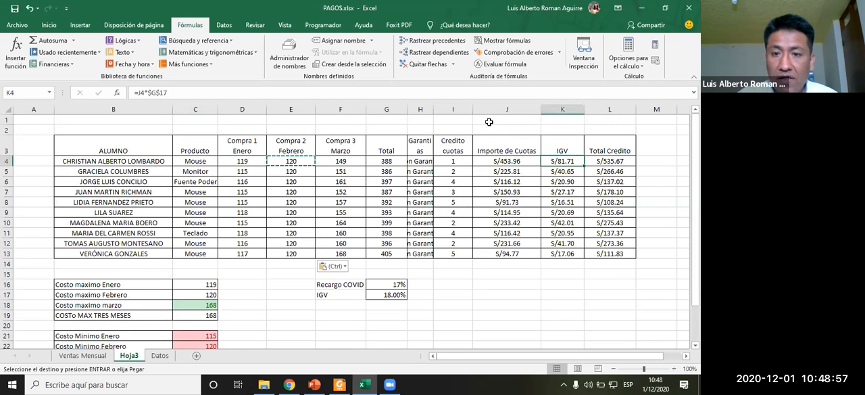
pyautogui.click(508, 66)
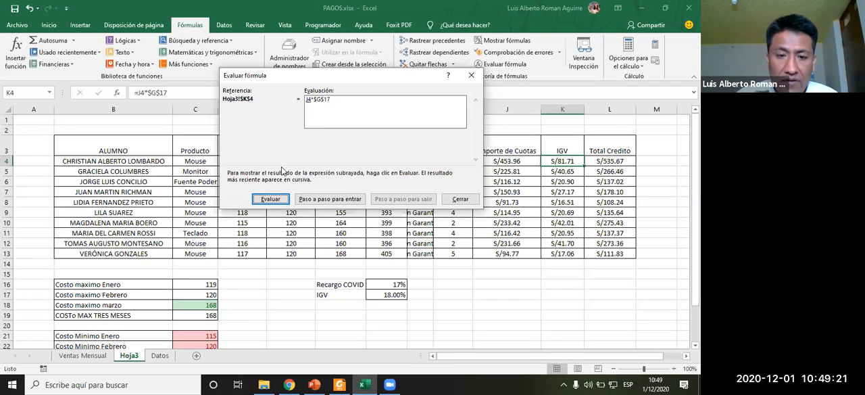
pyautogui.click(271, 200)
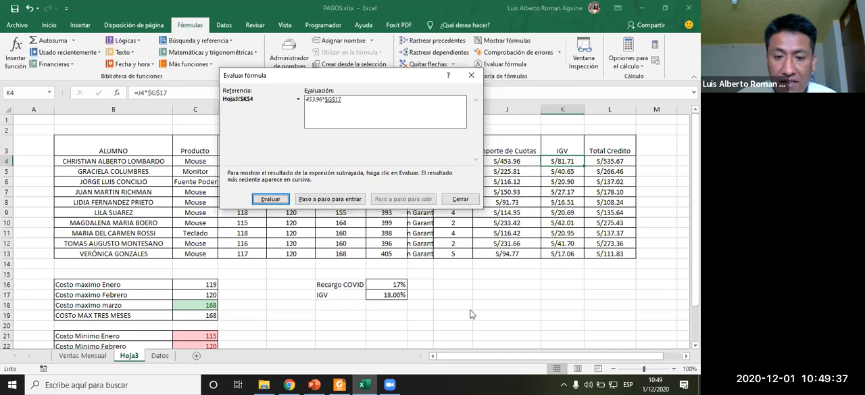
pyautogui.click(275, 202)
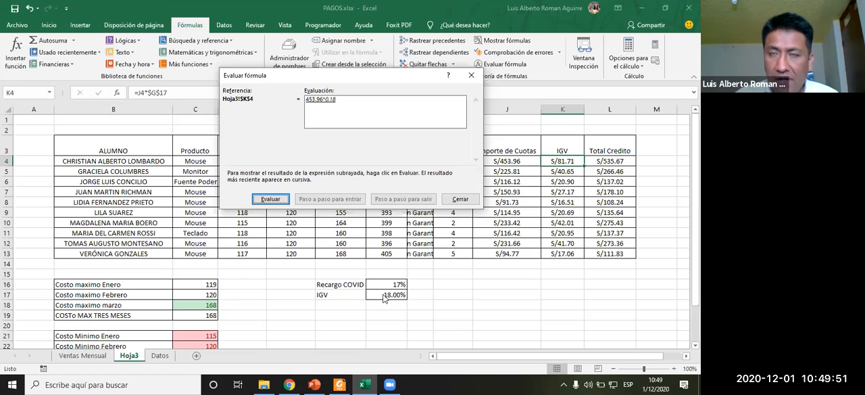
pyautogui.click(272, 199)
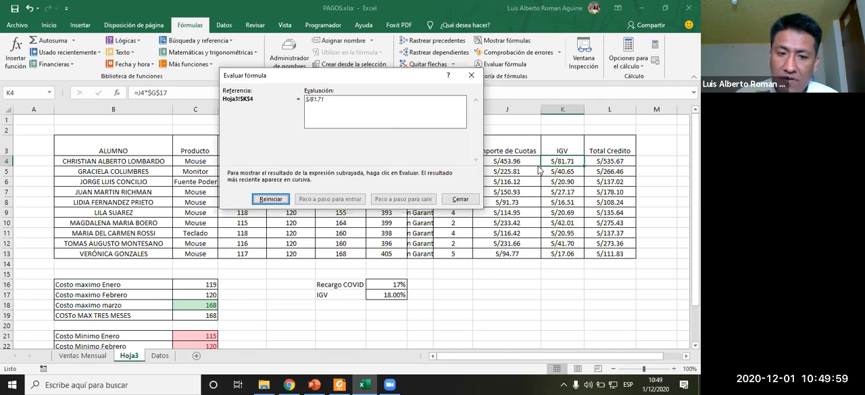
pyautogui.click(277, 200)
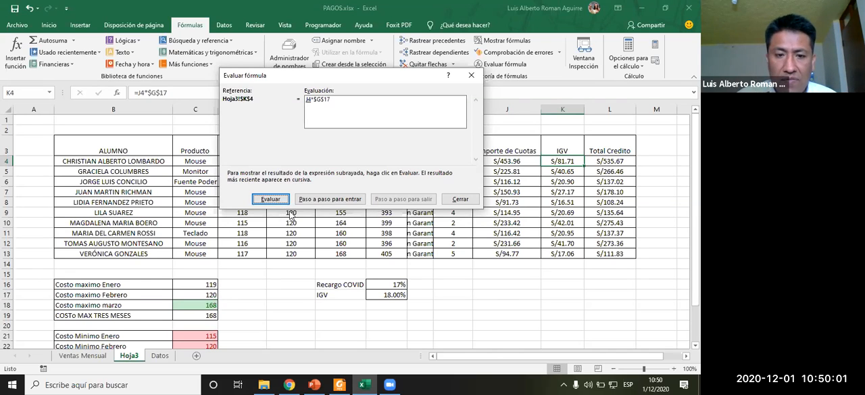
# - Step into the K4 formula's references J4, G4 and D4 with Evaluate Formula, then close the dialog
pyautogui.click(327, 201)
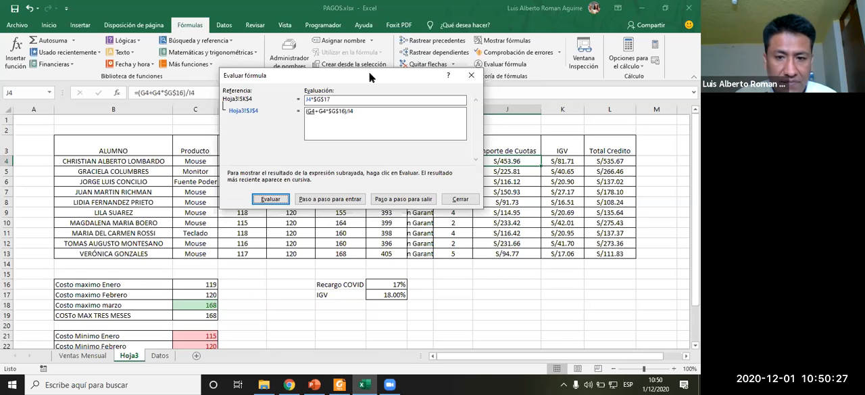
pyautogui.moveTo(369, 72); pyautogui.dragTo(456, 108)
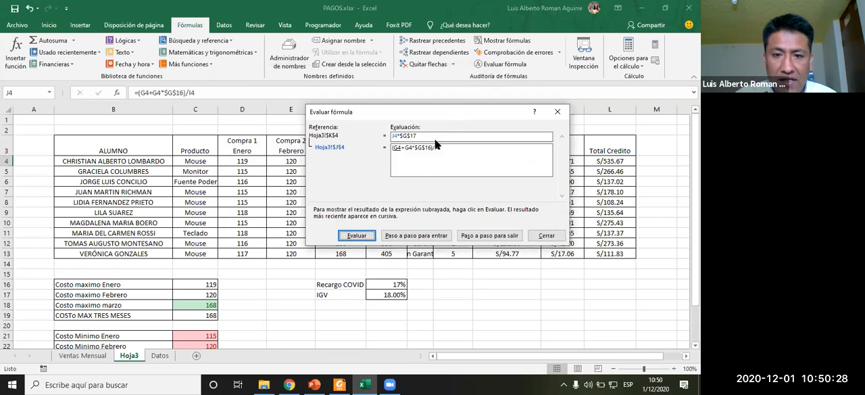
pyautogui.click(419, 238)
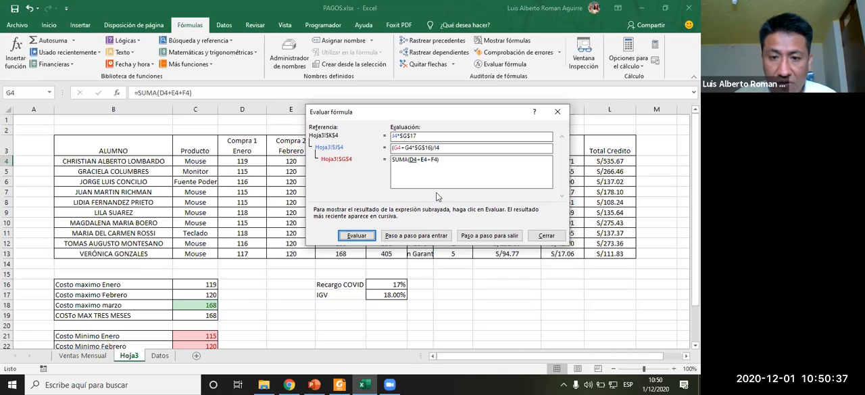
pyautogui.click(425, 236)
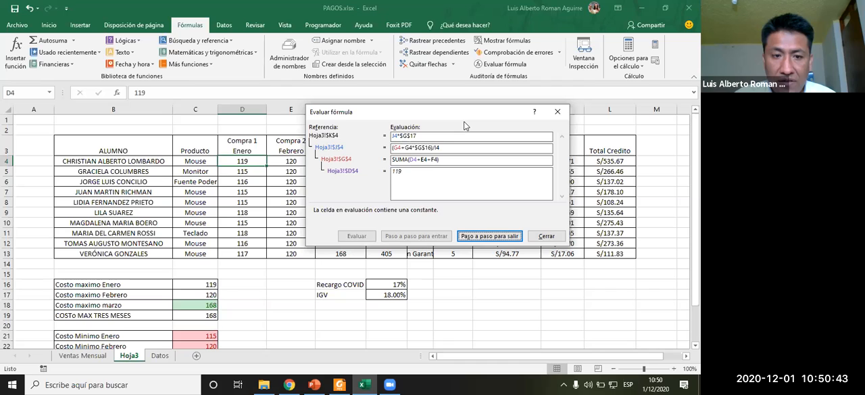
pyautogui.moveTo(463, 121); pyautogui.dragTo(449, 155)
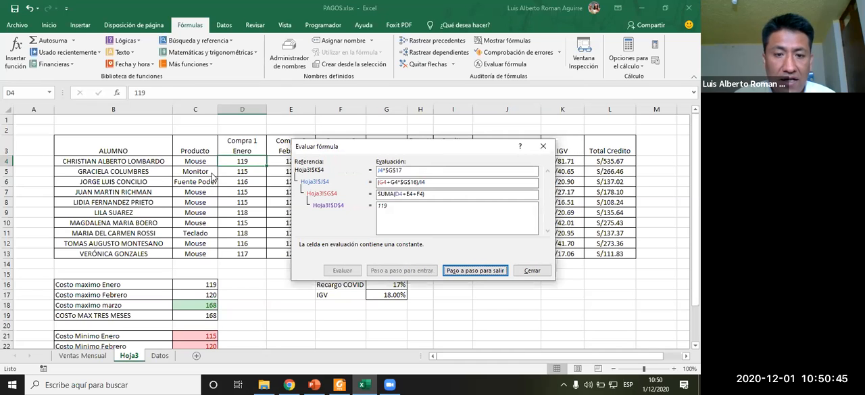
pyautogui.click(532, 270)
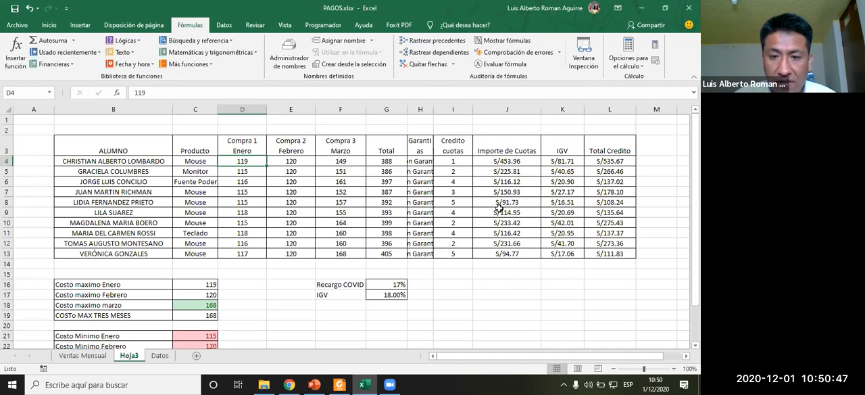
# - Reopen Evaluate Formula for K4 and step into its nested references down to D4 before closing
pyautogui.click(537, 171)
pyautogui.click(561, 163)
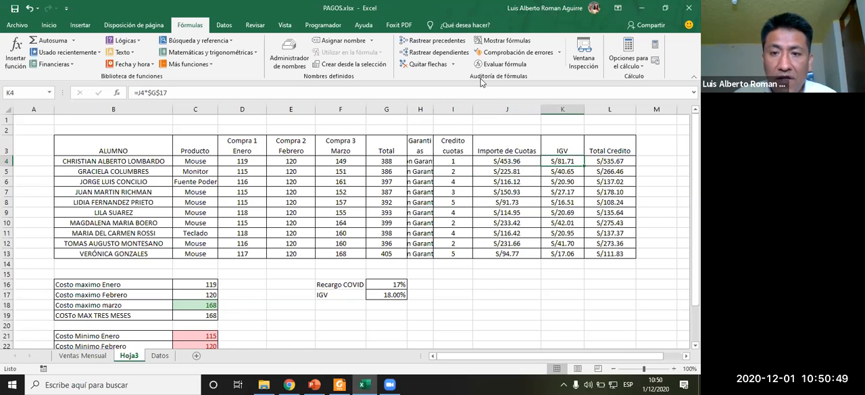
pyautogui.click(504, 64)
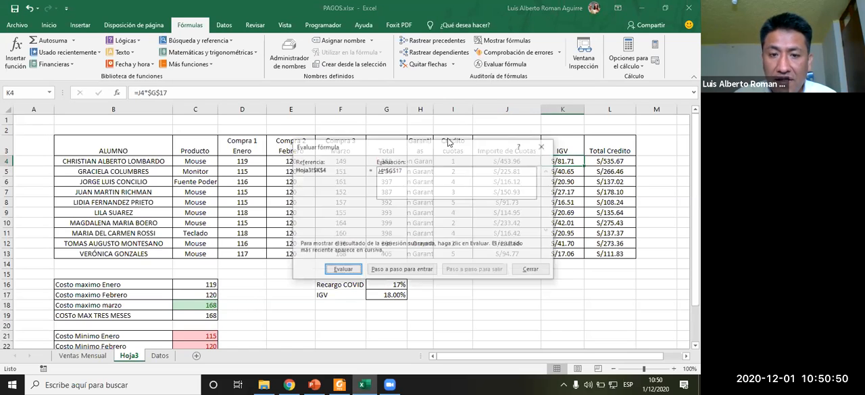
pyautogui.click(405, 270)
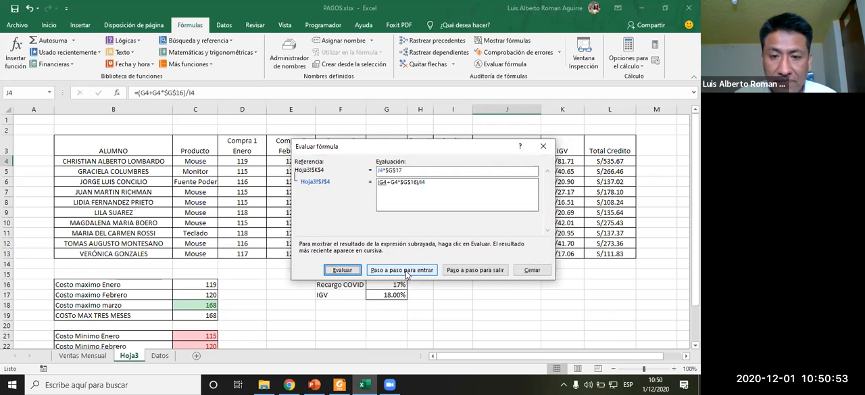
pyautogui.click(407, 272)
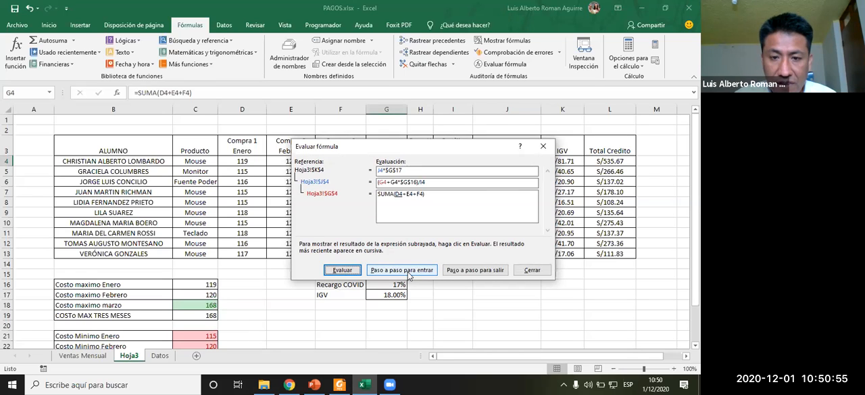
pyautogui.click(409, 273)
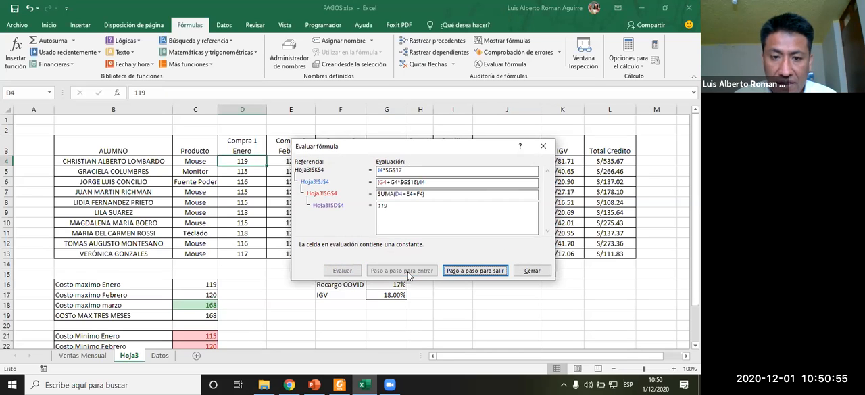
pyautogui.click(532, 272)
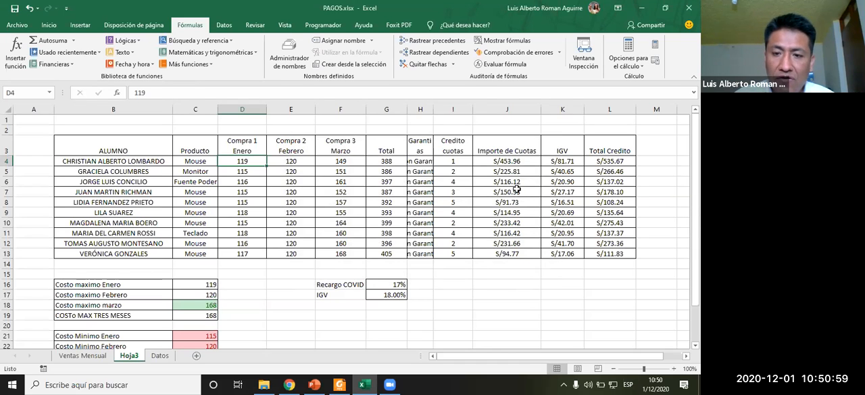
pyautogui.click(466, 301)
pyautogui.scroll(-2, 466, 304)
pyautogui.scroll(2, 486, 229)
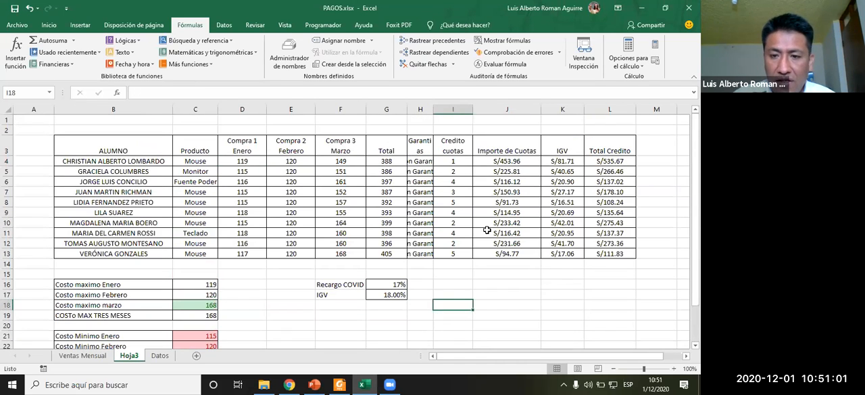
# - Evaluate the installment formula in J4 step by step with Evaluate Formula until its final result
pyautogui.click(507, 162)
pyautogui.click(504, 64)
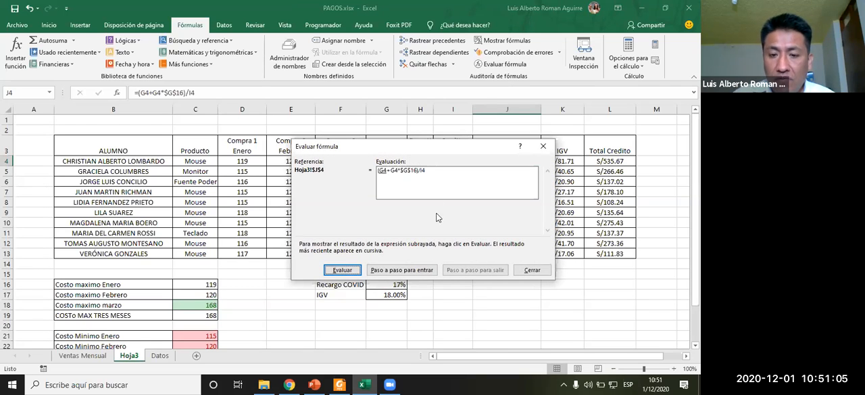
pyautogui.click(348, 271)
pyautogui.click(350, 272)
pyautogui.click(342, 270)
pyautogui.click(343, 270)
pyautogui.click(342, 271)
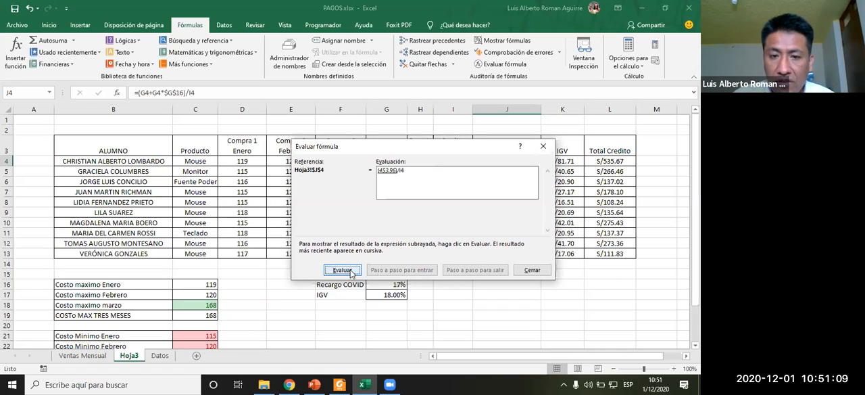
pyautogui.click(343, 270)
pyautogui.click(343, 270)
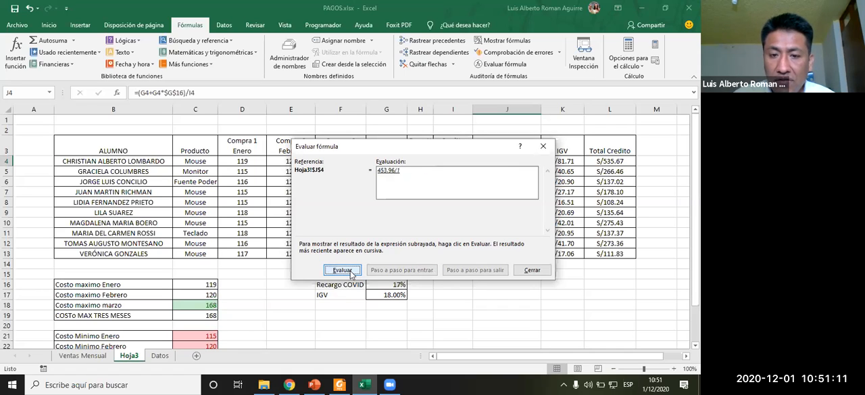
pyautogui.click(343, 270)
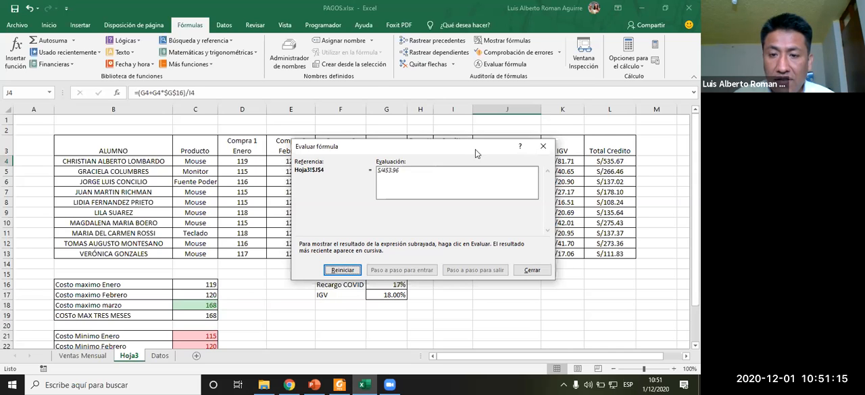
# - Restart the evaluation of the J4 formula and step through each part again to the final result
pyautogui.moveTo(475, 154); pyautogui.dragTo(294, 107)
pyautogui.click(153, 224)
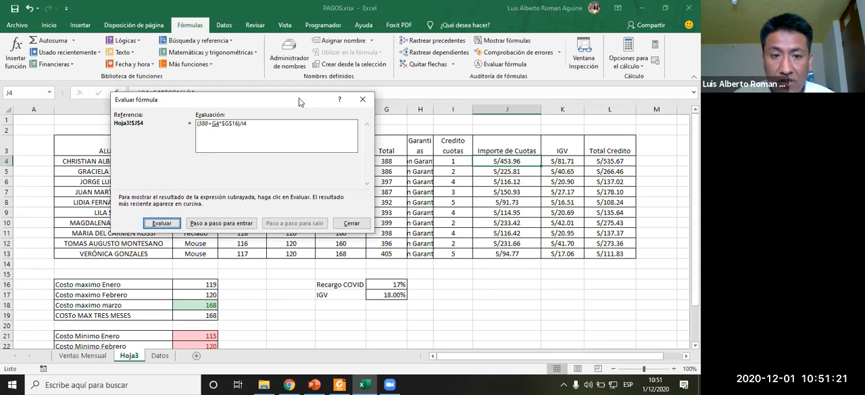
pyautogui.moveTo(302, 103); pyautogui.dragTo(438, 187)
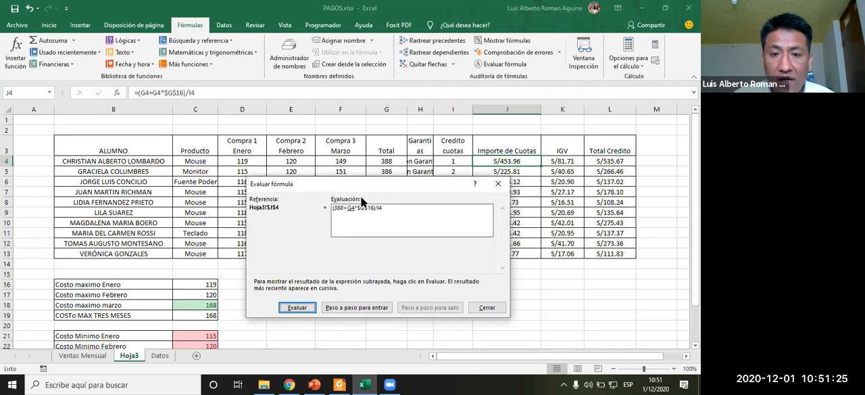
pyautogui.click(305, 310)
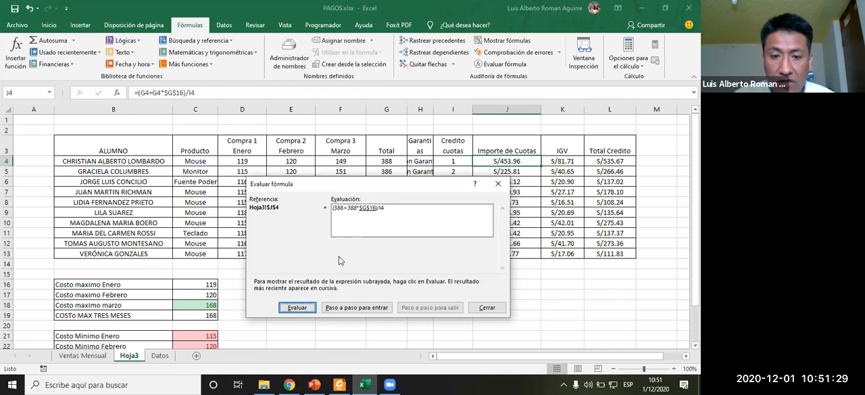
pyautogui.moveTo(369, 182); pyautogui.dragTo(165, 60)
pyautogui.click(94, 185)
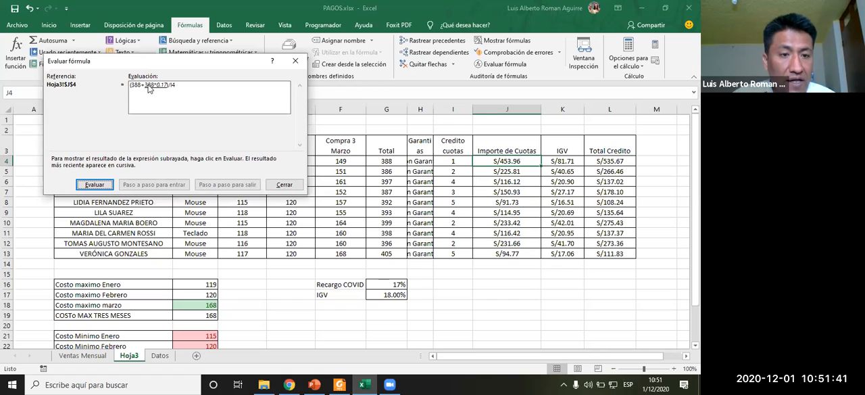
pyautogui.click(101, 185)
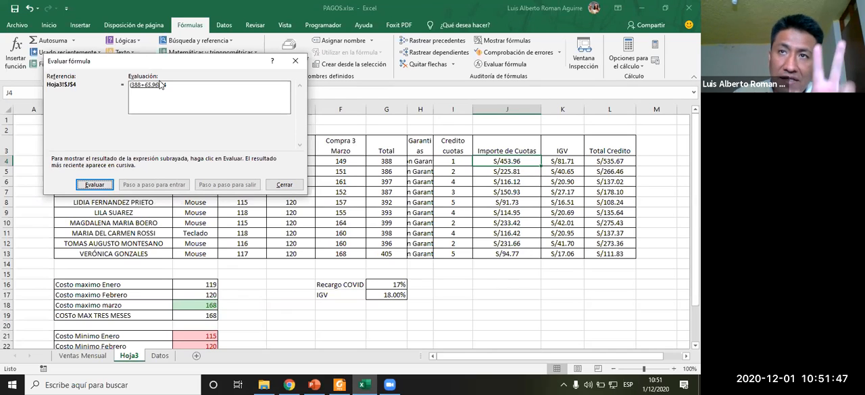
pyautogui.click(104, 187)
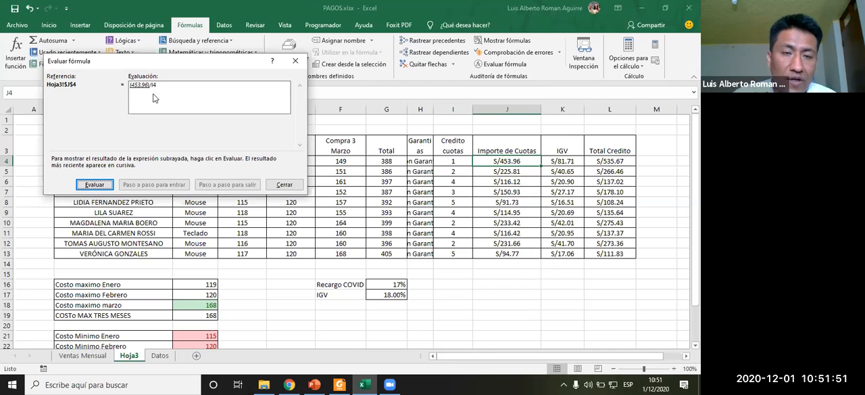
pyautogui.click(98, 185)
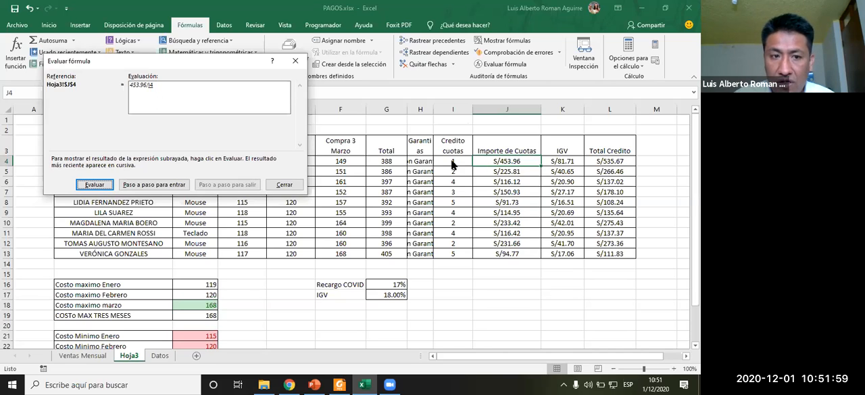
pyautogui.click(103, 184)
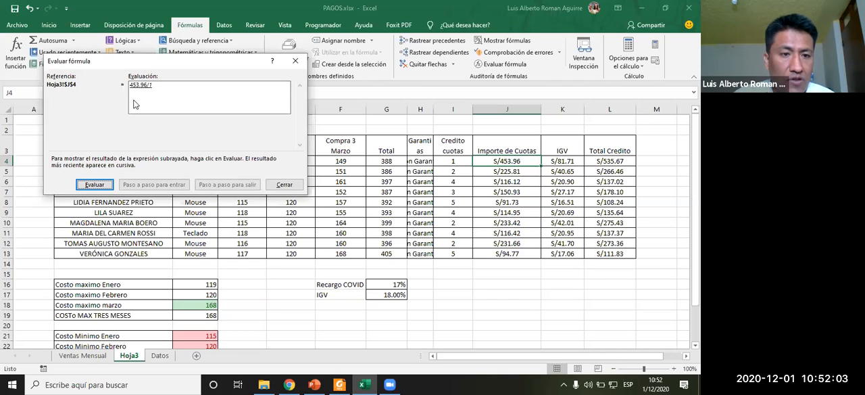
pyautogui.click(103, 185)
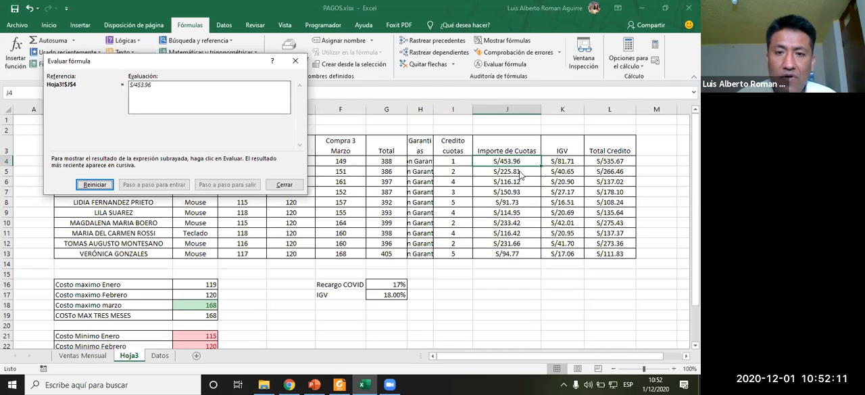
# - Close Evaluate Formula, then show the sheet's formulas to review them across columns before switching back to values
pyautogui.click(296, 60)
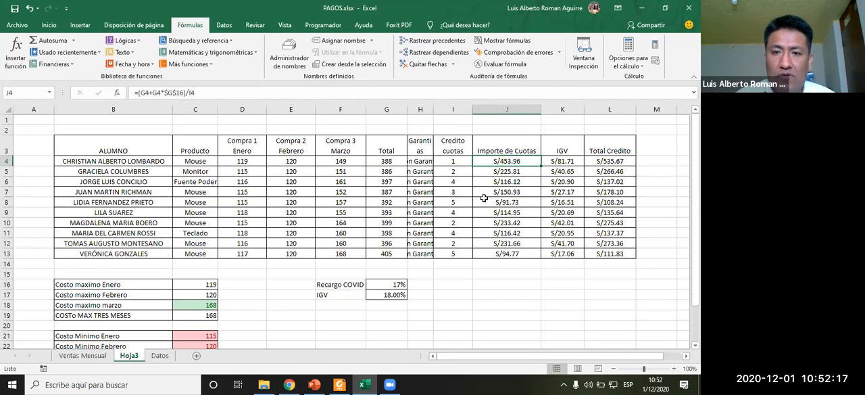
pyautogui.click(504, 42)
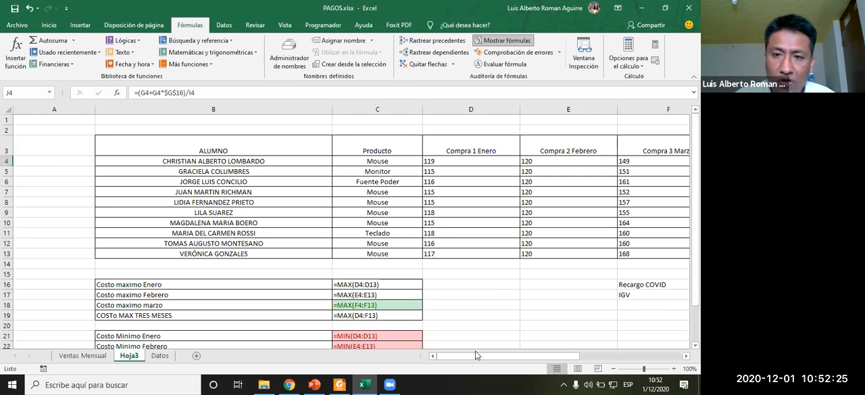
pyautogui.click(509, 41)
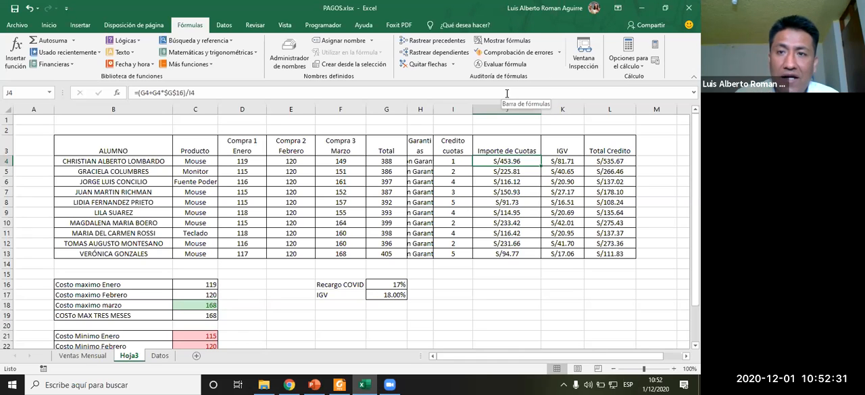
pyautogui.click(507, 40)
pyautogui.scroll(-4, 436, 329)
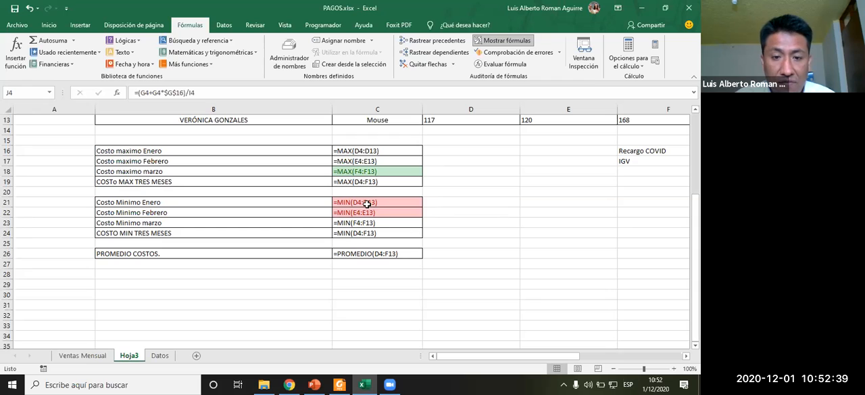
pyautogui.moveTo(523, 355); pyautogui.dragTo(607, 354)
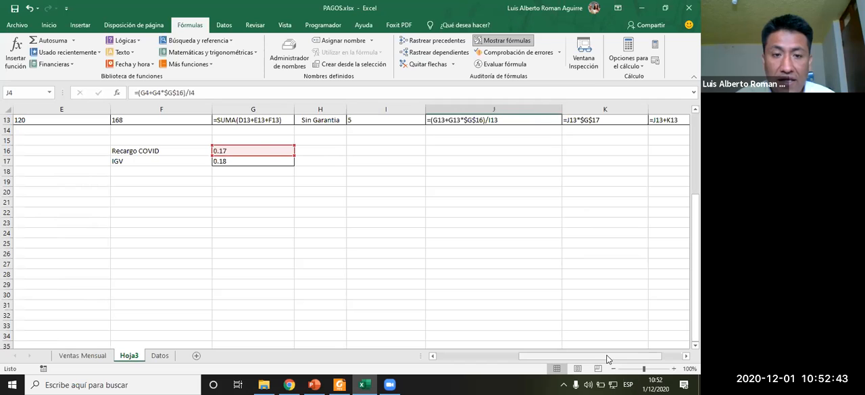
pyautogui.scroll(4, 462, 287)
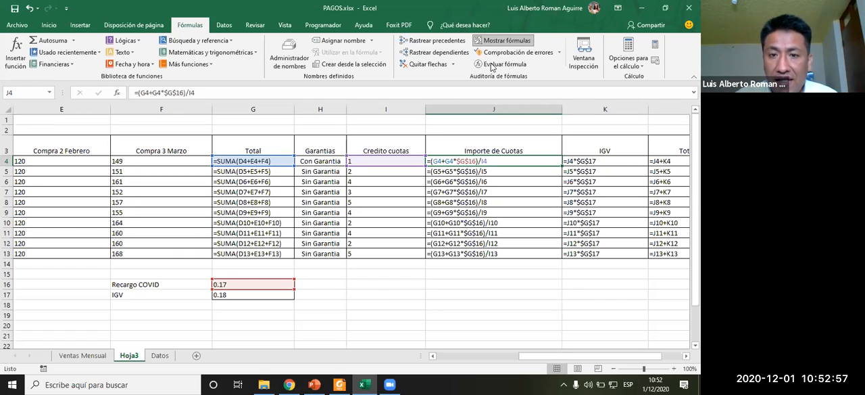
pyautogui.click(503, 40)
# - Trace the precedents of J4 two levels deep and its dependents, then remove all arrows
pyautogui.click(435, 41)
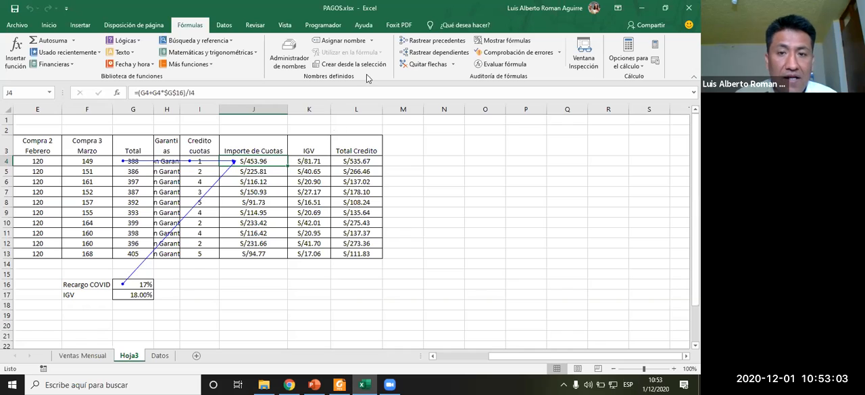
pyautogui.click(422, 42)
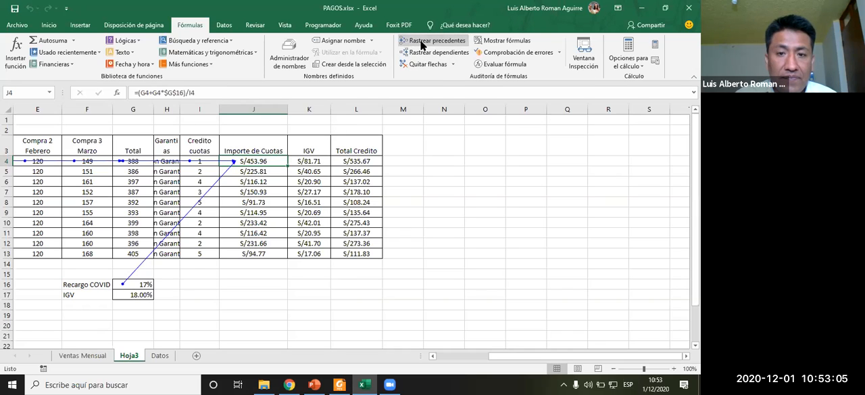
pyautogui.click(422, 54)
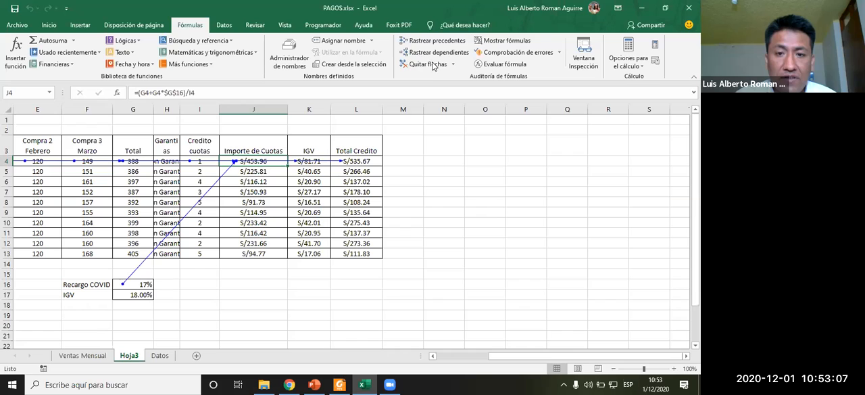
pyautogui.click(425, 65)
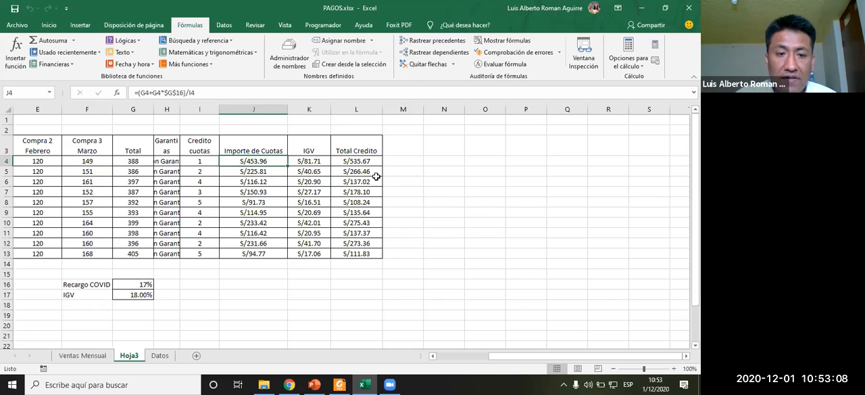
# - Select K4 and trace its precedents, then its dependents, removing the arrows after each
pyautogui.click(309, 164)
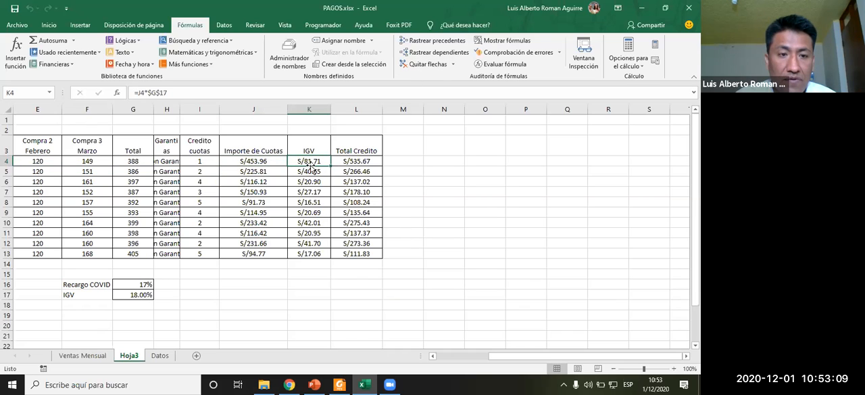
pyautogui.click(436, 41)
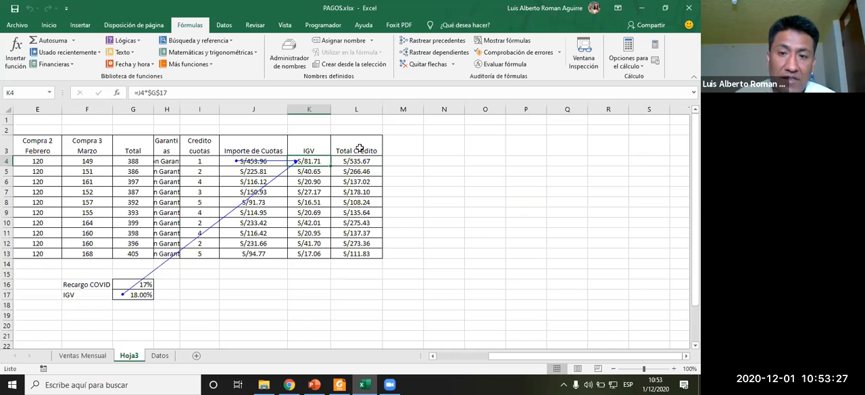
pyautogui.click(424, 64)
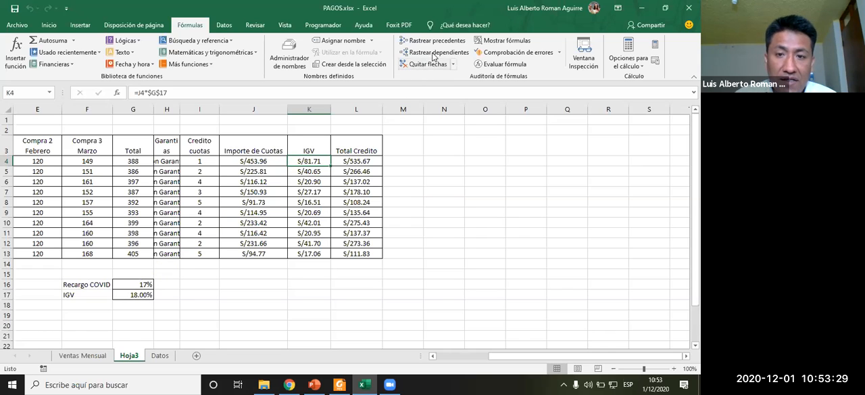
pyautogui.click(436, 52)
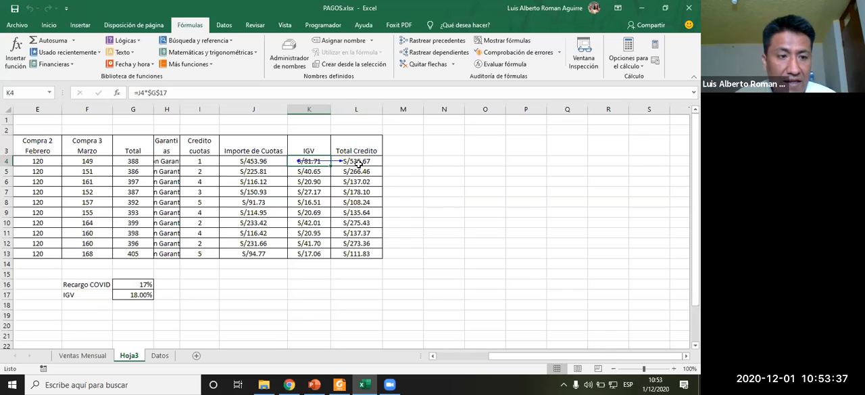
pyautogui.click(417, 64)
# - Trace K4's precedents and dependents together, run Error Checking on the sheet, and remove the arrows
pyautogui.click(434, 42)
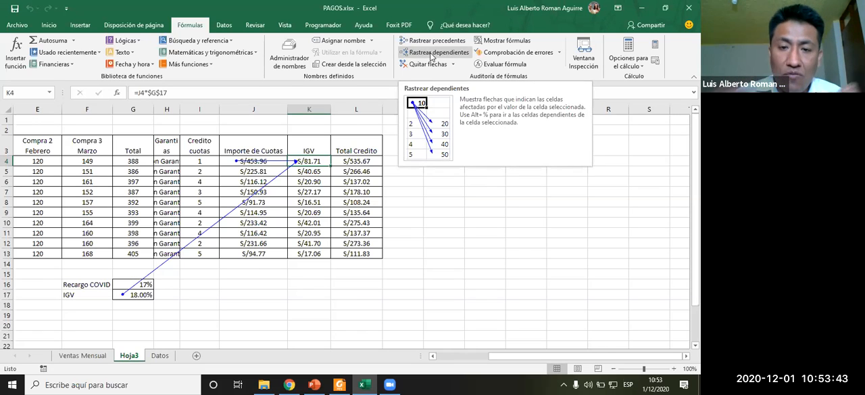
pyautogui.click(431, 54)
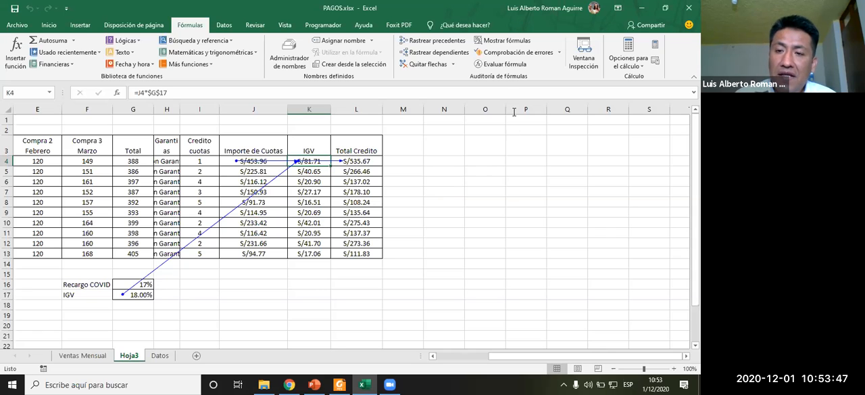
pyautogui.click(514, 53)
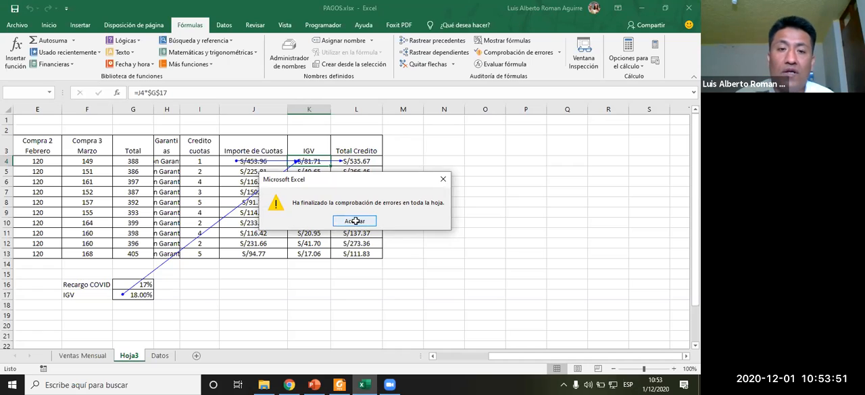
pyautogui.click(363, 222)
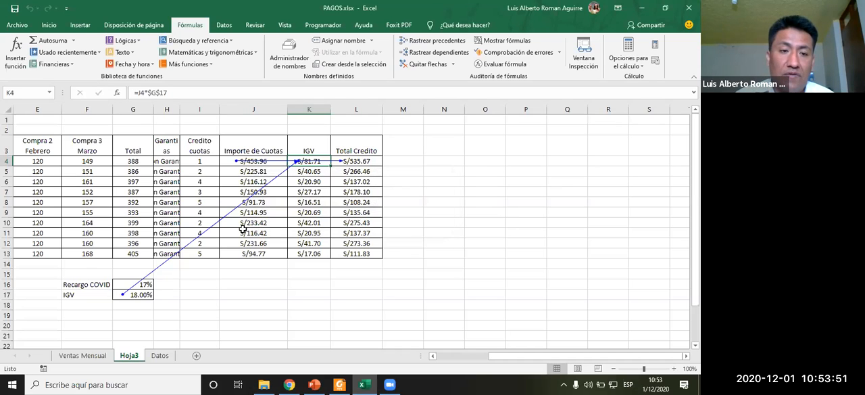
pyautogui.click(421, 64)
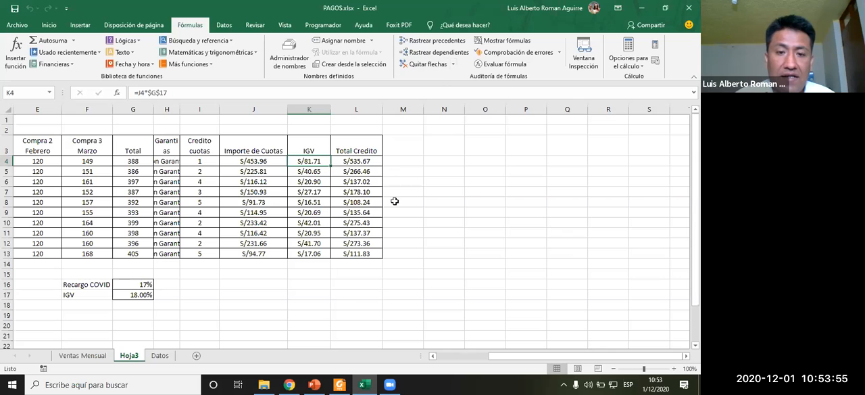
pyautogui.click(134, 25)
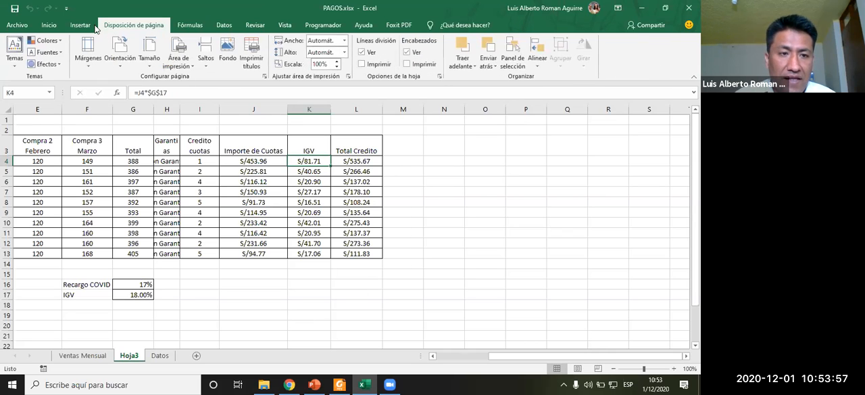
pyautogui.click(79, 27)
pyautogui.click(49, 25)
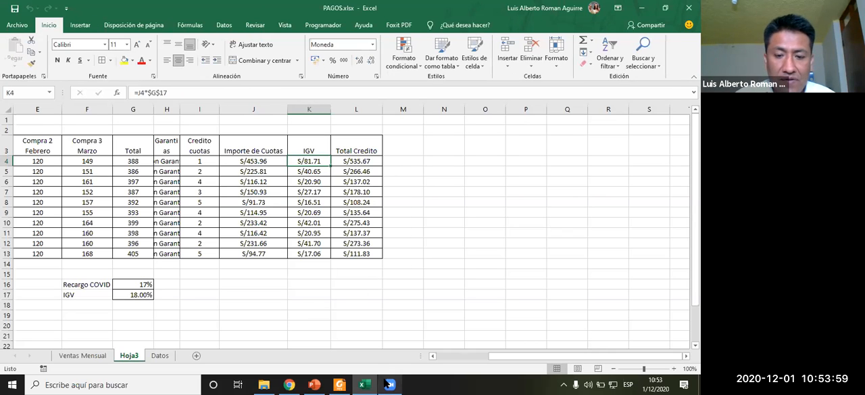
# - Switch to Foxit Reader and scroll through the exercise instructions for the IGV and Total Crédito formulas
pyautogui.click(339, 384)
pyautogui.scroll(1, 363, 313)
pyautogui.scroll(-5, 363, 313)
pyautogui.scroll(10, 363, 312)
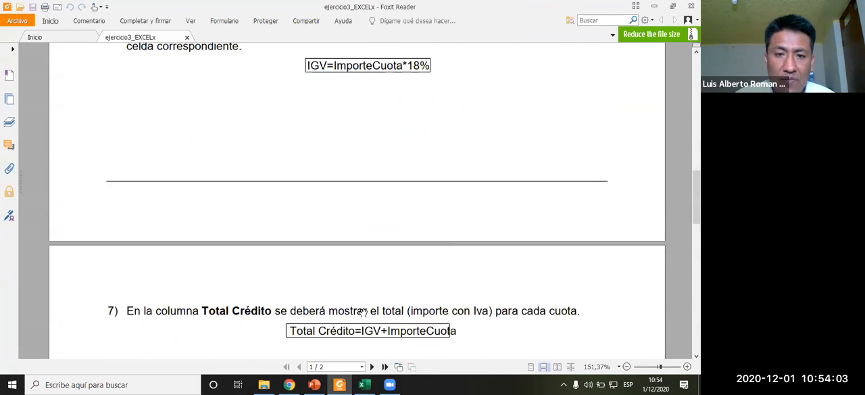
pyautogui.scroll(2, 363, 312)
# - Switch to PowerPoint and move through the slides to the closing thank-you slide
pyautogui.click(314, 384)
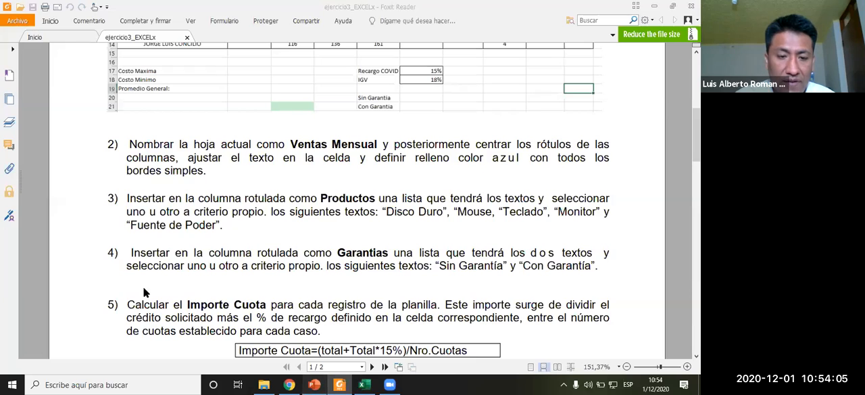
pyautogui.press('Down')
pyautogui.press('Down')
pyautogui.press('Down')
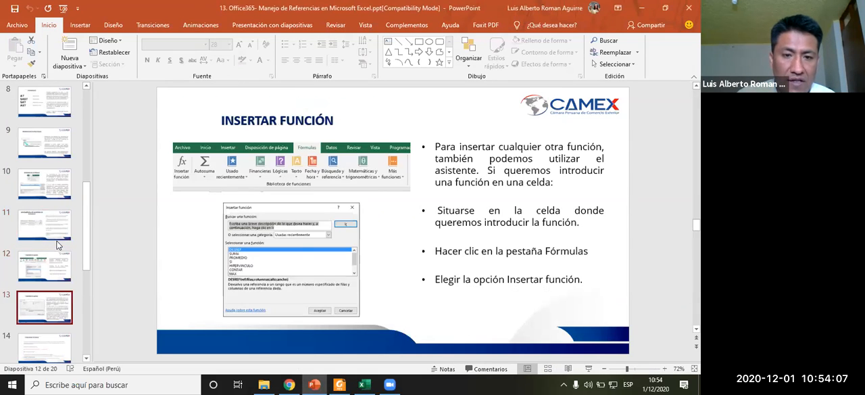
pyautogui.press('Down')
pyautogui.press('Down')
pyautogui.press('Down')
pyautogui.press('Down')
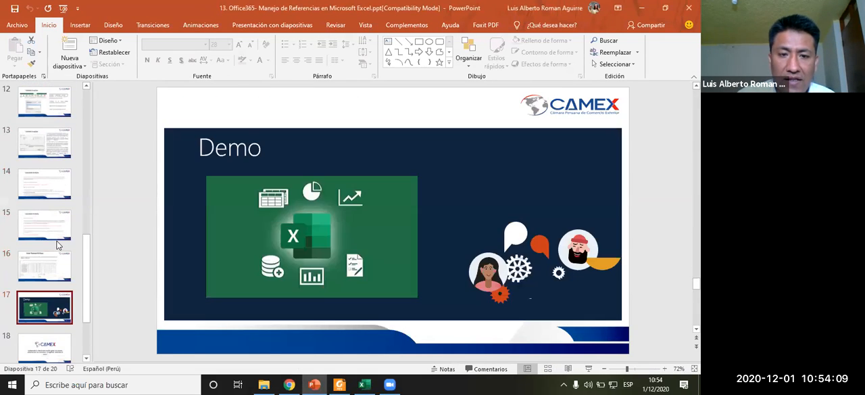
pyautogui.press('Down')
pyautogui.press('Down')
pyautogui.press('Up')
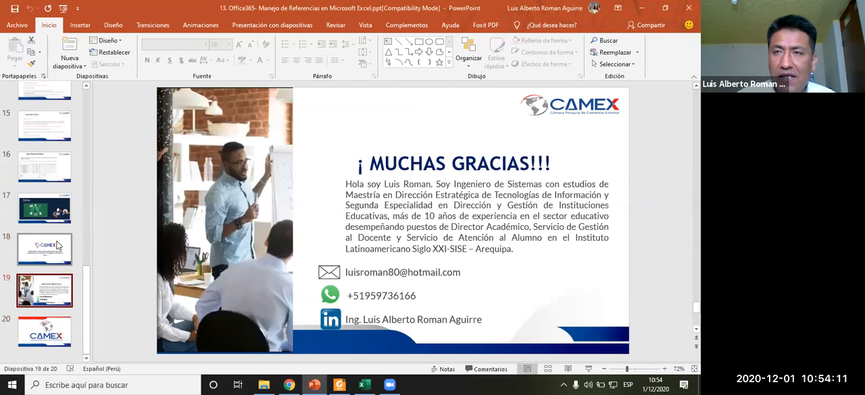